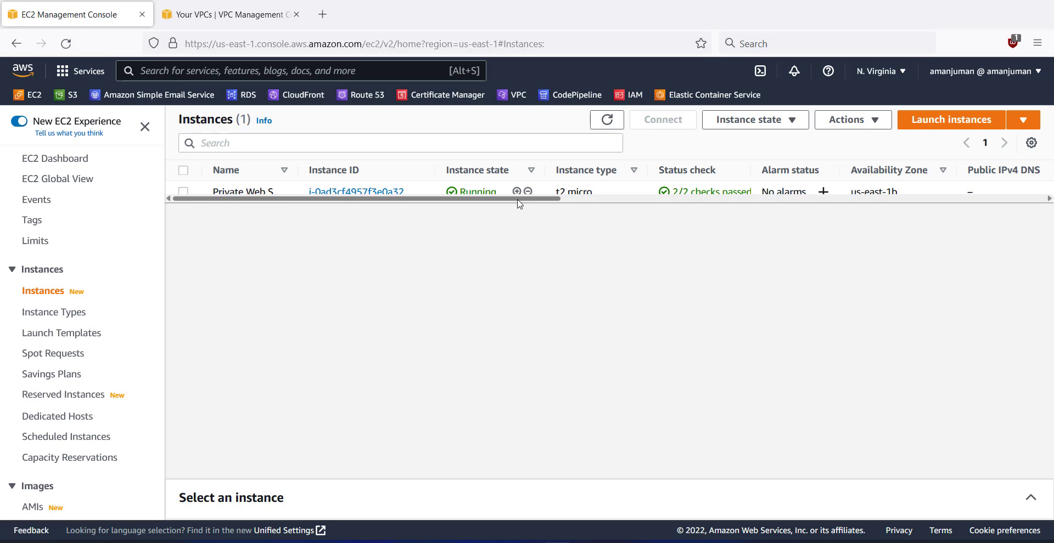
Step: Check the private web server instance's public IPv4 and Elastic IP columns in the instances list
scroll(520, 205, "right", 7)
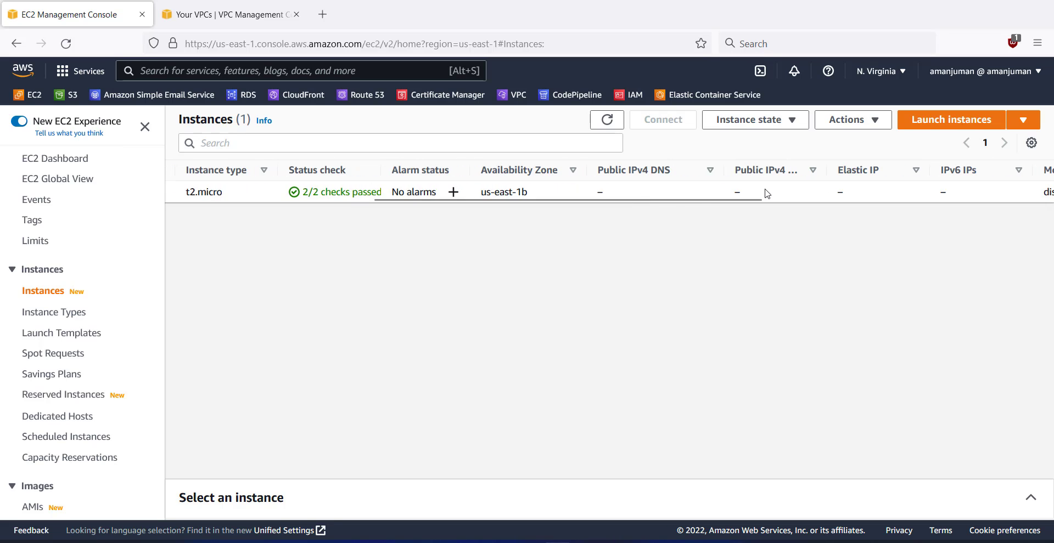
left_click_drag(752, 203, 466, 199)
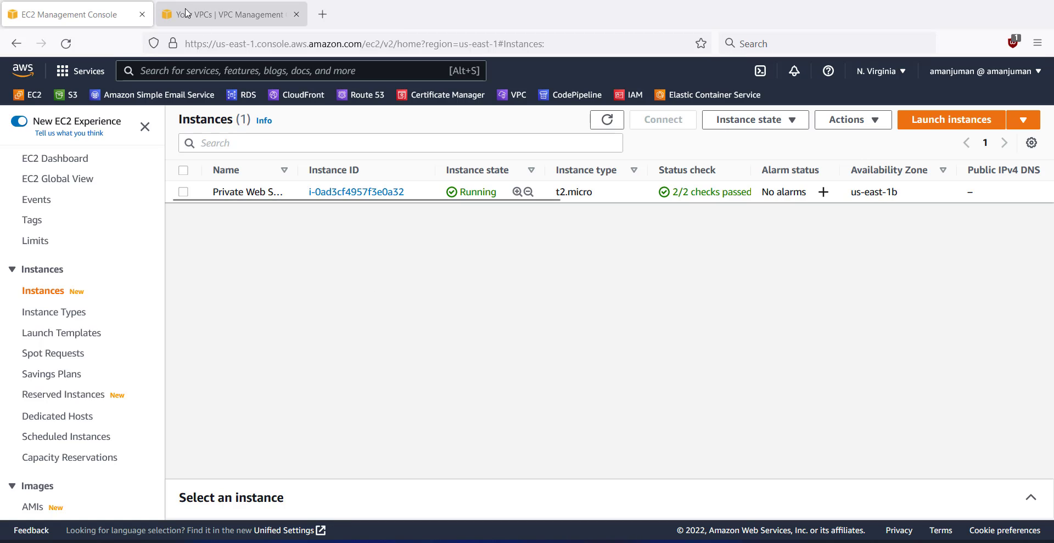
Step: Switch to the VPC console and review the public and private Cloud-VPC subnets in the subnets list
left_click(227, 25)
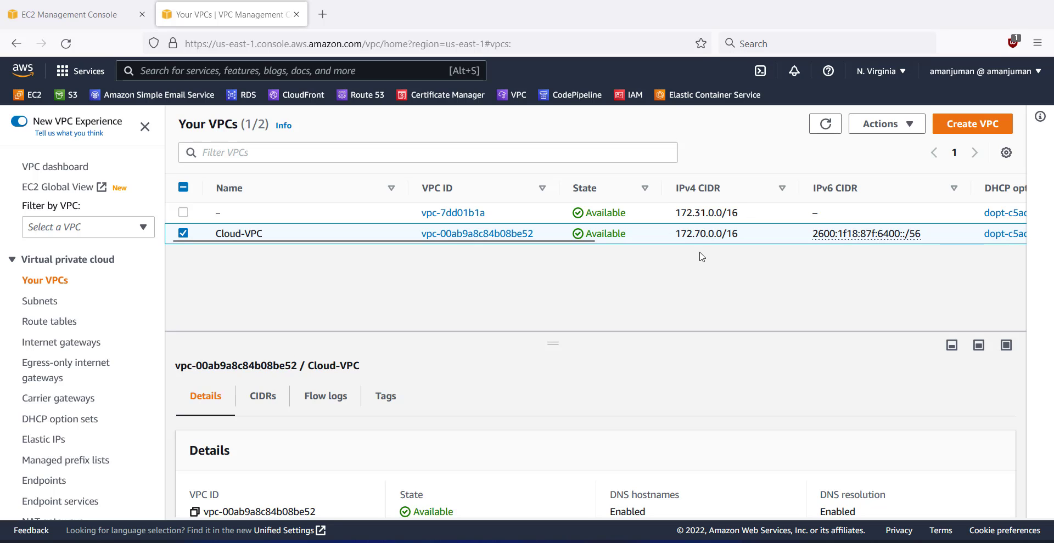
left_click(40, 301)
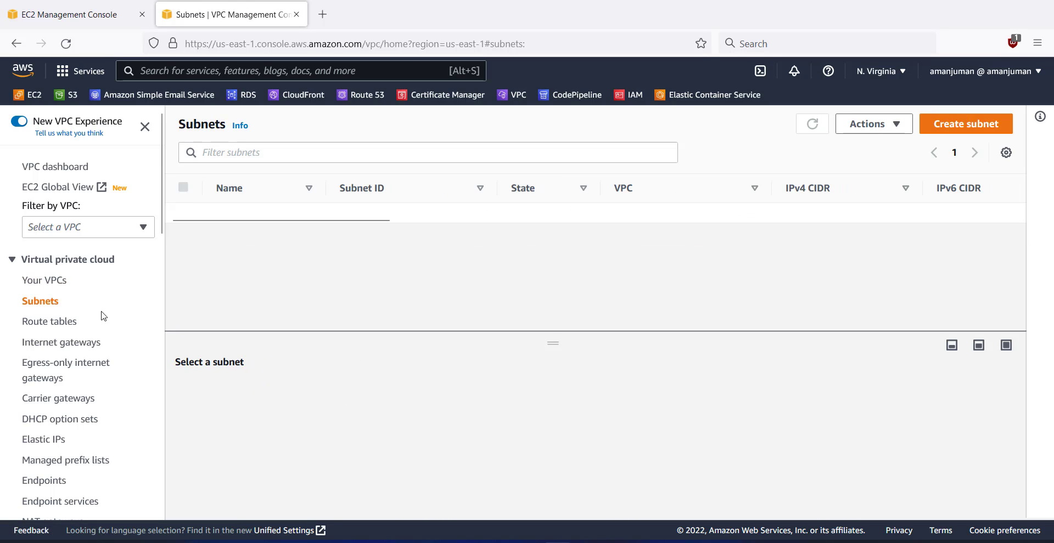
scroll(318, 250, "down", 2)
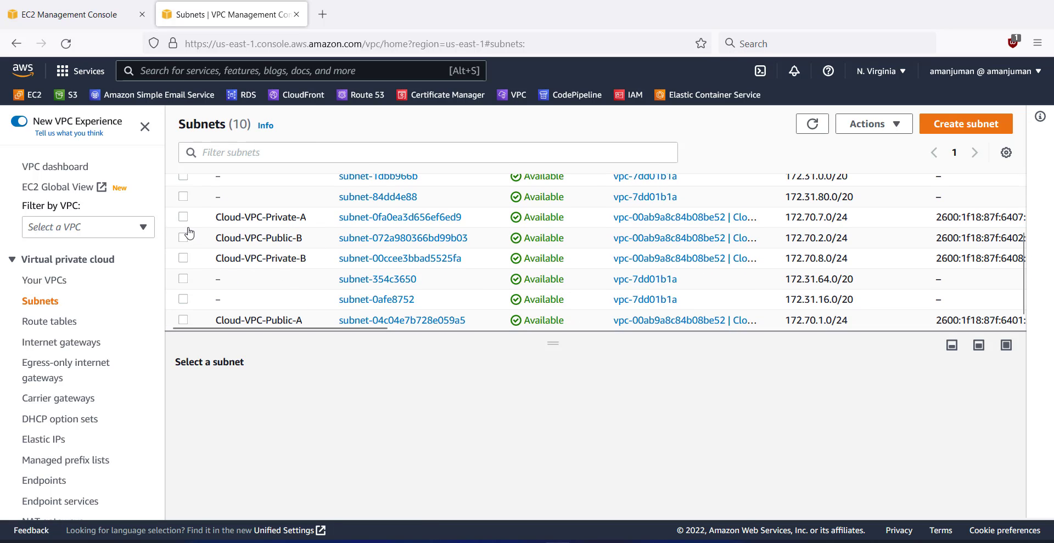
mouse_move(305, 222)
Step: Inspect the routes of the Cloud-VPC-Private-RT route table
left_click(36, 323)
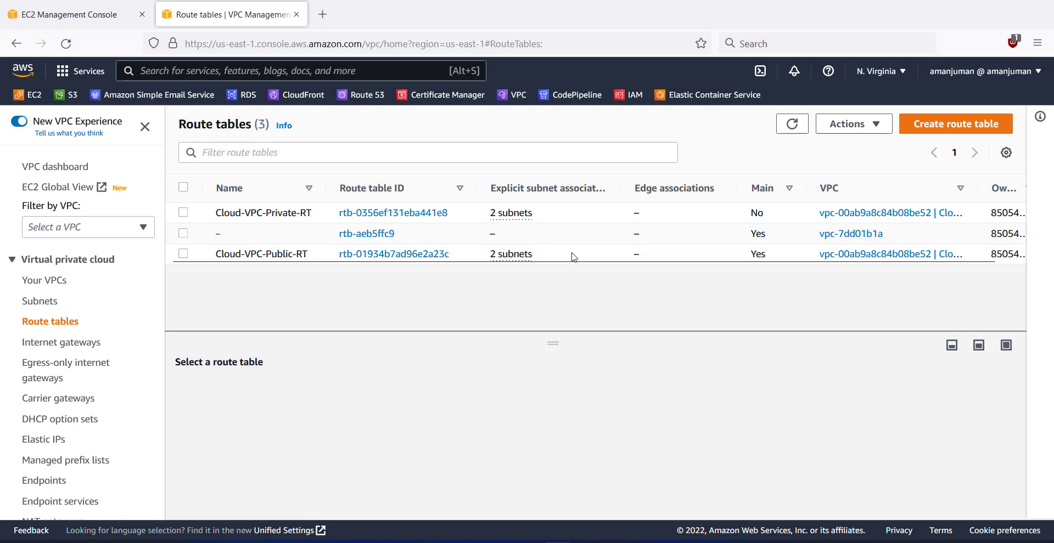
left_click(260, 214)
scroll(336, 421, "down", 5)
scroll(356, 417, "up", 1)
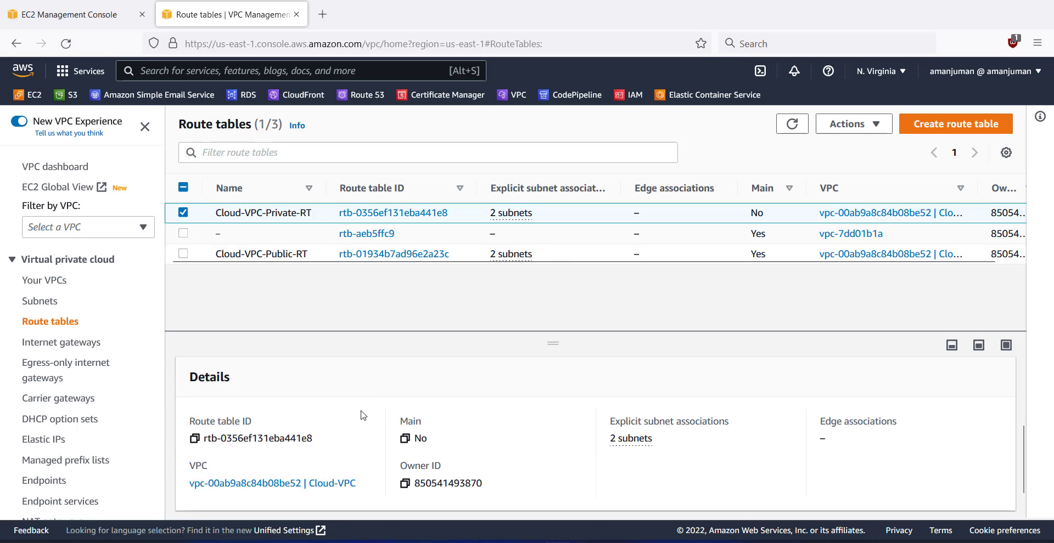
scroll(360, 415, "up", 3)
left_click(265, 395)
scroll(388, 421, "down", 1)
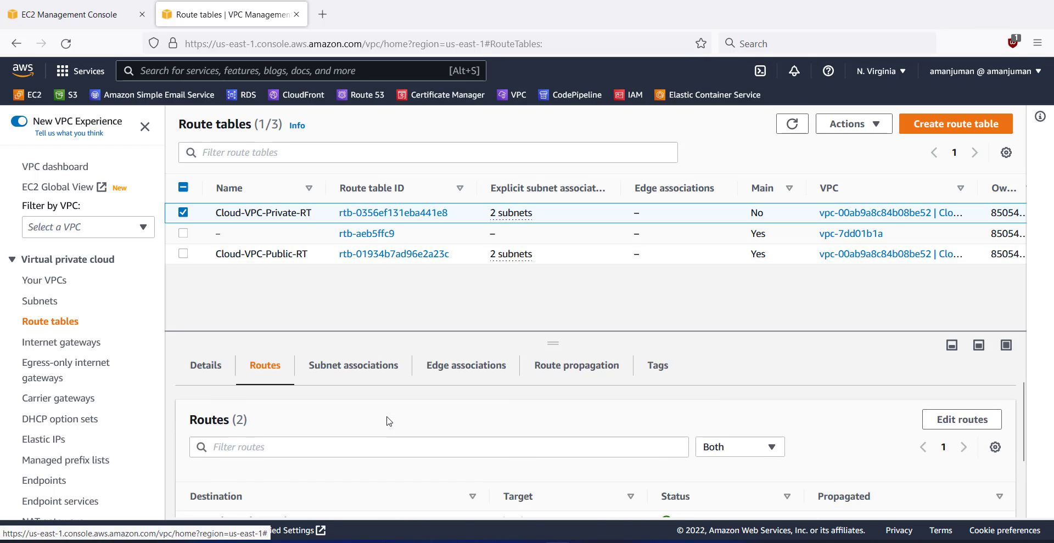
scroll(388, 421, "down", 1)
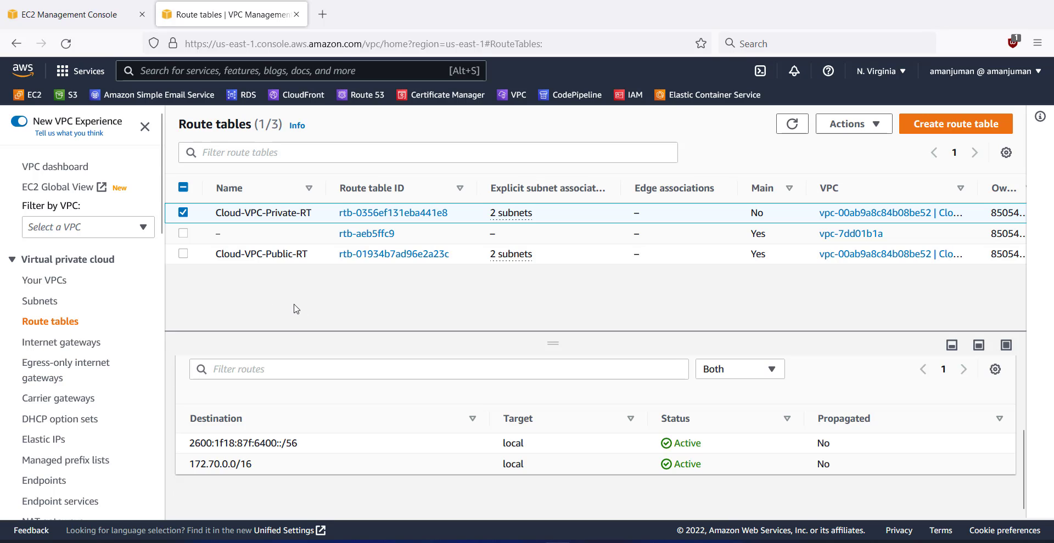
Step: Inspect the routes and subnet associations of the Cloud-VPC-Public-RT route table
left_click(265, 260)
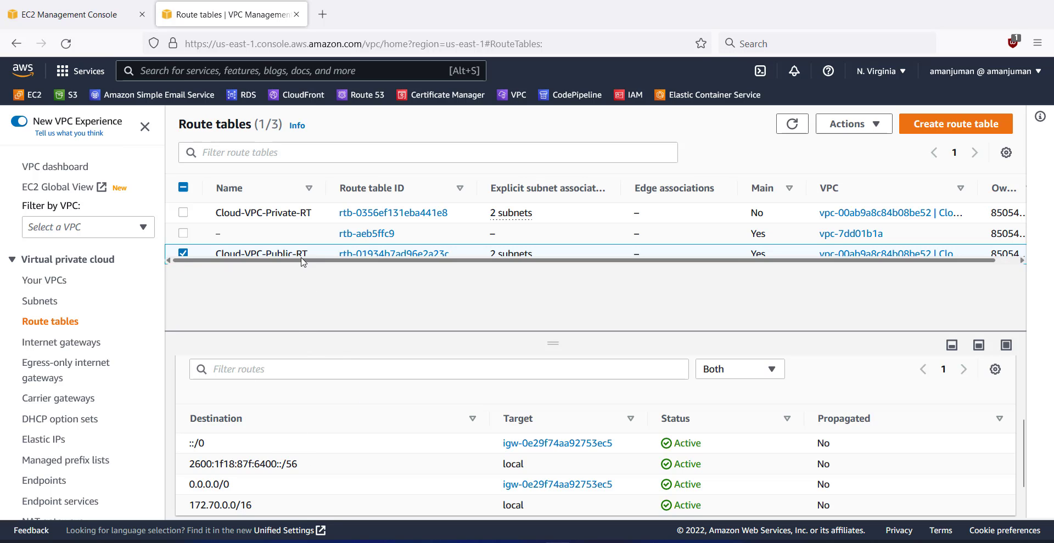
scroll(302, 409, "up", 2)
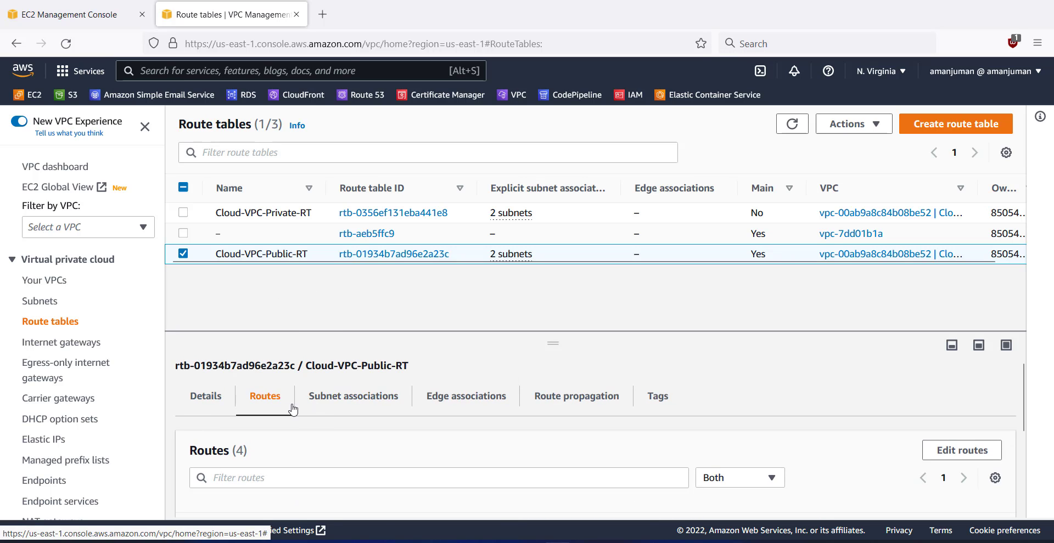
left_click(345, 405)
scroll(340, 428, "down", 3)
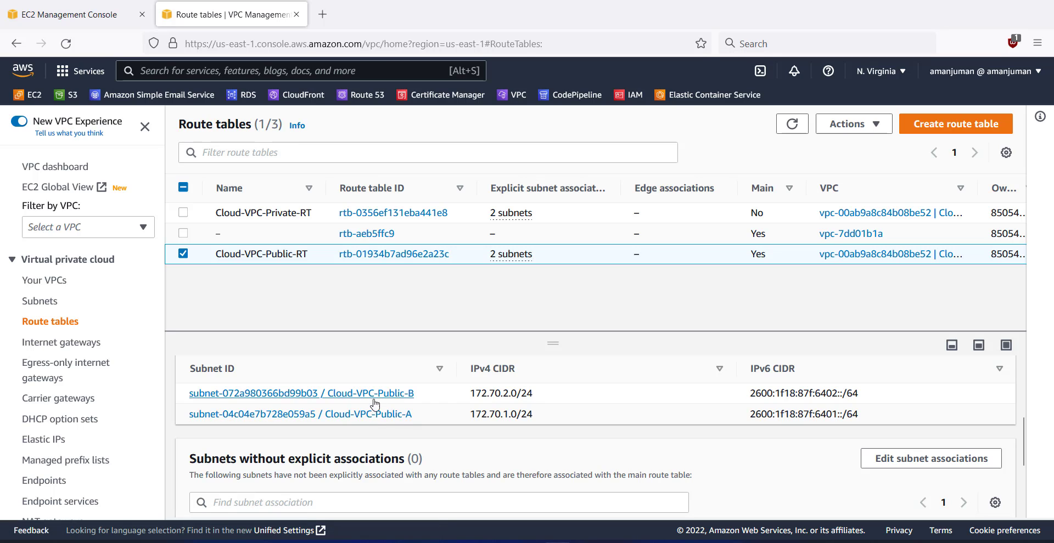
Step: Start launching a new EC2 instance and name it WireGuard Server
left_click(75, 17)
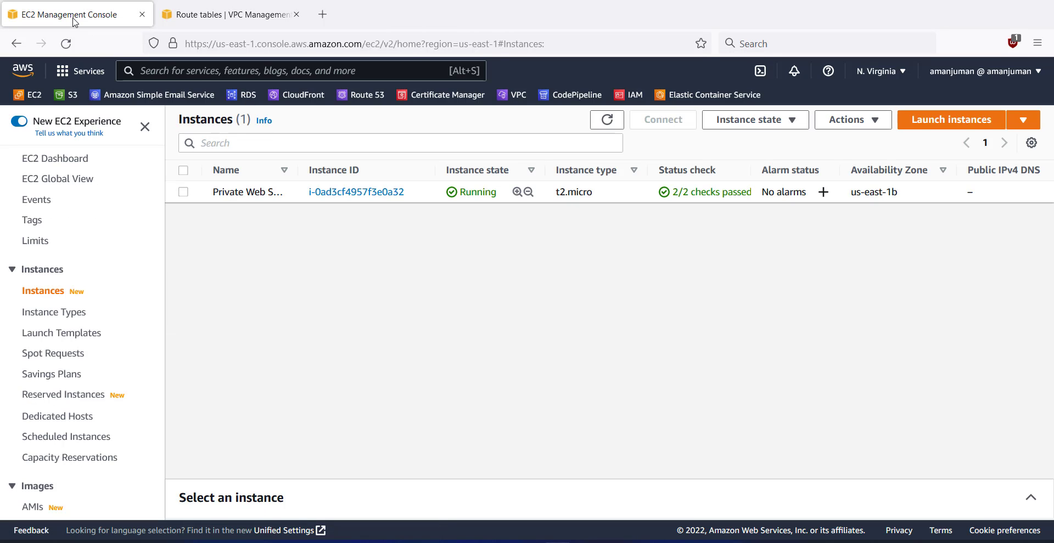
left_click(932, 120)
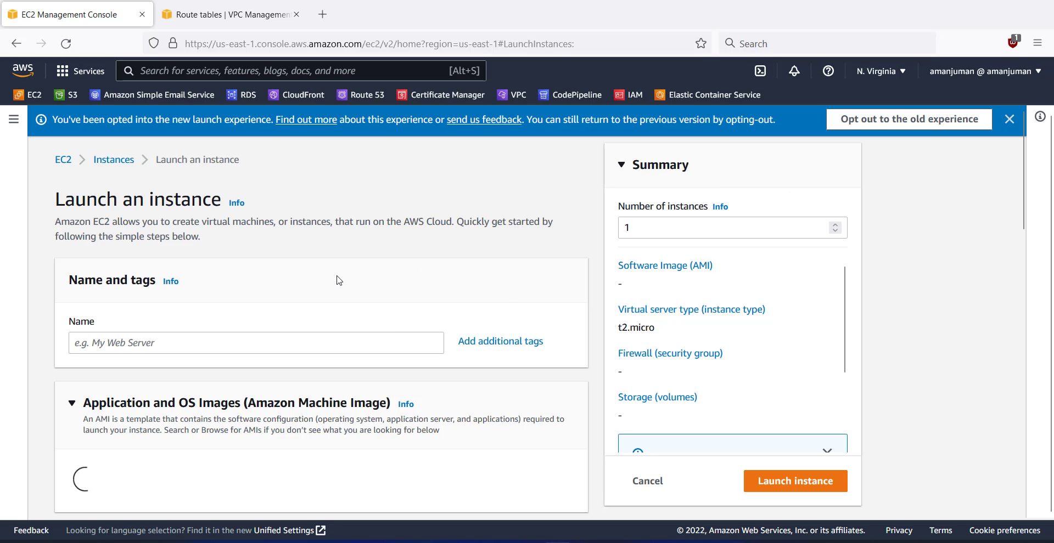
left_click(159, 343)
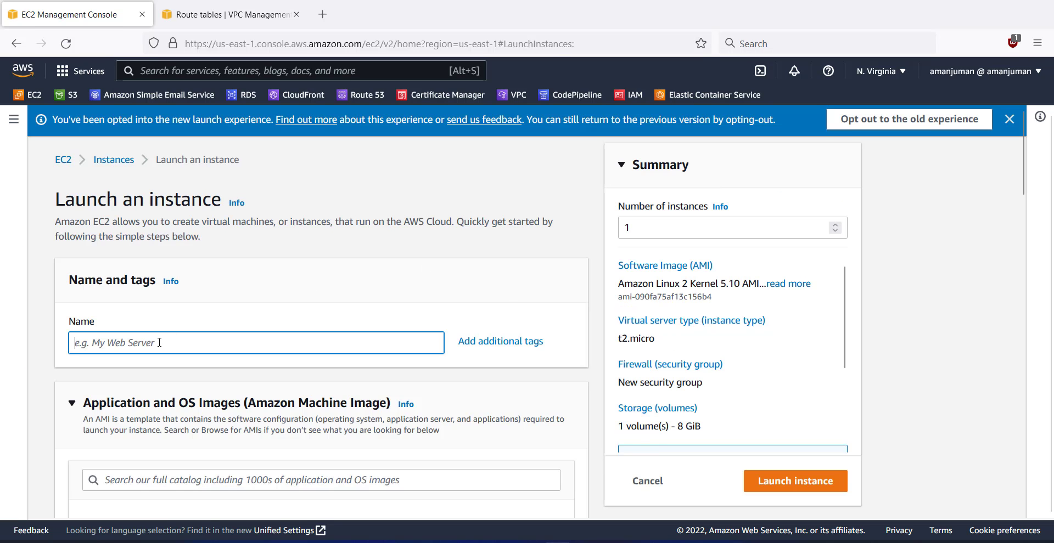
type("WireG")
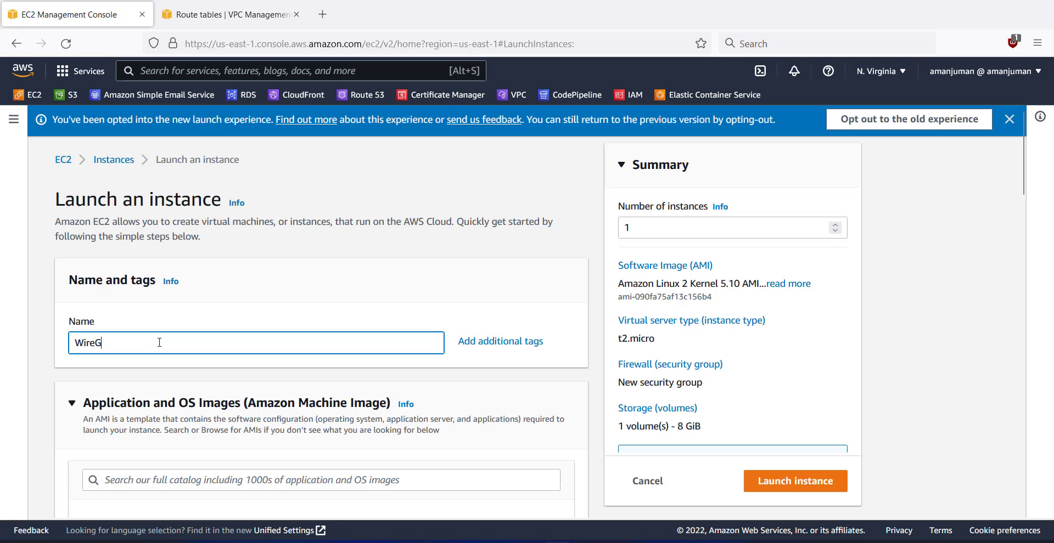
type("uard Server")
Step: Choose the Ubuntu Server 20.04 LTS (HVM), SSD Volume Type machine image for the instance
scroll(362, 308, "down", 4)
scroll(309, 354, "down", 3)
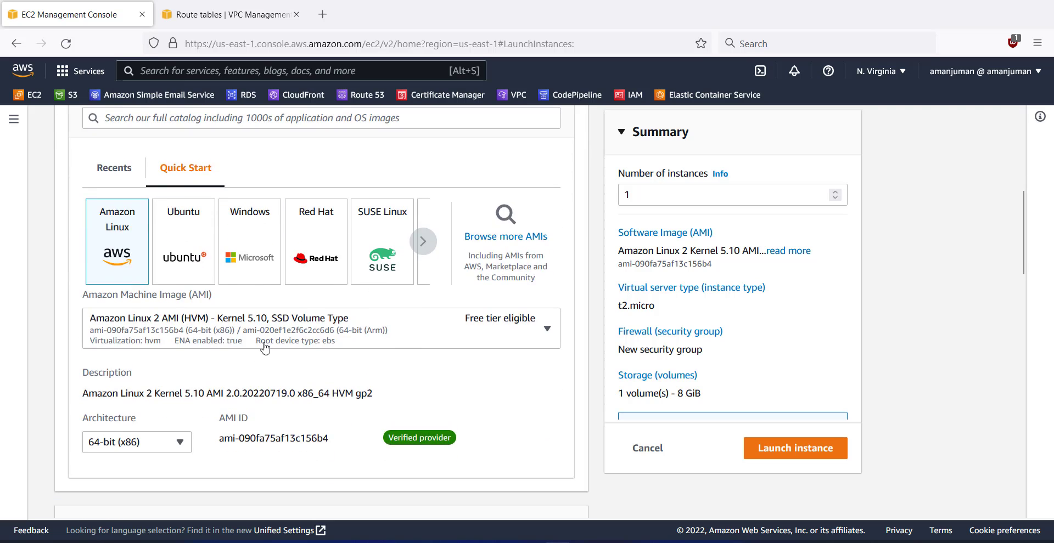
left_click(225, 332)
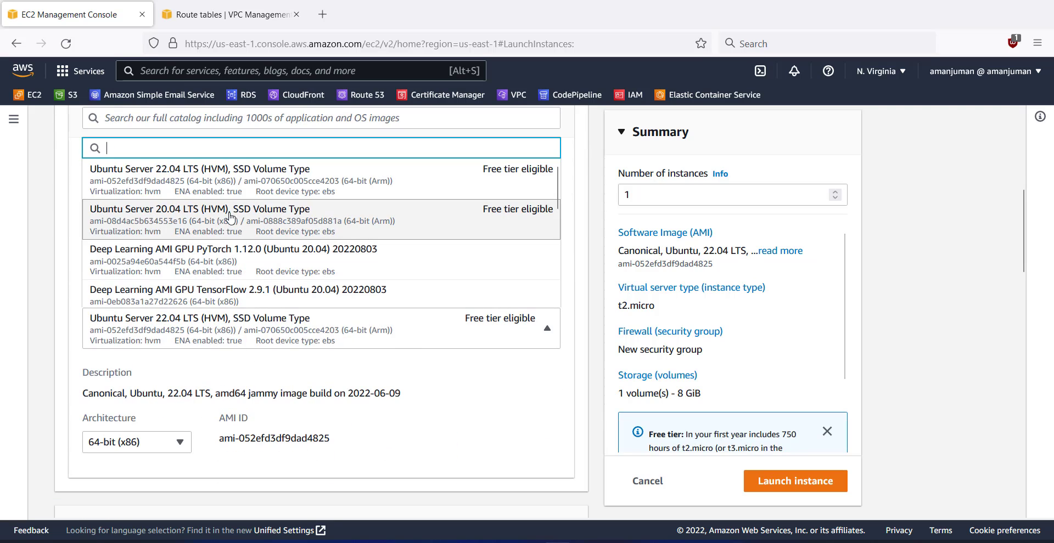
left_click(151, 237)
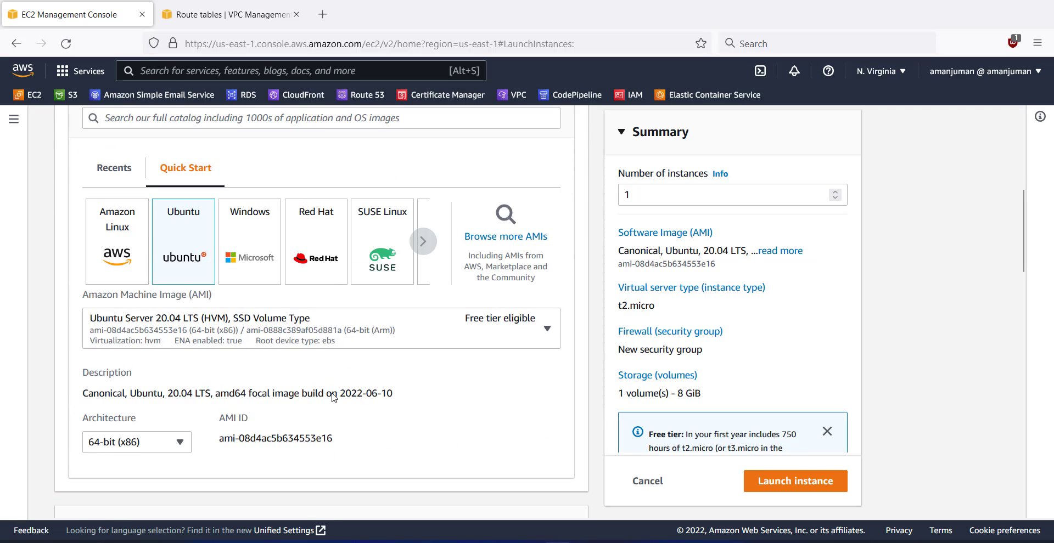
Step: Assign the existing AWS key pair as the instance's login key
scroll(350, 395, "down", 5)
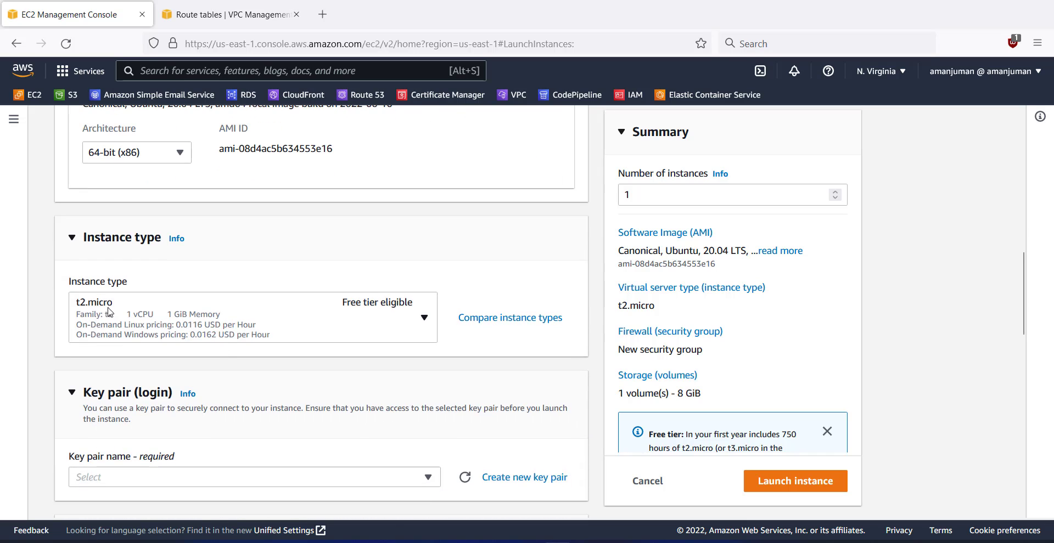
scroll(220, 350, "down", 2)
left_click(87, 404)
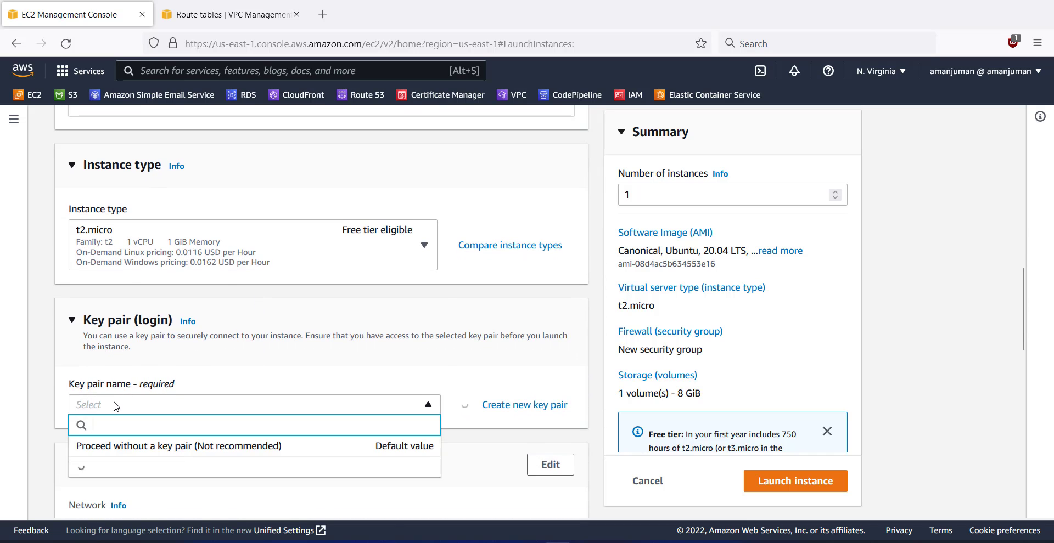
left_click(114, 385)
Step: Edit the network settings to place the instance in Cloud-VPC on the Cloud-VPC-Public-B subnet
scroll(385, 428, "down", 4)
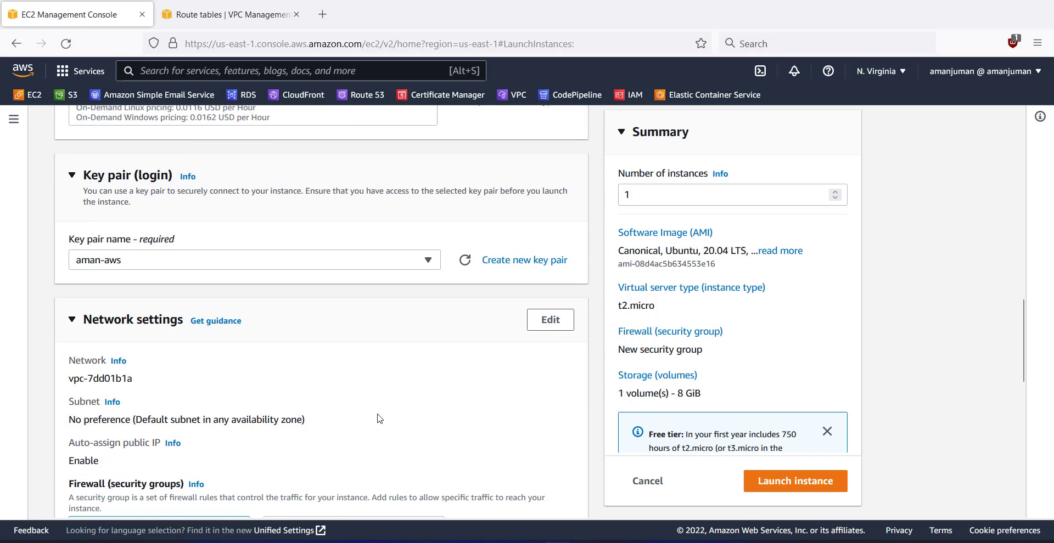
scroll(439, 329, "down", 2)
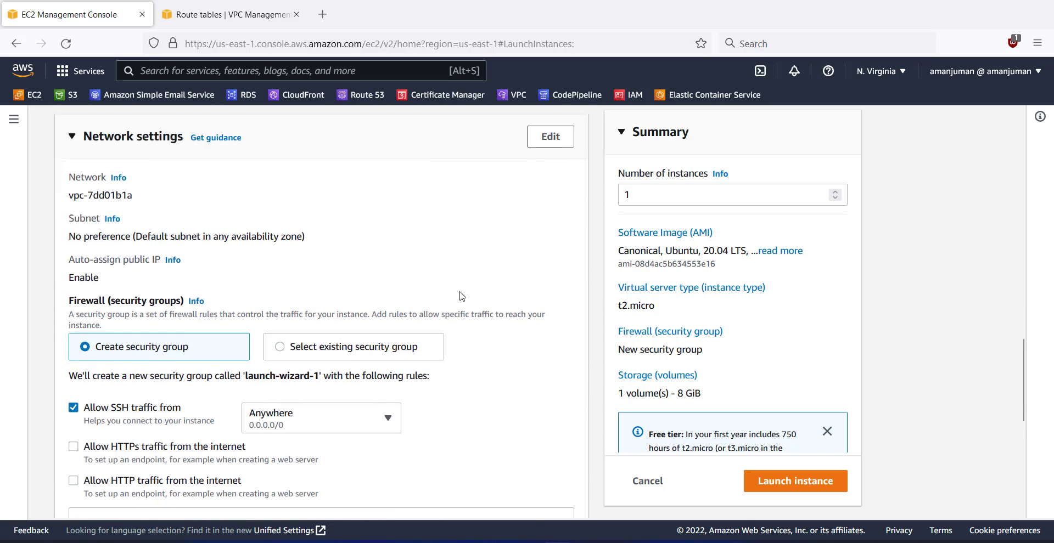
scroll(494, 241, "up", 2)
left_click(542, 259)
left_click(208, 312)
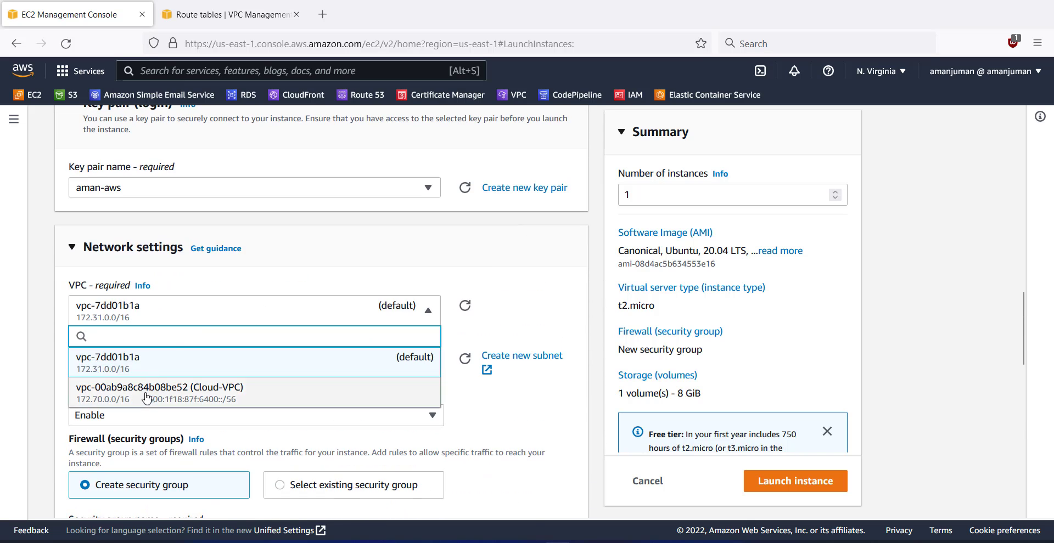
left_click(186, 392)
scroll(295, 365, "down", 1)
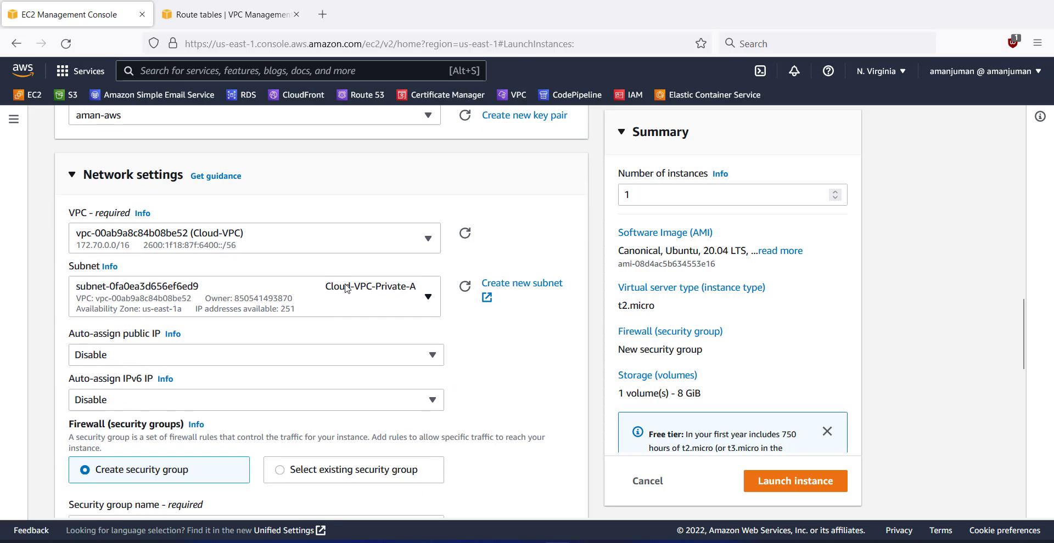
left_click(341, 306)
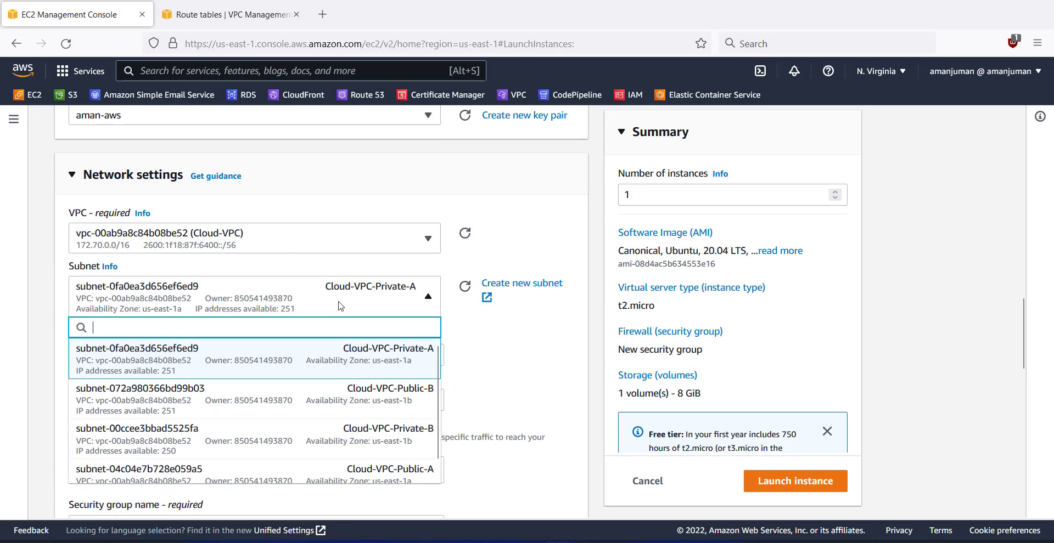
left_click(407, 406)
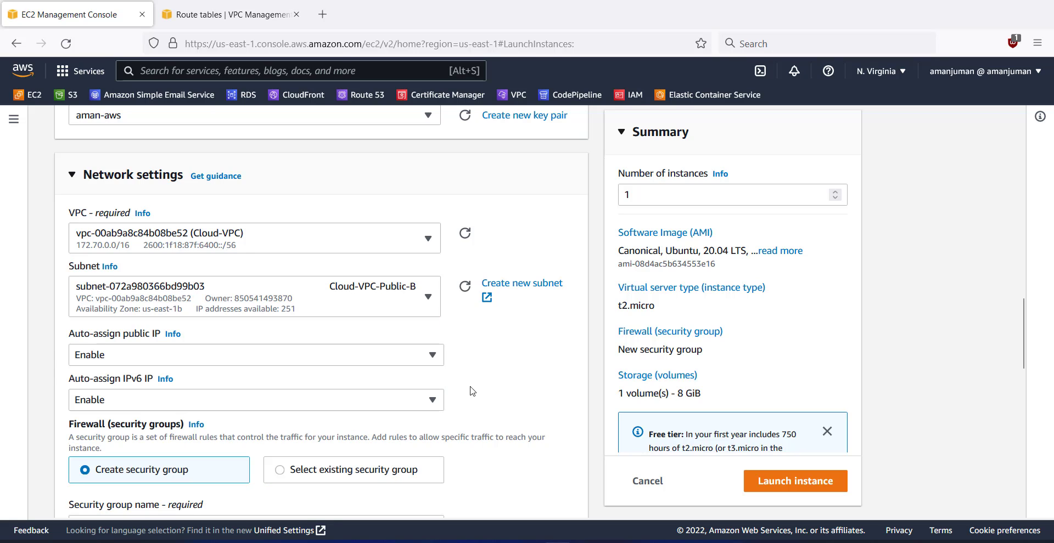
Step: Switch auto-assign public IP to Disable and set it back to Enable
scroll(490, 380, "down", 2)
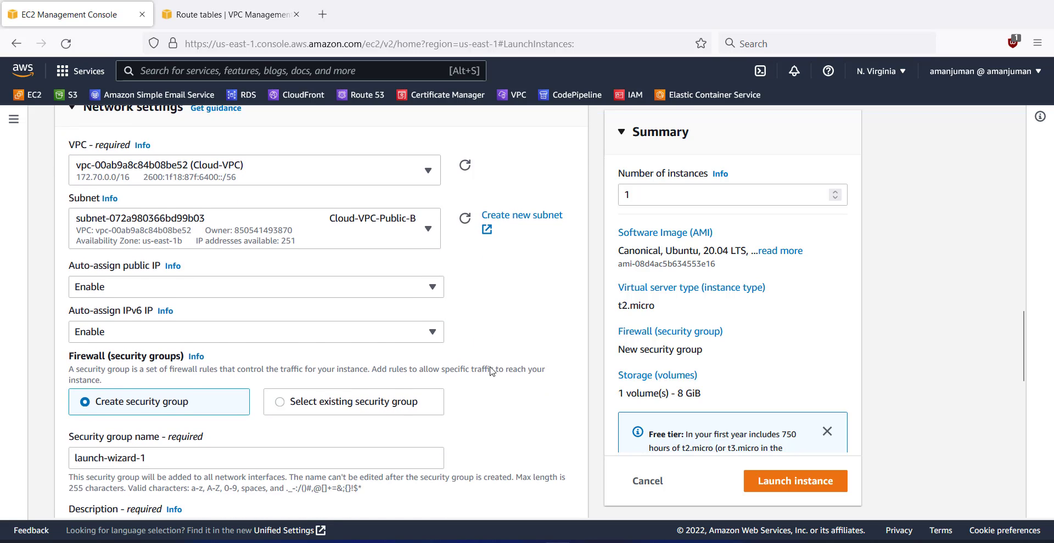
left_click(126, 287)
left_click(105, 327)
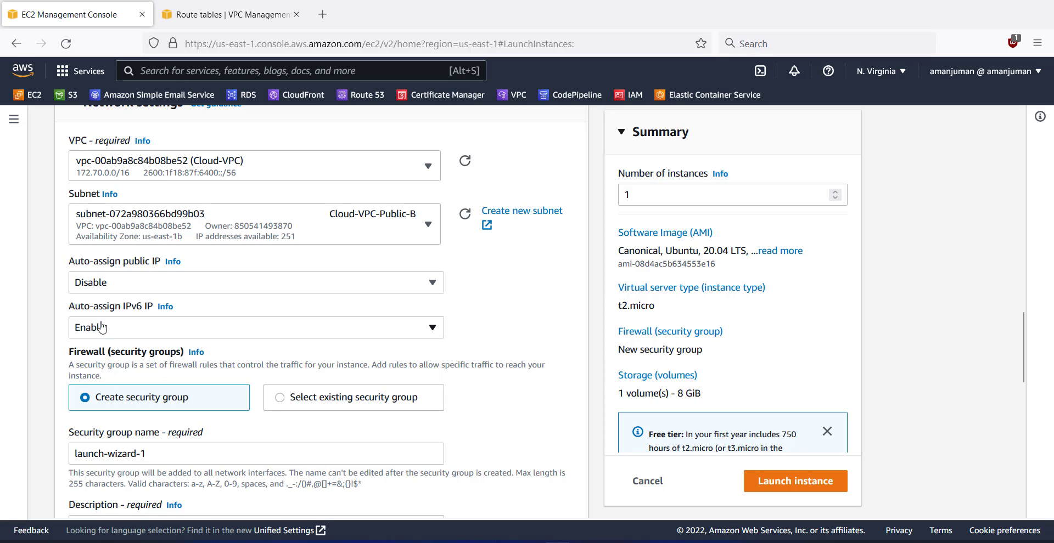
left_click(150, 290)
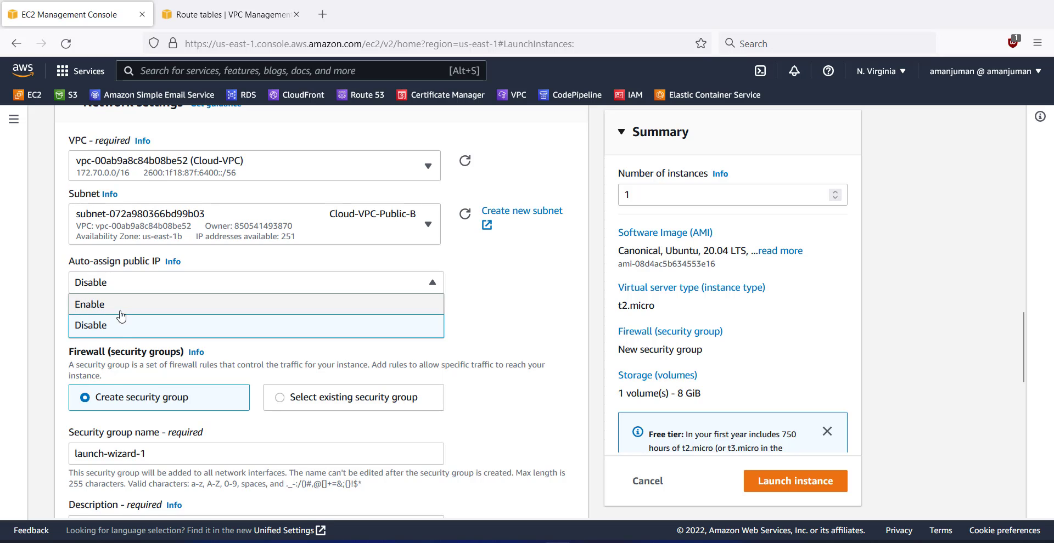
left_click(256, 306)
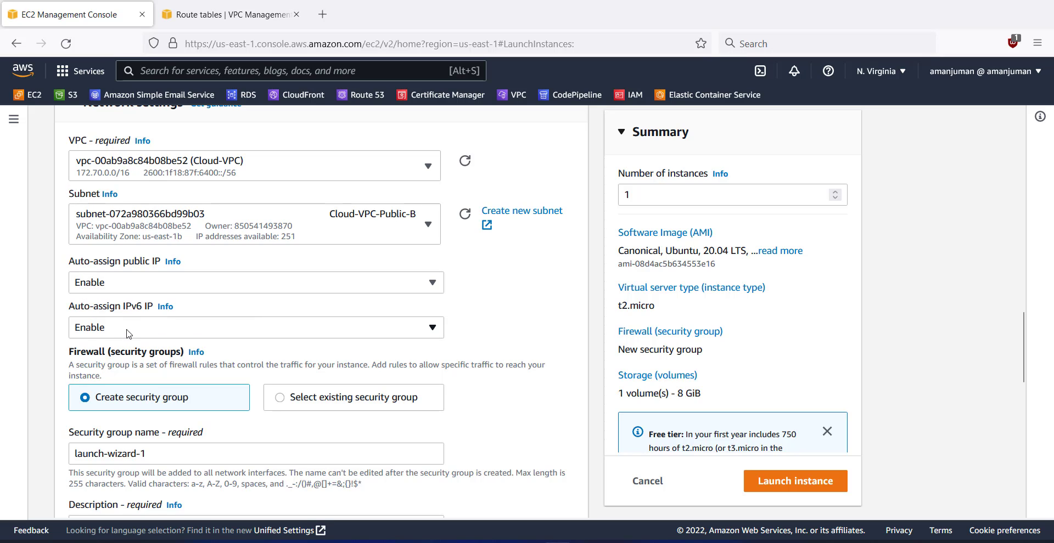
Step: Use an existing security group for the instance's firewall and select the NAT VPN group
scroll(315, 342, "down", 2)
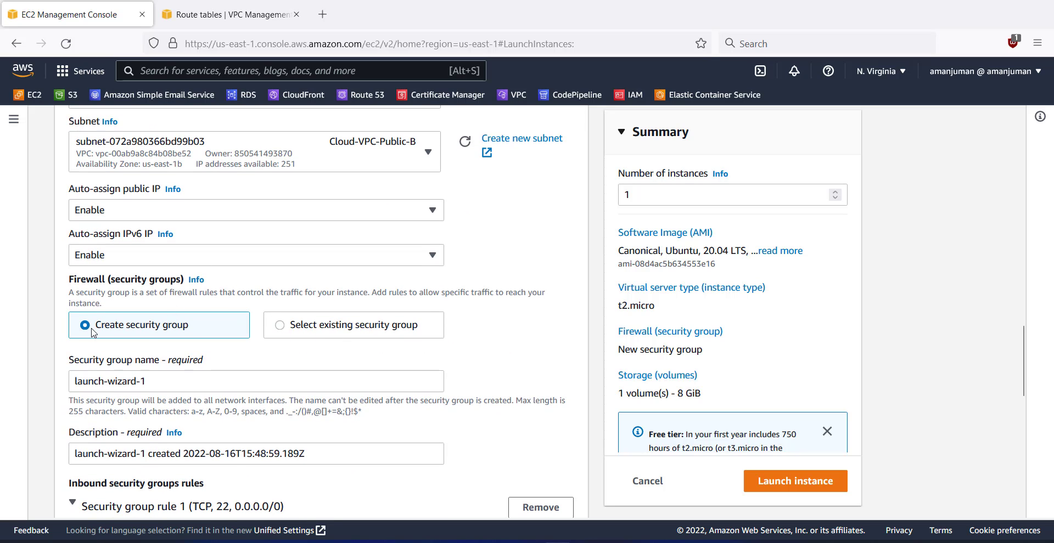
left_click(279, 326)
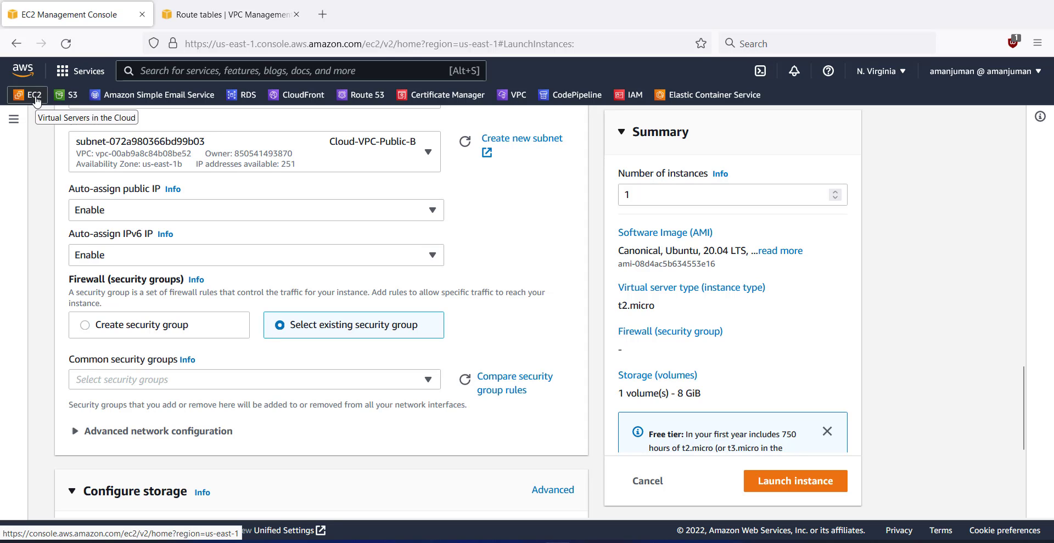
scroll(262, 381, "down", 3)
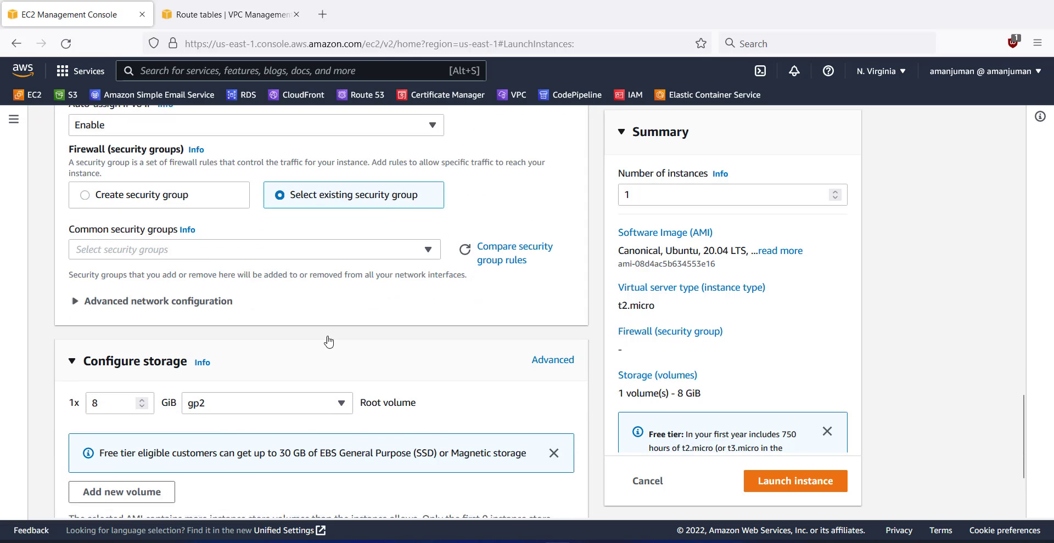
left_click(240, 236)
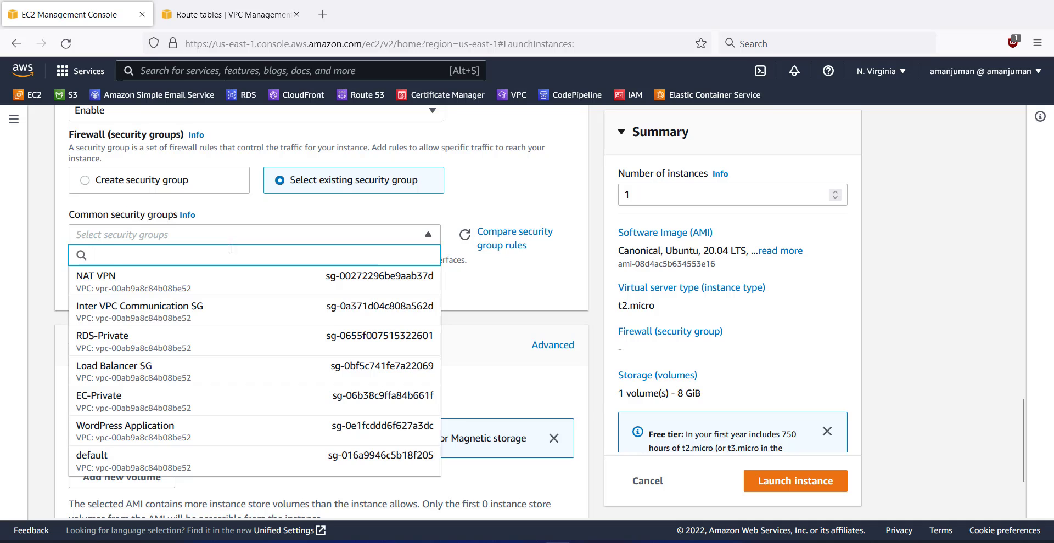
scroll(204, 367, "down", 2)
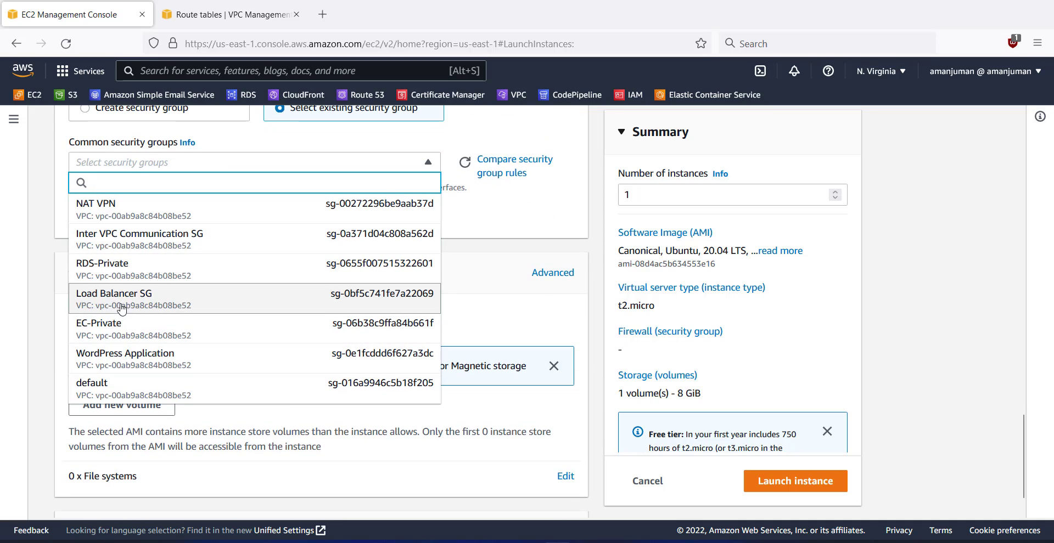
left_click(116, 214)
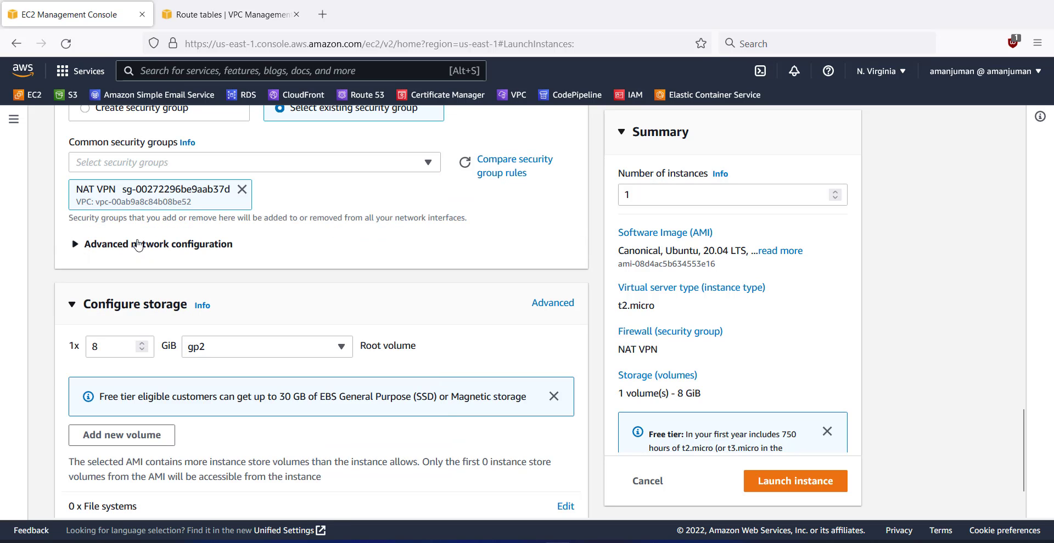
left_click(83, 247)
left_click(83, 247)
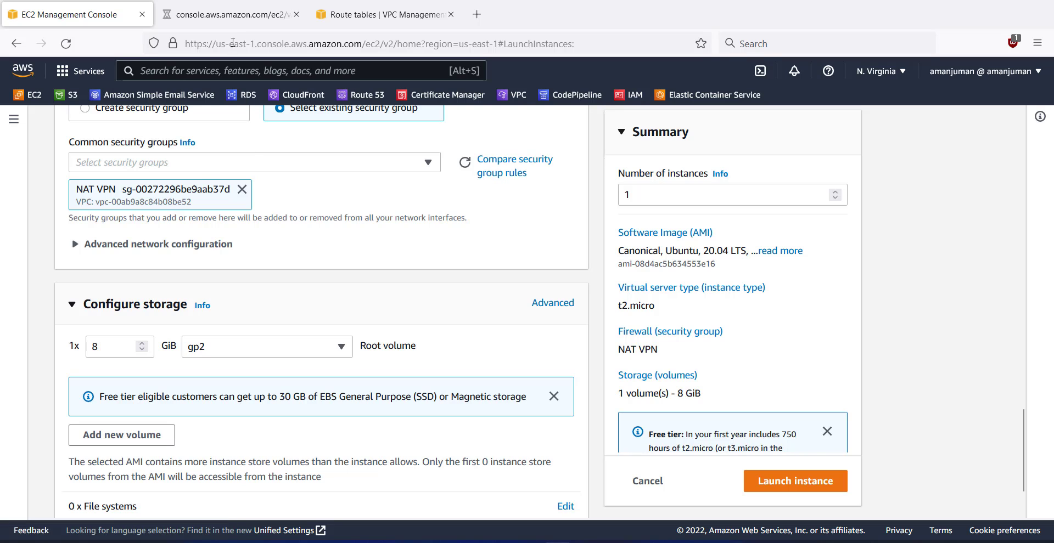
Step: Switch to the second EC2 console tab and open the list of security groups
left_click(227, 17)
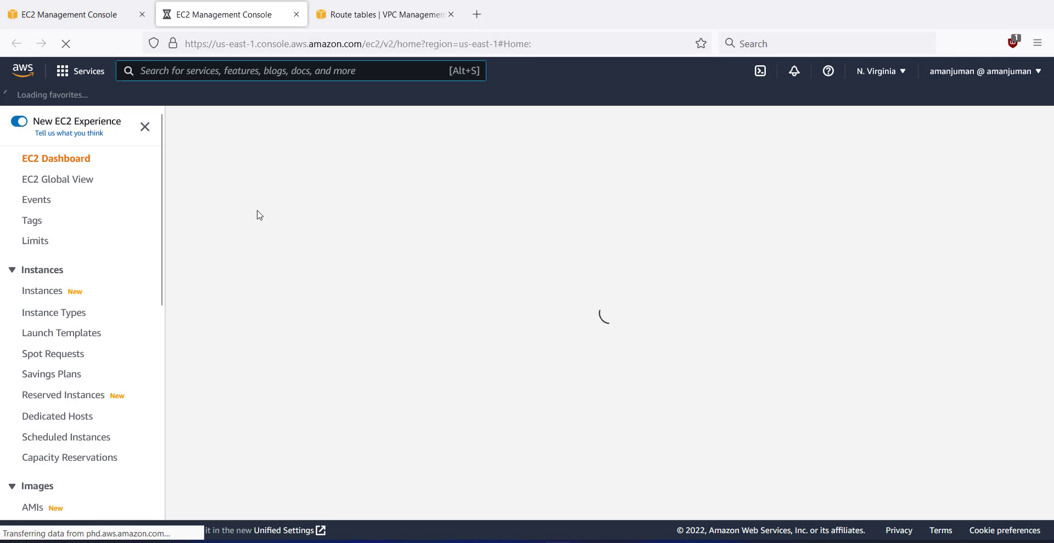
scroll(106, 383, "down", 2)
scroll(107, 382, "down", 3)
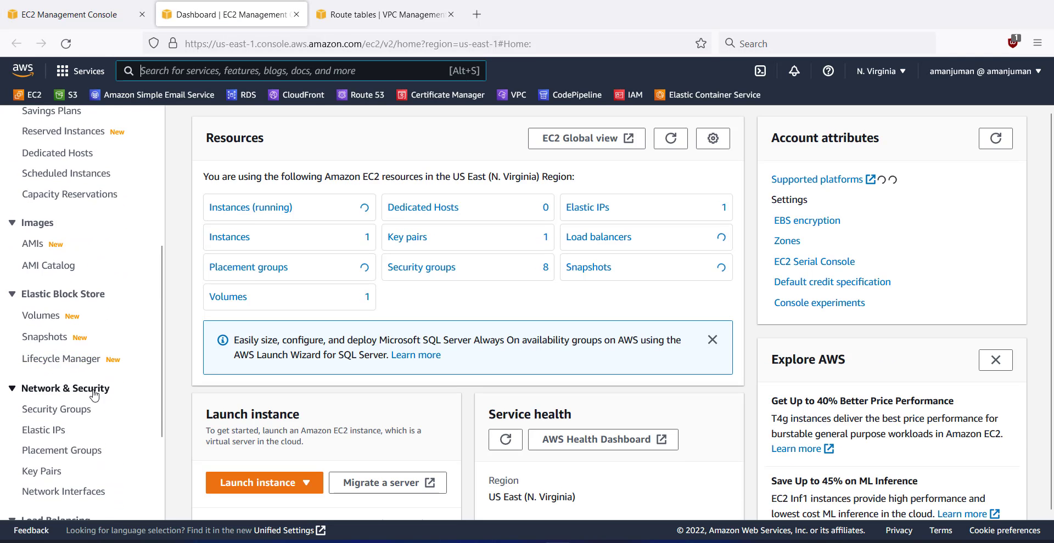
left_click(82, 410)
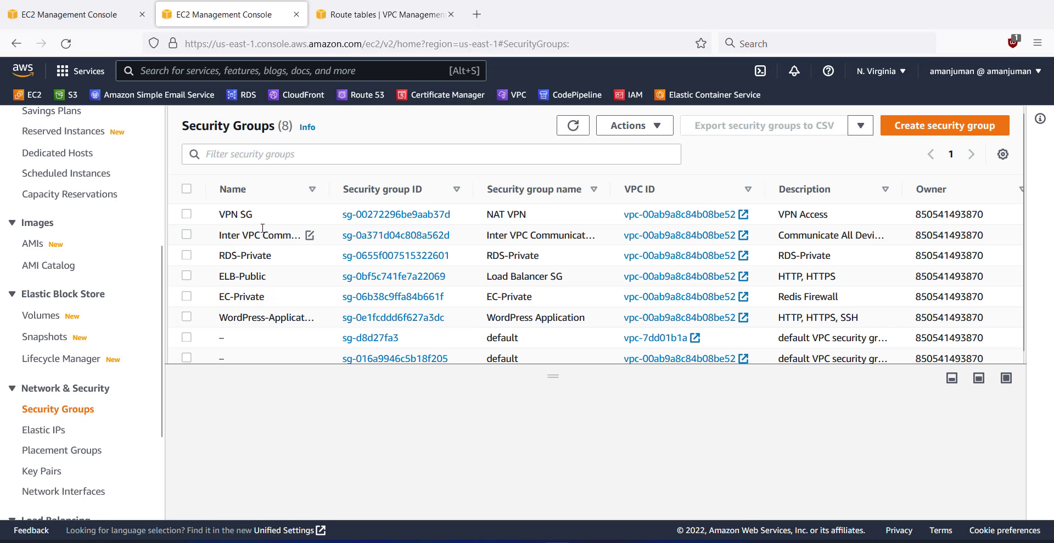
Step: Examine the inbound and outbound rules of the VPN SG security group
left_click(295, 215)
scroll(497, 420, "down", 2)
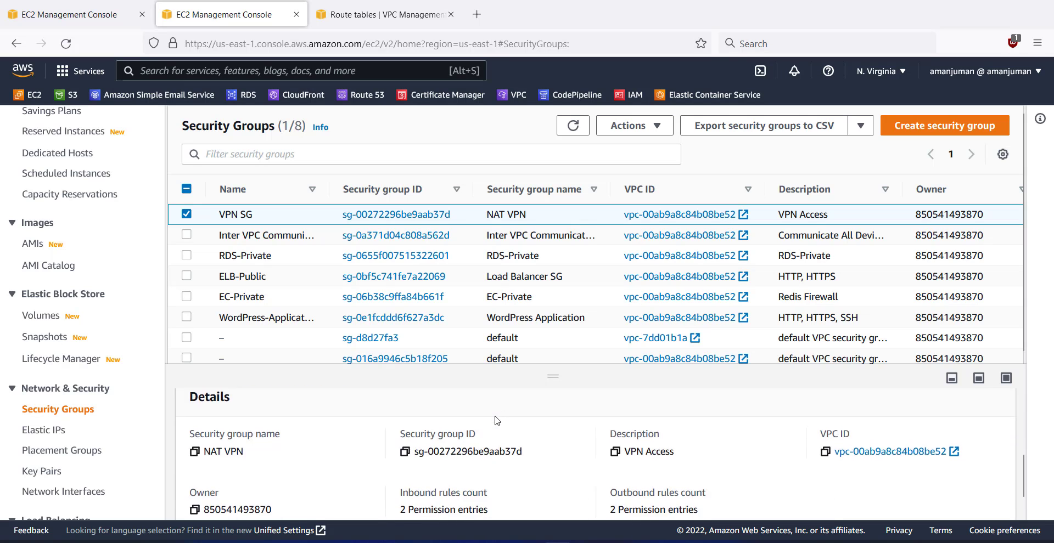
left_click_drag(556, 378, 562, 190)
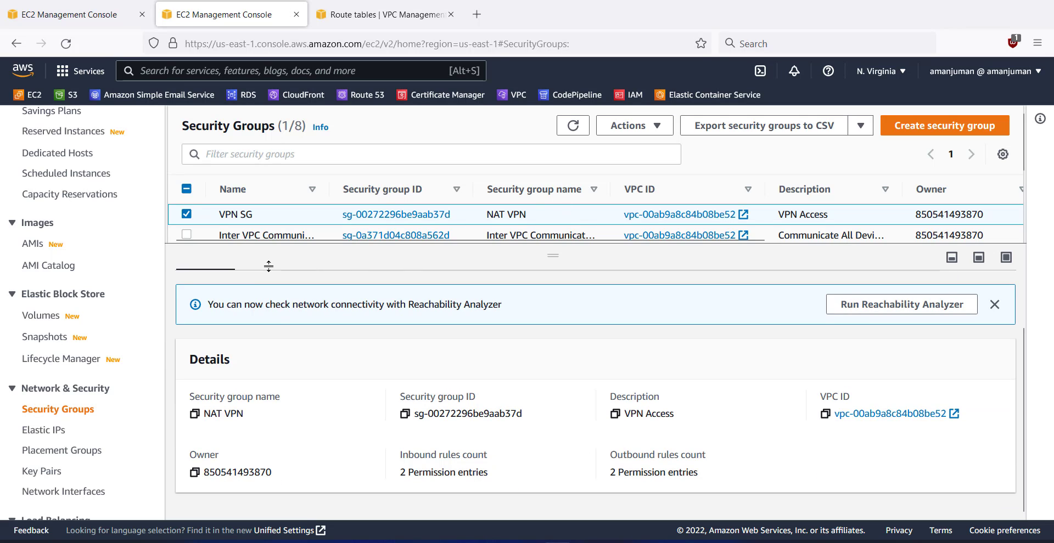
scroll(284, 335, "up", 2)
left_click(283, 325)
scroll(376, 416, "down", 1)
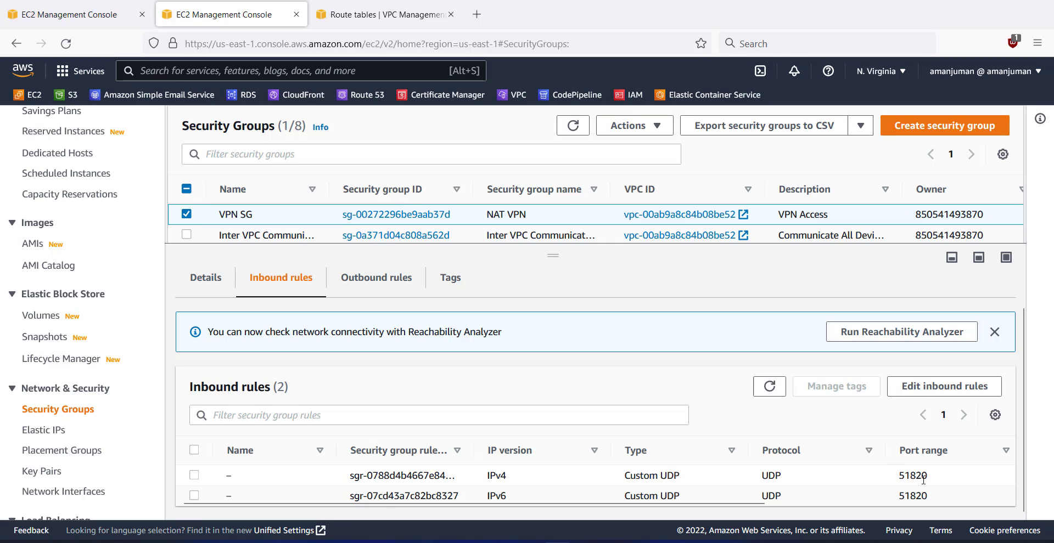
scroll(749, 490, "up", 1)
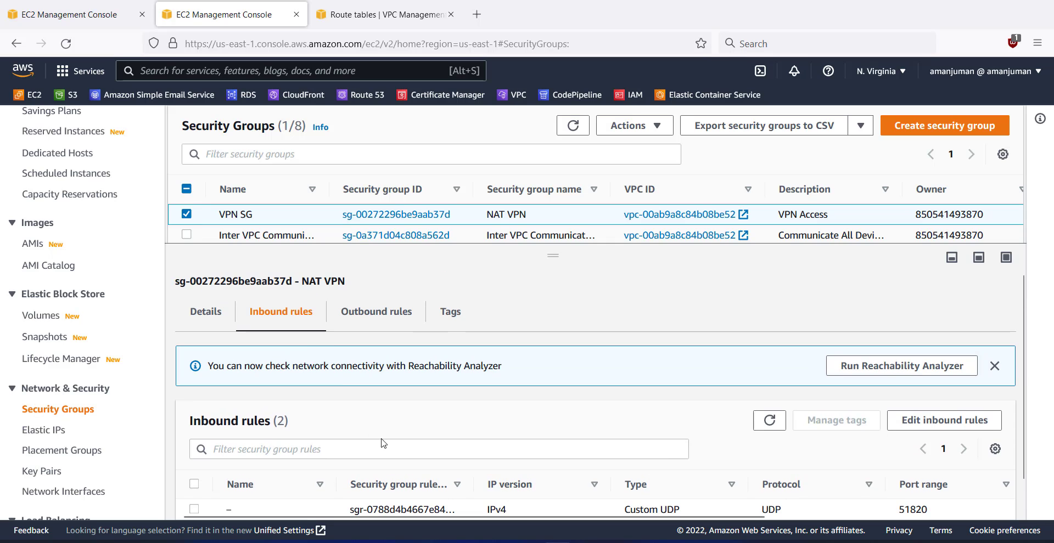
left_click(376, 297)
scroll(738, 489, "down", 1)
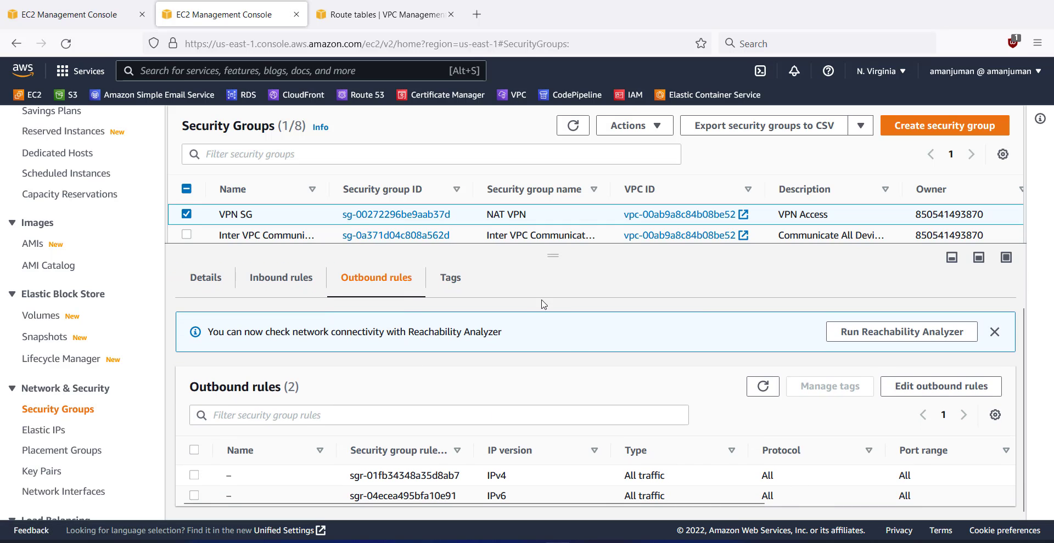
left_click_drag(549, 261, 554, 337)
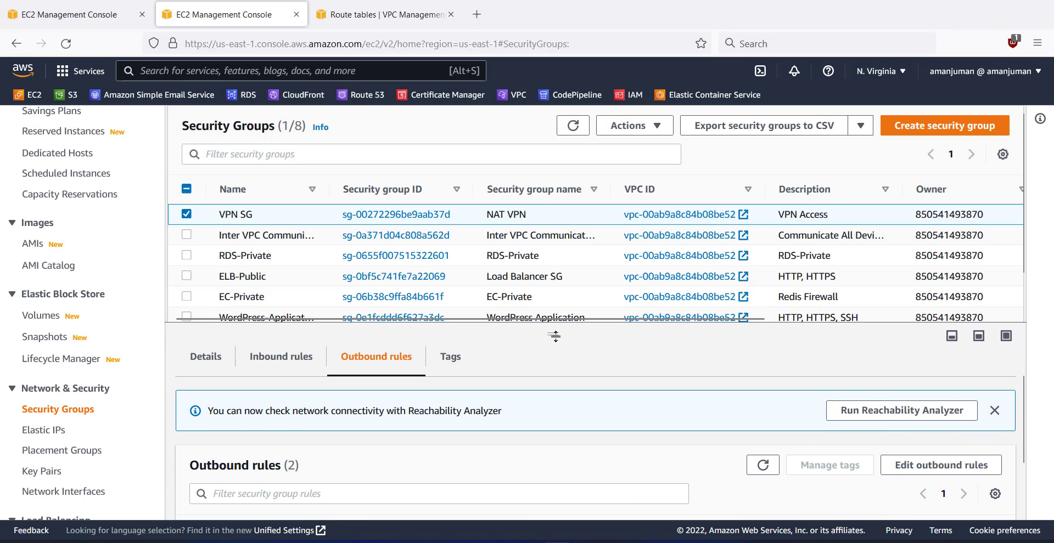
Step: Examine the inbound rules with their sources and the outbound rules with their destinations for the Inter VPC Communication SG security group
left_click(547, 237)
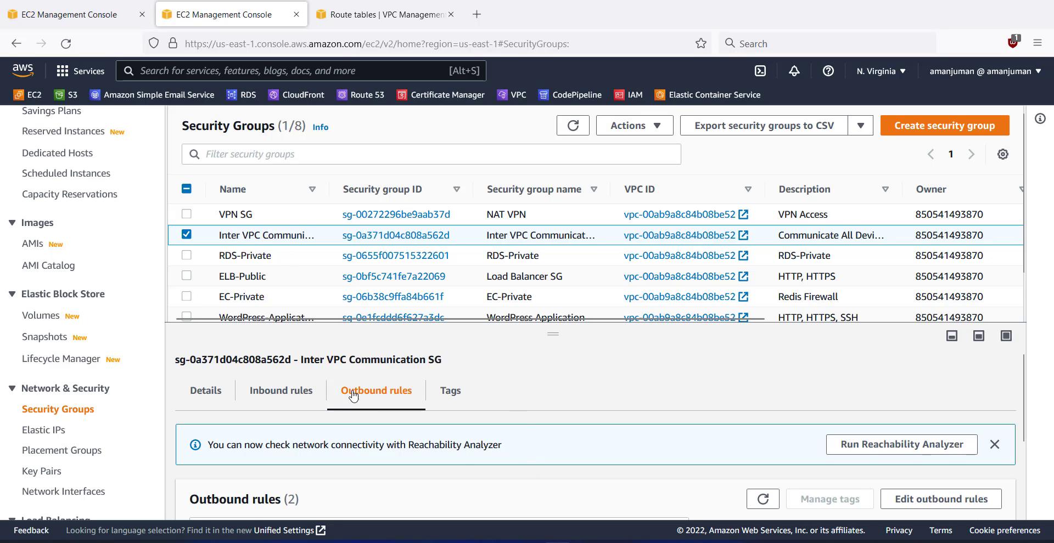
left_click(282, 390)
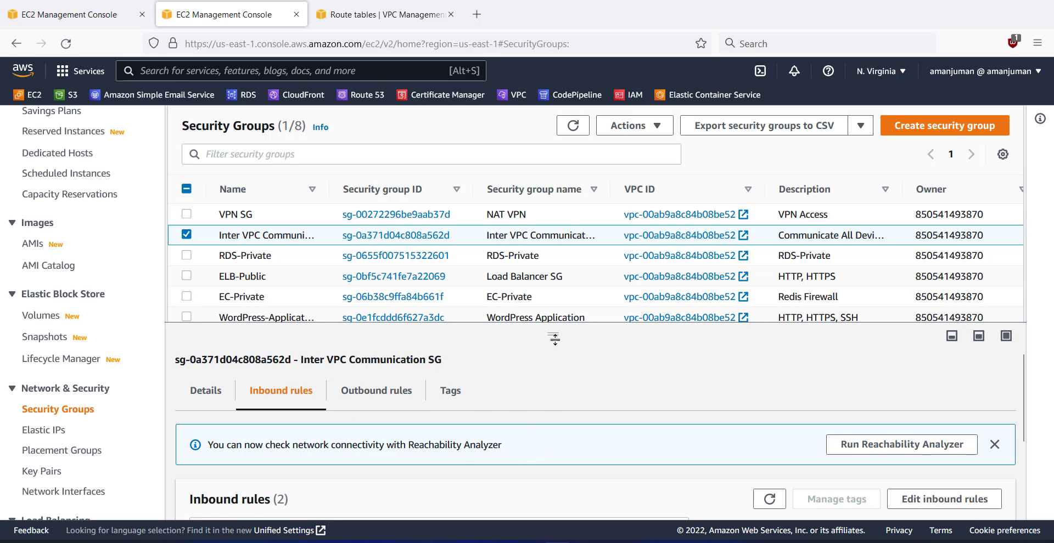
left_click_drag(553, 334, 589, 189)
scroll(593, 471, "down", 1)
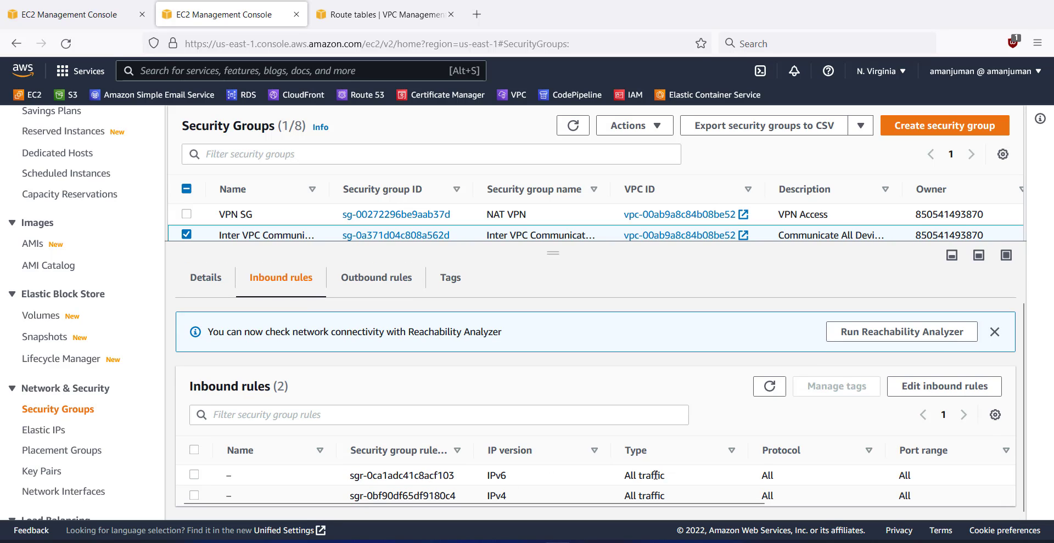
left_click_drag(657, 506, 819, 494)
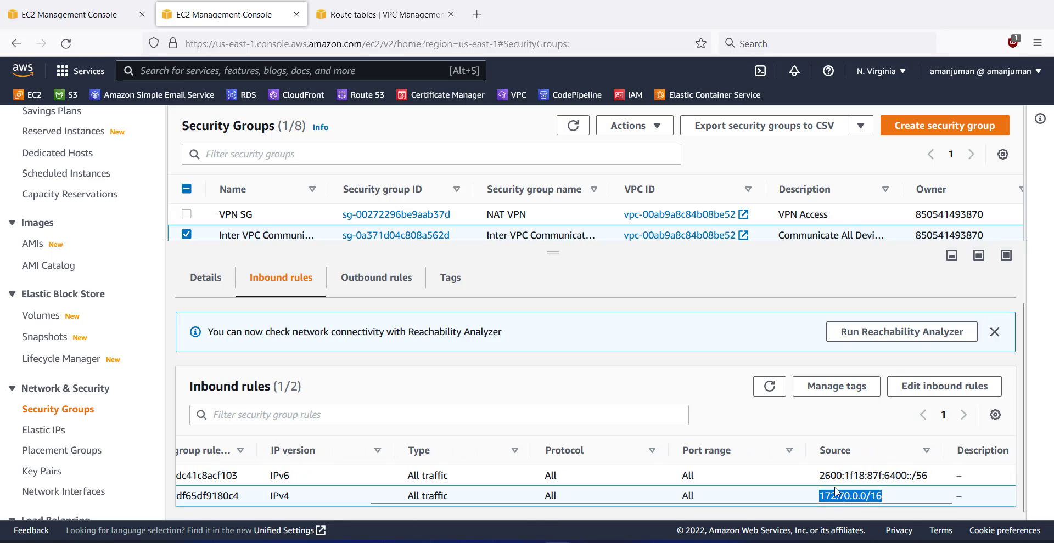
left_click(888, 496)
left_click_drag(883, 497, 821, 496)
scroll(424, 439, "up", 1)
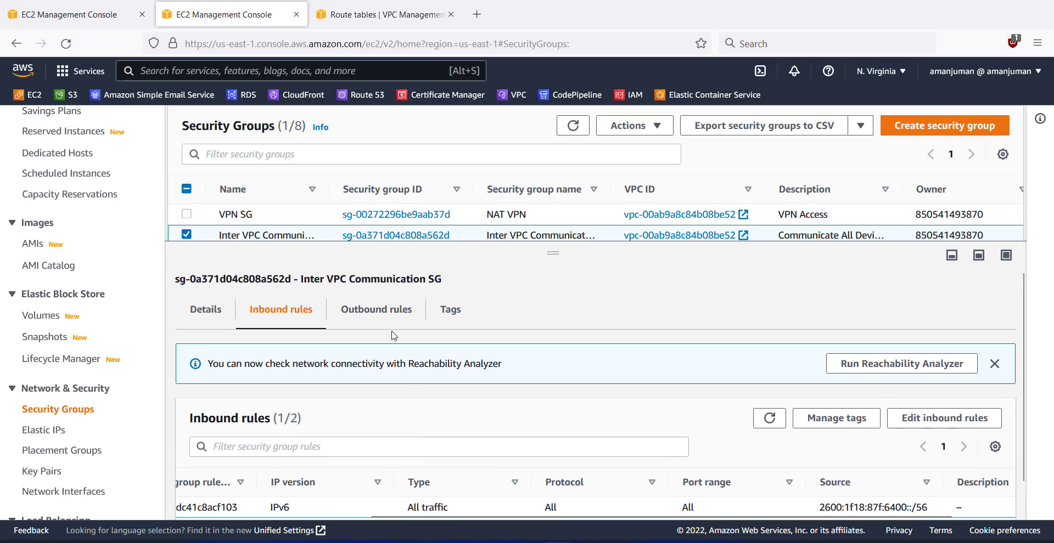
left_click(376, 309)
scroll(823, 450, "down", 1)
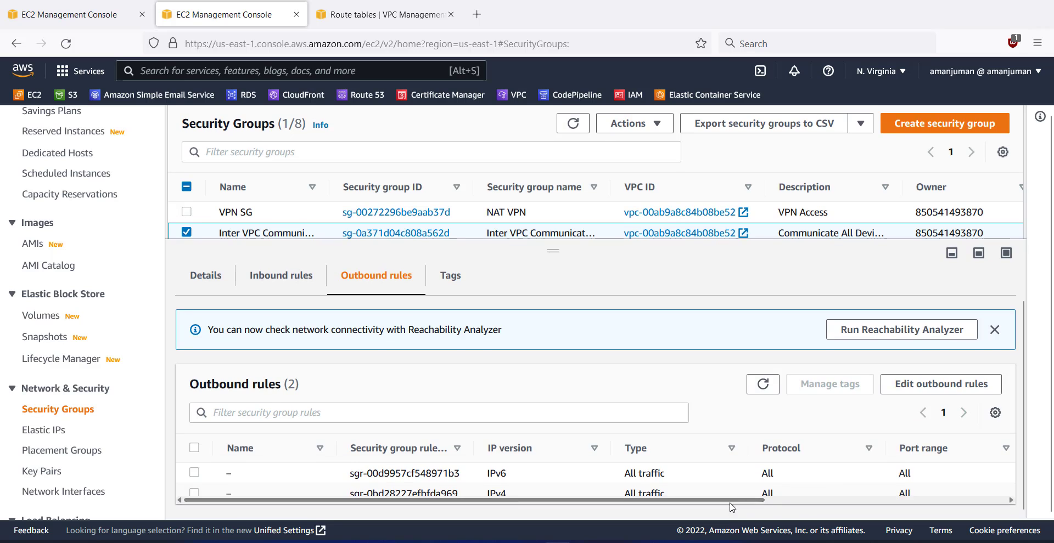
left_click_drag(730, 501, 876, 491)
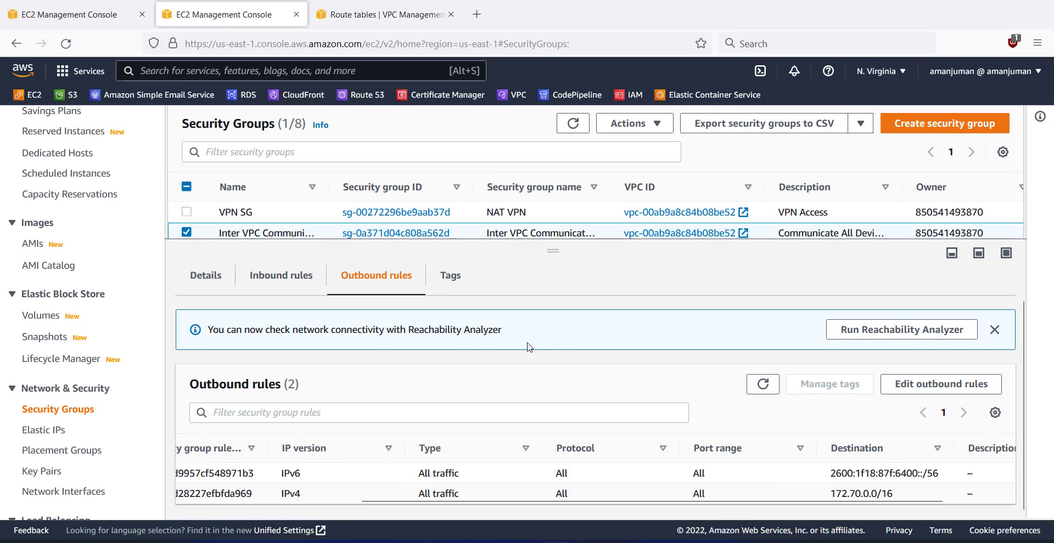
Step: Open the instances list and examine the Private Web Server's networking details and assigned security groups
scroll(48, 244, "up", 3)
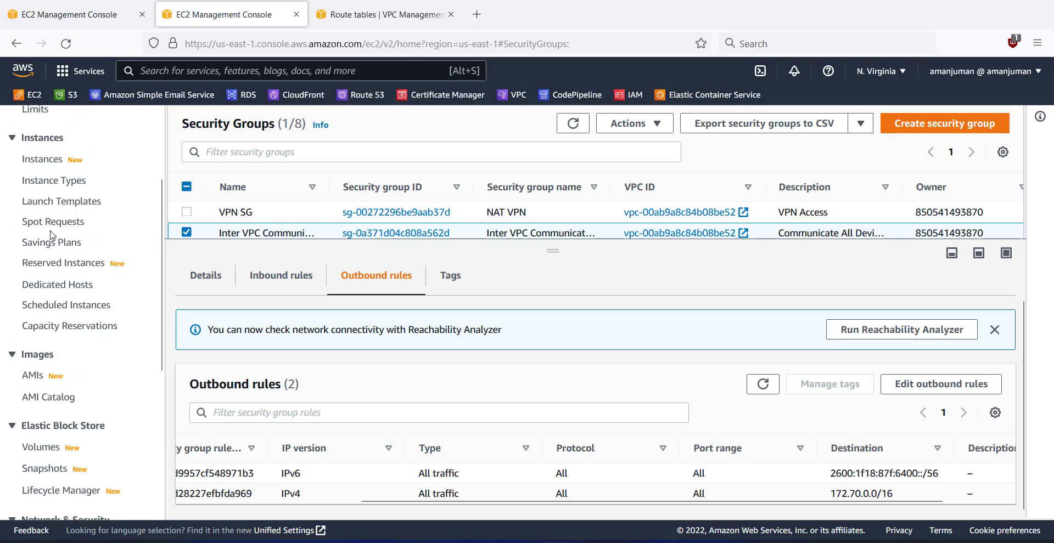
left_click(44, 159)
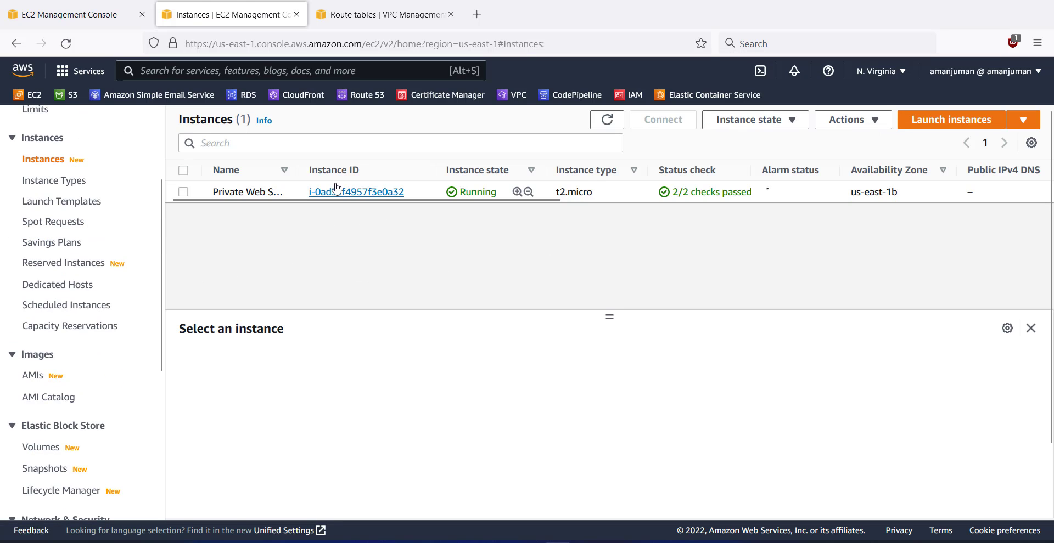
left_click(430, 198)
left_click(343, 363)
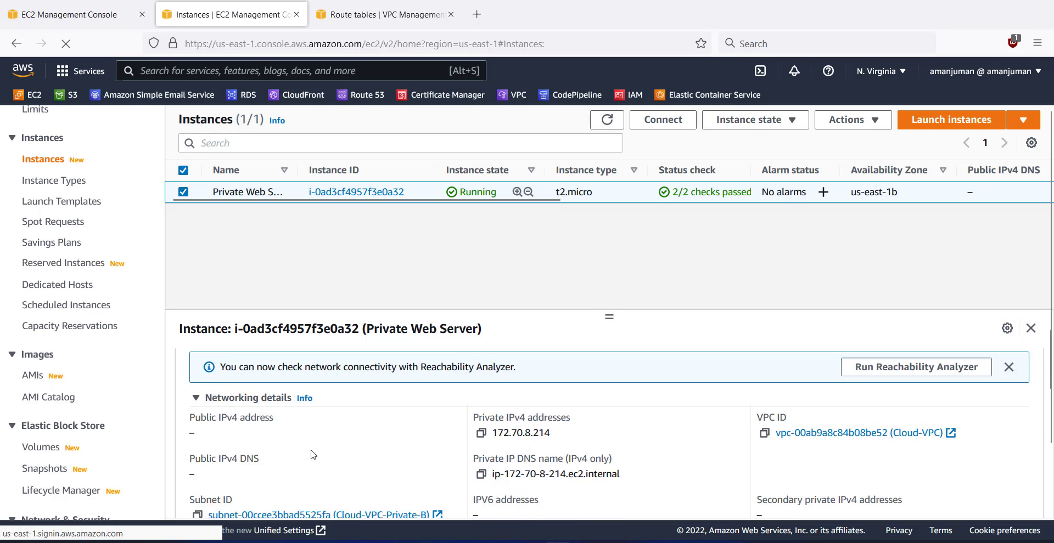
scroll(313, 455, "down", 5)
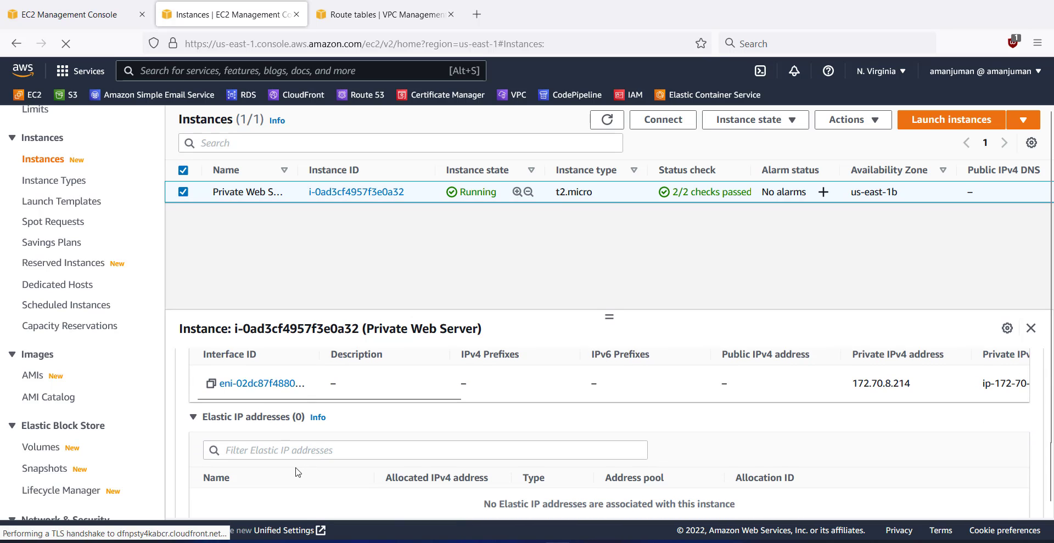
scroll(299, 439, "up", 5)
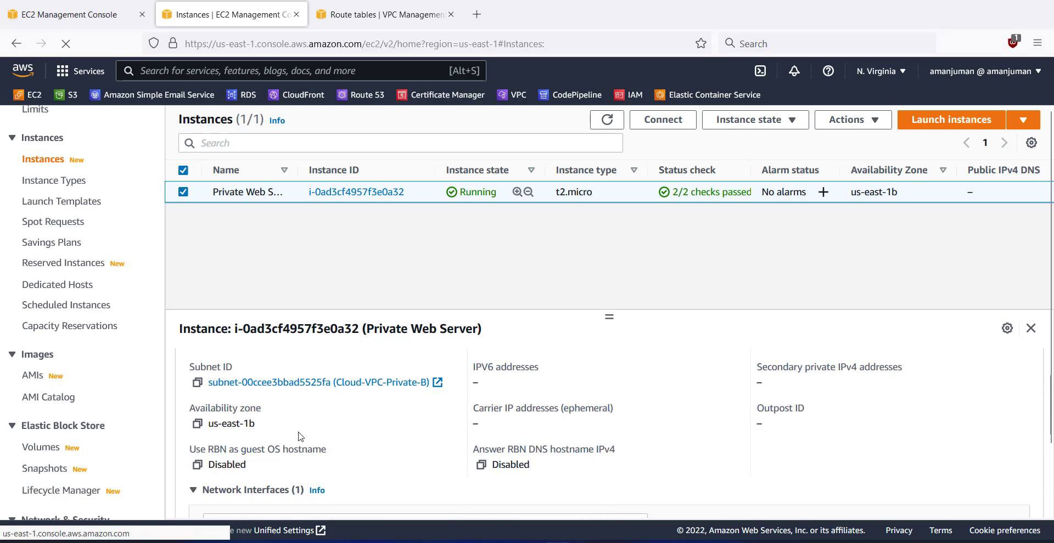
scroll(301, 436, "up", 4)
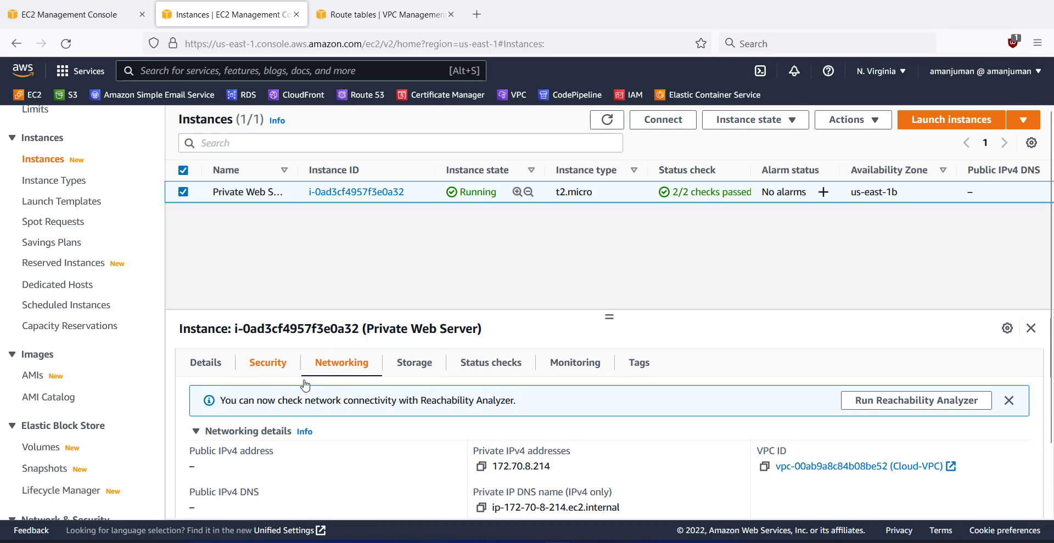
left_click(274, 365)
scroll(329, 430, "down", 2)
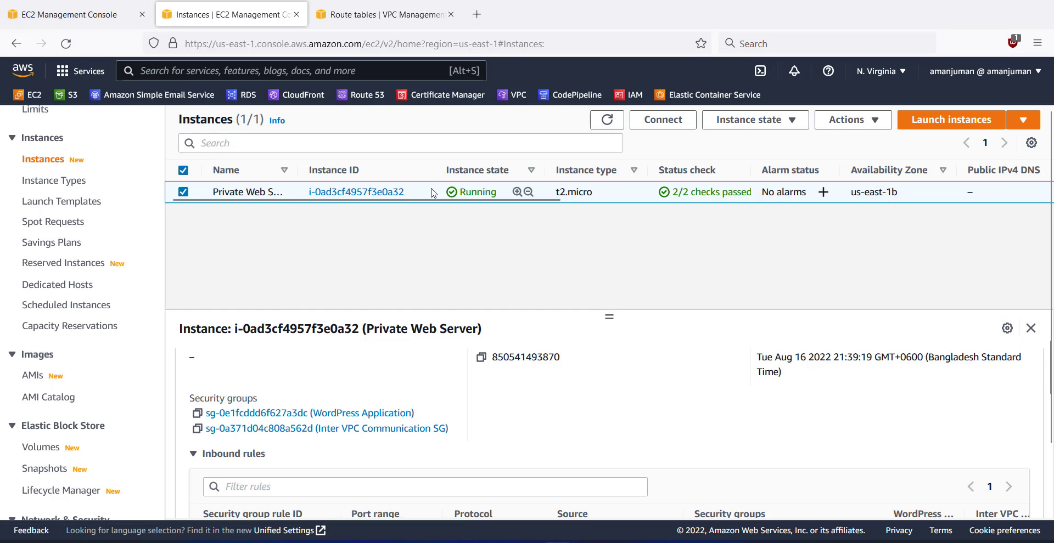
scroll(425, 342, "up", 2)
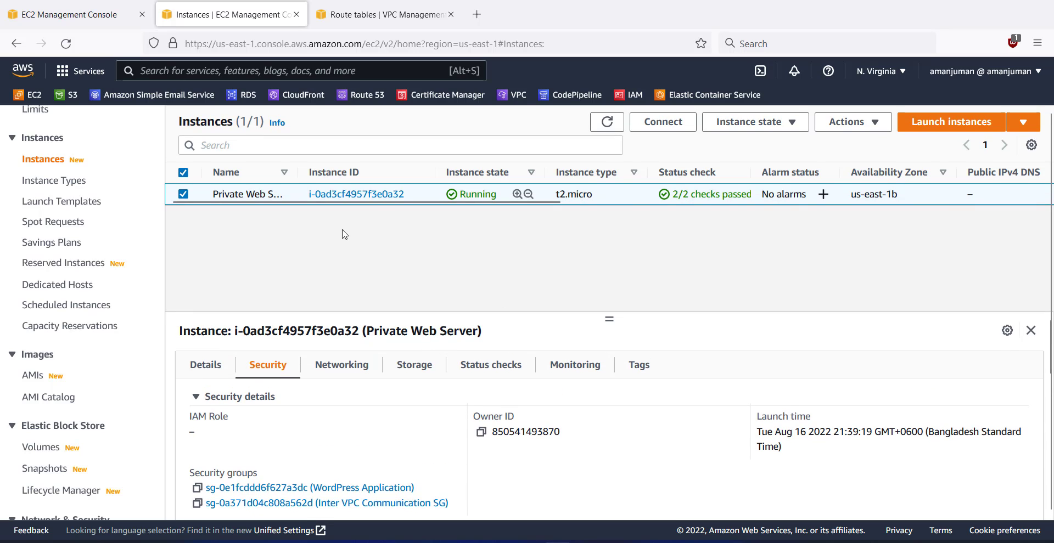
left_click(207, 367)
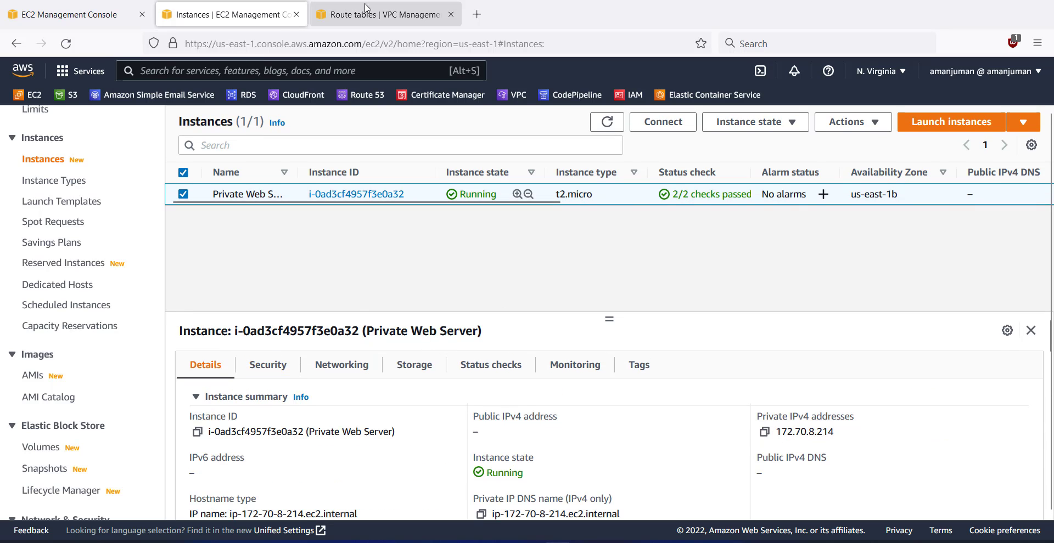
Step: Return to the instance launch form and add the Inter VPC Communication SG security group to the firewall selection
left_click(96, 15)
scroll(296, 298, "up", 3)
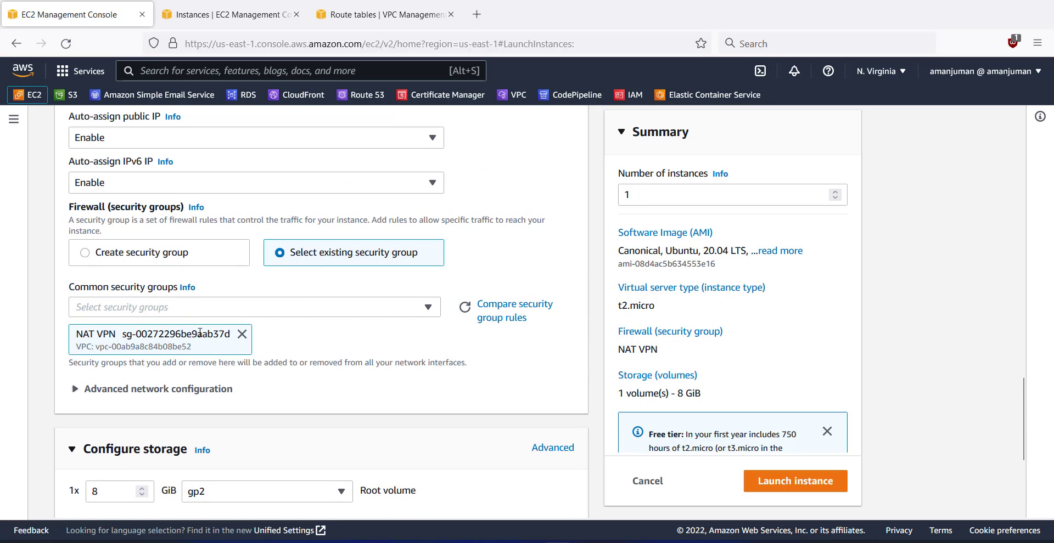
left_click(337, 309)
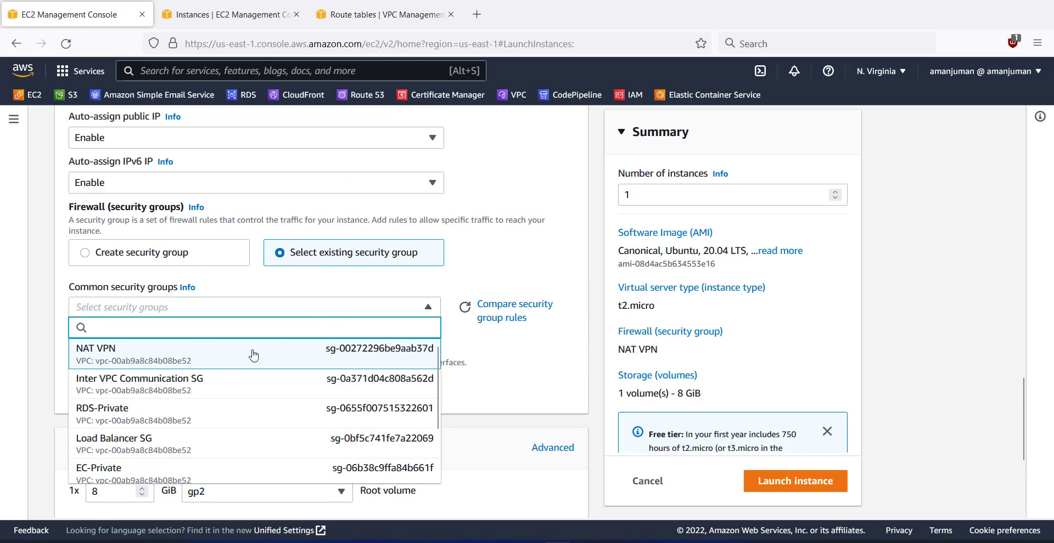
left_click(196, 390)
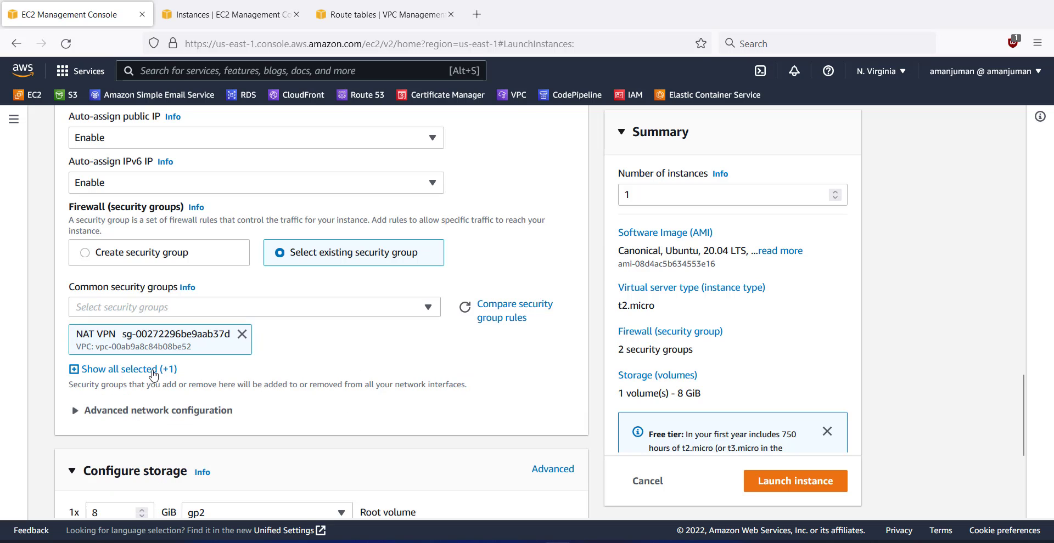
Step: Add the WordPress Application security group to the common security groups selected for the new instance
left_click(285, 311)
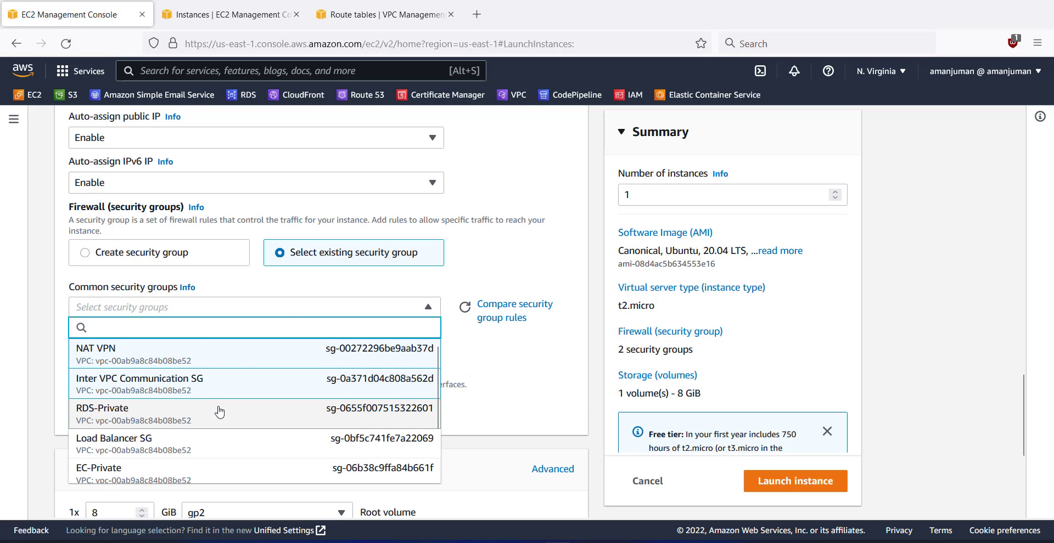
scroll(219, 408, "down", 2)
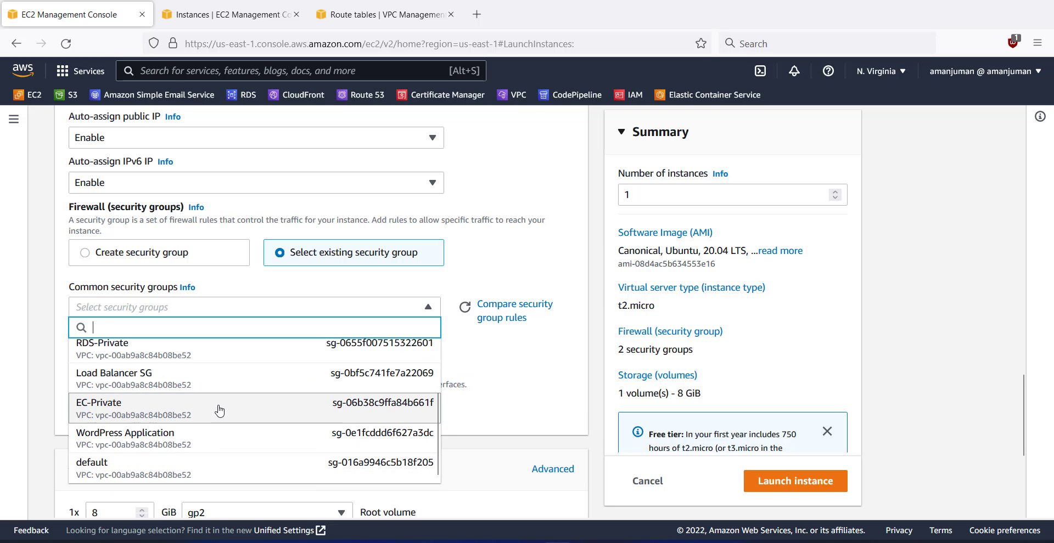
left_click(168, 445)
scroll(320, 375, "down", 2)
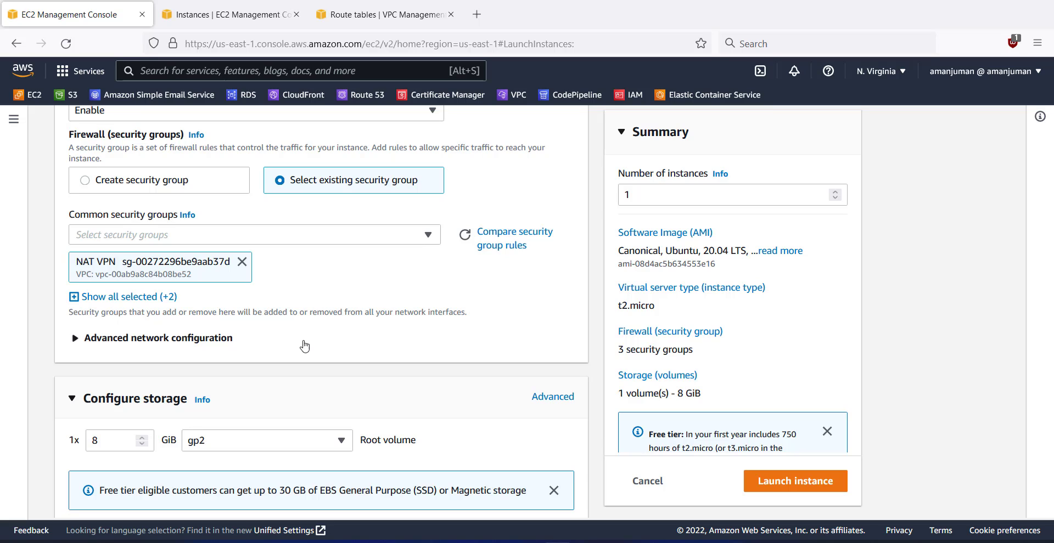
Step: Set the gp2 root volume size to 10 GiB and launch the instance
double_click(108, 441)
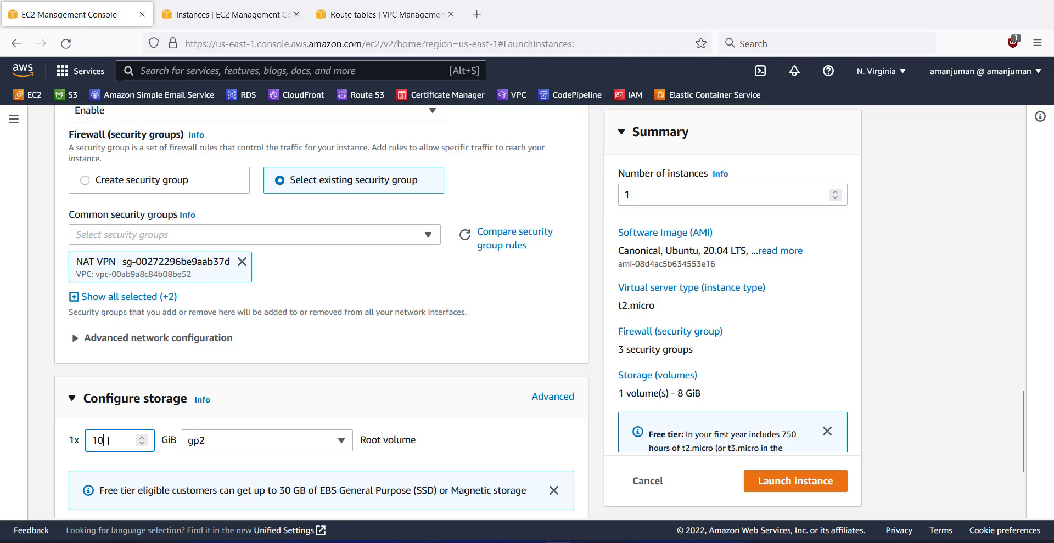
scroll(90, 392, "down", 4)
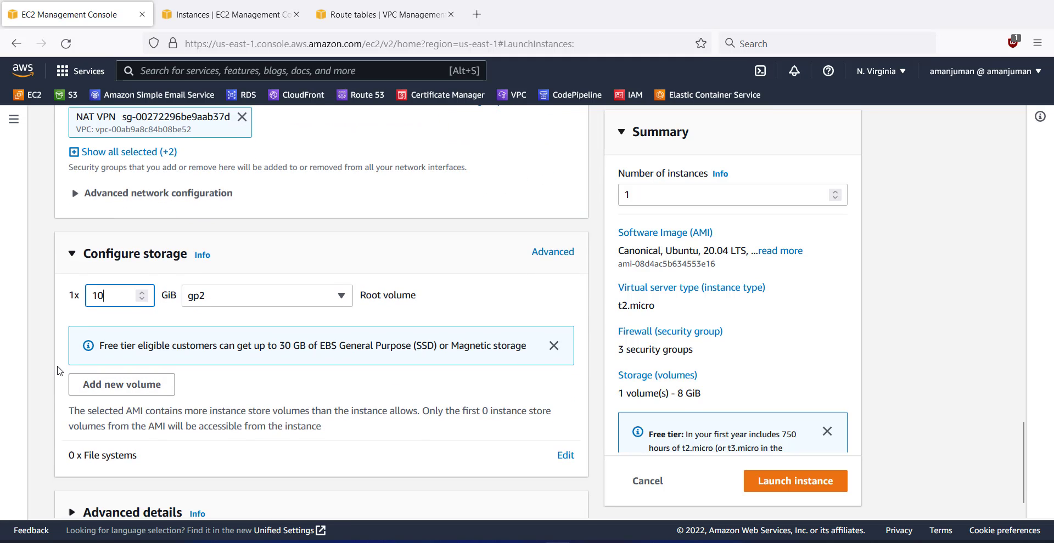
left_click(61, 373)
scroll(72, 396, "down", 1)
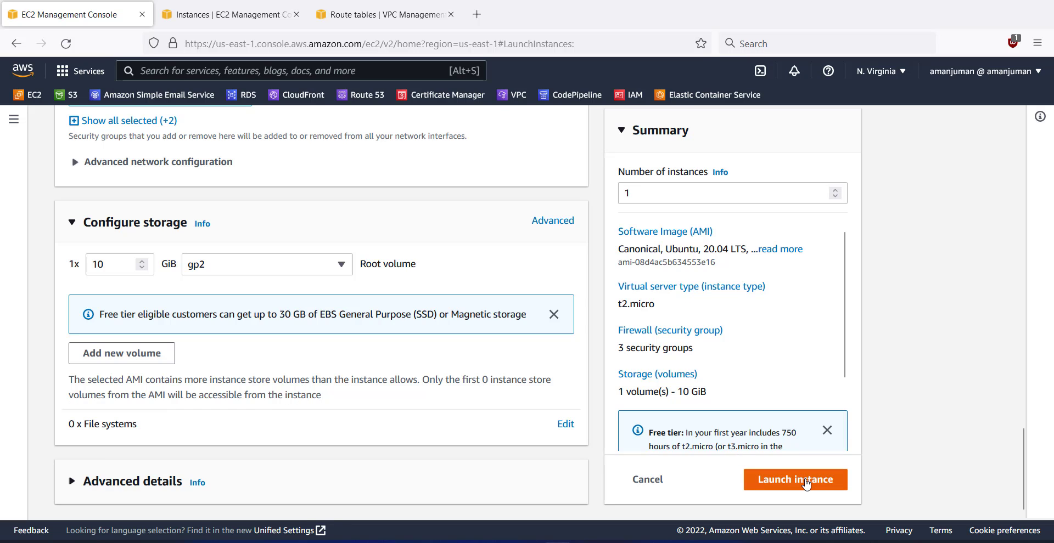
left_click(804, 483)
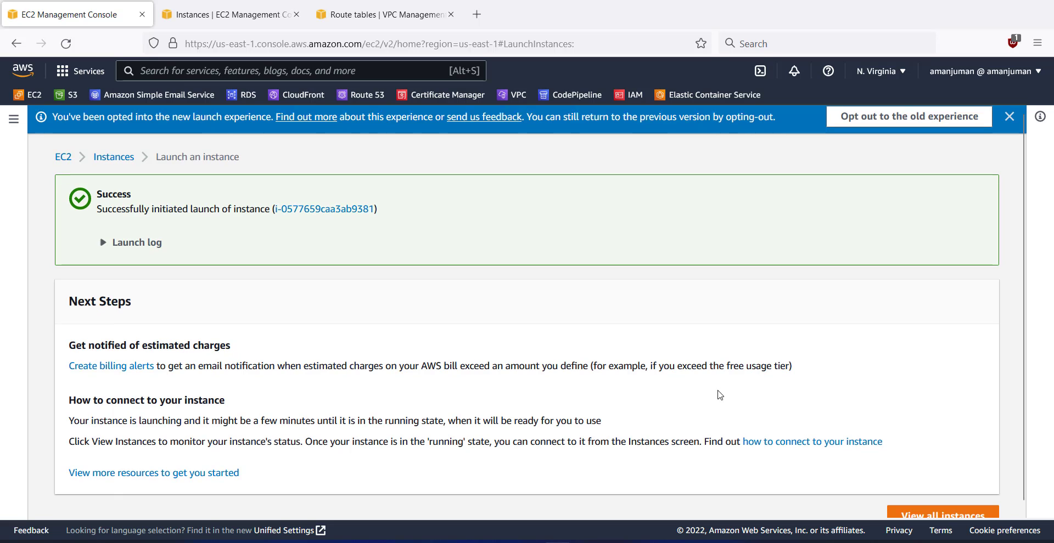
Step: Open the full instances list and refresh it to check for the new WireGuard Server
scroll(812, 450, "down", 1)
left_click(914, 513)
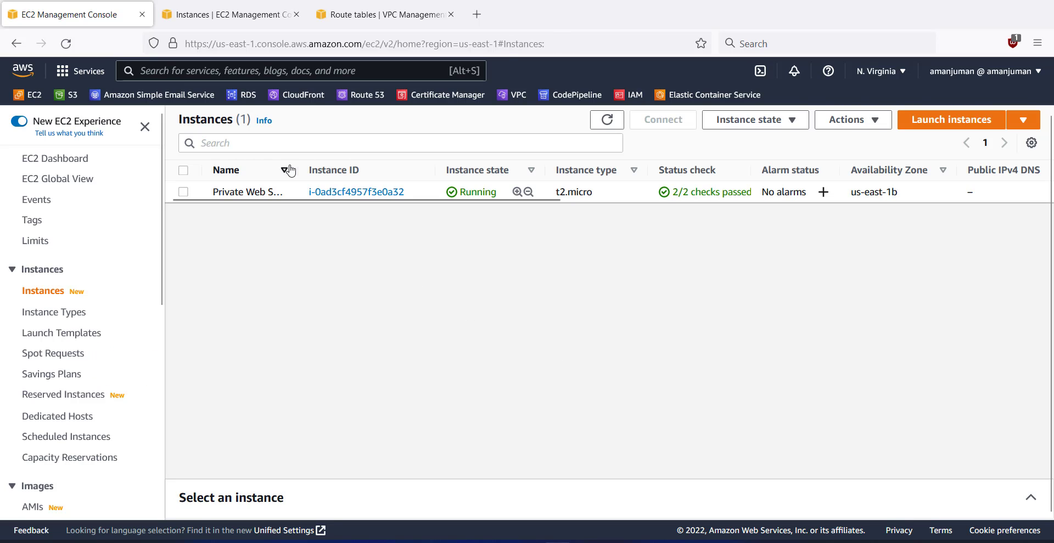
left_click(610, 125)
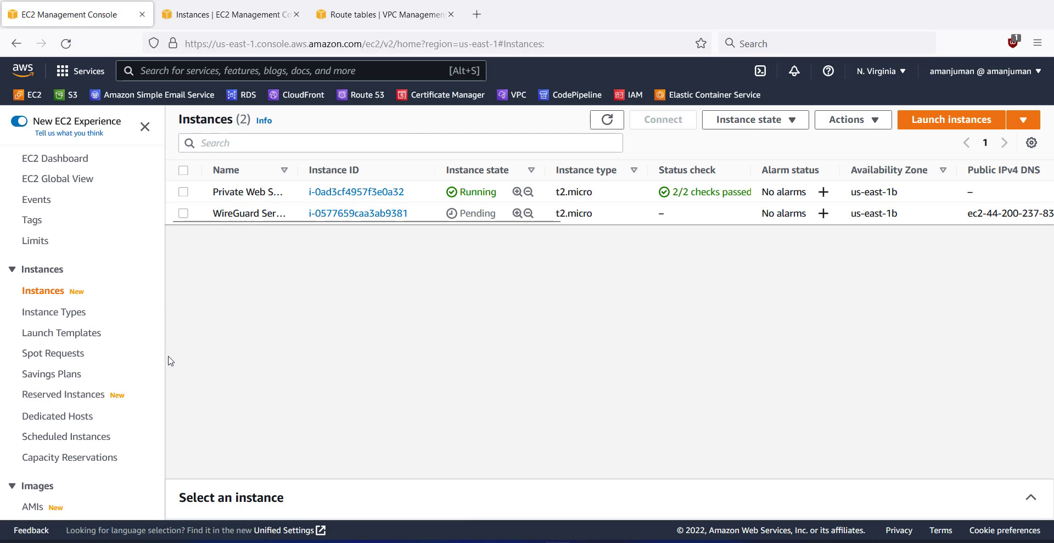
scroll(139, 377, "down", 6)
left_click(44, 364)
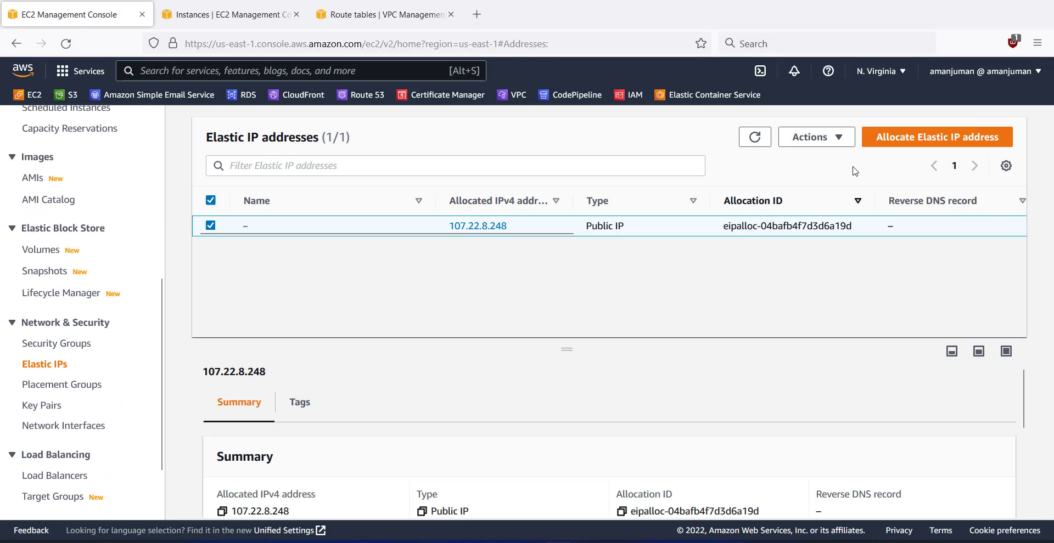
left_click(923, 140)
scroll(374, 275, "down", 5)
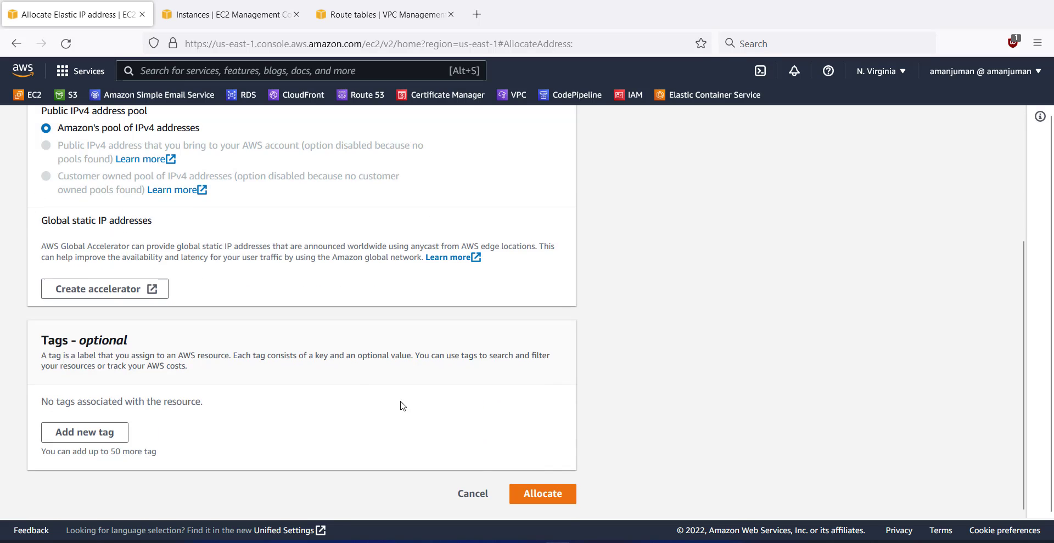
left_click(474, 495)
scroll(96, 461, "down", 6)
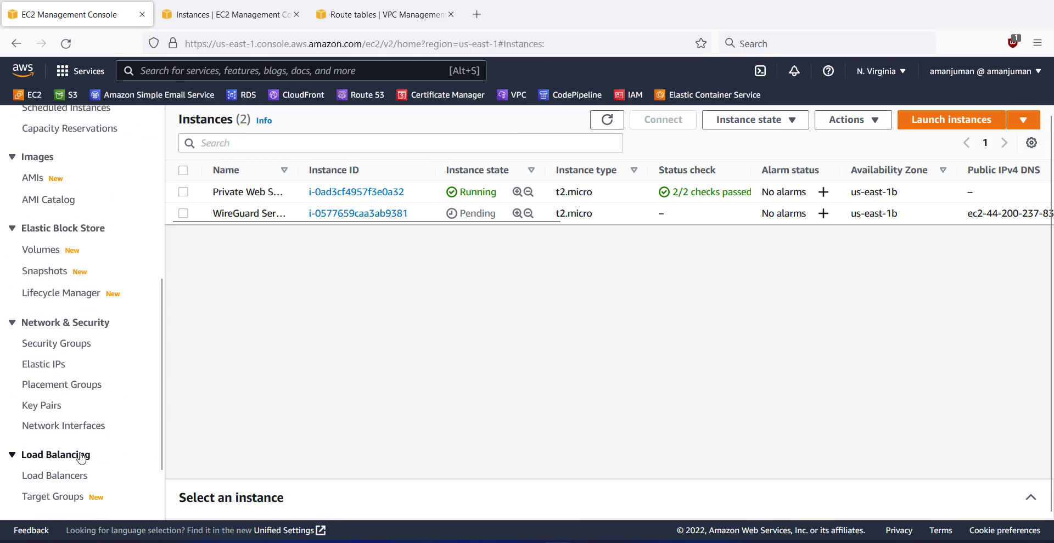
Step: Open the Elastic IP addresses list and start associating the allocated address 107.22.8.248
left_click(46, 365)
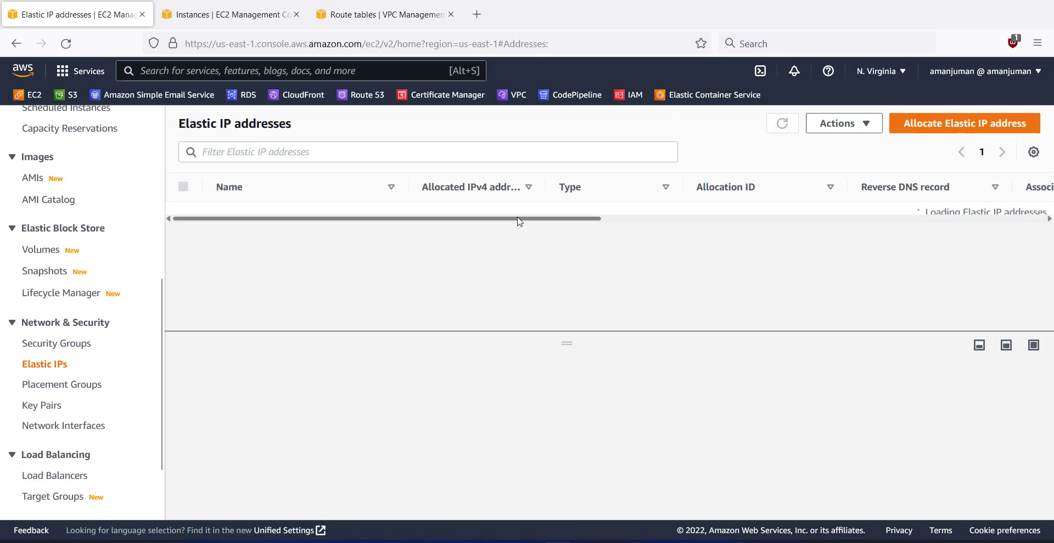
left_click(839, 123)
left_click(842, 191)
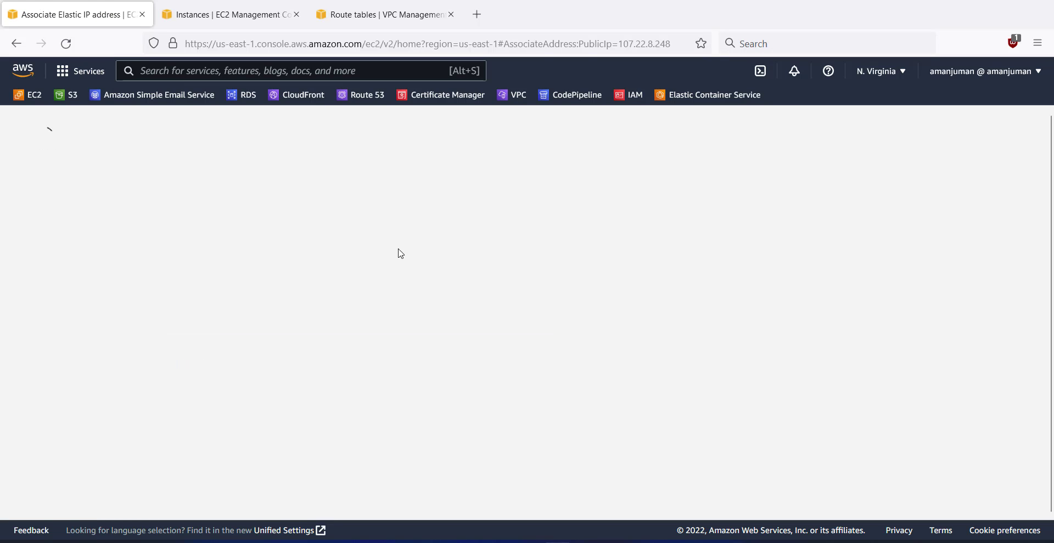
Step: Reload the available instances and associate the Elastic IP address with the WireGuard Server instance
left_click(115, 412)
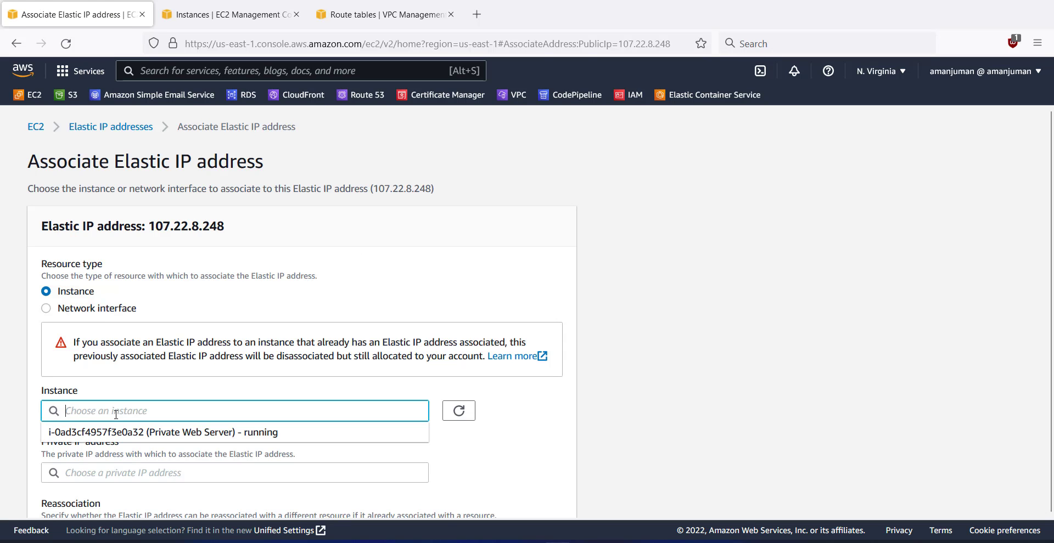
left_click(571, 399)
scroll(647, 393, "down", 3)
left_click(455, 330)
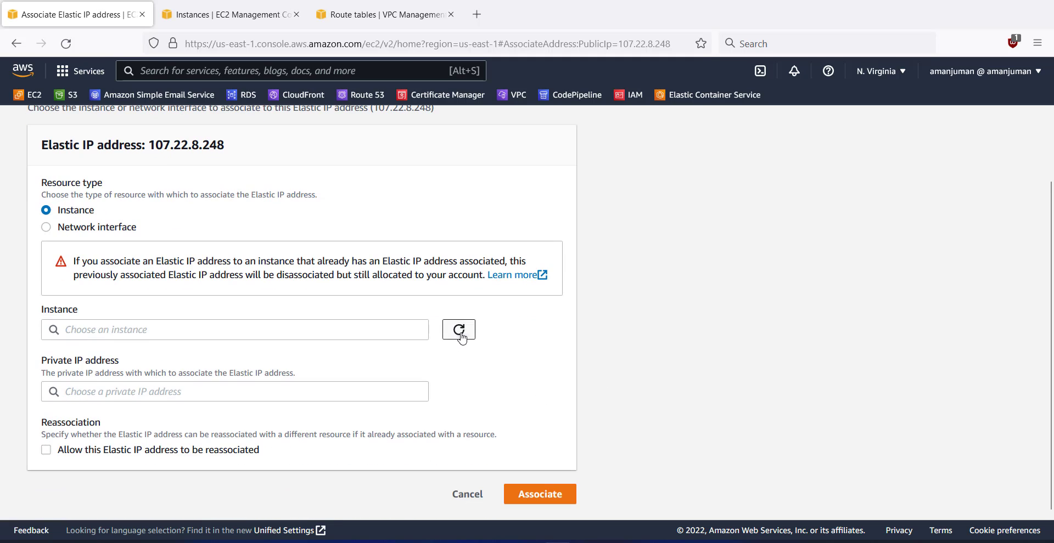
left_click(463, 328)
left_click(463, 324)
left_click(462, 325)
left_click(287, 336)
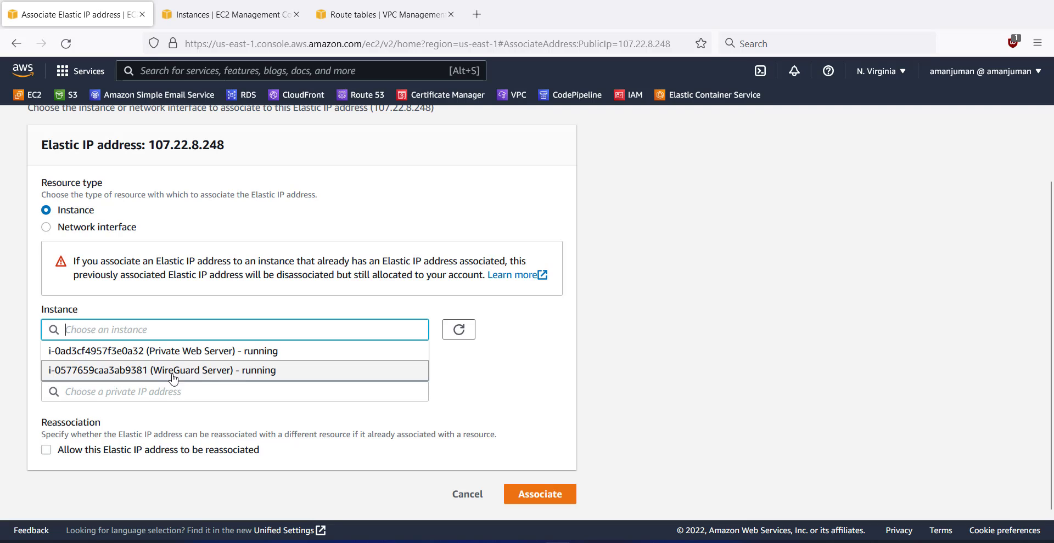
left_click(242, 372)
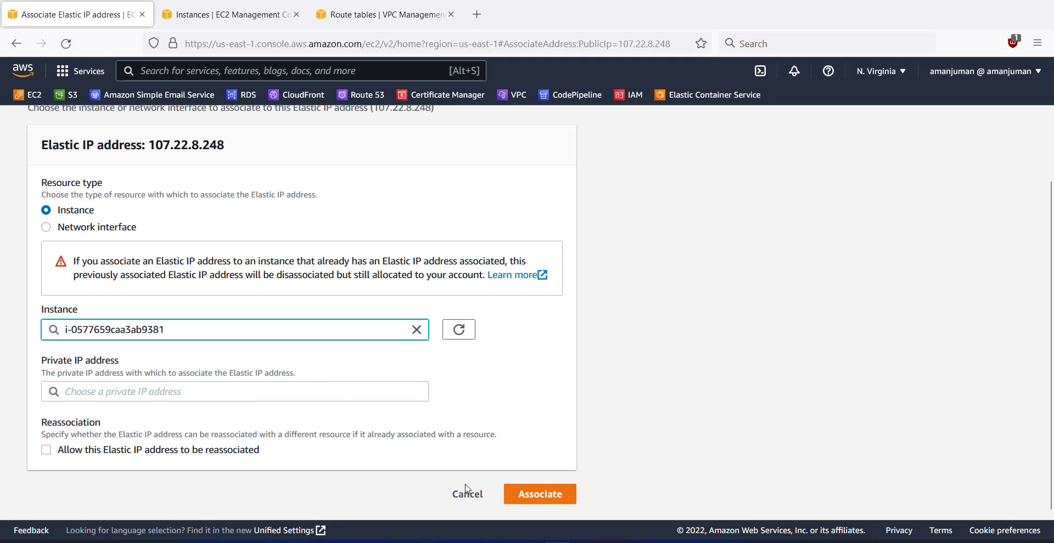
left_click(532, 494)
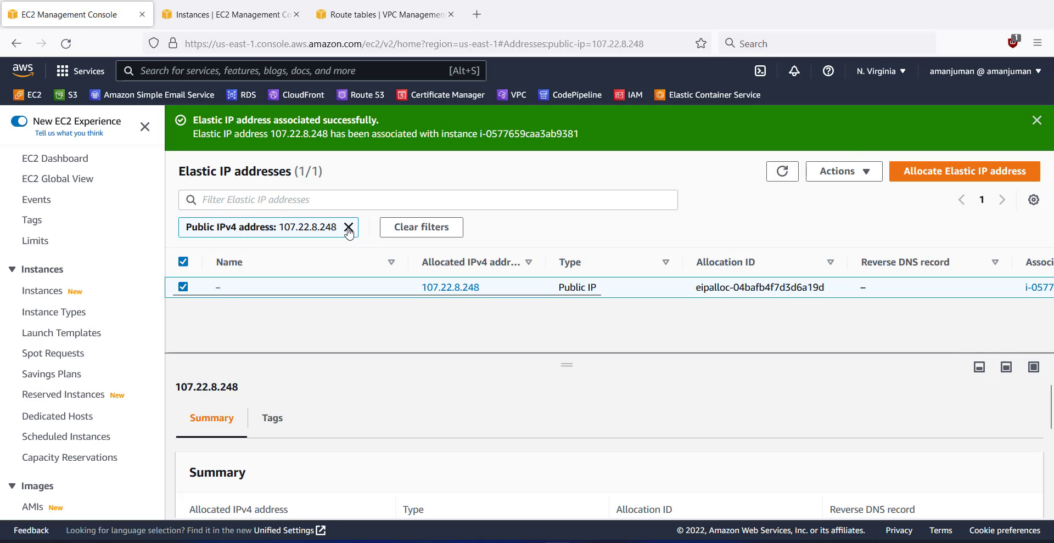
Step: Clear the Elastic IP filter and return to the instances list, refreshing it to check the WireGuard Server's status
left_click(348, 227)
left_click(42, 290)
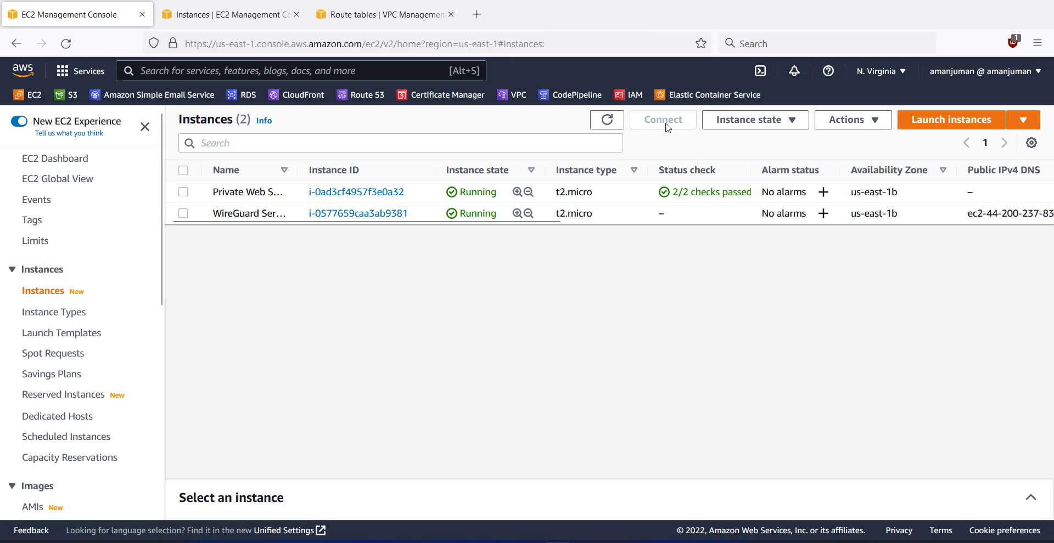
left_click(608, 120)
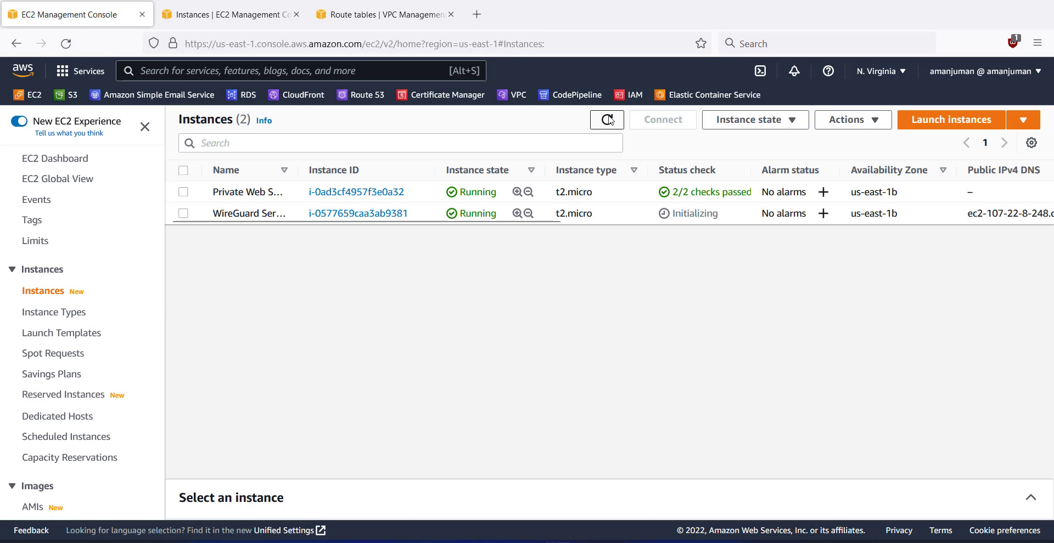
left_click(608, 120)
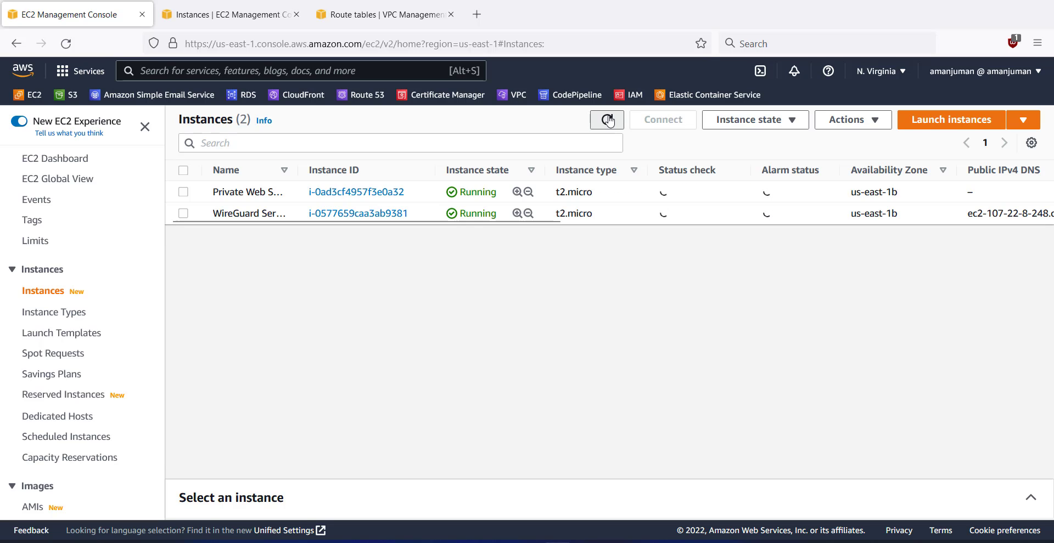
left_click(607, 120)
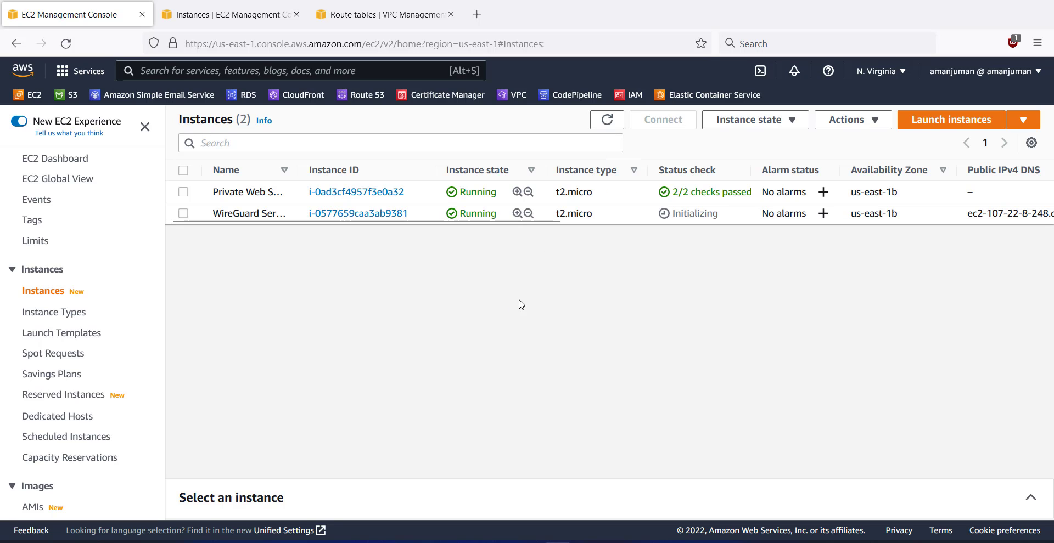
Step: Stop source/destination checking for the WireGuard Server instance and save the change
left_click(616, 214)
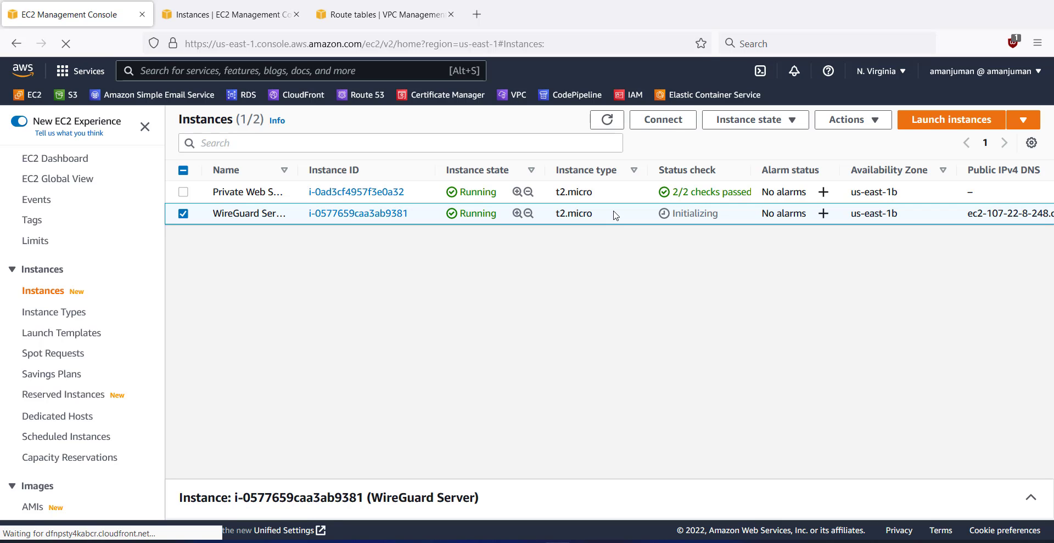
right_click(615, 215)
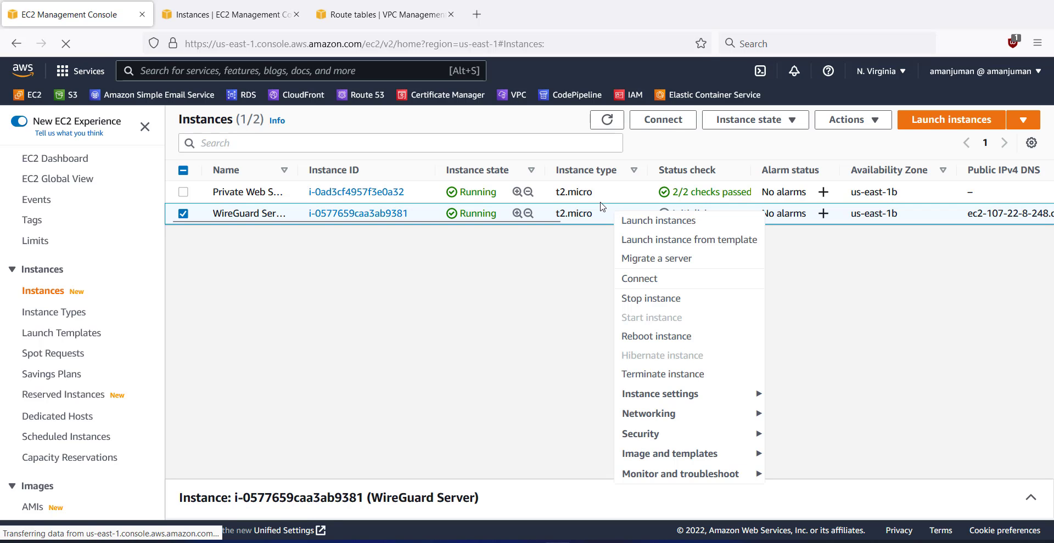
mouse_move(641, 424)
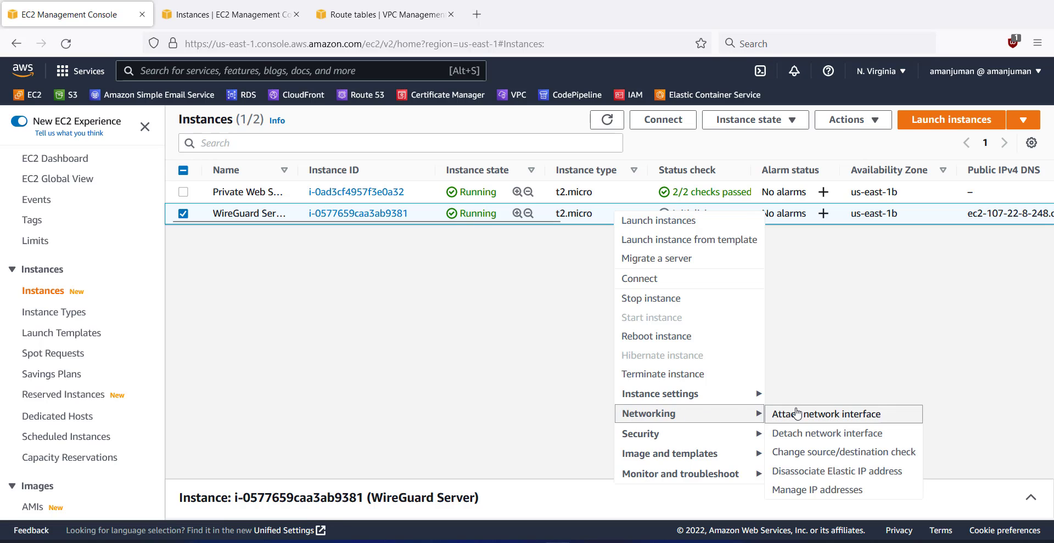
left_click(840, 455)
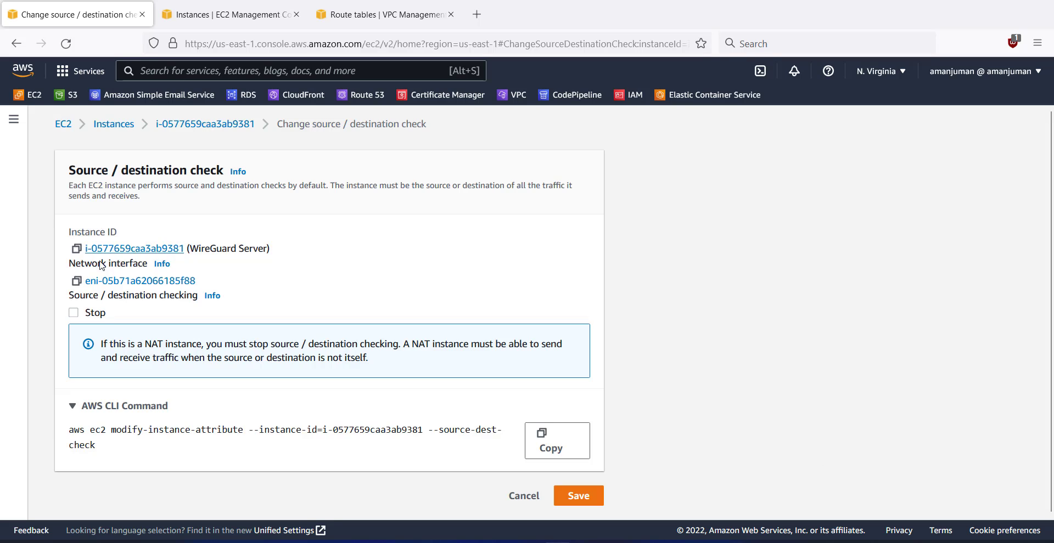
left_click(74, 313)
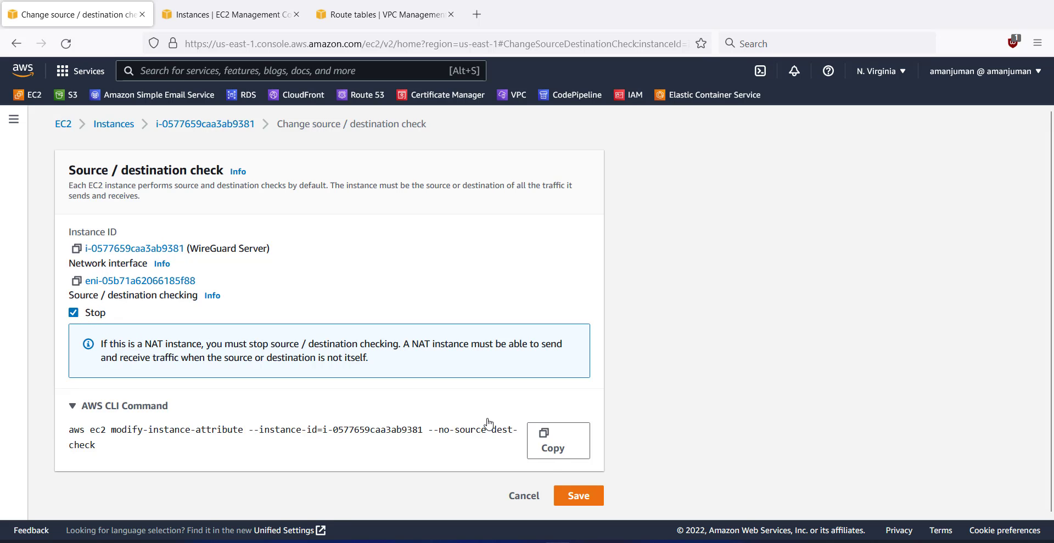
left_click(577, 496)
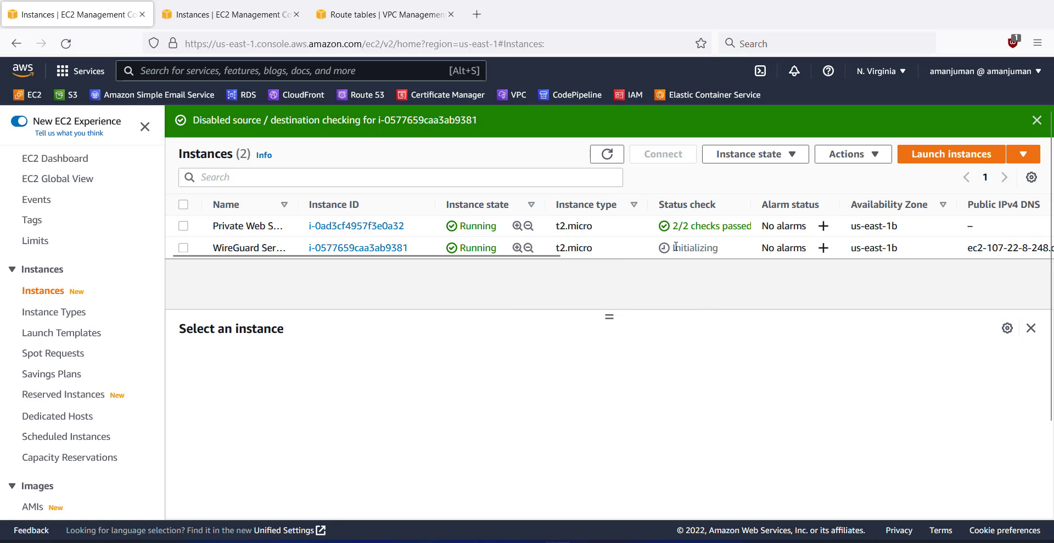
Step: Dismiss the notification and refresh the instances list to recheck the WireGuard Server's status check
left_click(607, 154)
left_click(1035, 122)
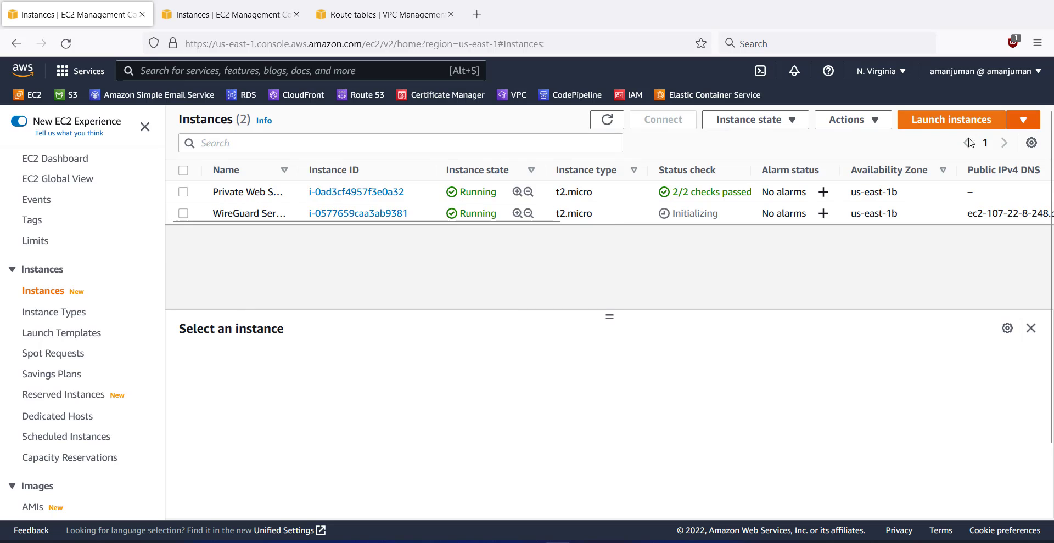
left_click(605, 130)
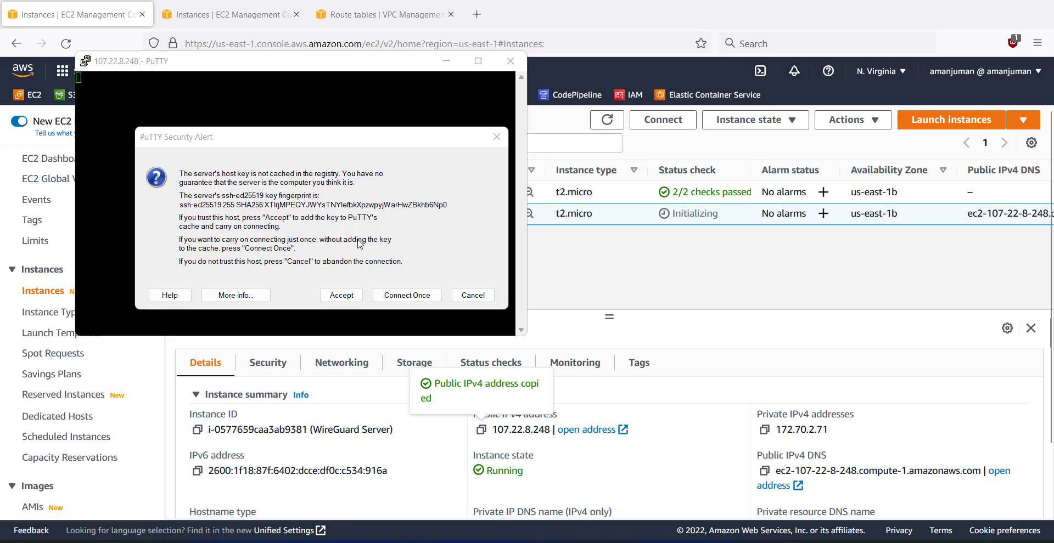
Step: In the PuTTY session to 107.22.8.248, connect once without caching the host key and clear the terminal
left_click(407, 295)
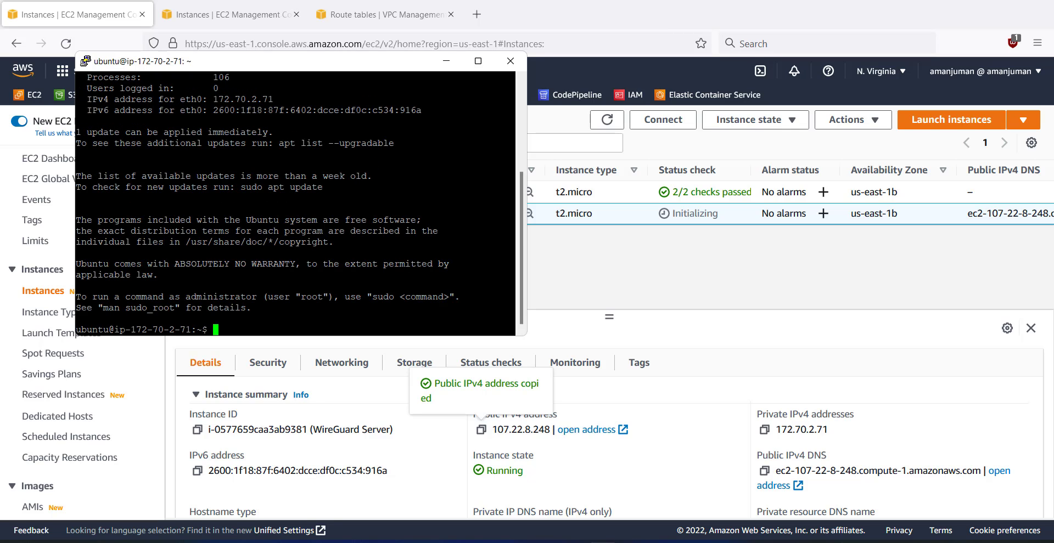
type("clear")
key("Return")
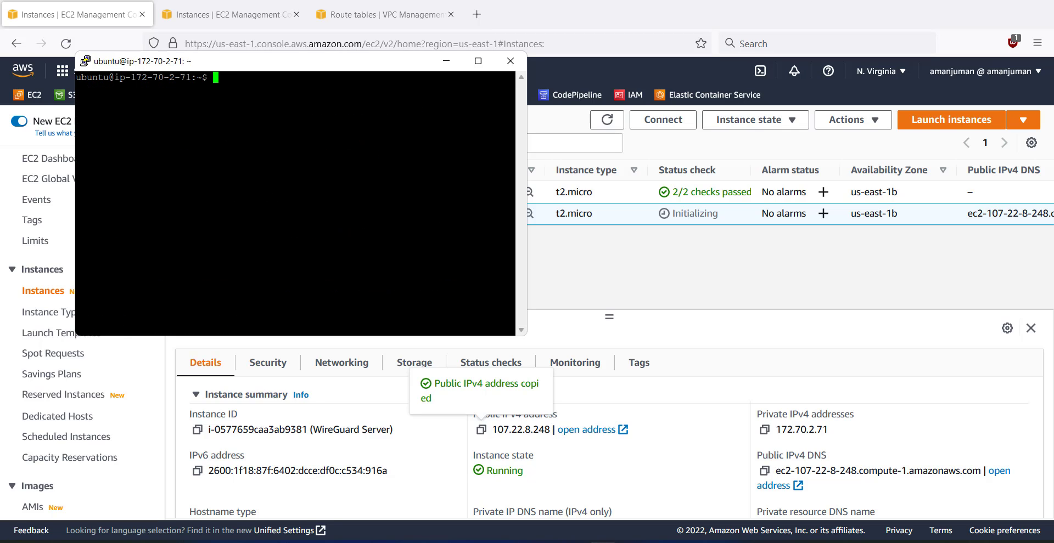
Step: Switch to the root shell with sudo su and enlarge the terminal window
type("sudo su")
key("Return")
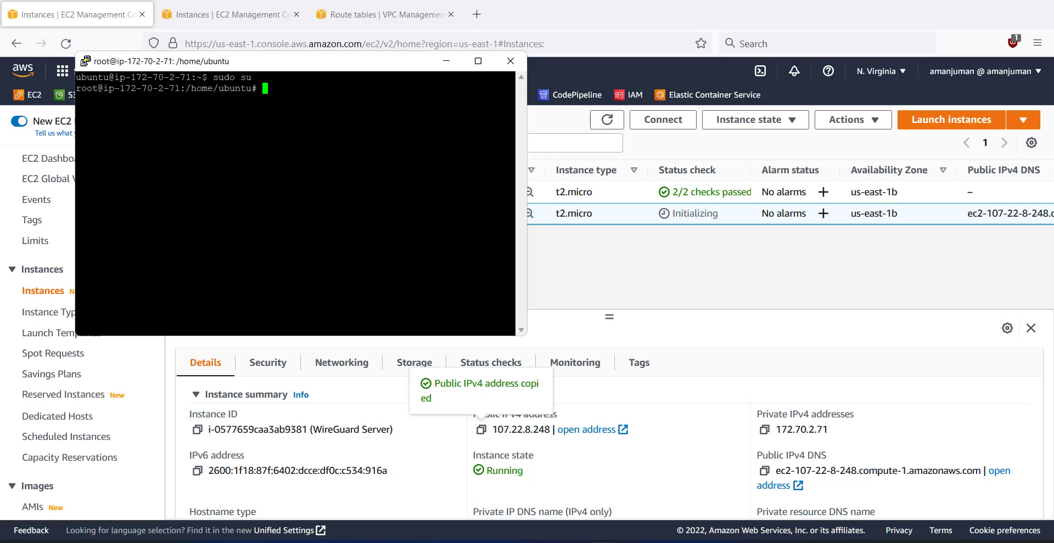
left_click_drag(526, 335, 890, 469)
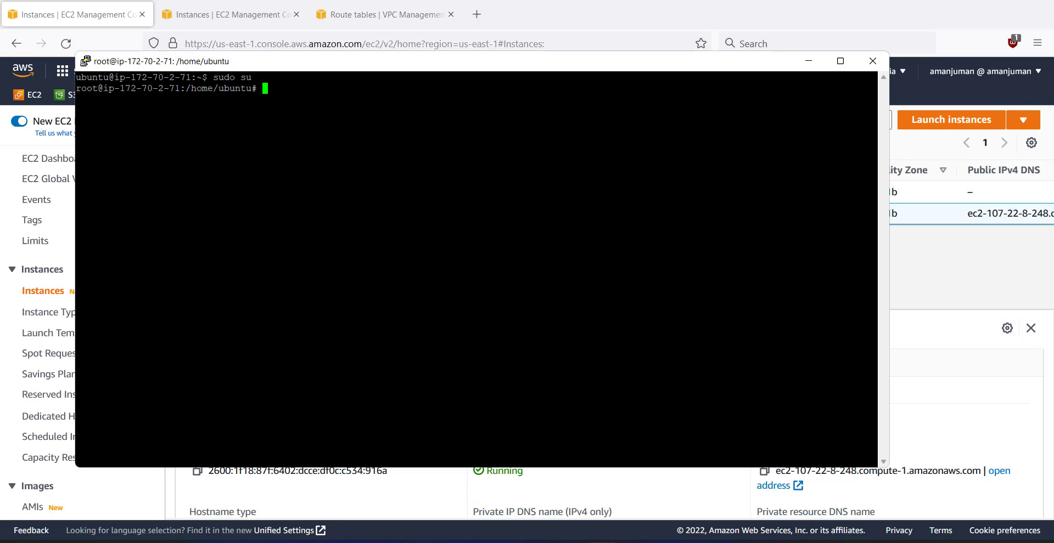
Step: Update the server's package lists with apt update, and clear the terminal
type("apt update")
key("Return")
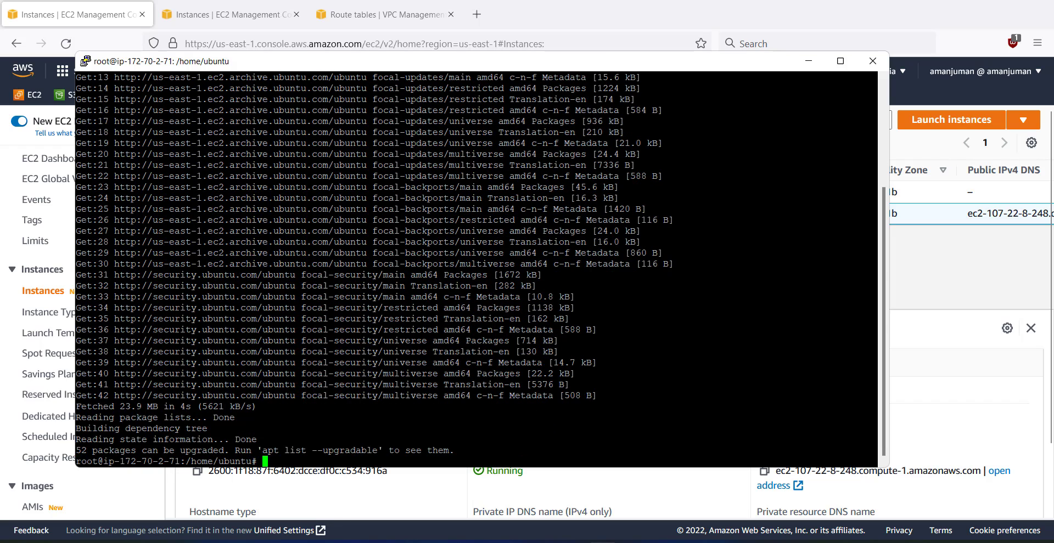
key("alt+Tab")
key("alt+Tab")
type("clear")
key("Return")
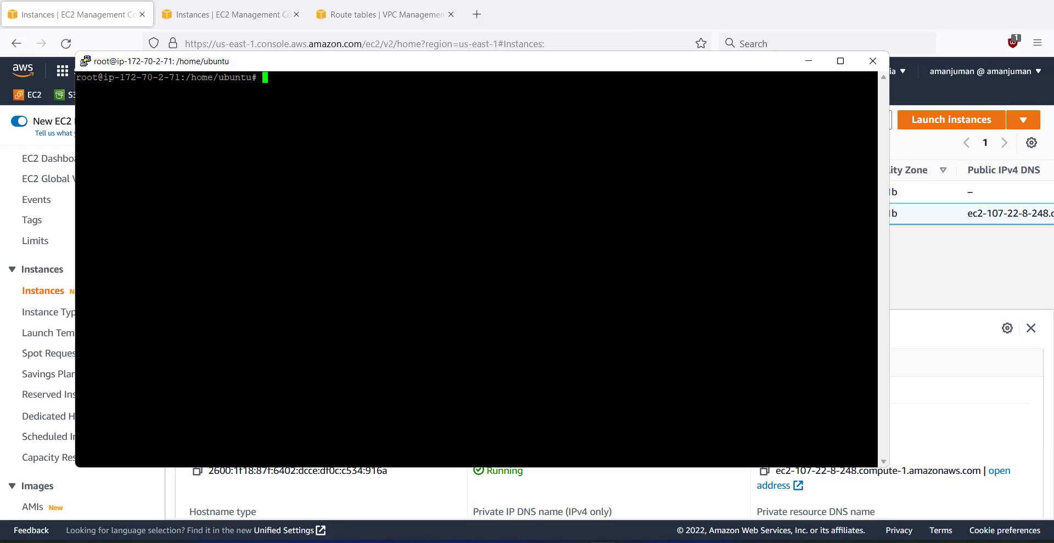
Step: Try to install the wireguard and resolveconf packages with apt, using the -y option
type("apt install wireguard")
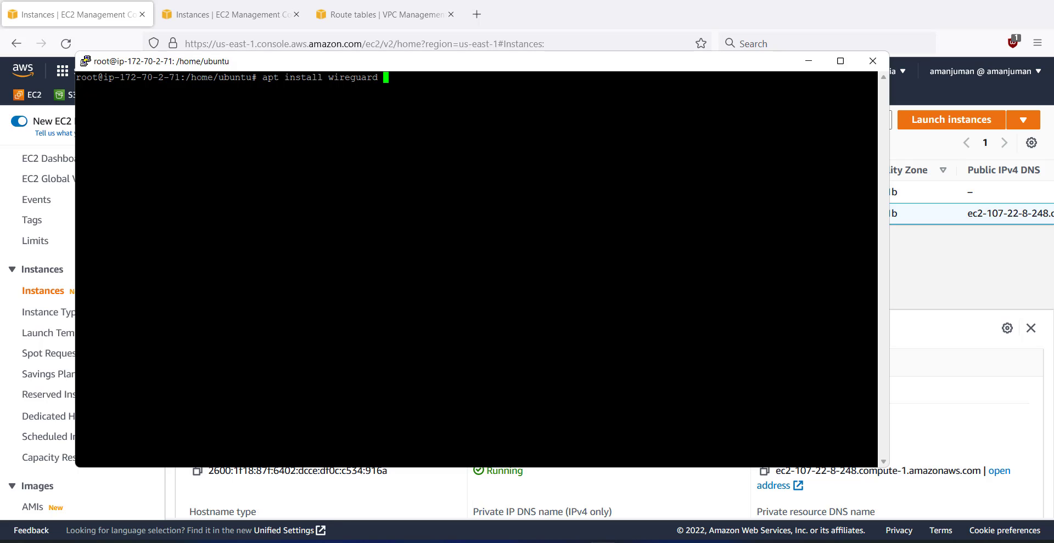
type("resolveconf -y")
key("Return")
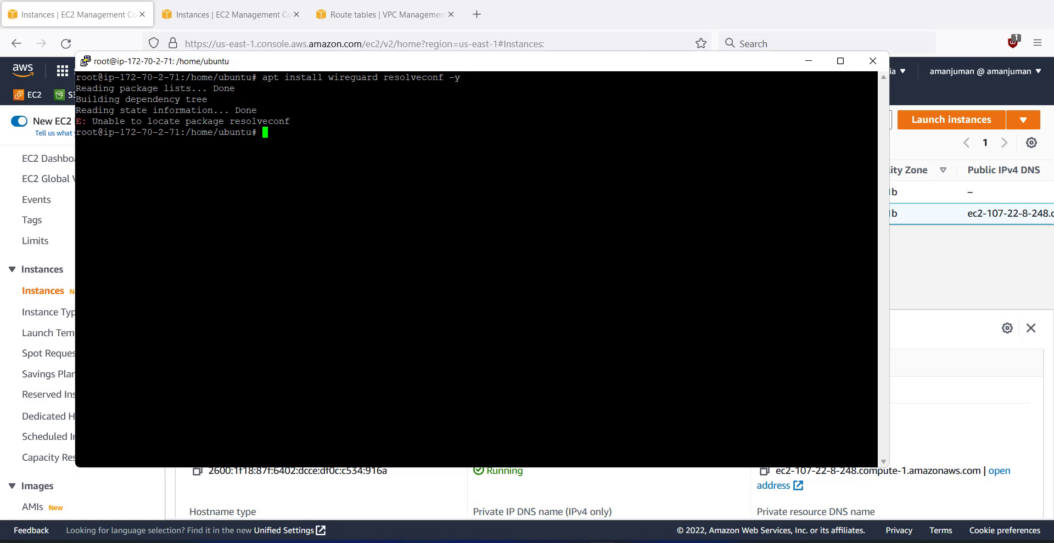
Step: Correct the package name and install wireguard and resolvconf with apt, accepting the installation, and clear the terminal
key("Up")
key("BackSpace")
key("BackSpace")
key("BackSpace")
key("BackSpace")
key("BackSpace")
key("BackSpace")
key("BackSpace")
key("BackSpace")
key("BackSpace")
key("BackSpace")
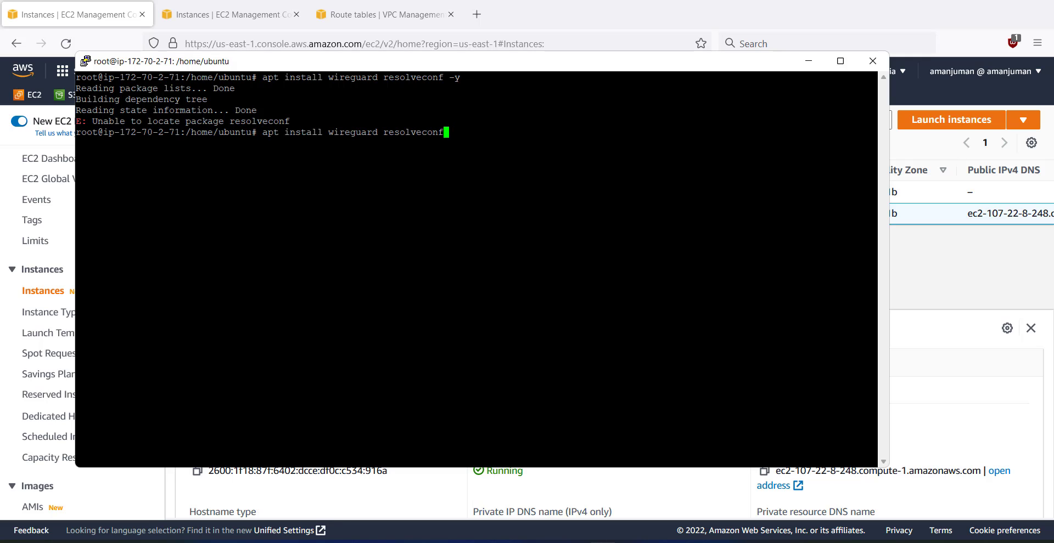
key("BackSpace")
key("BackSpace")
key("BackSpace")
key("BackSpace")
type("resolvconf")
key("Return")
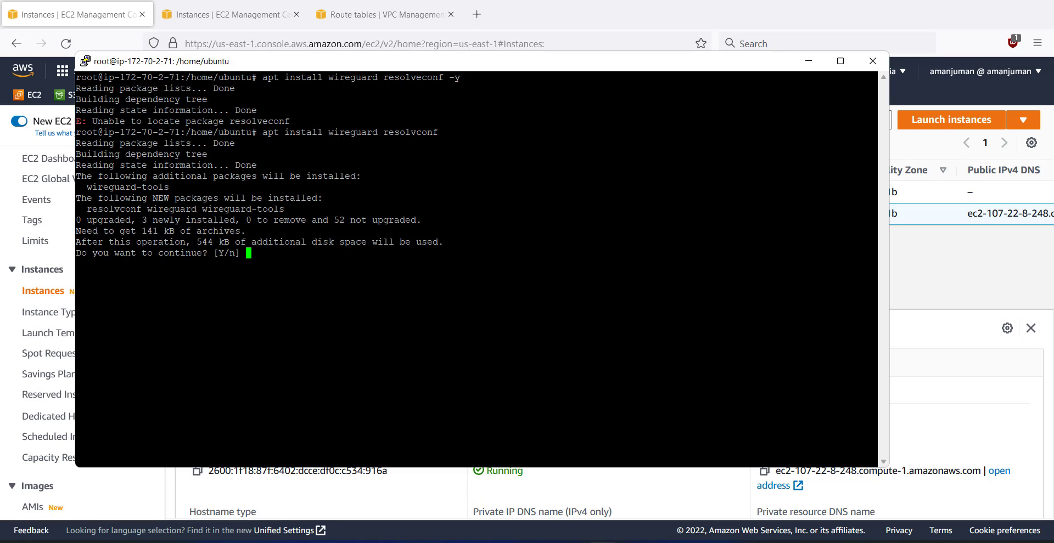
type("y")
key("Return")
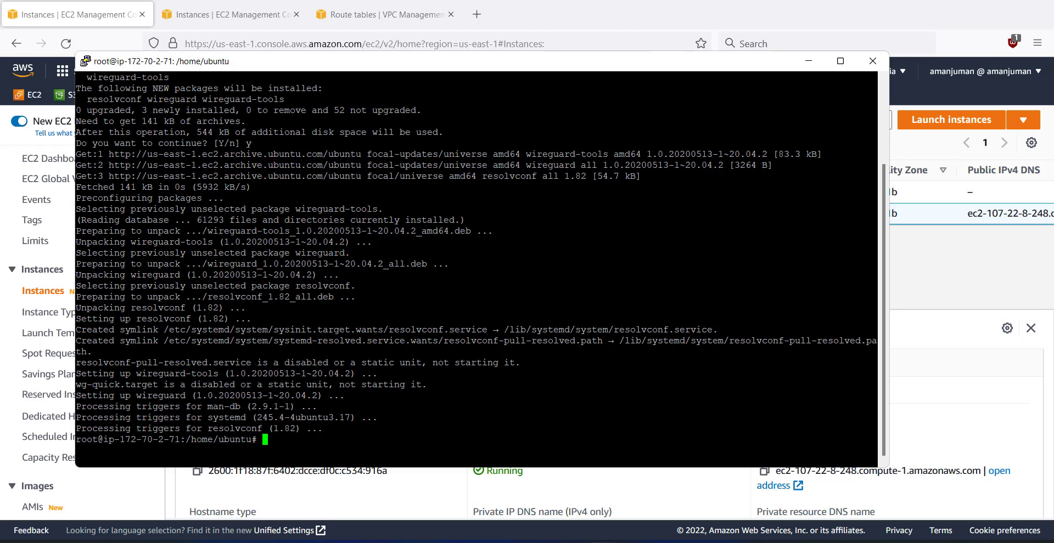
type("clear")
key("Return")
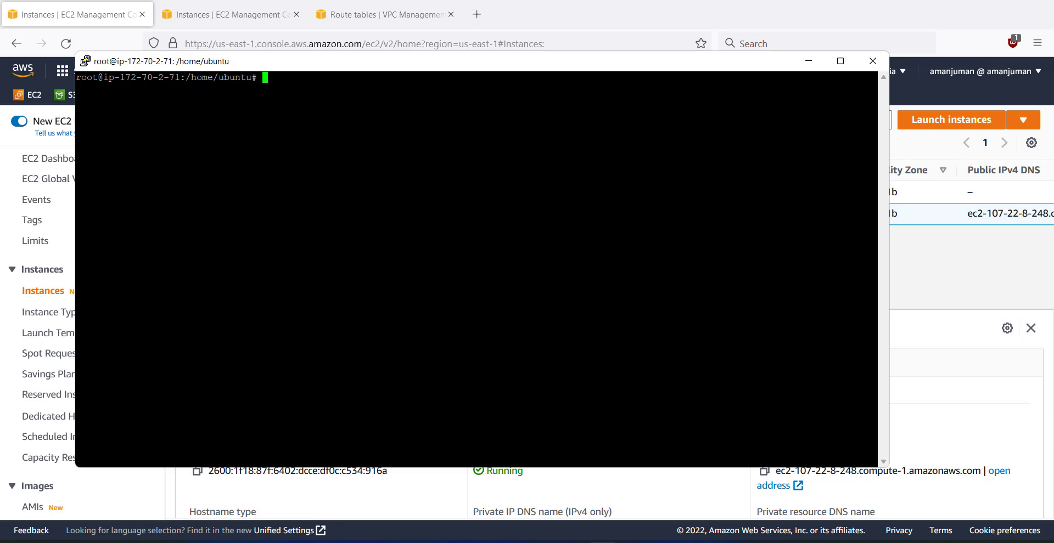
Step: In a new Firefox tab, search for "wireguard configuration online" and open the WireGuard Tools Configuration Generator at wireguardconfig.com
left_click(474, 23)
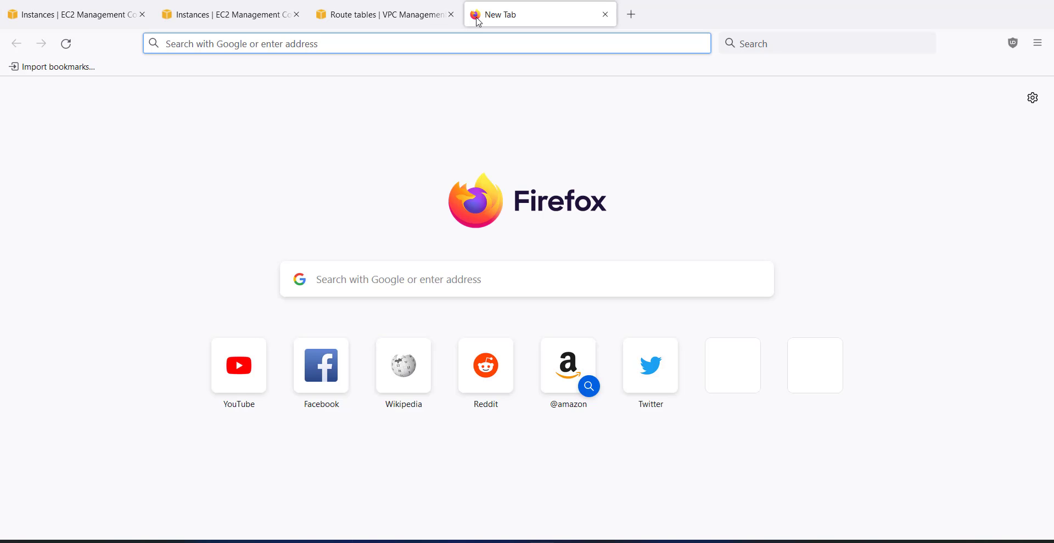
type("wireguard ")
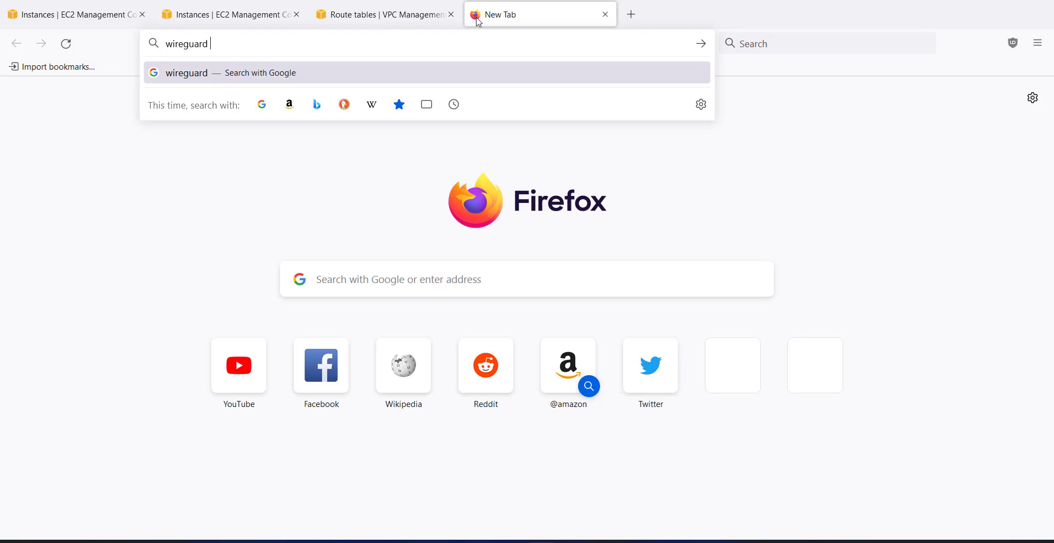
type("configure")
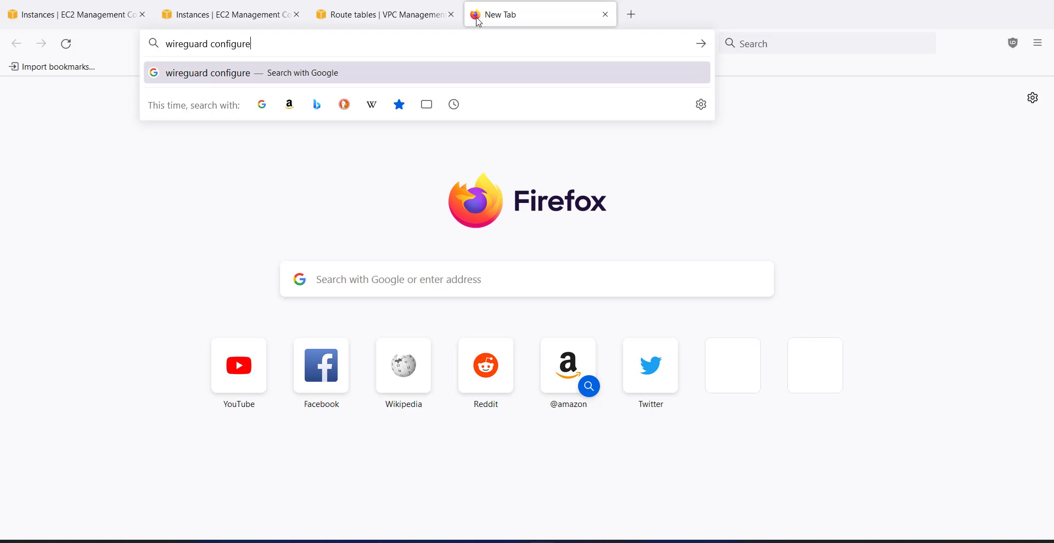
key("BackSpace")
type("ation online")
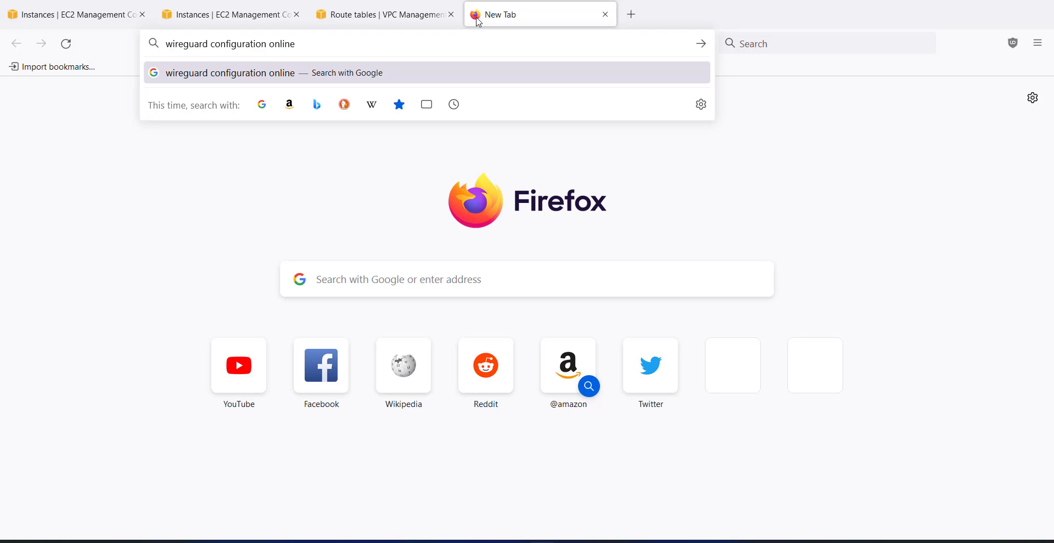
key("Return")
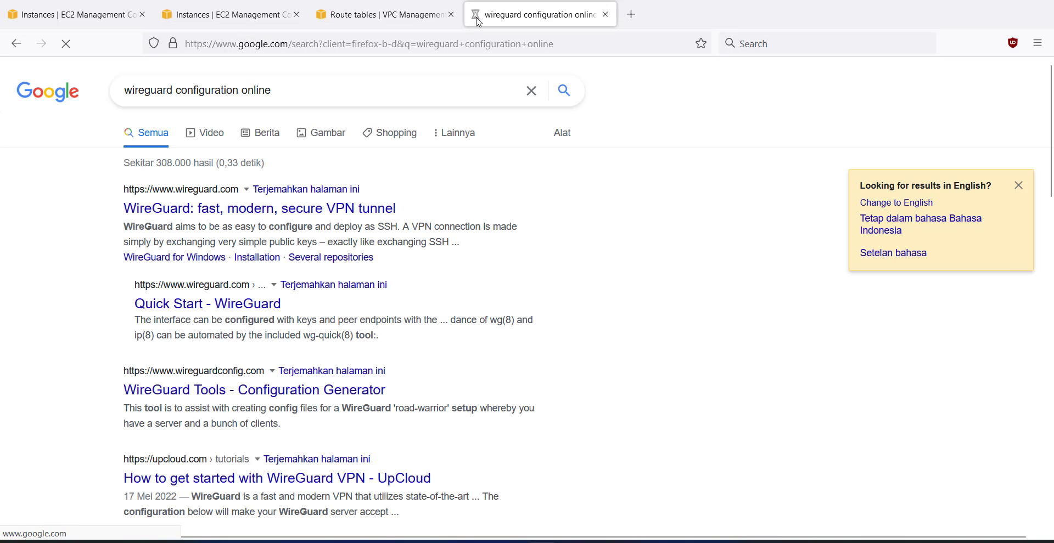
left_click(384, 208)
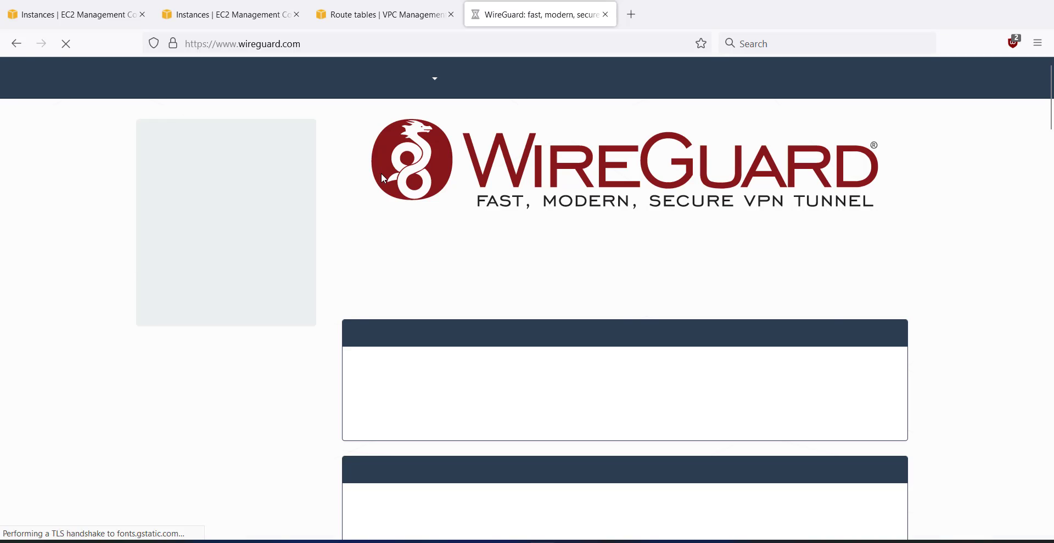
key("alt+Left")
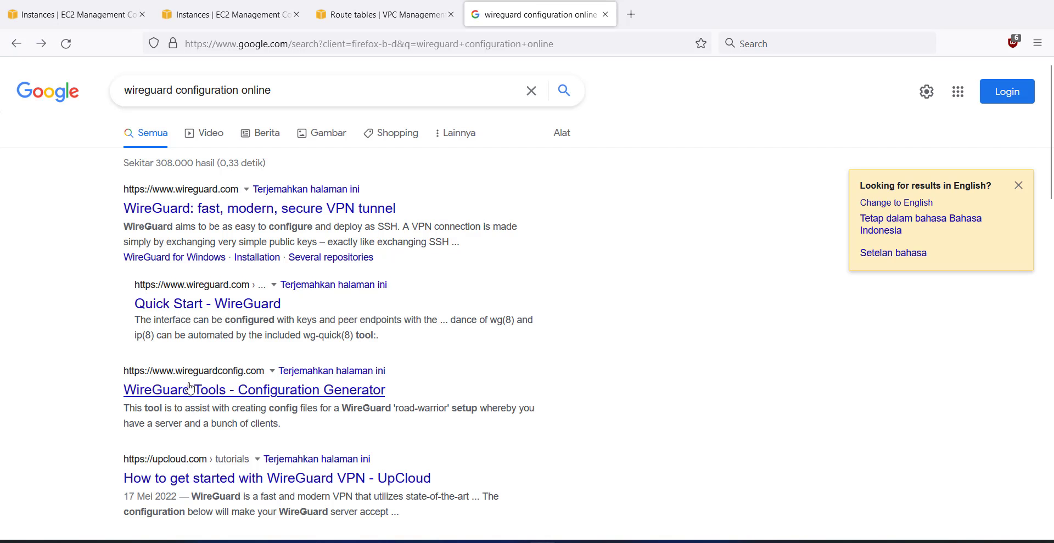
left_click(217, 390)
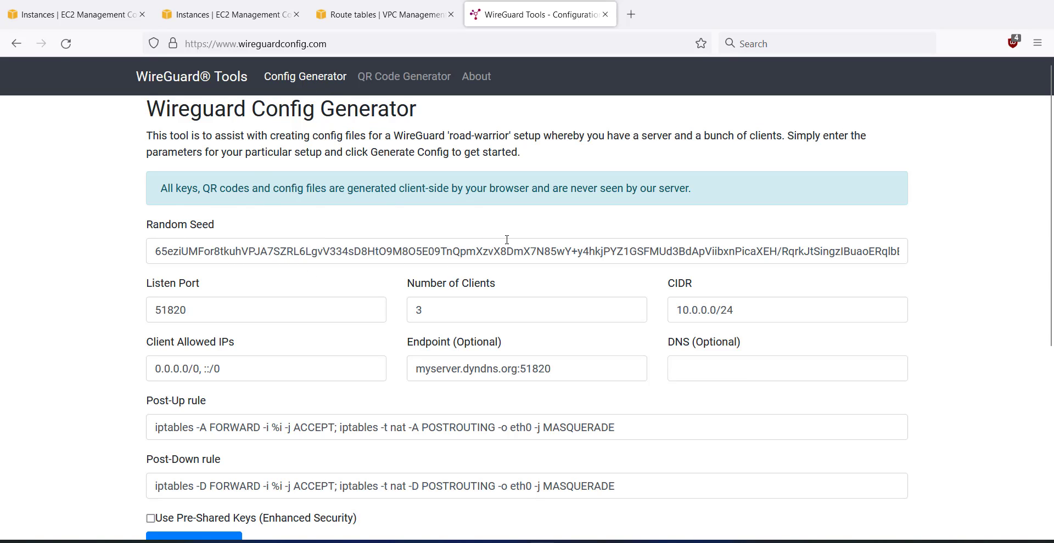
scroll(609, 231, "down", 3)
scroll(578, 220, "up", 3)
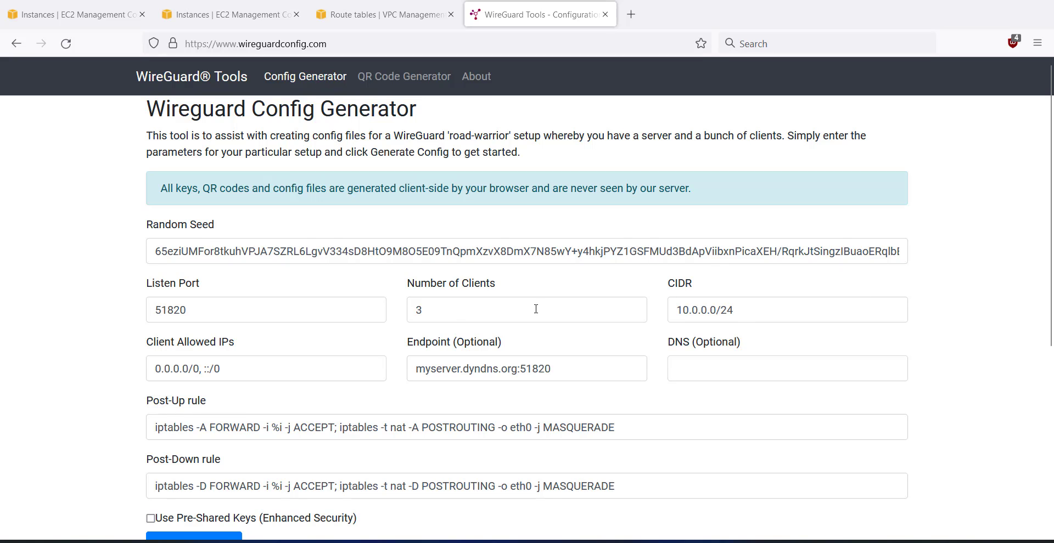
Step: Set the config generator's CIDR to 192.168.68.0/24, leaving the listen port and number of clients as they are
left_click(279, 308)
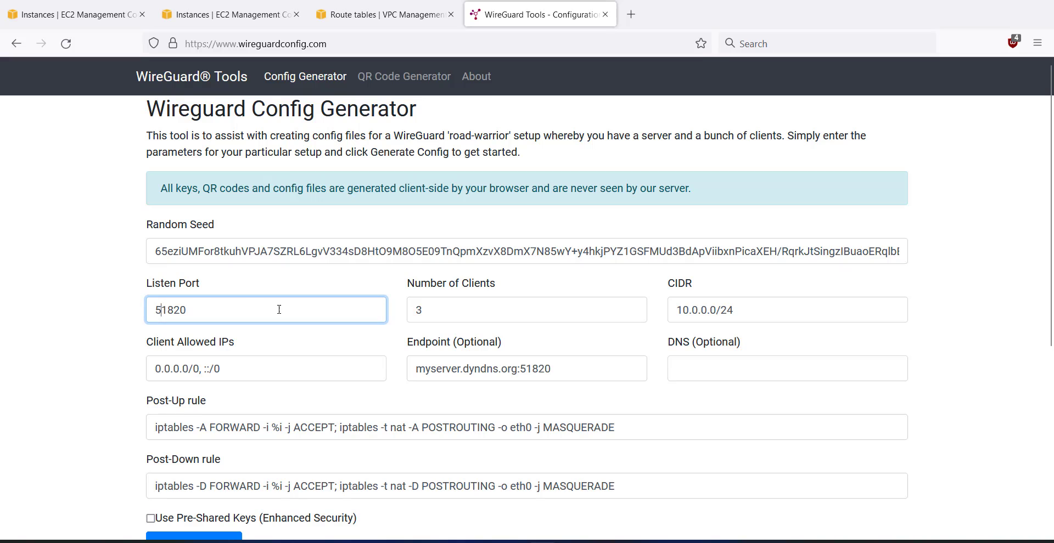
double_click(449, 310)
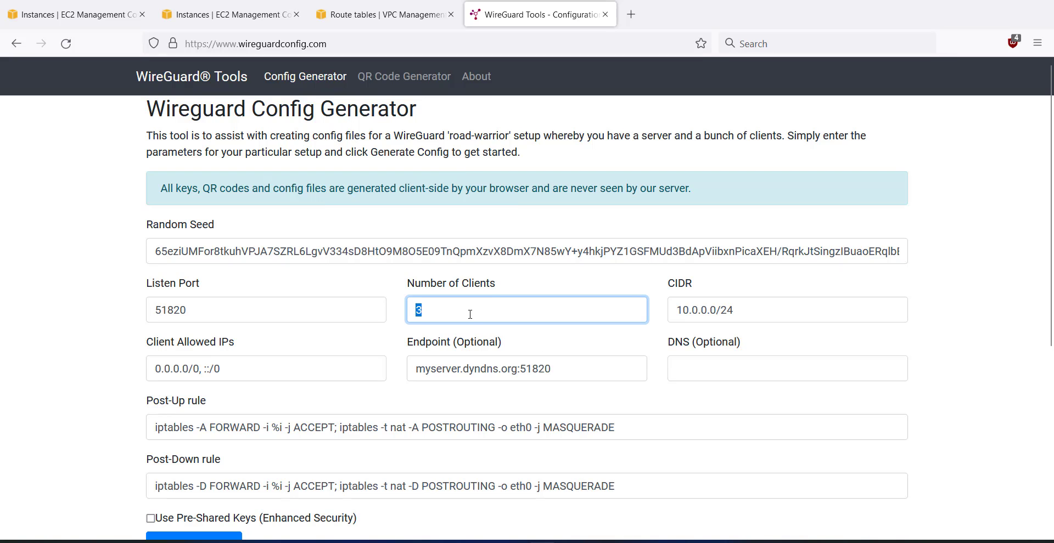
left_click(470, 315)
left_click(696, 303)
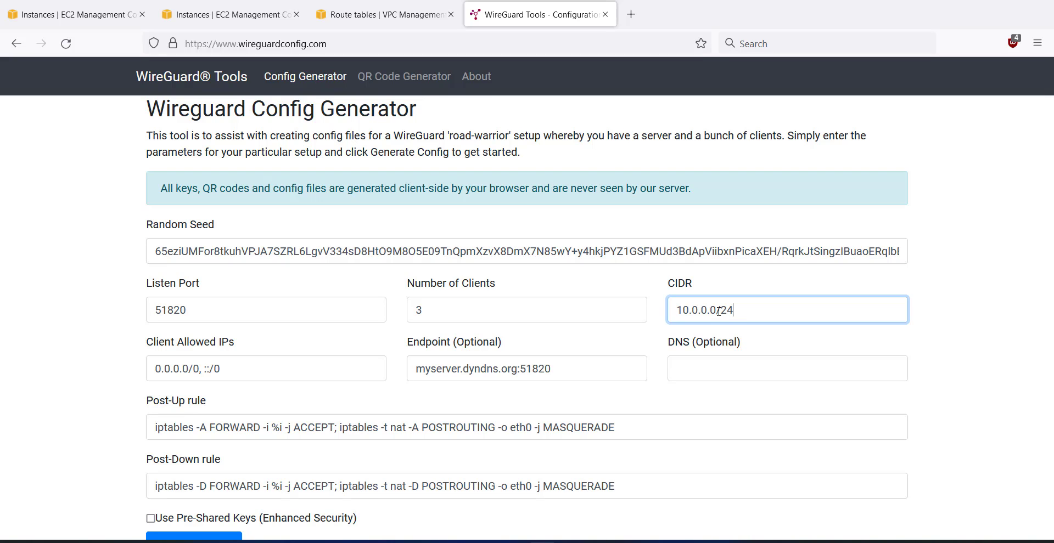
left_click_drag(690, 311, 685, 311)
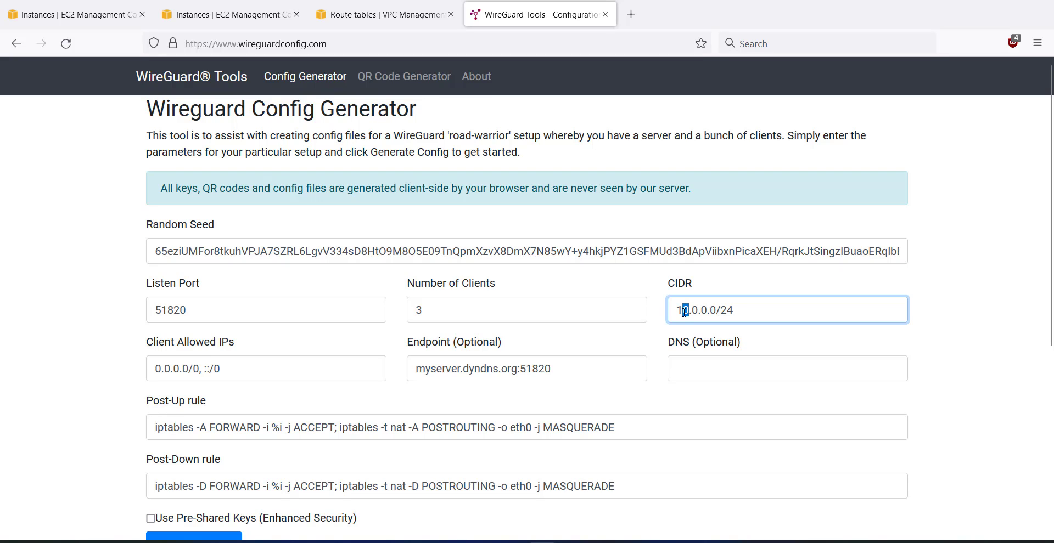
left_click(684, 311)
key("ctrl+a")
type("192.168.68.")
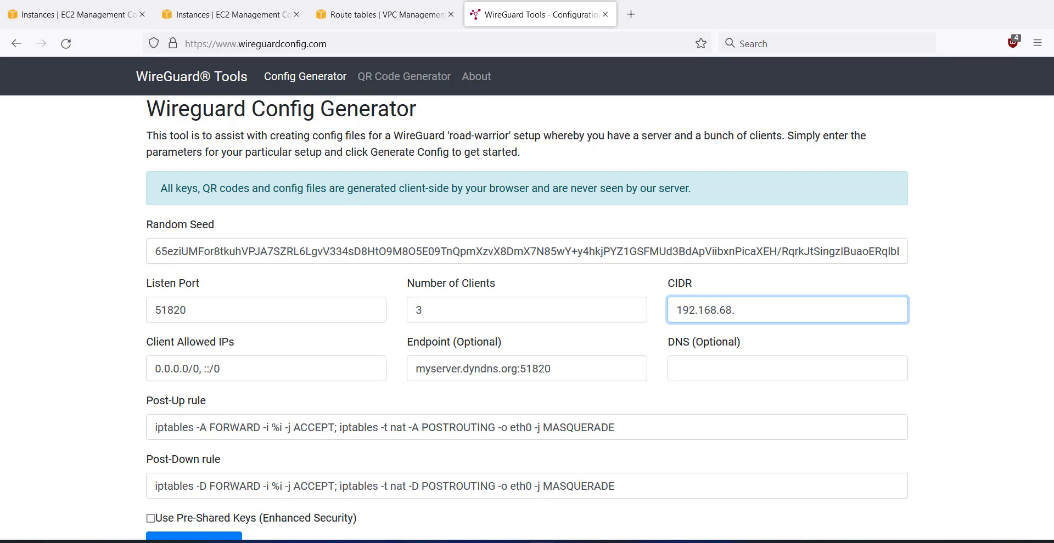
type("0/24")
left_click(953, 323)
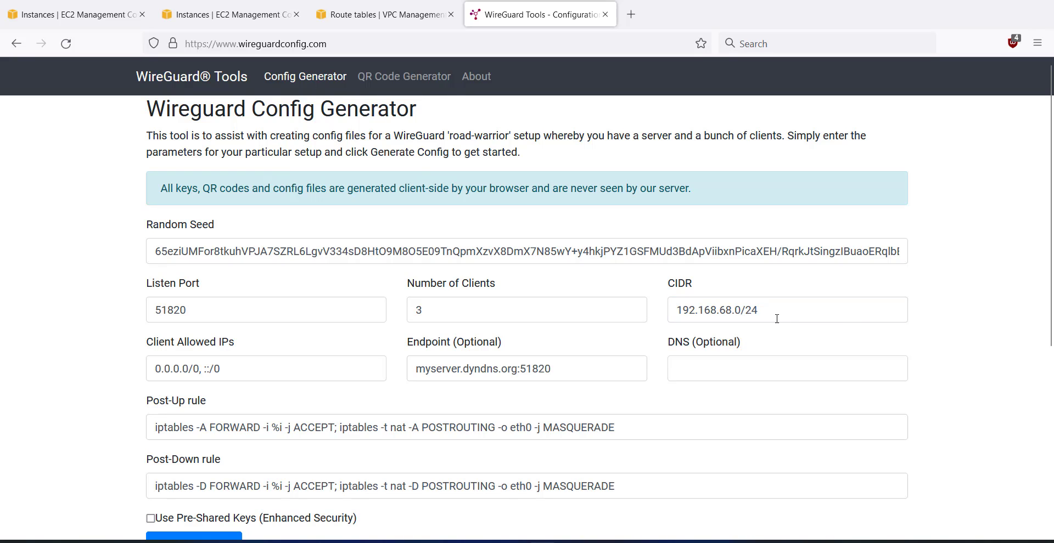
scroll(796, 320, "down", 2)
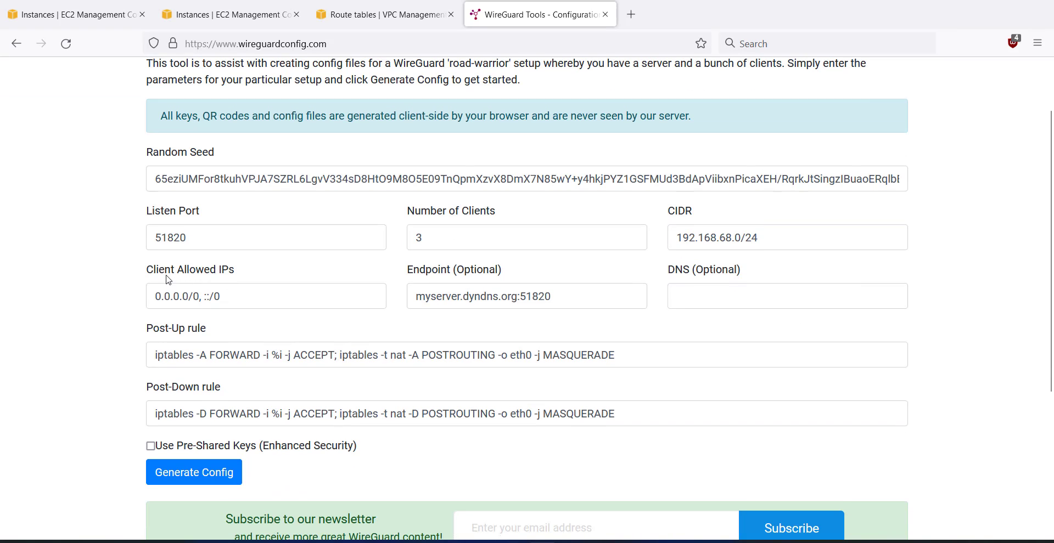
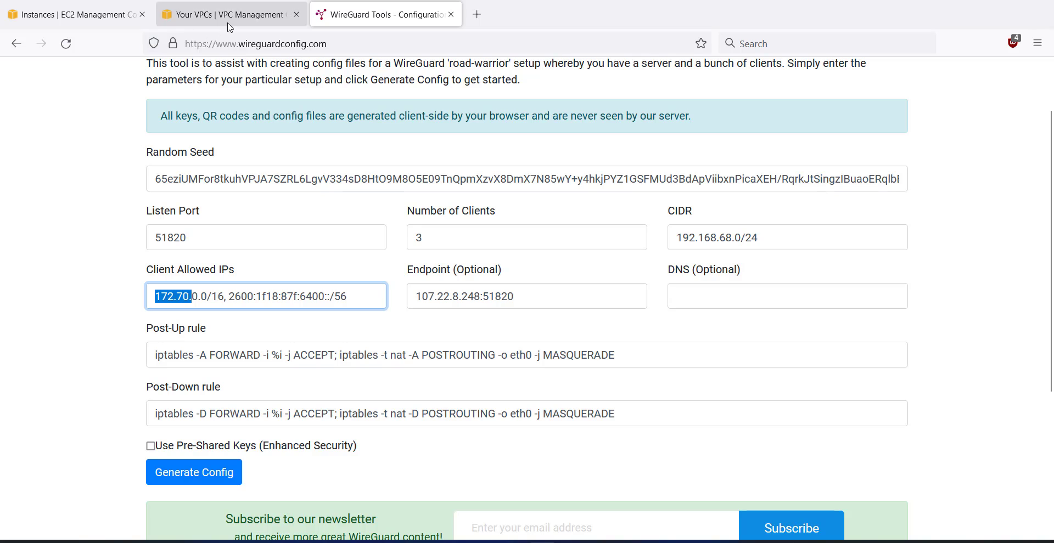
Step: Switch to the PuTTY root session and list the server's network interfaces and addresses with ip a
left_click(597, 542)
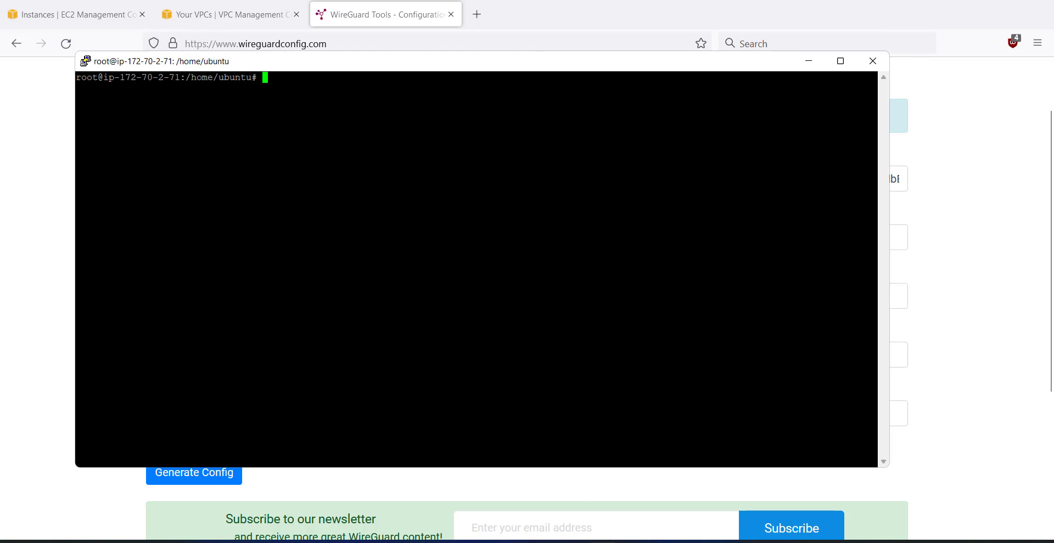
type("ifconf")
key("BackSpace")
key("BackSpace")
key("BackSpace")
key("BackSpace")
key("BackSpace")
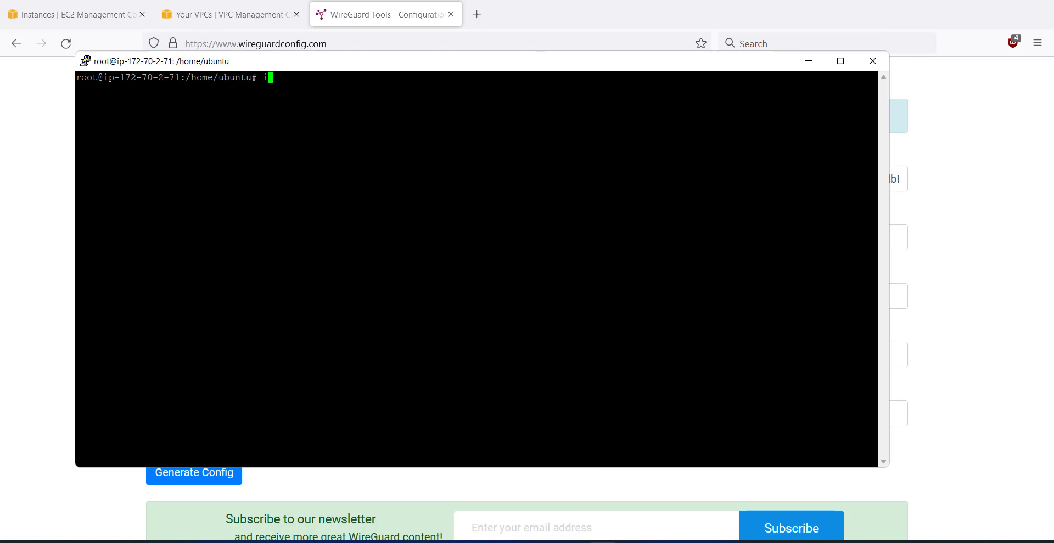
key("BackSpace")
type("ip a")
key("Return")
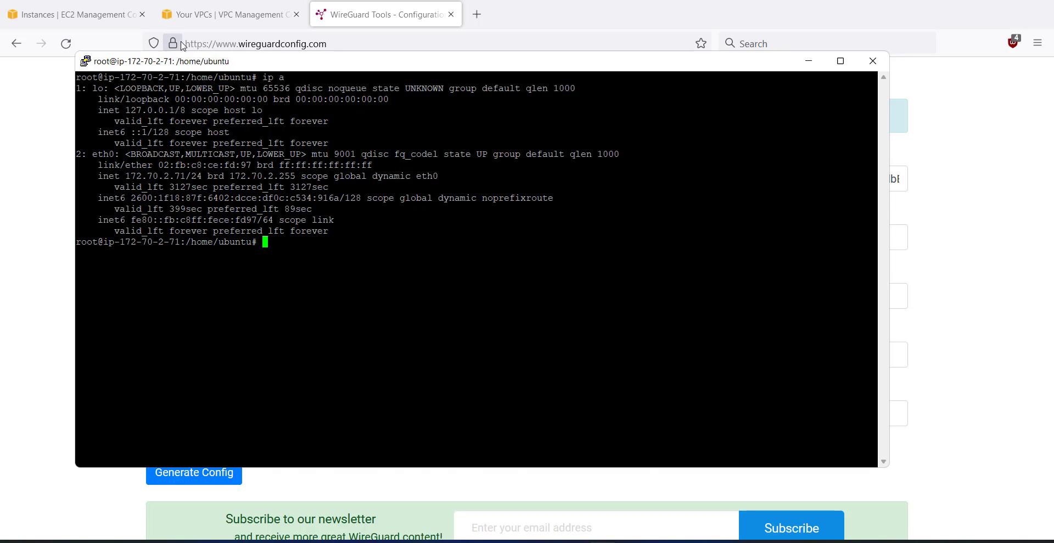
Step: Copy the 172.70.0. prefix from Cloud-VPC's IPv4 CIDR and set the config generator's DNS to 172.70.0.2
left_click(217, 19)
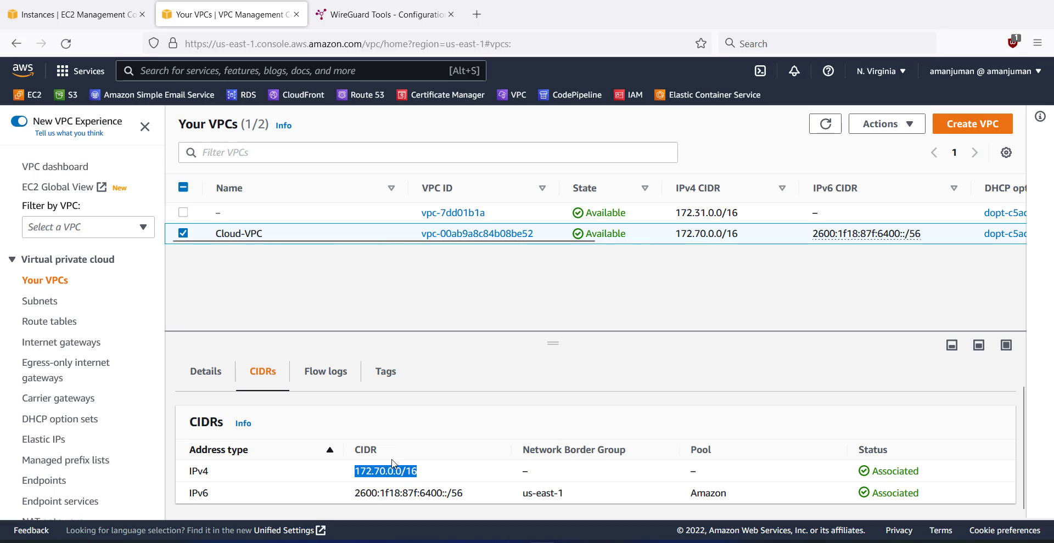
left_click(356, 473)
left_click_drag(354, 473, 399, 473)
key("ctrl+c")
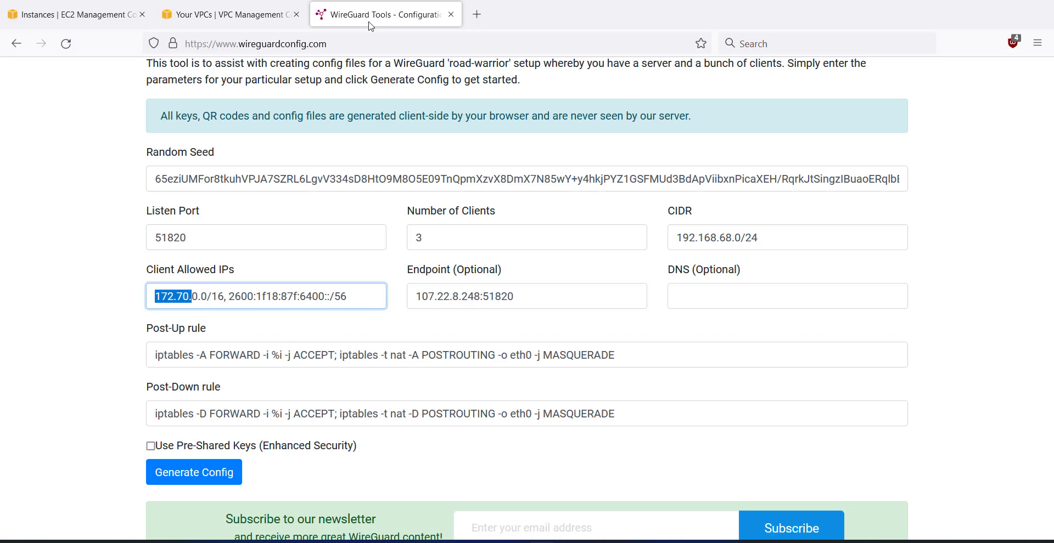
left_click(373, 16)
left_click(670, 298)
key("ctrl+v")
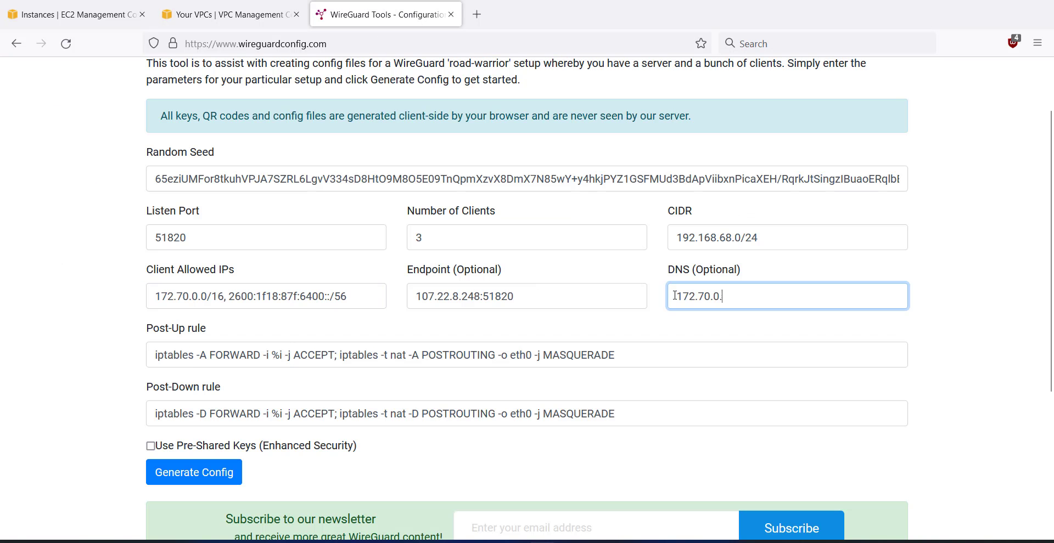
type("2")
left_click(715, 0)
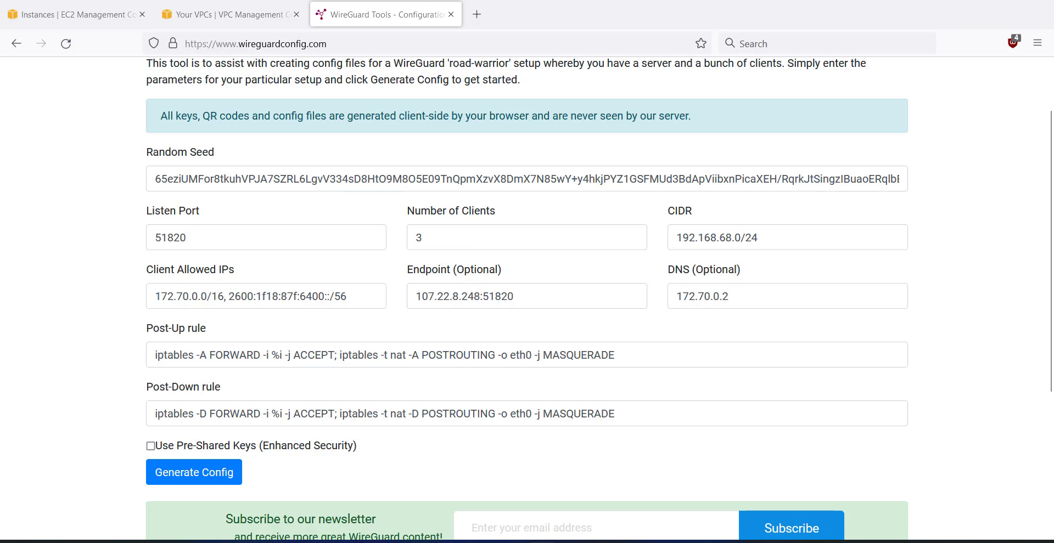
Step: Open the aws-vpc-dns-address repository on GitHub in a new tab and examine how its README explains the VPC DNS server
left_click(481, 19)
type("https://github.com/amitsaha/aws-vpc-dns-address")
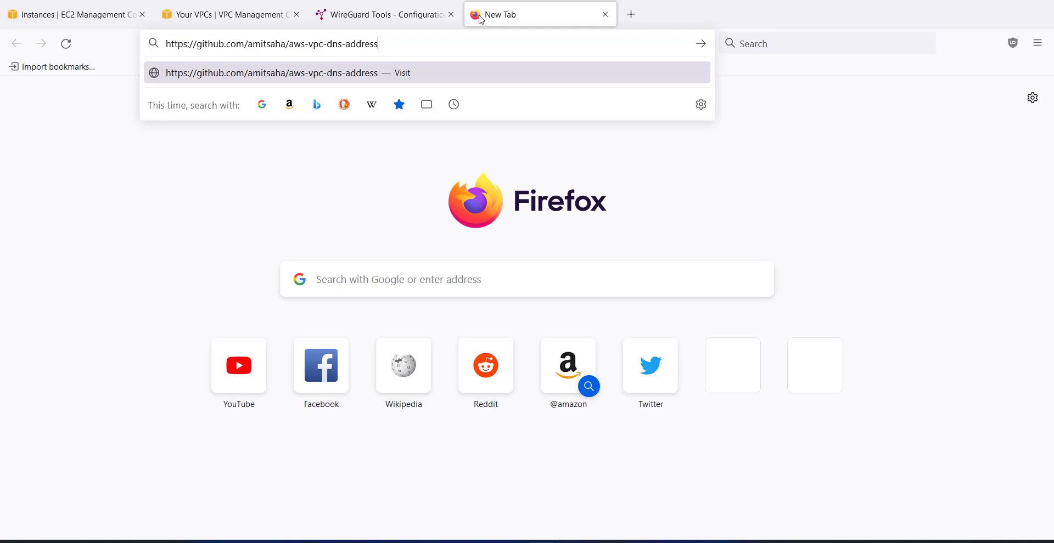
key("Return")
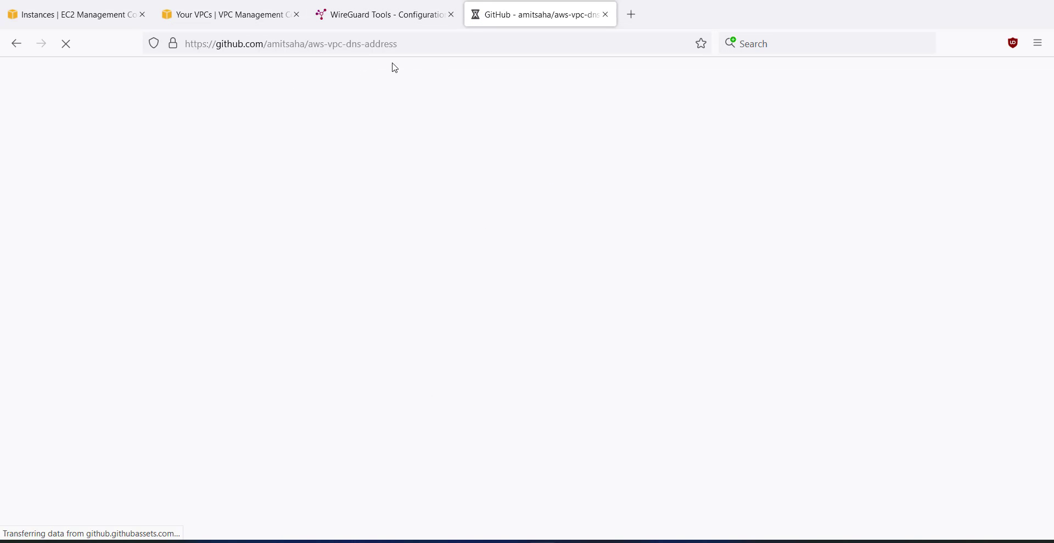
scroll(395, 274, "down", 7)
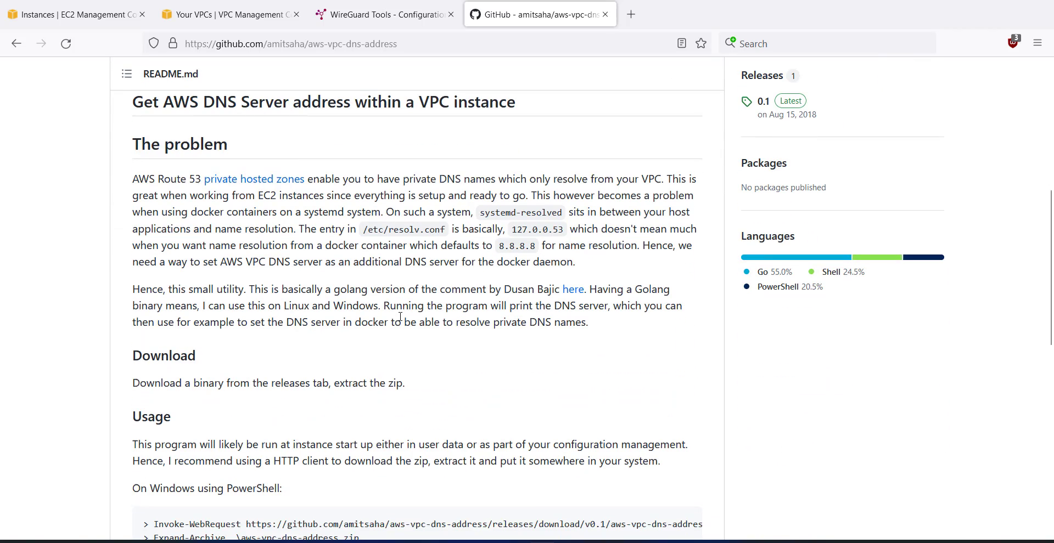
Step: Copy the README's Linux wget command and run it in the PuTTY session to download aws-vpc-dns-address-0.1-linux-amd64.zip
scroll(400, 317, "down", 8)
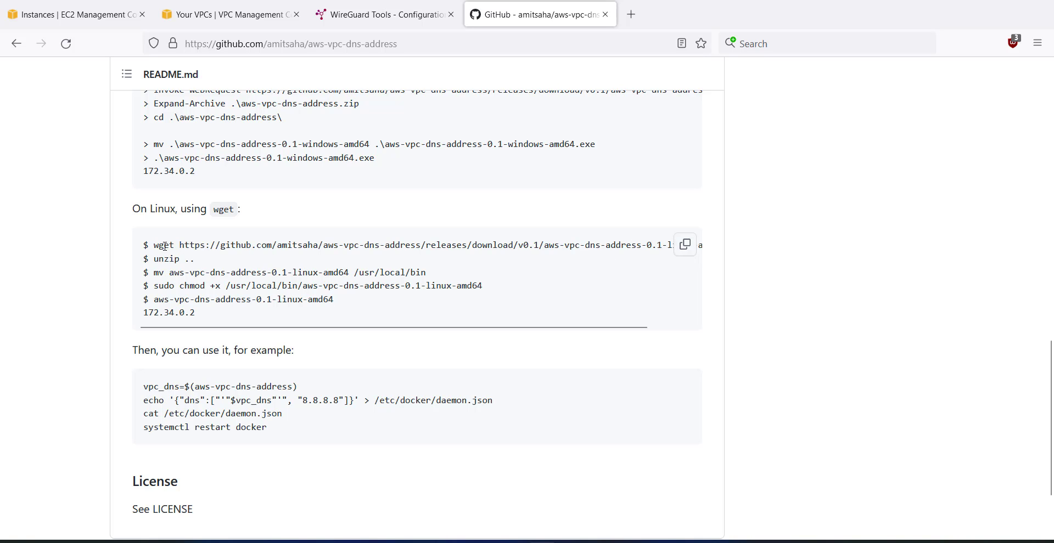
left_click_drag(154, 245, 700, 245)
key("ctrl+c")
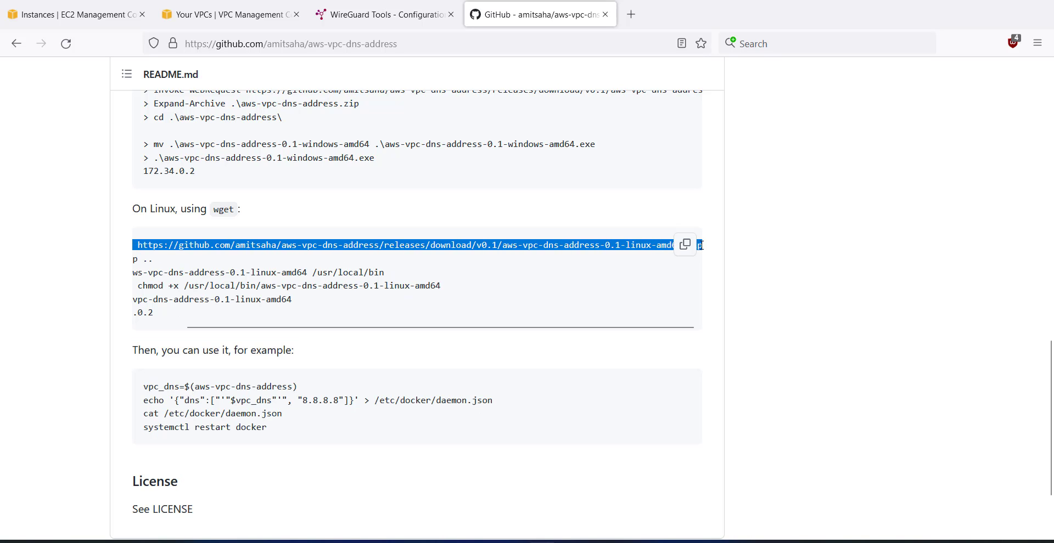
left_click(603, 542)
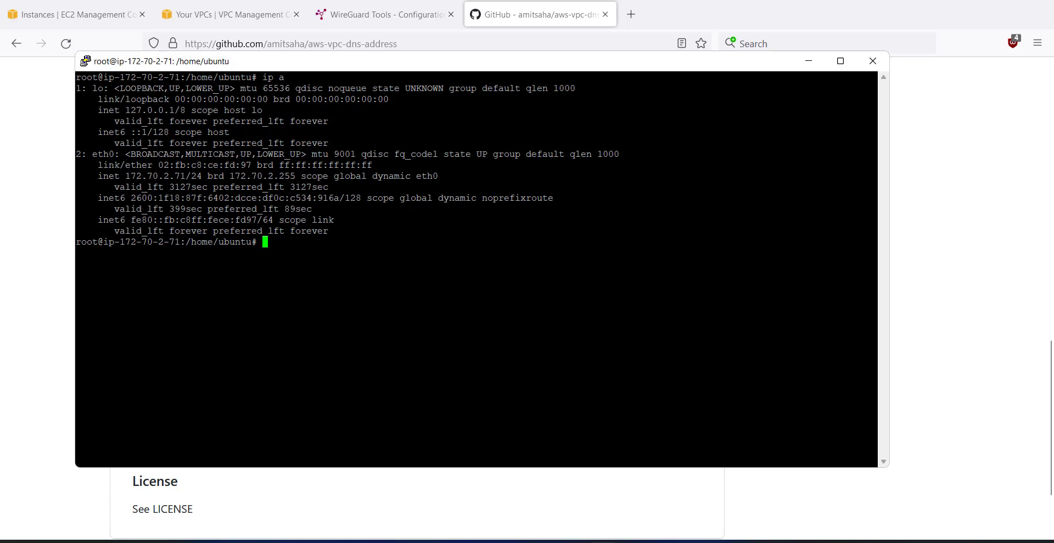
key("shift+Insert")
key("Return")
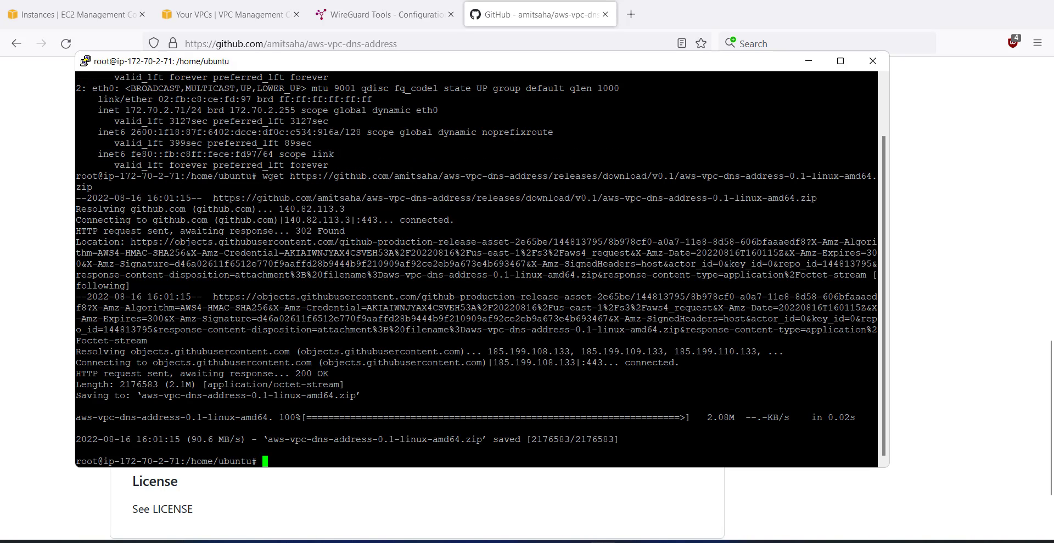
Step: Install unzip on the server with apt and extract aws-vpc-dns-address-0.1-linux-amd64.zip
type("apt install unzip")
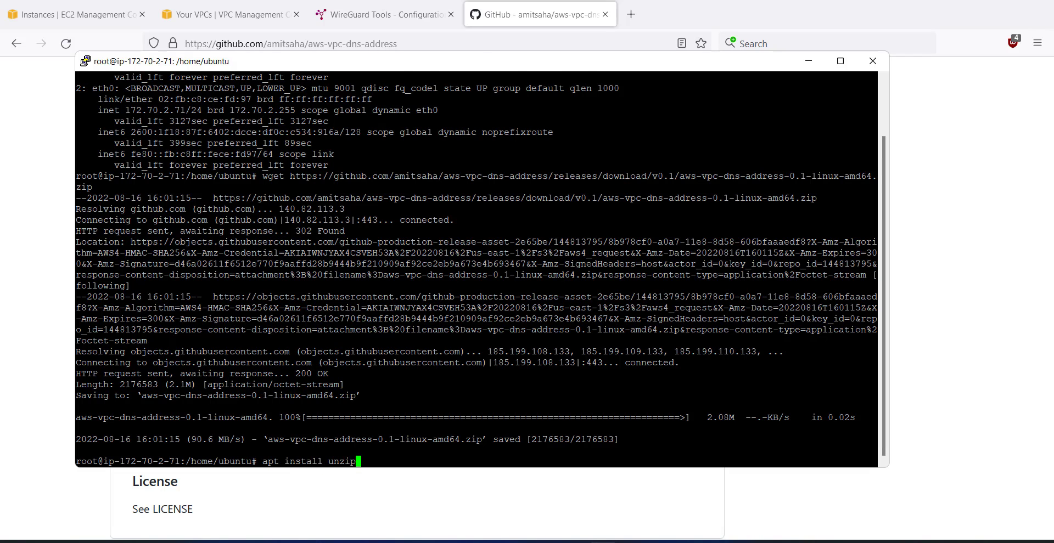
key("Return")
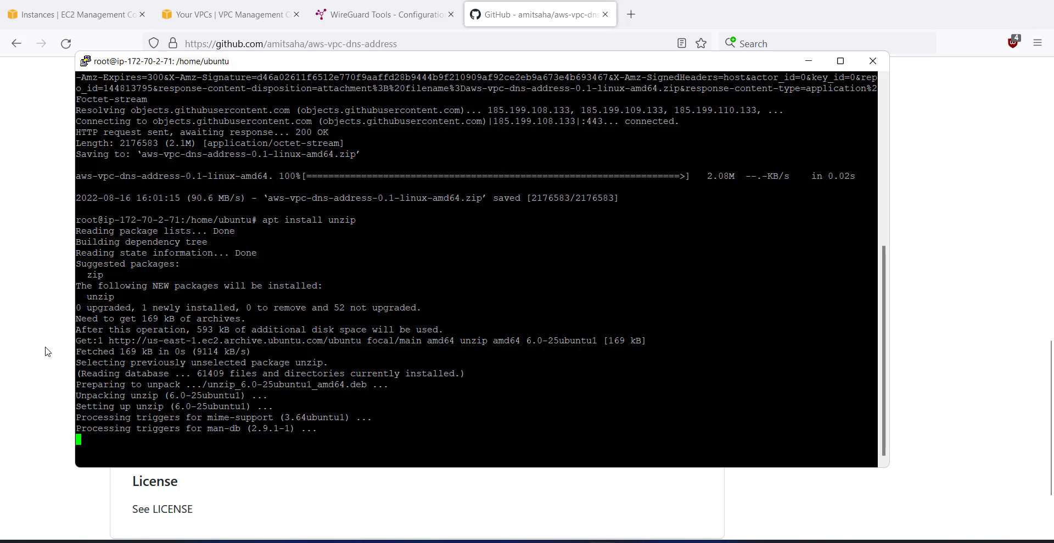
left_click(52, 386)
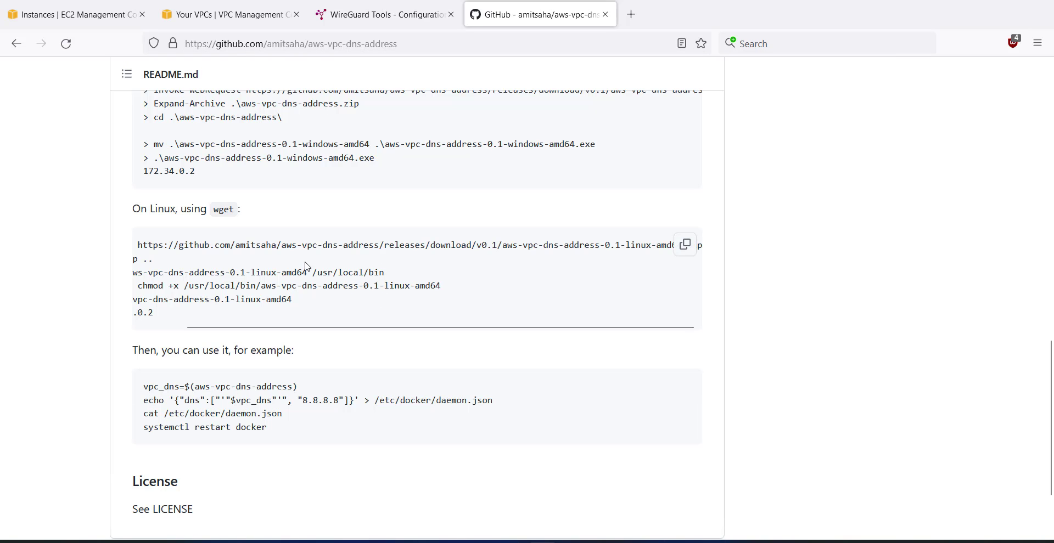
left_click_drag(300, 263, 199, 263)
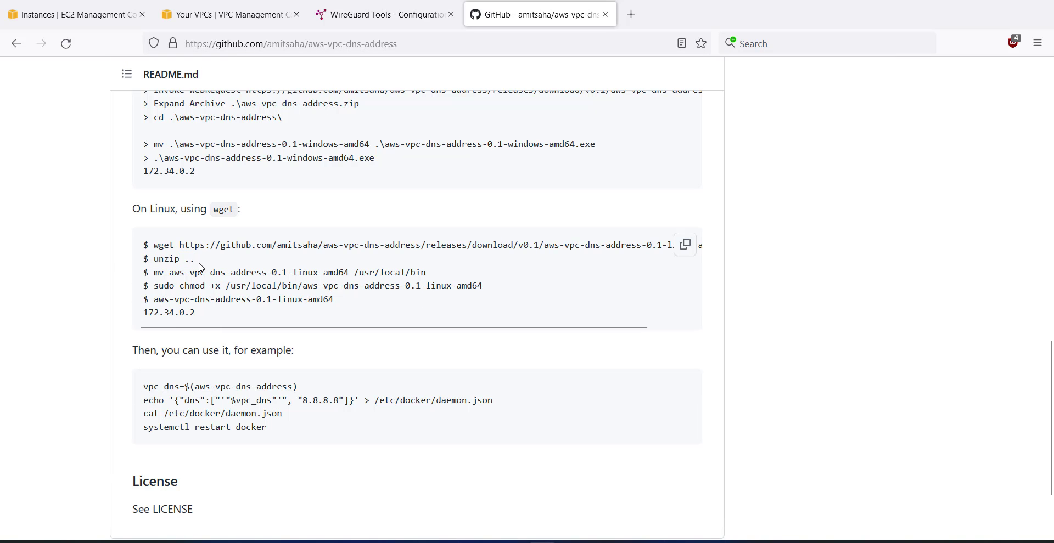
double_click(156, 260)
key("ctrl+c")
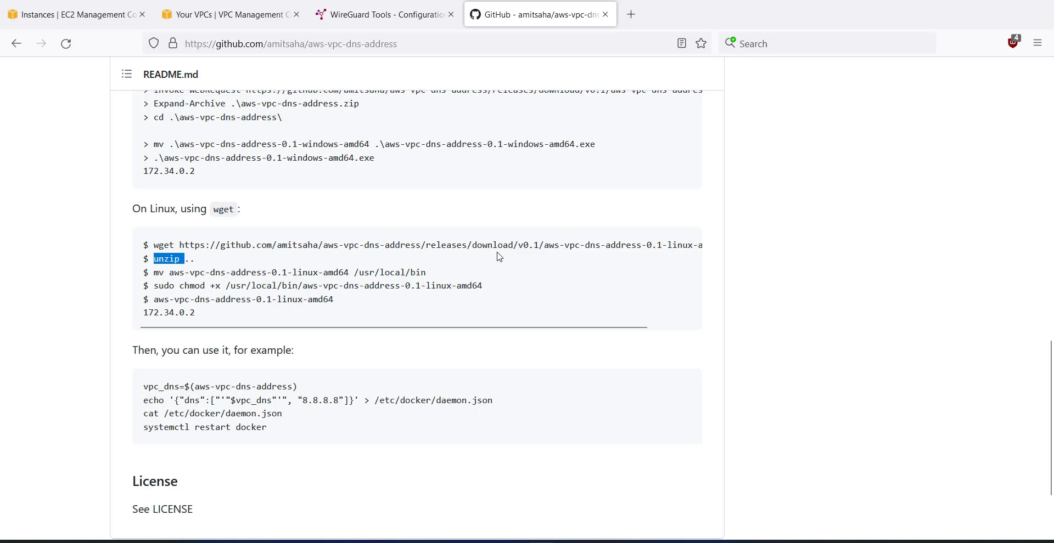
left_click(540, 542)
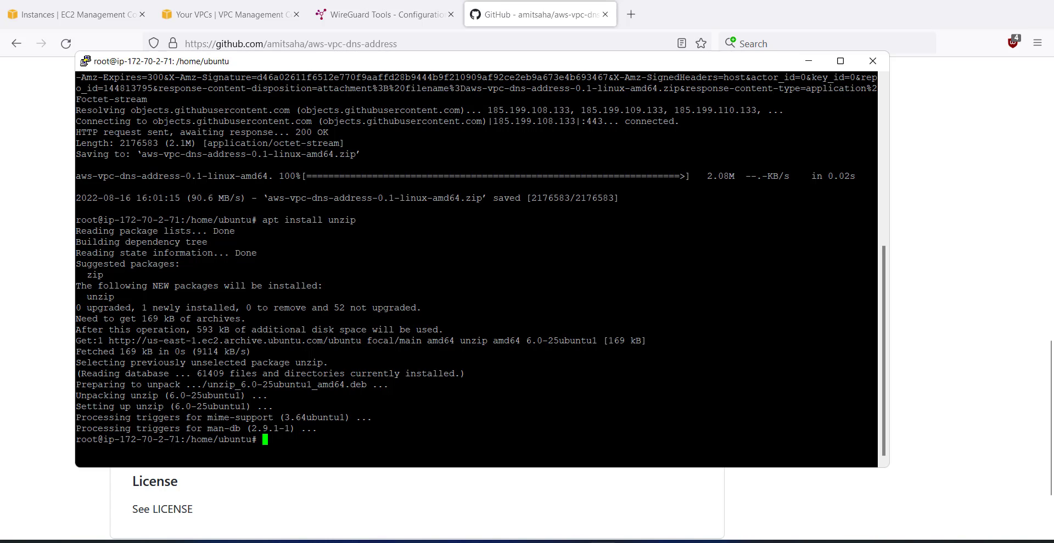
key("shift+Insert")
key("Tab")
key("Tab")
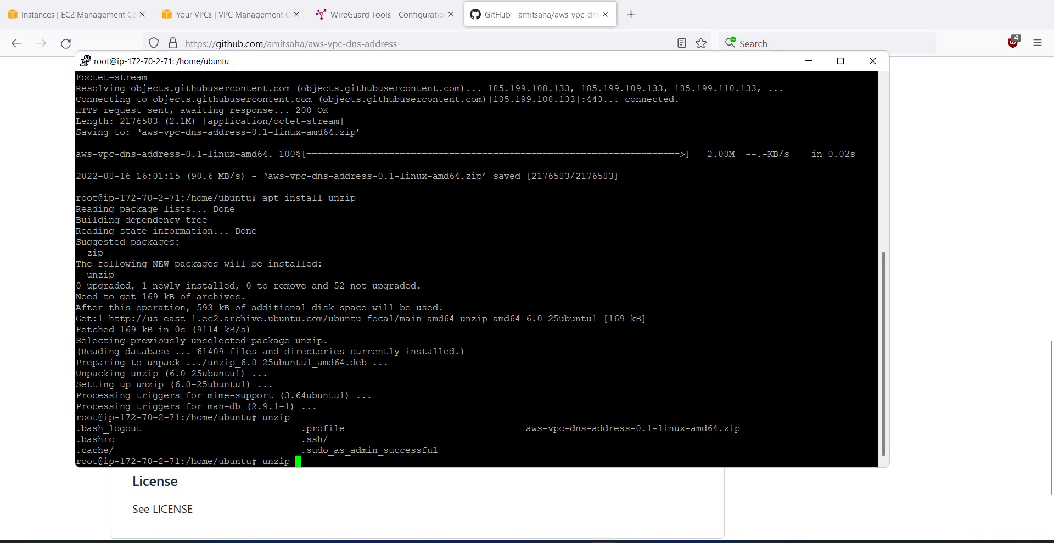
type("a")
key("Tab")
key("Return")
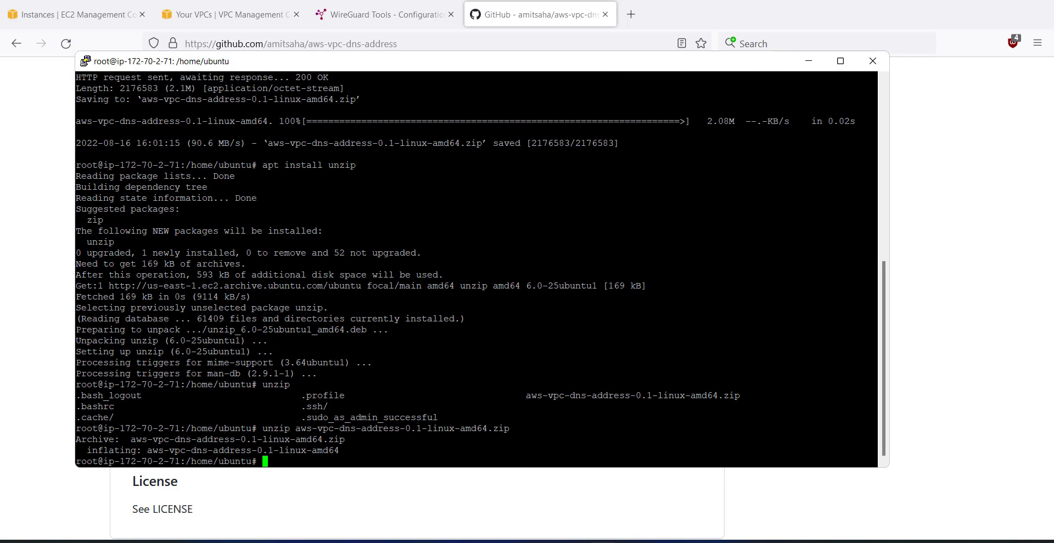
Step: Try to change into aws-vpc-dns-address-0.1-linux-amd64 and list the files in the home directory with ls
type("cd a")
key("Tab")
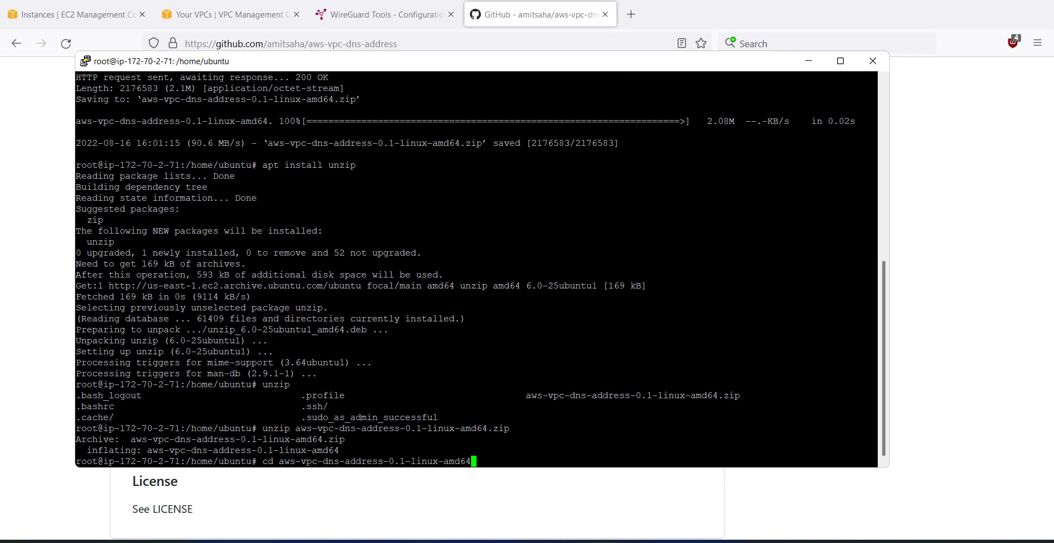
key("Return")
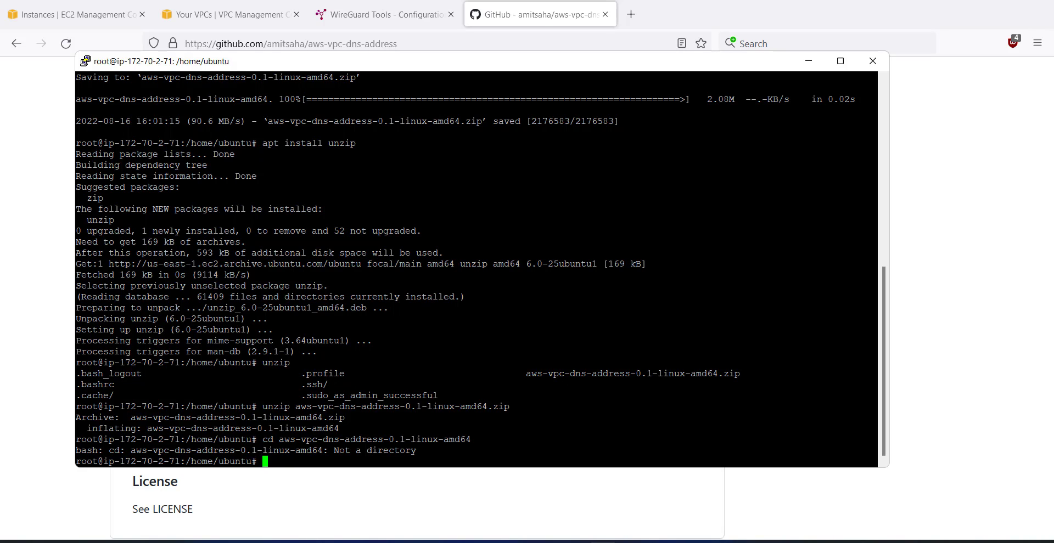
type("ls")
key("Return")
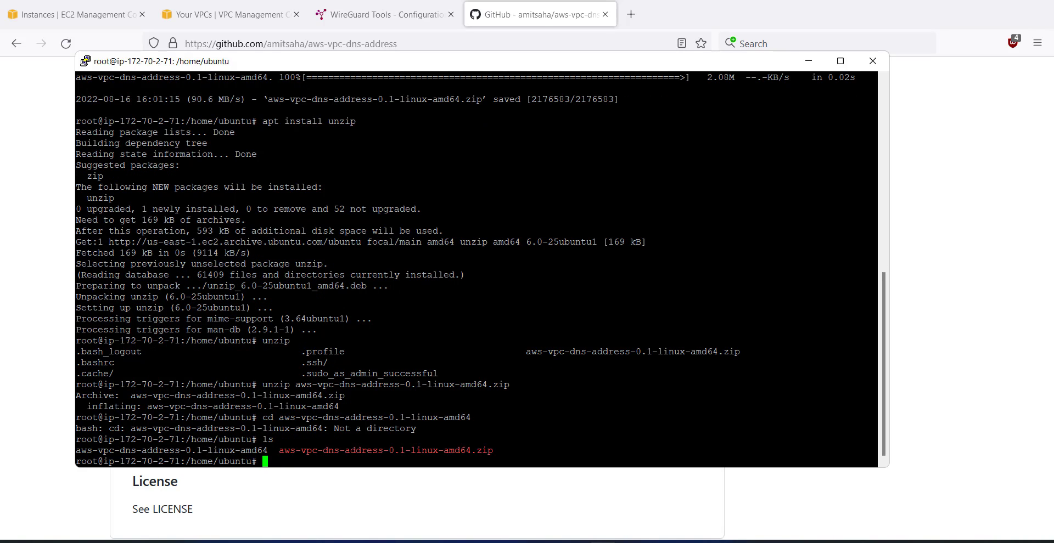
Step: Copy the README's mv command and run it on the server to move aws-vpc-dns-address-0.1-linux-amd64 to /usr/local/bin
left_click(49, 383)
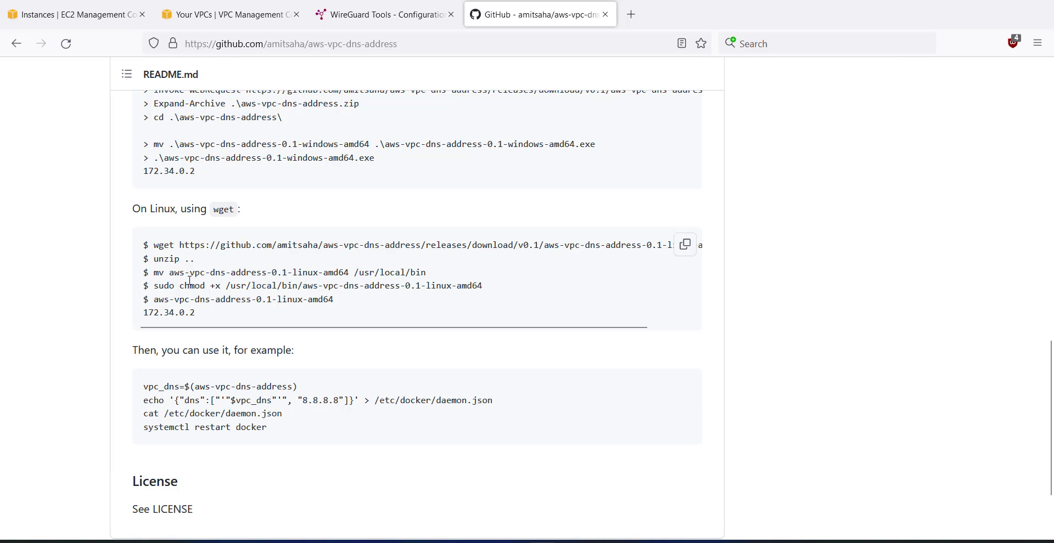
left_click_drag(154, 273, 436, 279)
right_click(436, 278)
left_click(445, 289)
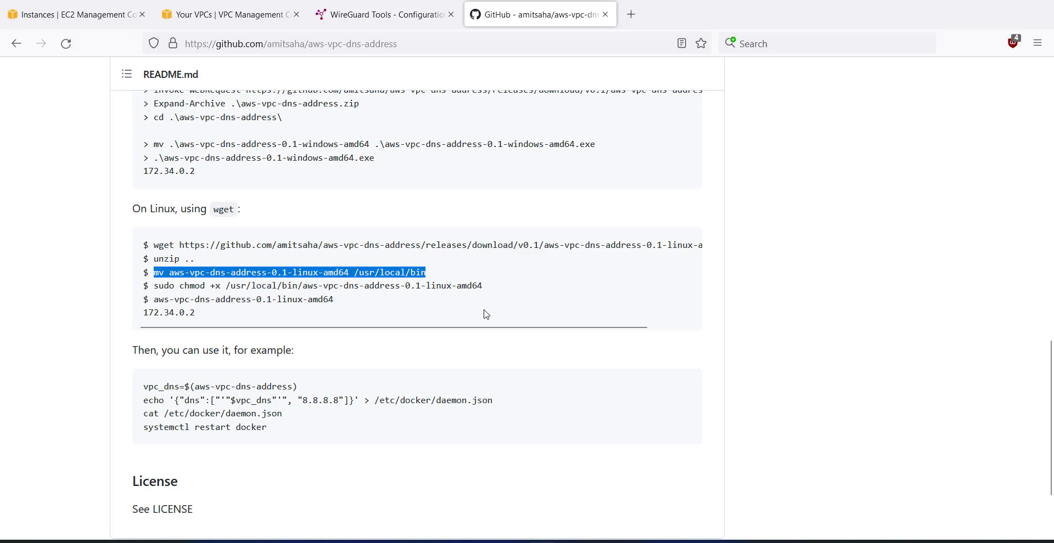
key("alt+Tab")
key("shift+Insert")
key("Return")
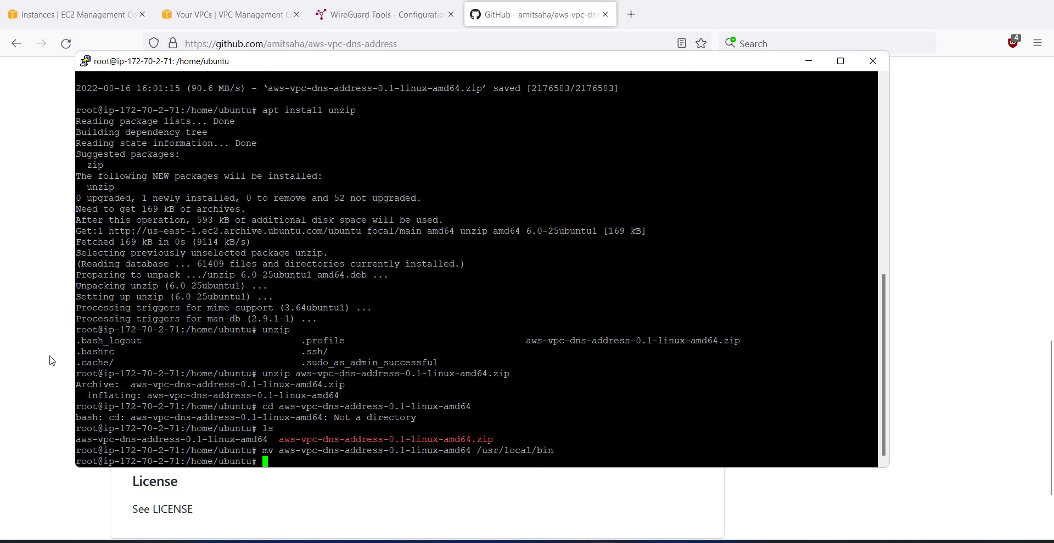
Step: Make /usr/local/bin/aws-vpc-dns-address-0.1-linux-amd64 executable with the README's sudo chmod +x command
left_click(50, 358)
left_click_drag(490, 286, 154, 286)
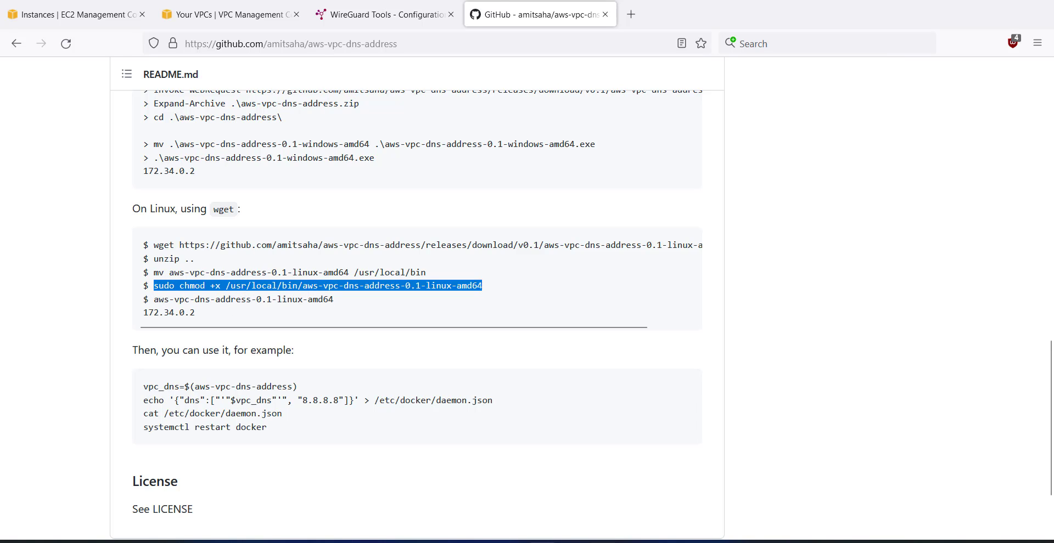
key("alt+Tab")
key("shift+Insert")
key("Return")
Step: Run the aws-vpc-dns-address-0.1-linux-amd64 command from the README on the server to look up the VPC's DNS address
left_click(38, 317)
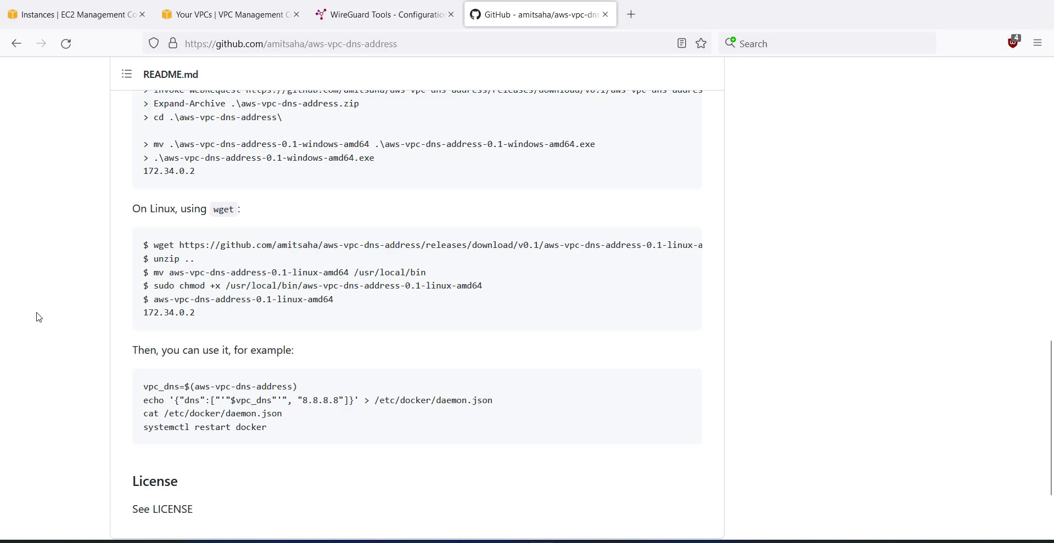
left_click_drag(334, 300, 154, 300)
key("alt+Tab")
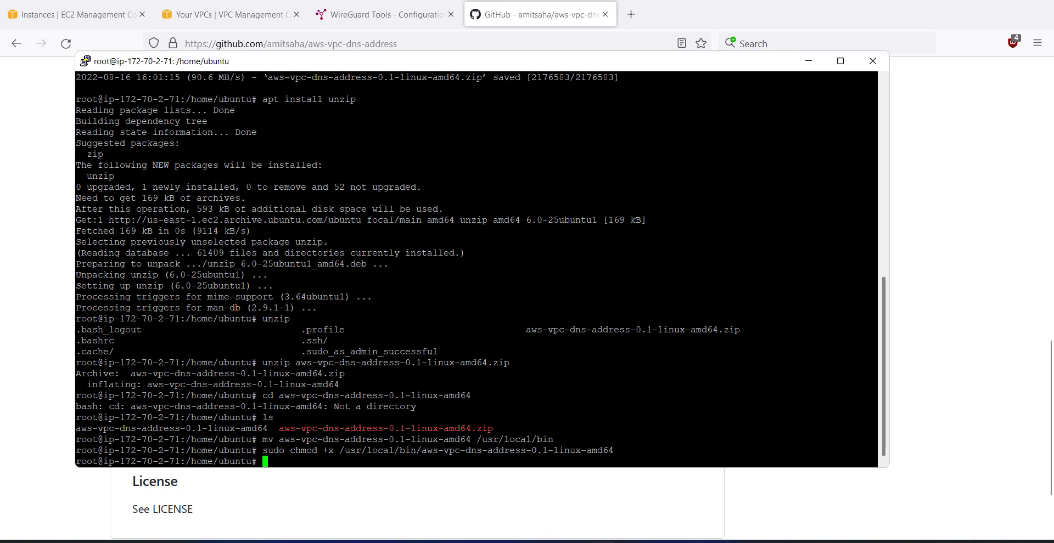
key("shift+Insert")
key("Return")
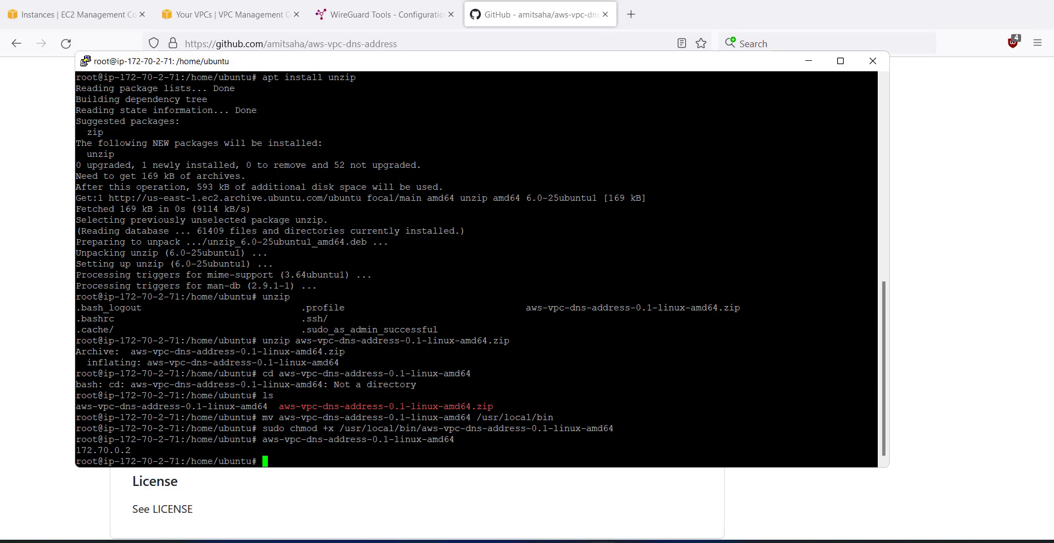
Step: Copy the DNS address printed in the terminal and set the config generator's DNS to 172.70.0.2
left_click_drag(132, 450, 80, 450)
left_click(39, 395)
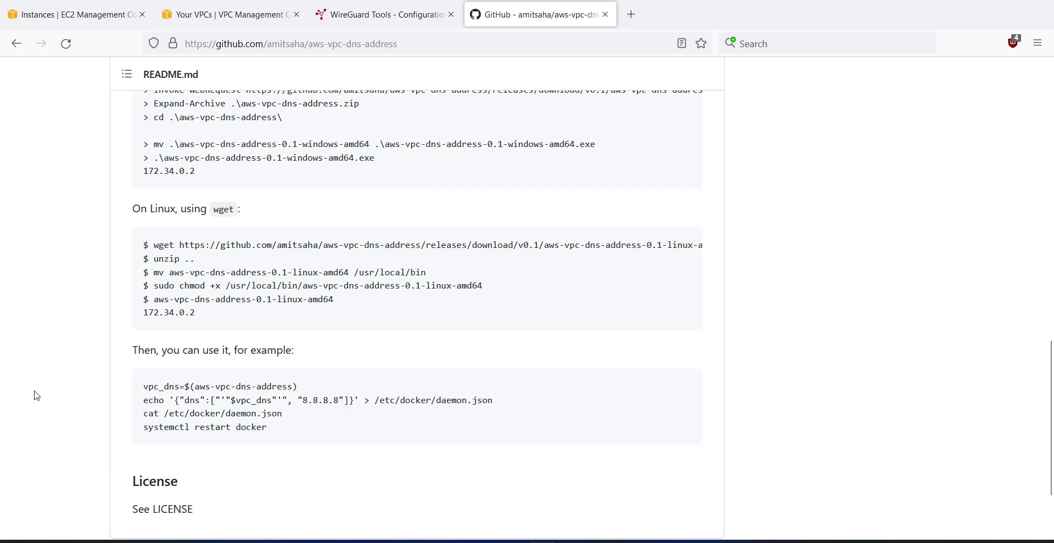
left_click(404, 14)
key("ctrl+a")
key("ctrl+v")
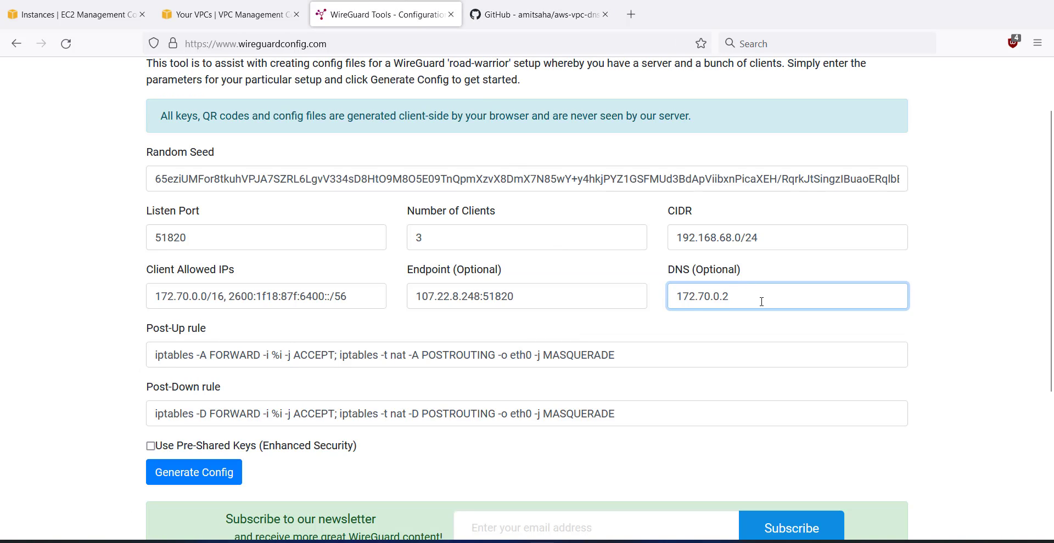
left_click(587, 321)
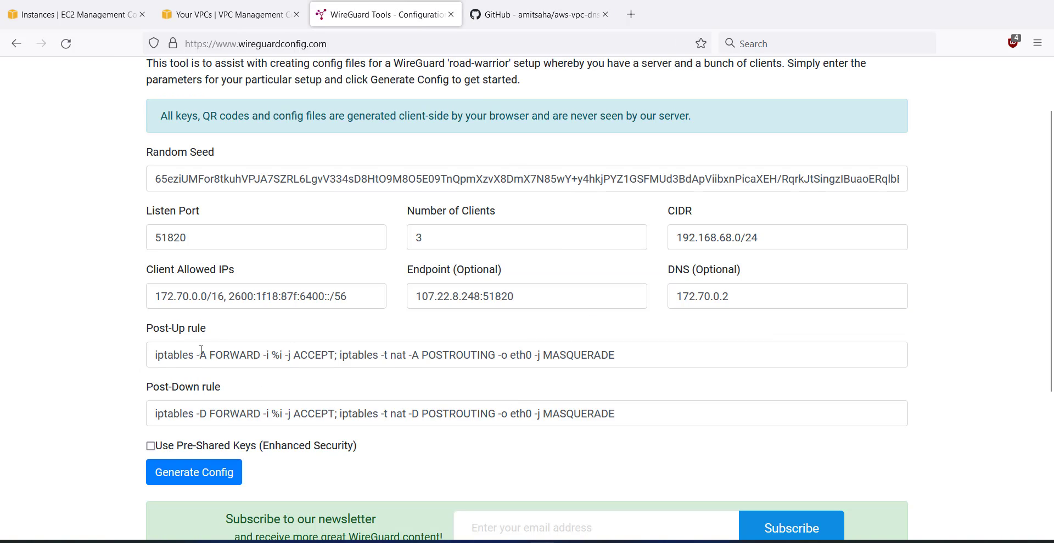
Step: List the server's network interfaces with ip a and compare the interface name with eth0 in the generator's Post-Up rule
left_click(592, 542)
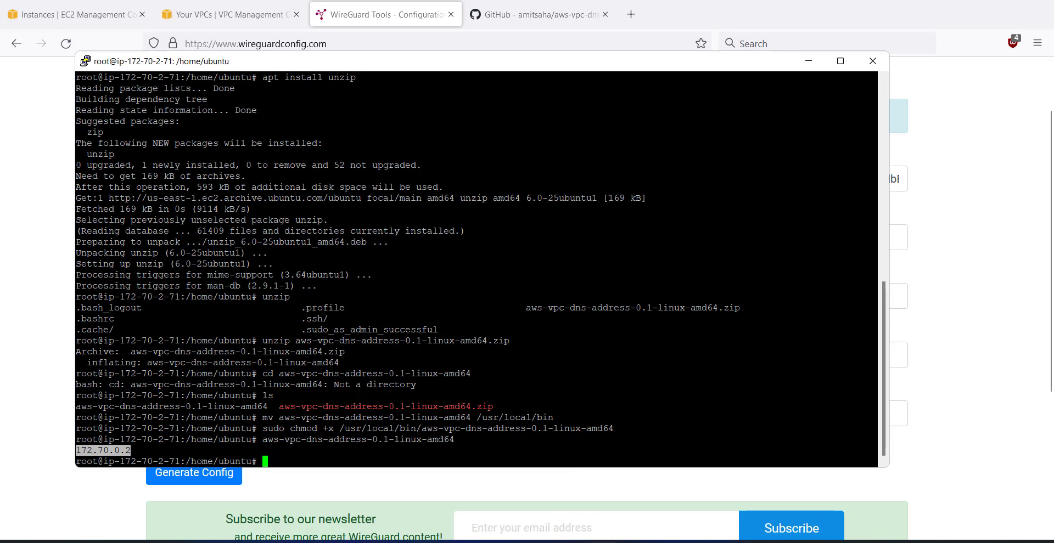
left_click(132, 451)
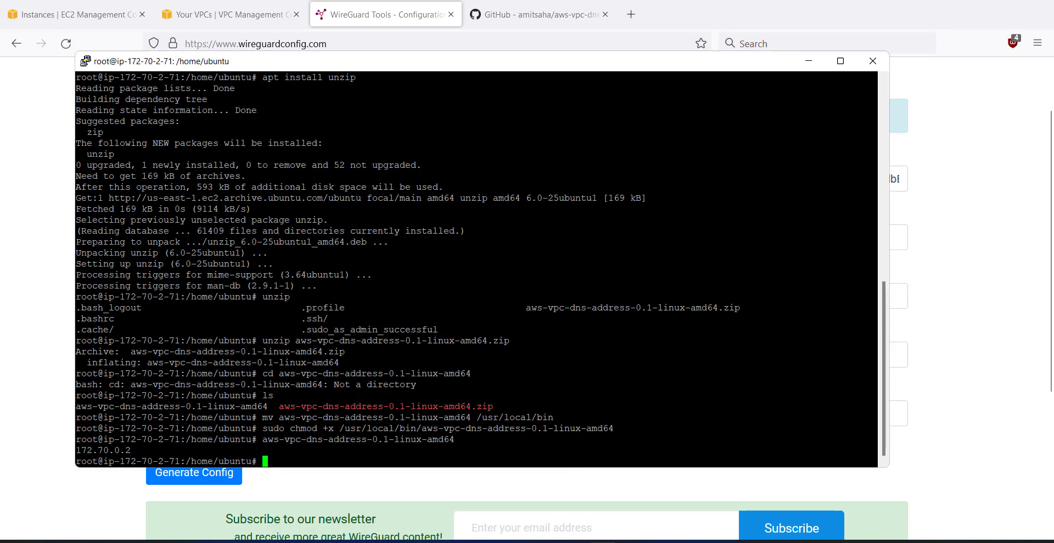
type("ip ")
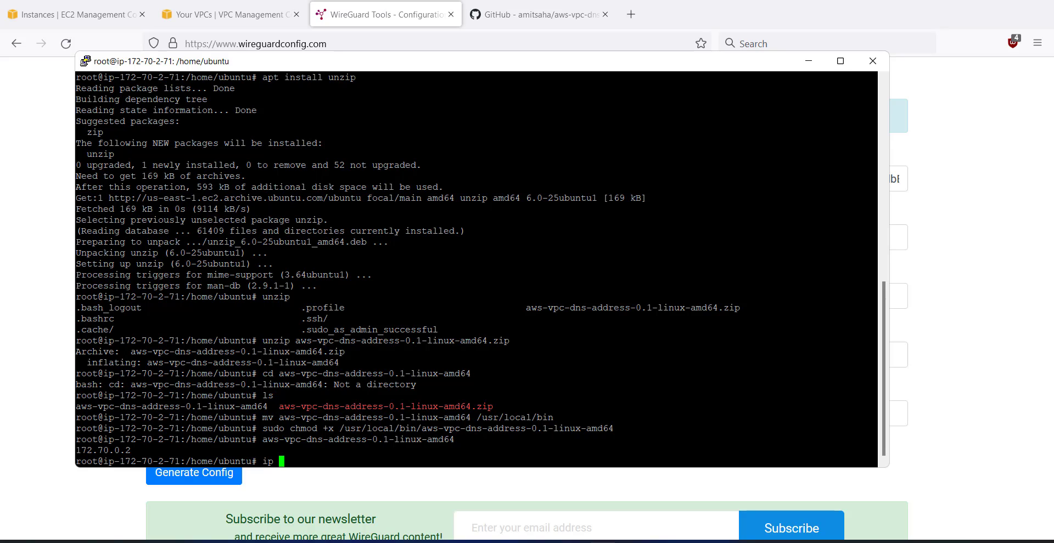
type("a")
key("Return")
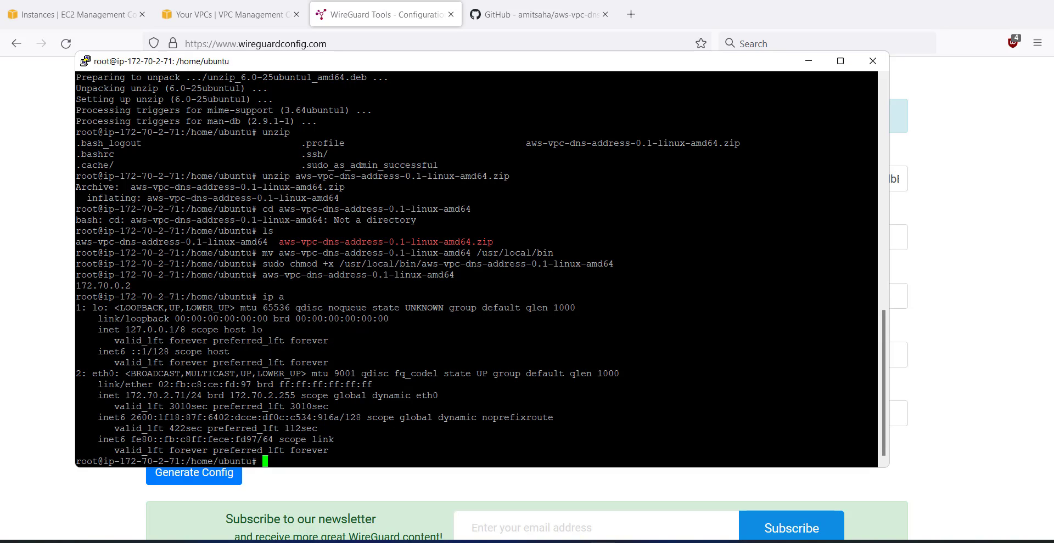
left_click(51, 382)
double_click(522, 355)
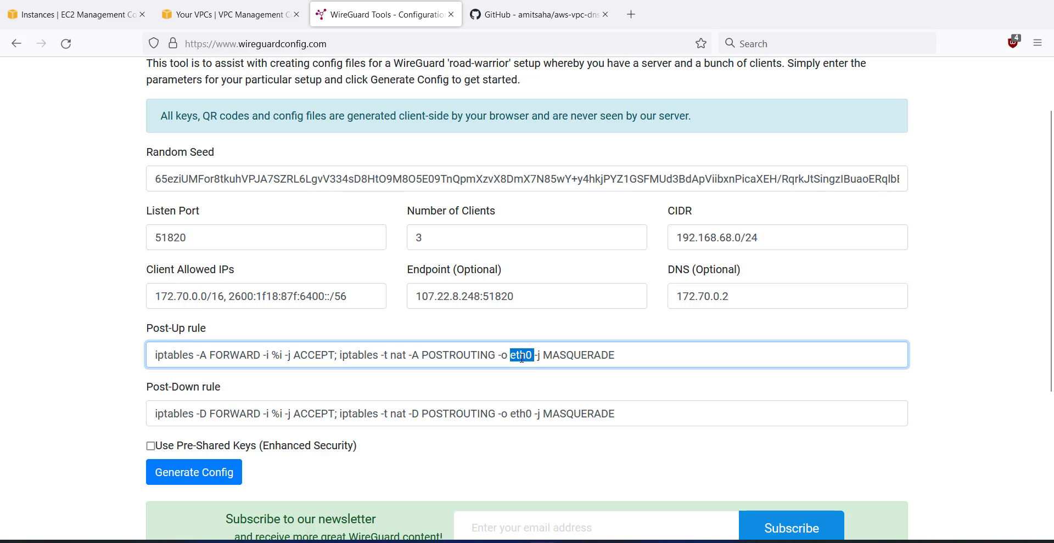
left_click(697, 443)
Step: Generate the server and client configurations without pre-shared keys and bring up the Server config
scroll(549, 324, "down", 3)
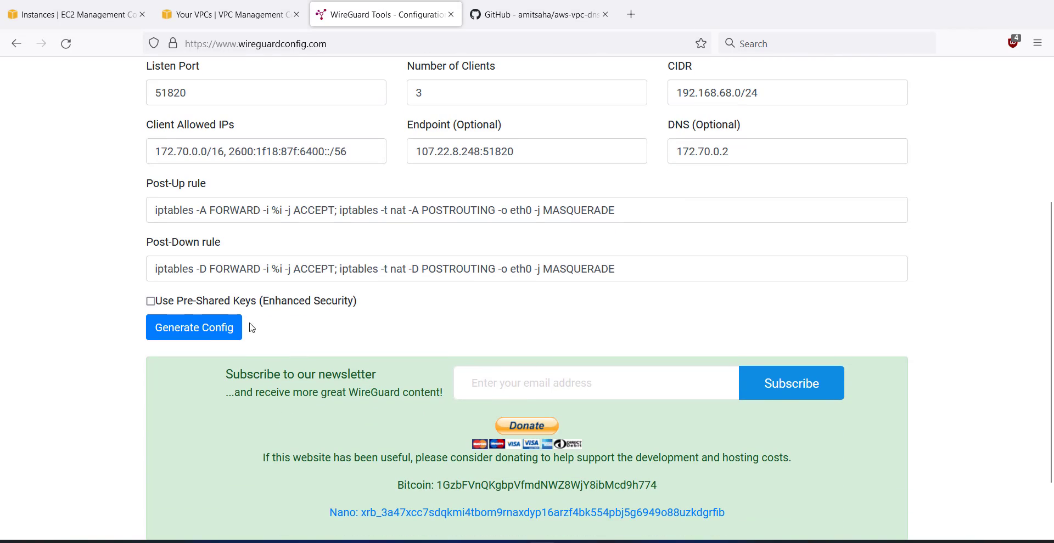
left_click(231, 327)
scroll(622, 302, "down", 7)
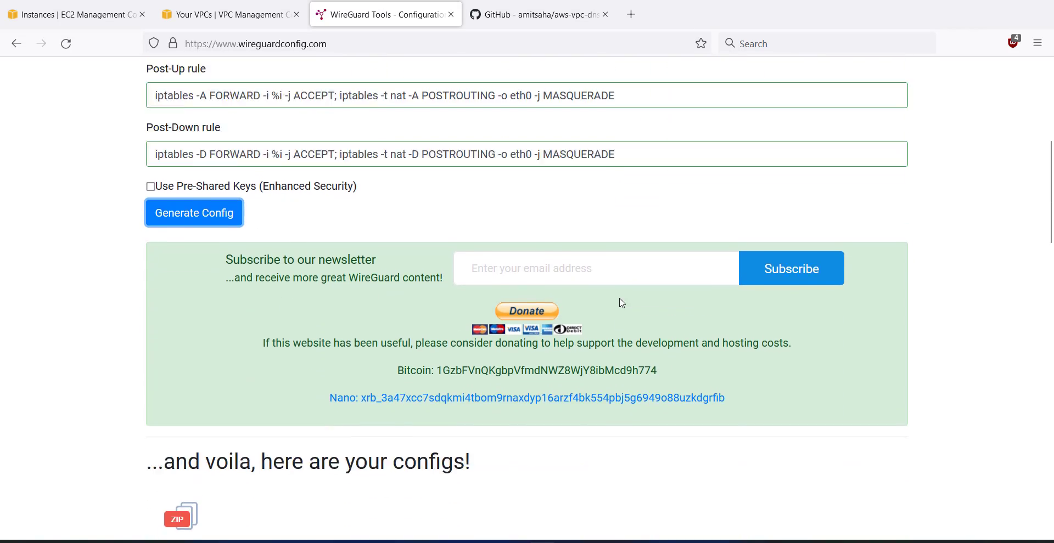
scroll(425, 317, "down", 4)
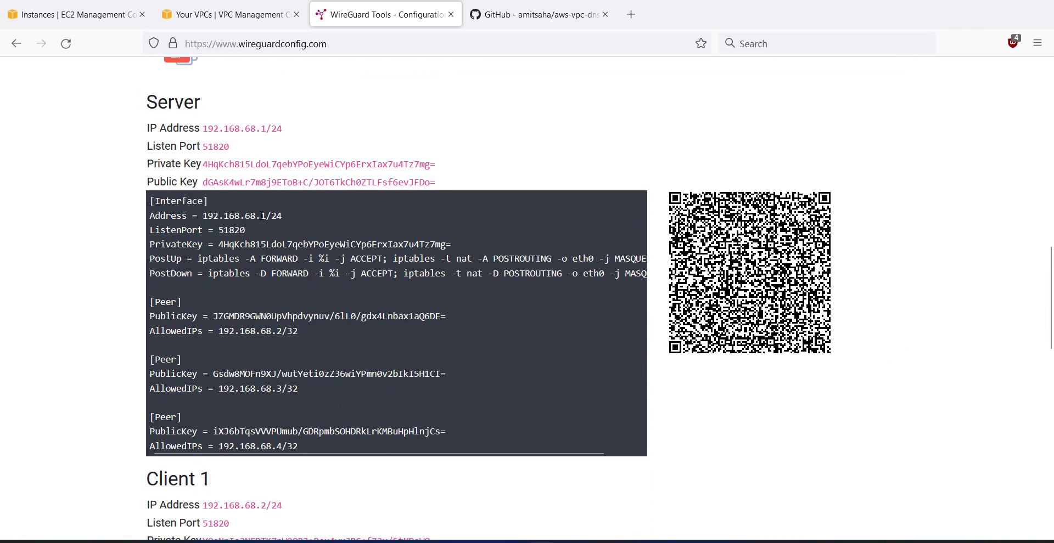
scroll(344, 365, "down", 2)
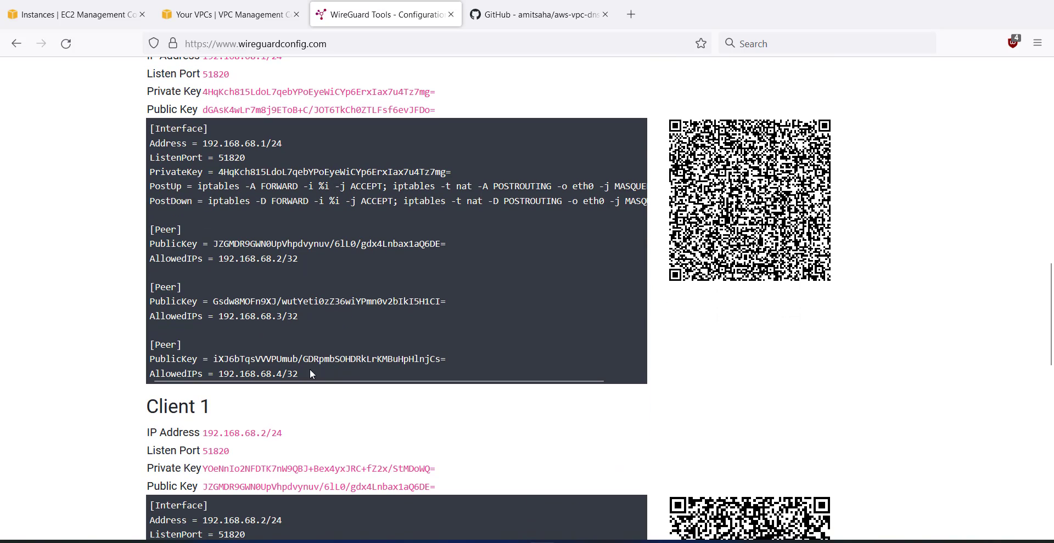
Step: Copy the whole generated Server configuration, from the [Interface] section through the last [Peer] section
scroll(309, 369, "up", 1)
left_click_drag(299, 372, 173, 130)
right_click(204, 136)
left_click(219, 146)
scroll(282, 245, "up", 2)
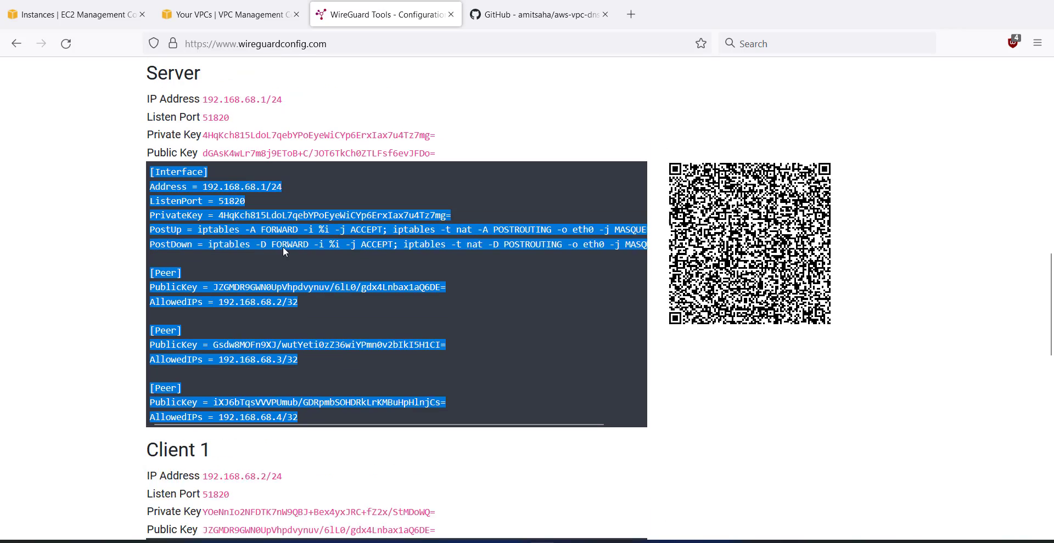
Step: In the SSH terminal, create /etc/wireguard/wg0.conf with nano and paste in the copied Server configuration, including its private key
left_click(588, 536)
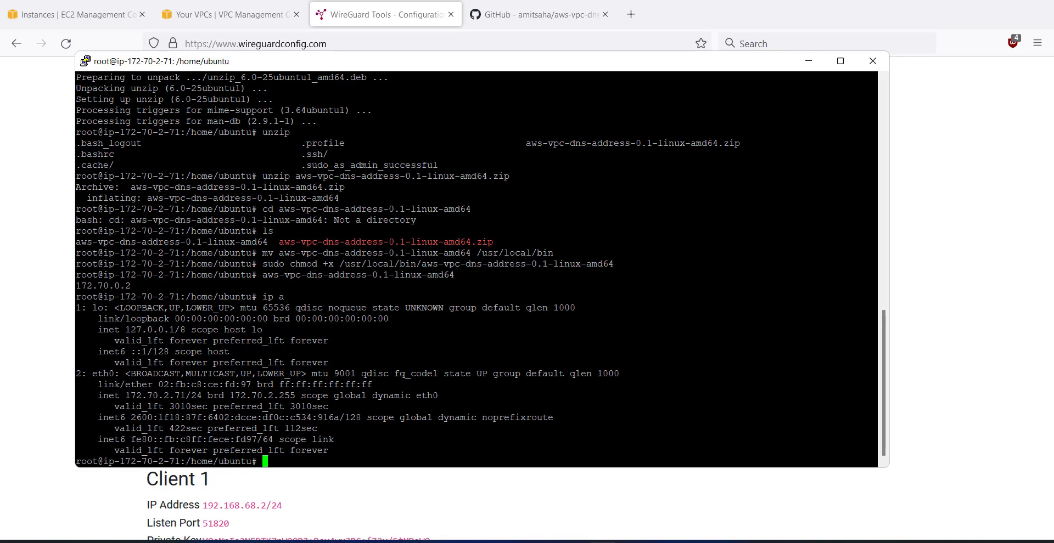
type("nano /etc/")
left_click(825, 207)
type("wireguard/wg0")
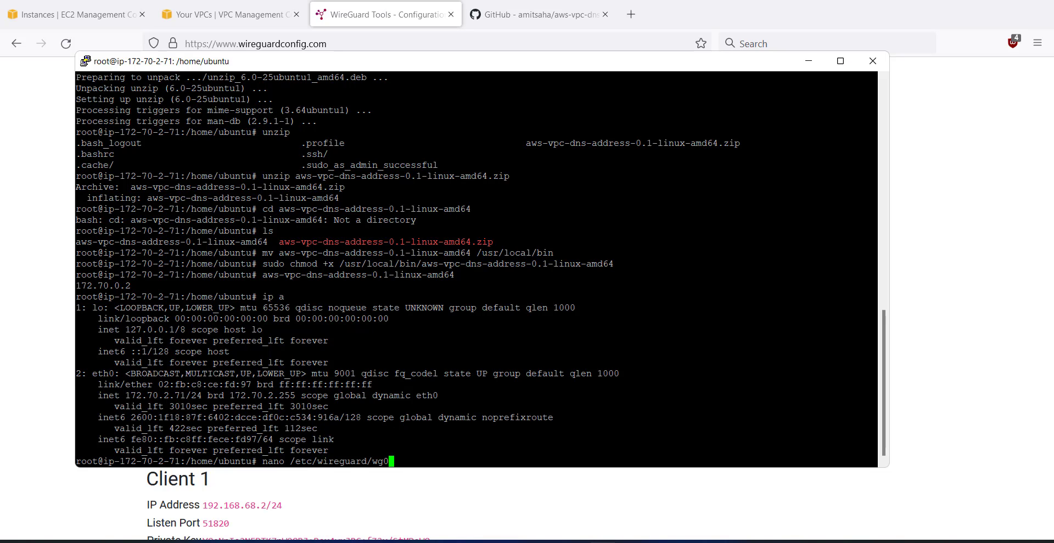
type(".conf")
key("Return")
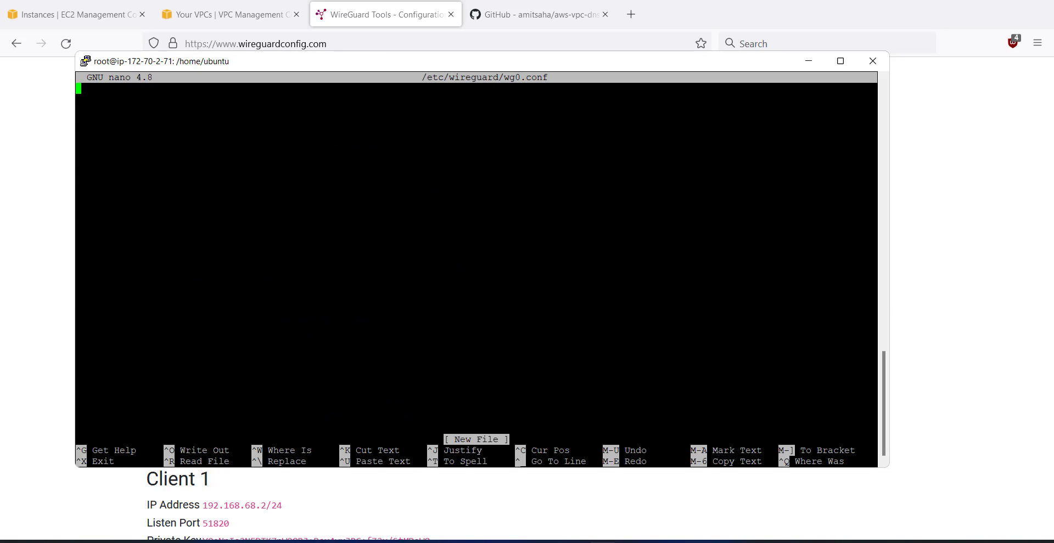
key("shift+Insert")
Step: Remove the extra blank lines between the entries of wg0.conf, keeping one between sections, and save the file
key("Up")
key("Up")
key("Up")
key("Up")
key("Up")
key("Up")
key("Up")
key("Up")
key("Up")
key("Up")
key("Up")
key("Up")
key("Up")
key("Up")
key("Up")
key("Up")
key("Up")
key("Up")
key("Up")
key("Up")
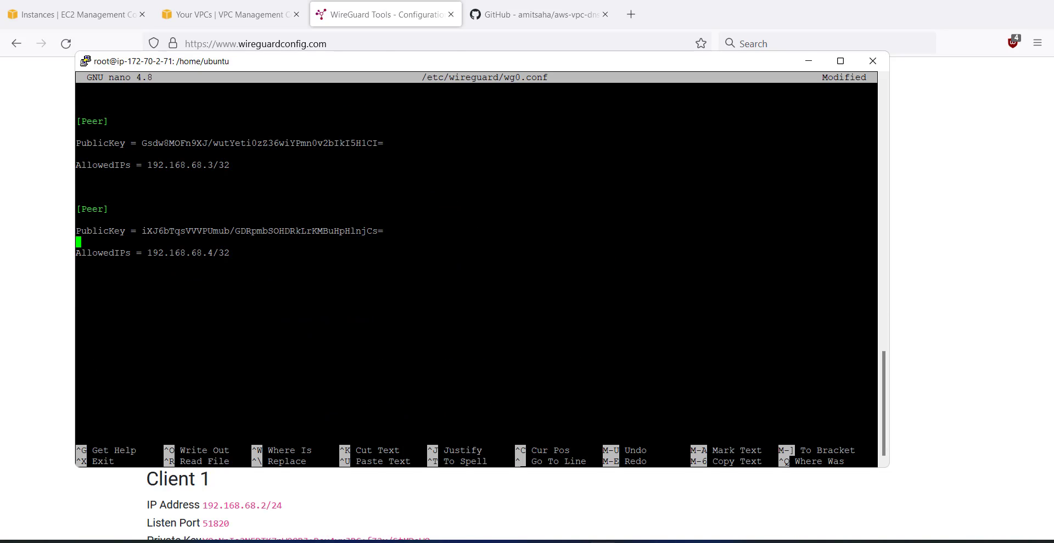
key("Down")
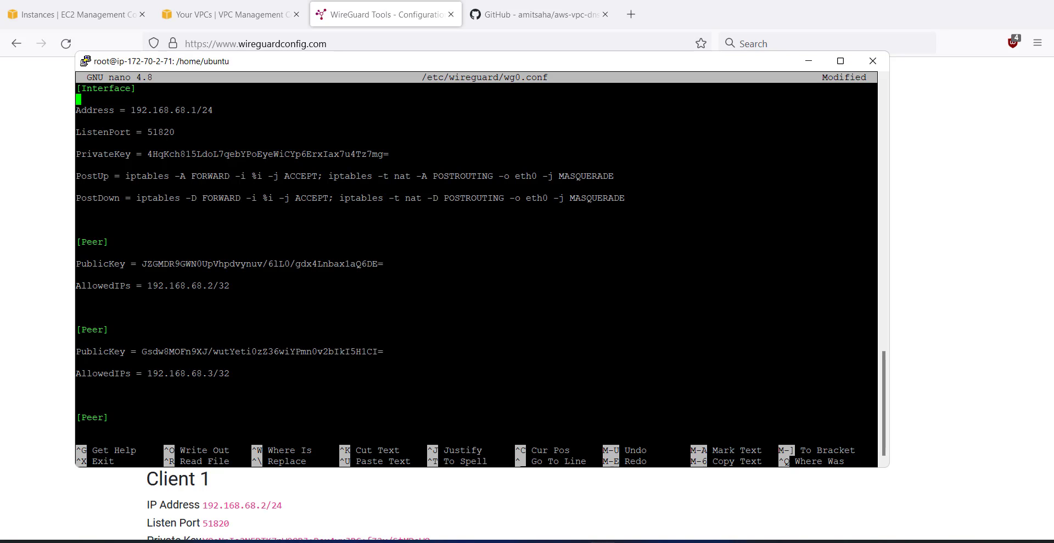
key("BackSpace")
key("Down")
key("Down")
key("Down")
key("BackSpace")
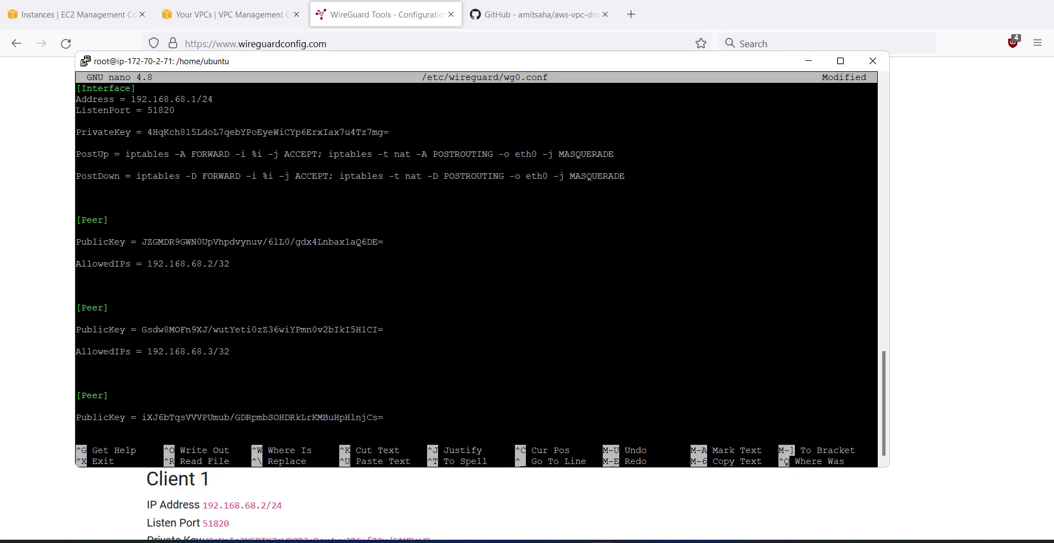
key("End")
key("Down")
key("BackSpace")
key("Down")
key("Down")
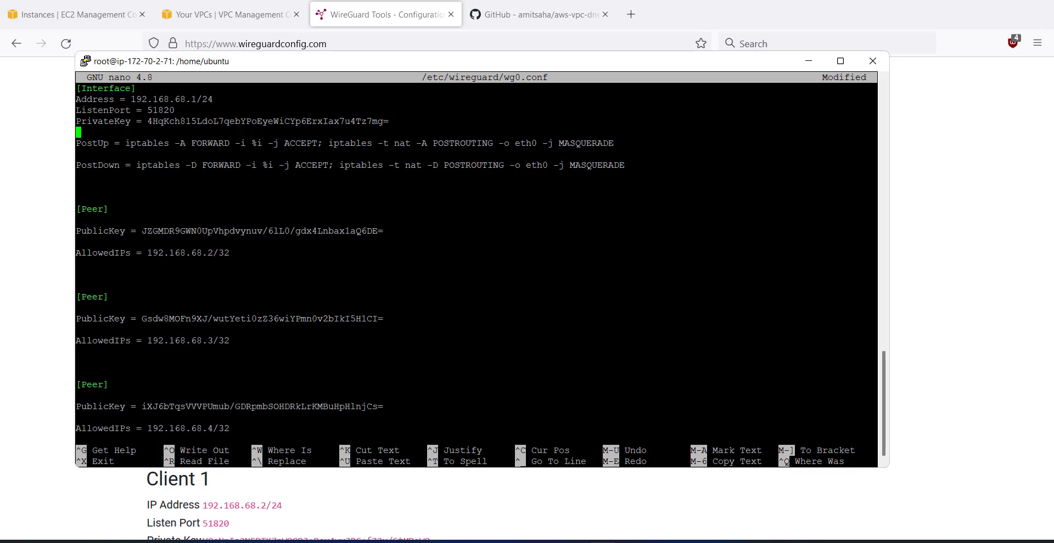
key("BackSpace")
key("Down")
key("Down")
key("BackSpace")
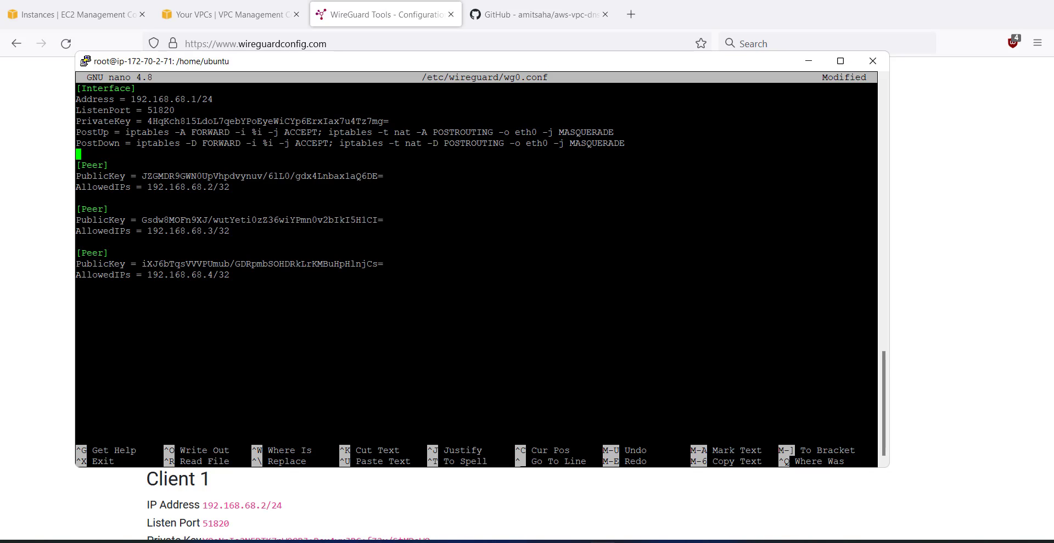
key("ctrl+x")
key("y")
key("Return")
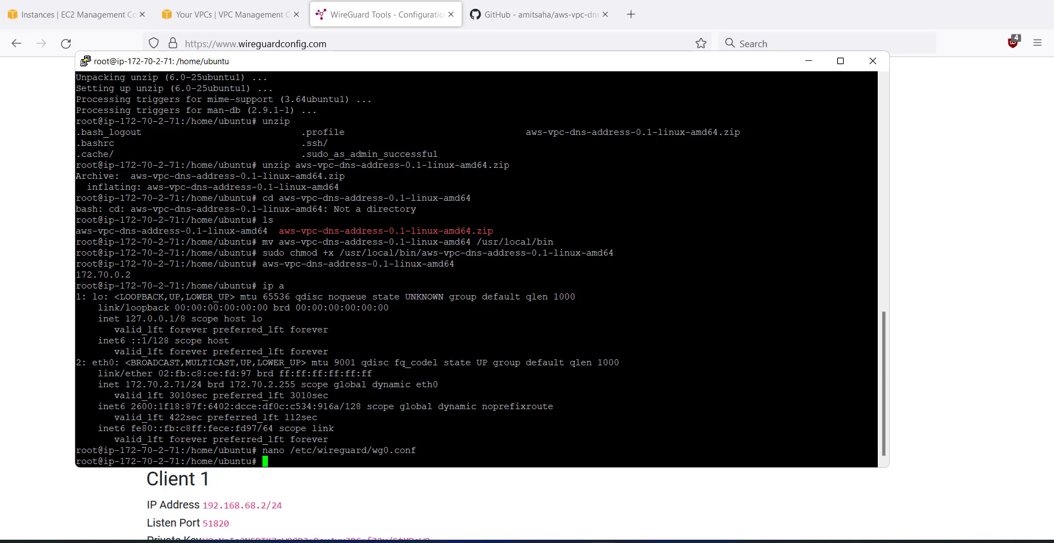
Step: Open /etc/sysctl.conf in nano and uncomment net.ipv4.ip_forward=1 to enable IPv4 packet forwarding
type("nano")
type("/etc/")
type("sysctl.")
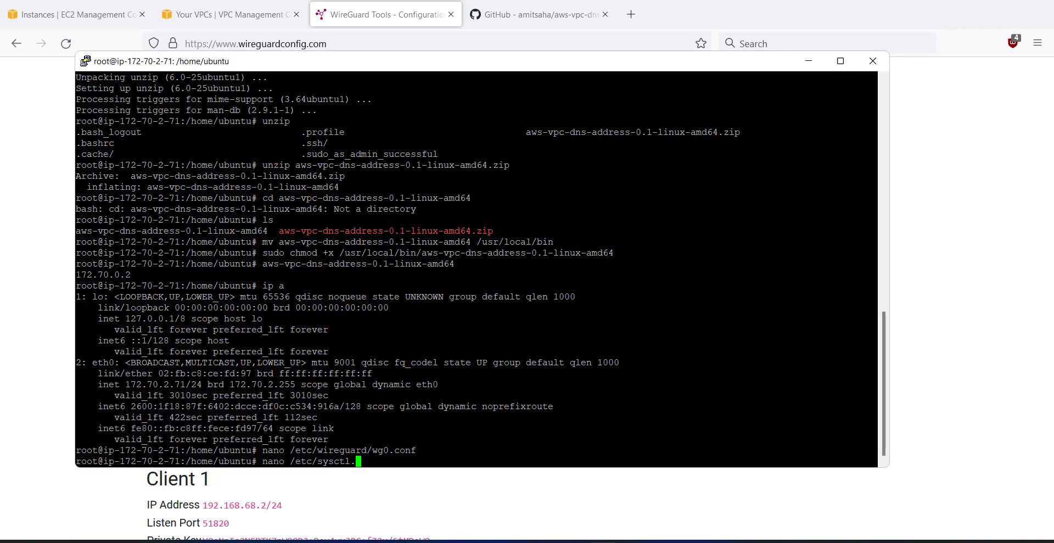
type("conf")
key("Return")
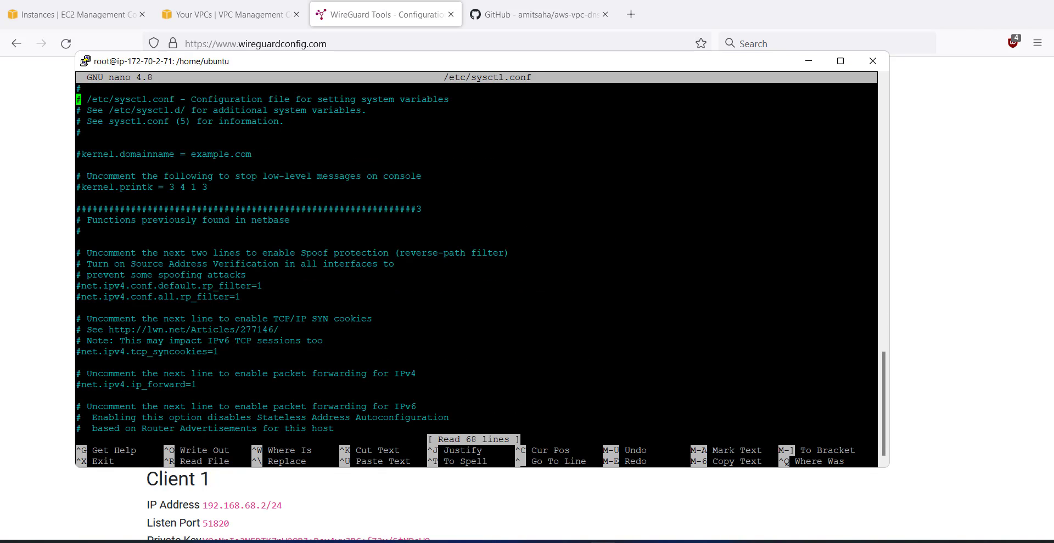
key("Down")
key("Down")
key("Down")
key("Down")
key("Down")
key("Down")
key("Down")
key("Down")
key("Down")
key("Down")
key("Down")
key("Down")
key("Down")
key("Down")
key("Down")
key("Down")
key("Down")
key("Down")
key("Down")
key("Down")
key("Down")
key("Down")
key("Down")
key("Down")
key("Down")
key("Down")
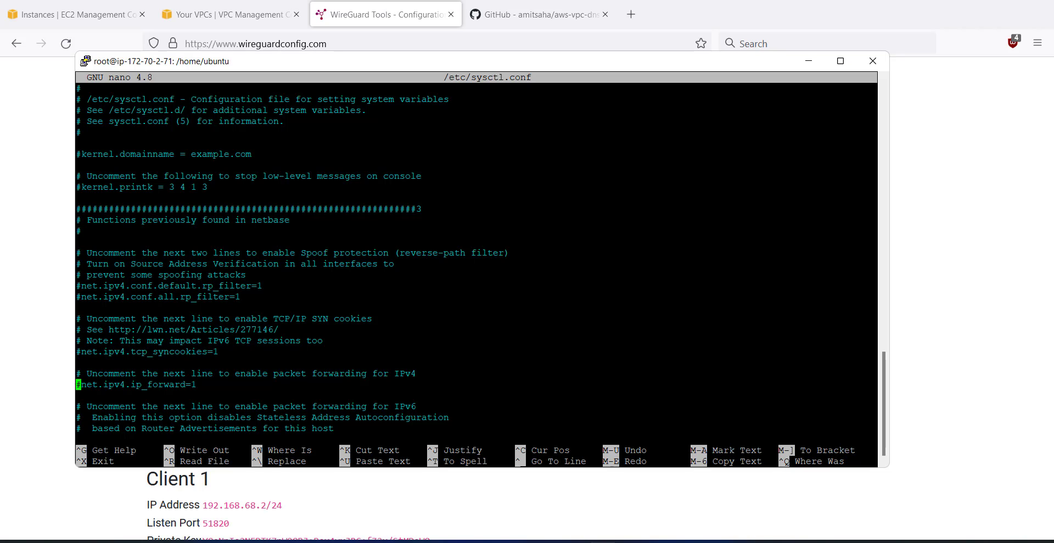
key("Delete")
Step: Uncomment net.ipv6.conf.all.forwarding=1 in sysctl.conf to enable IPv6 packet forwarding
key("Down")
key("Down")
key("Down")
key("Down")
key("Down")
key("Down")
key("Down")
key("Down")
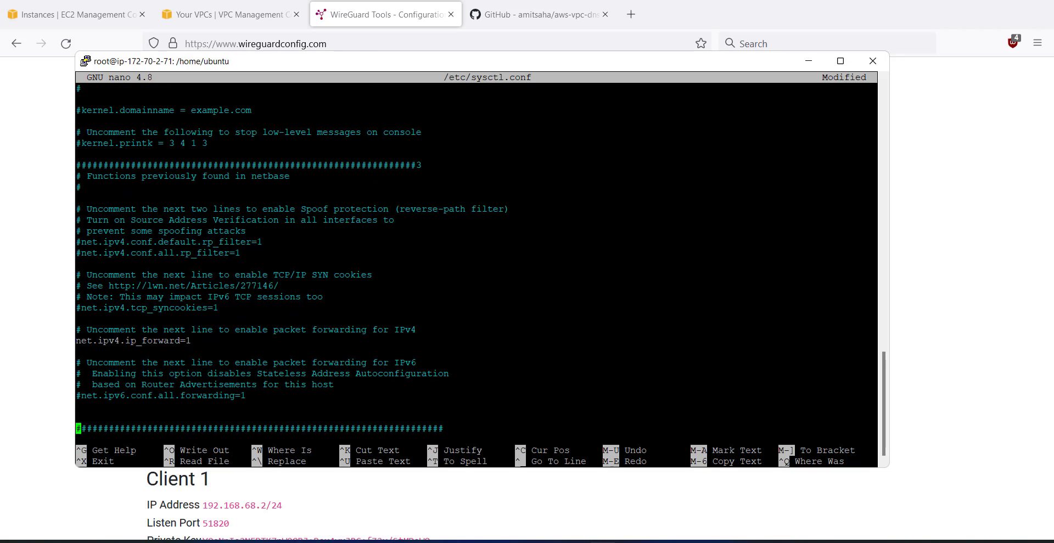
key("Down")
key("Up")
key("Up")
key("Up")
key("Up")
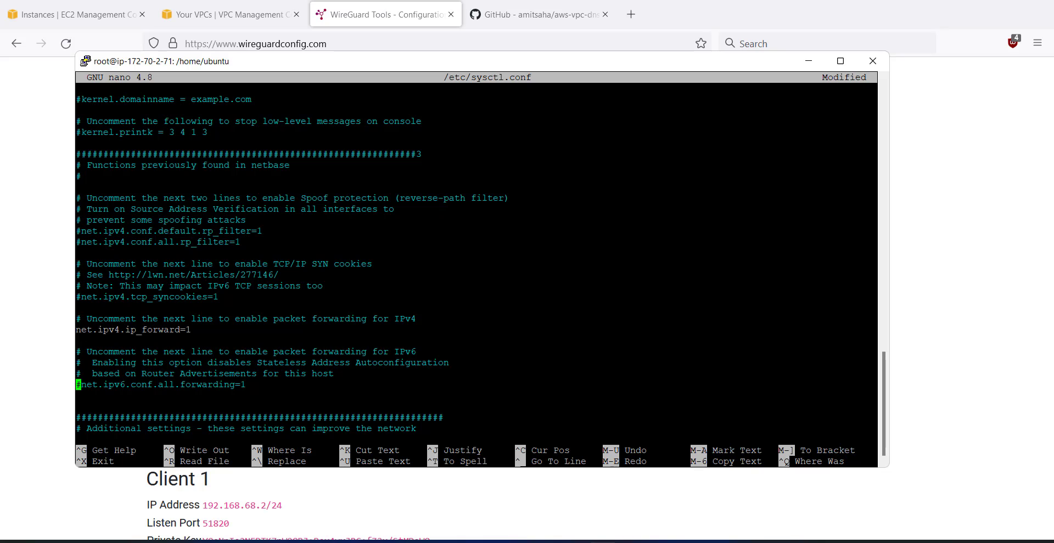
key("Right")
key("BackSpace")
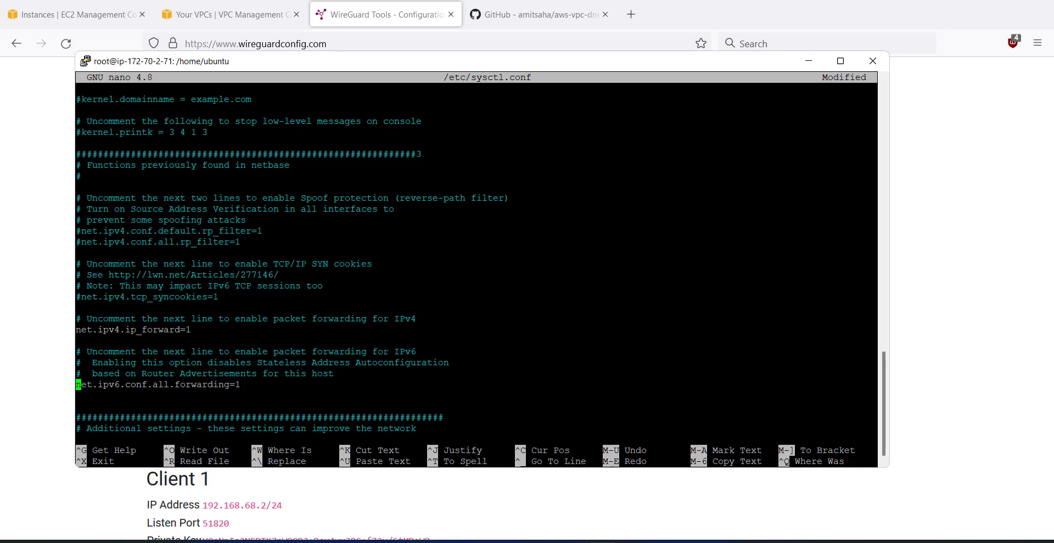
Step: Save and close /etc/sysctl.conf, and load the forwarding settings with sysctl -p
key("ctrl+x")
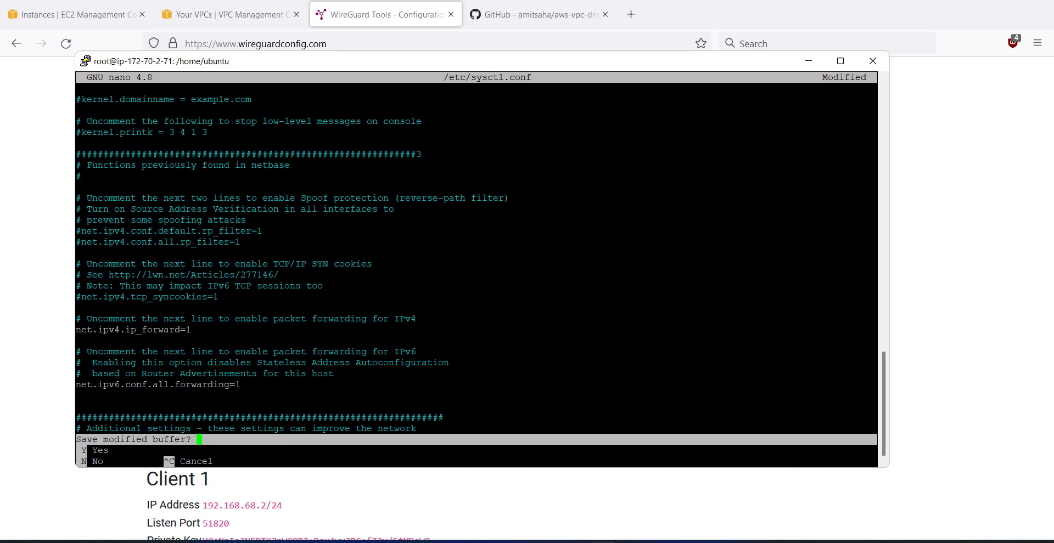
key("y")
key("Return")
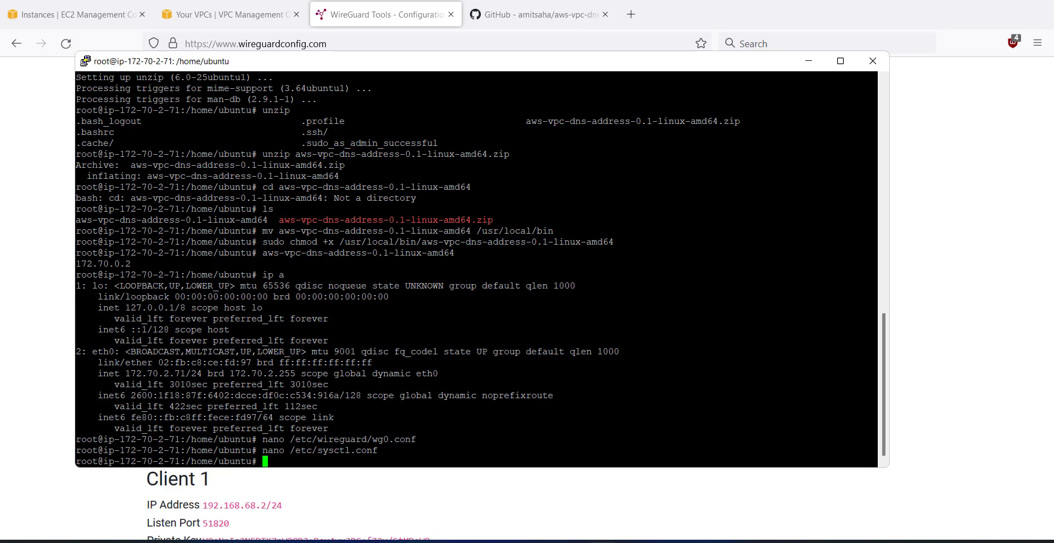
type("sysctl -p")
key("Return")
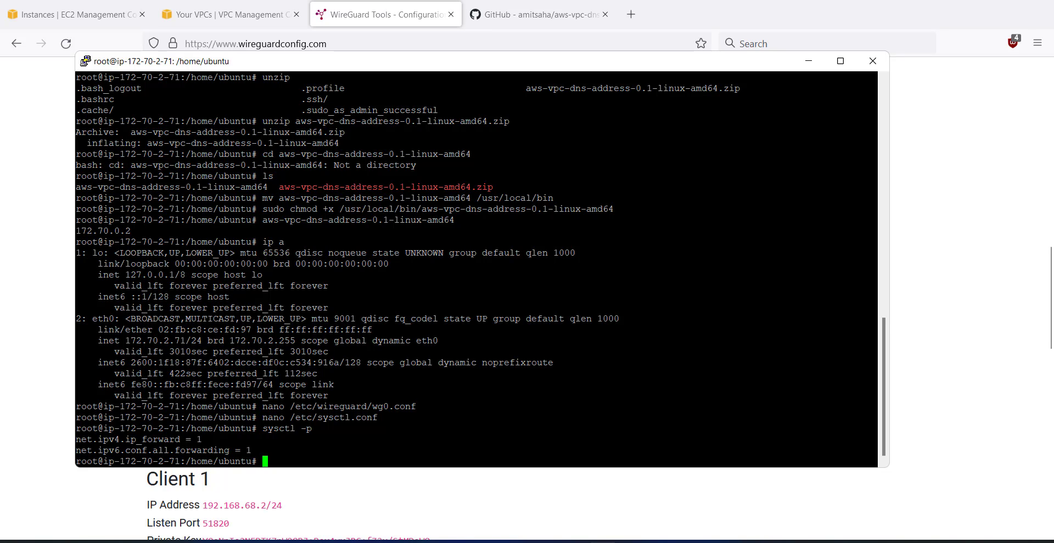
Step: Bring up the wg0 tunnel with wg-quick up wg0 and display its status with wg show wg0
type("wg-quick up wg0")
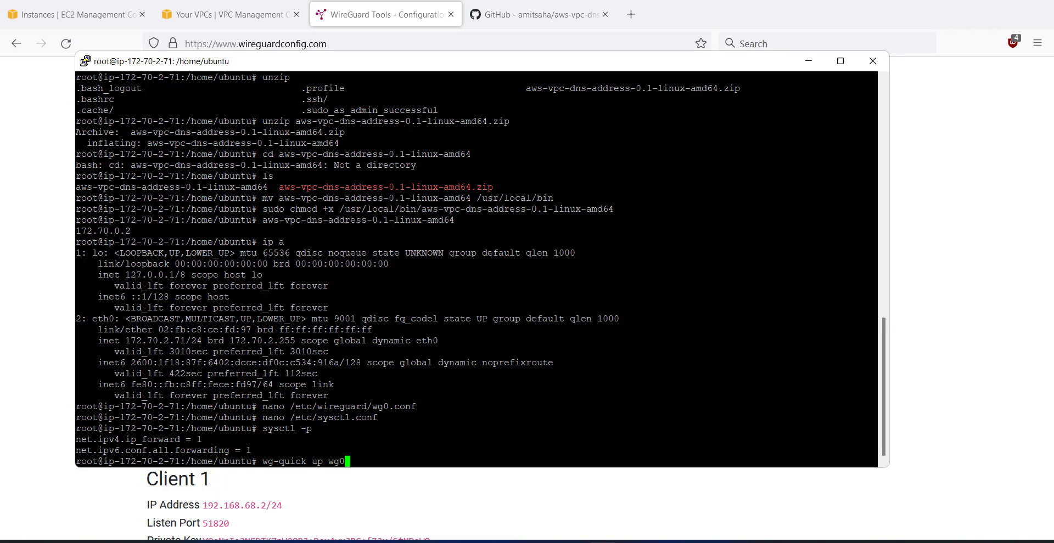
key("Return")
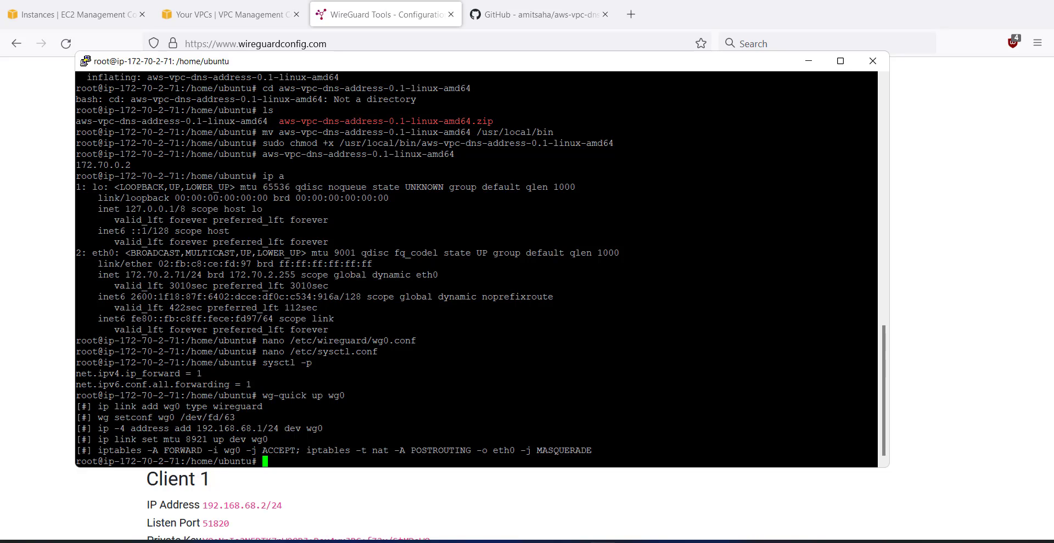
type("wg show wg0")
key("Return")
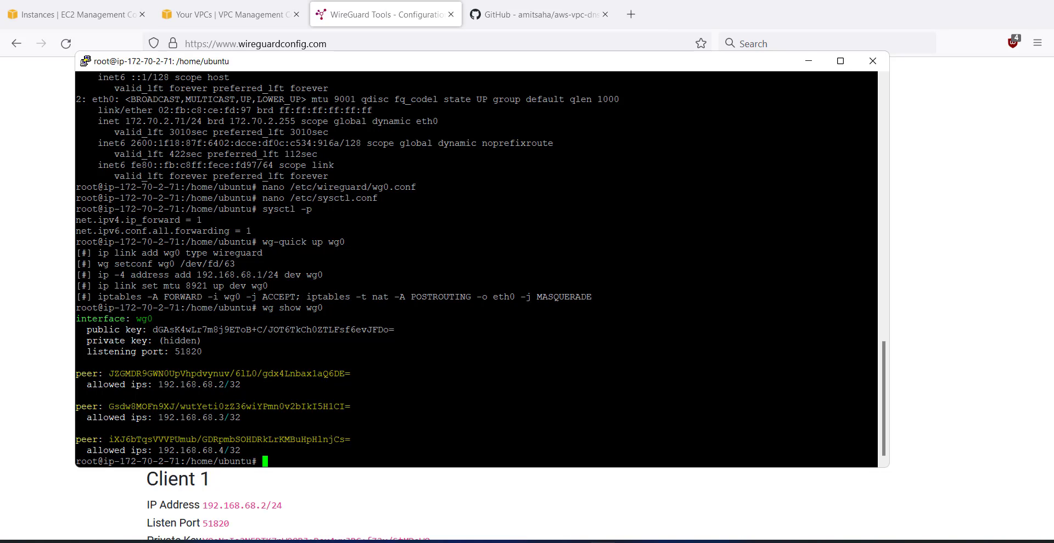
Step: Enable the wg-quick@wg0 service at boot with systemctl and clear the terminal
type("systemctl enable wg-qu")
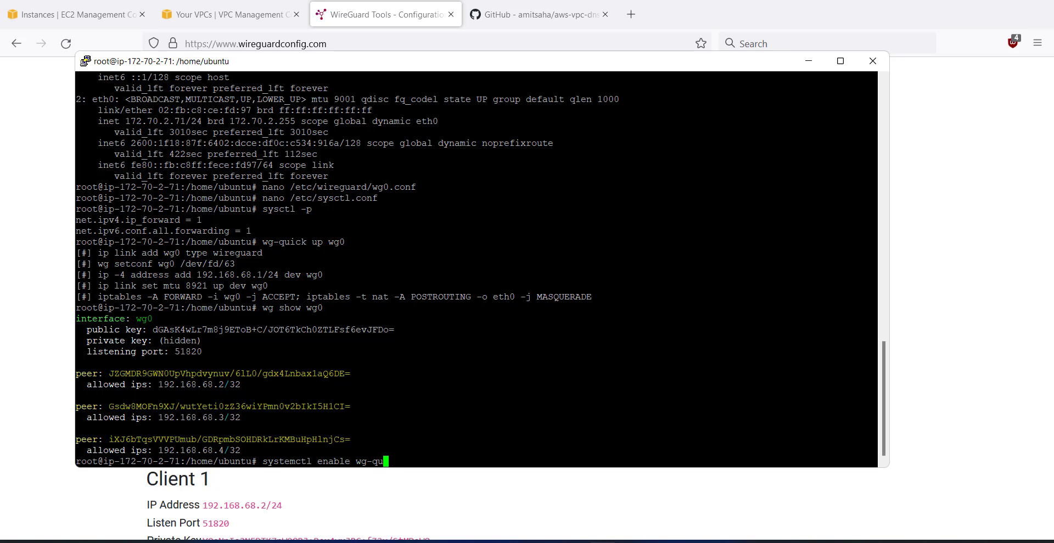
type("ick@")
type("wg0")
key("Return")
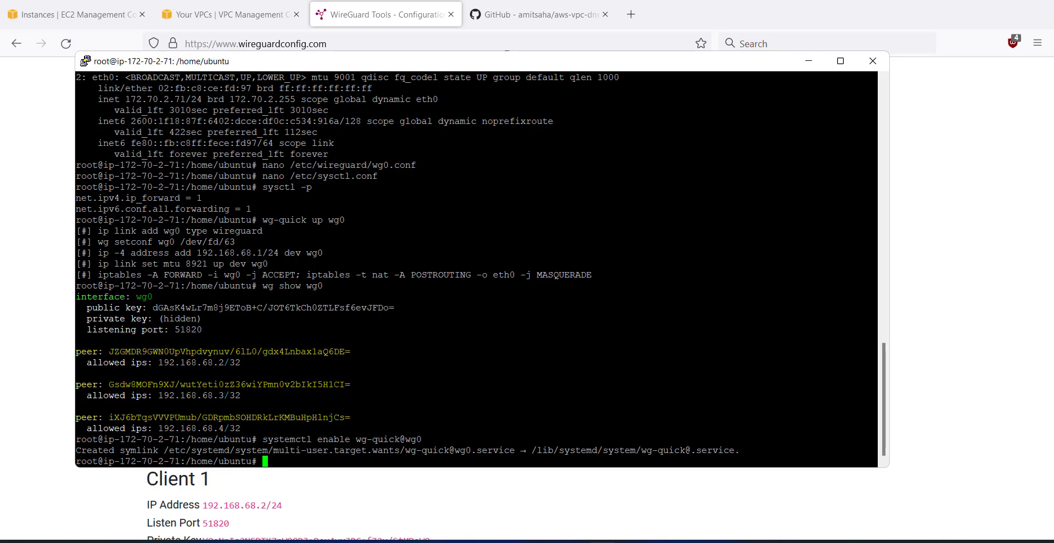
type("clear")
key("Return")
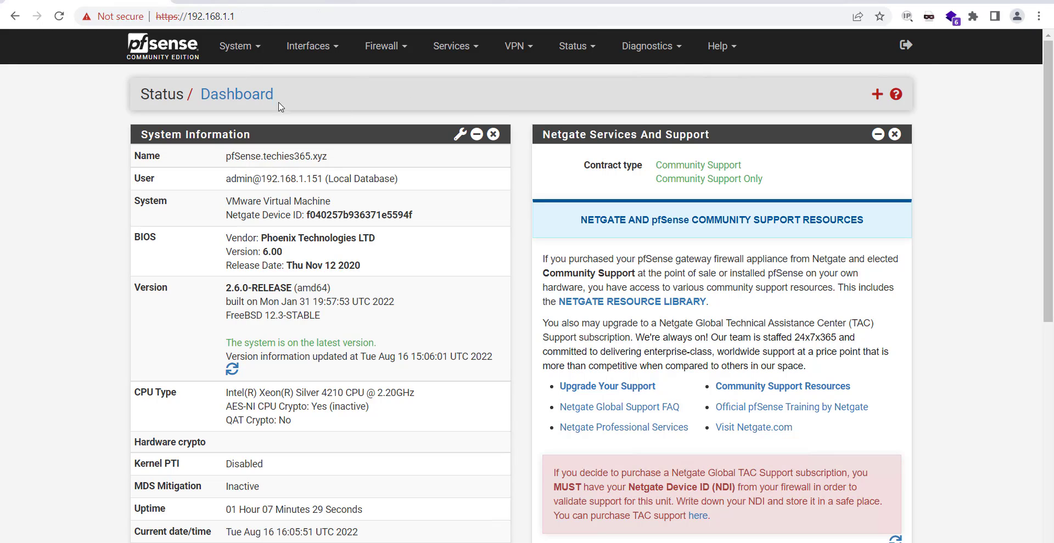
Step: Switch to the pfSense web interface, search the available packages for wireguard, and install the WireGuard package
left_click(261, 58)
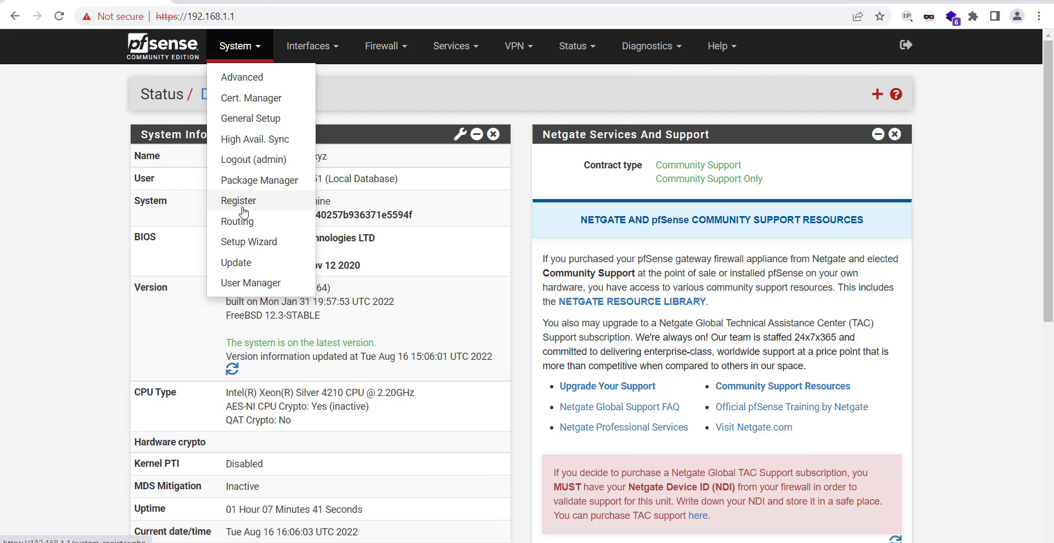
left_click(285, 180)
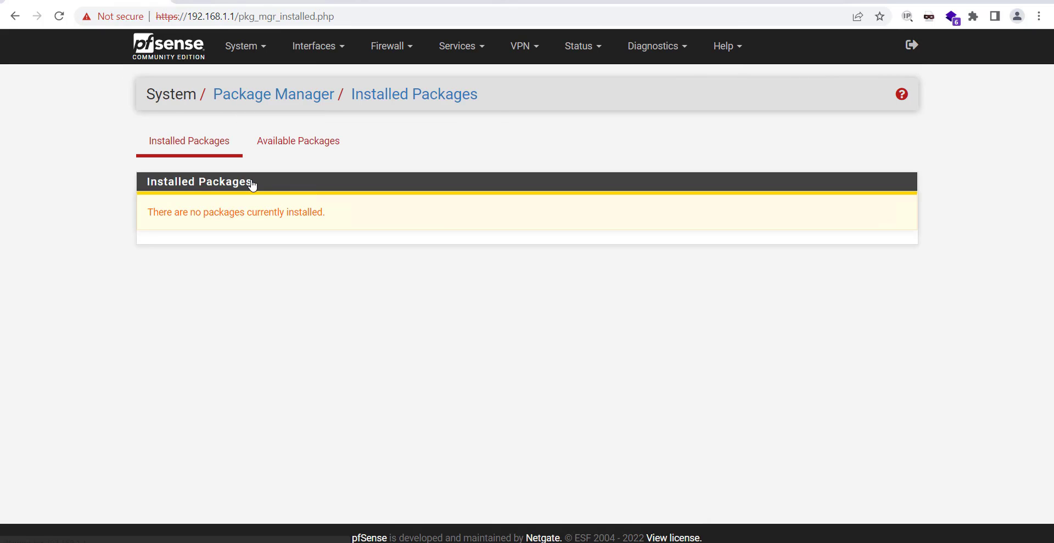
left_click(319, 144)
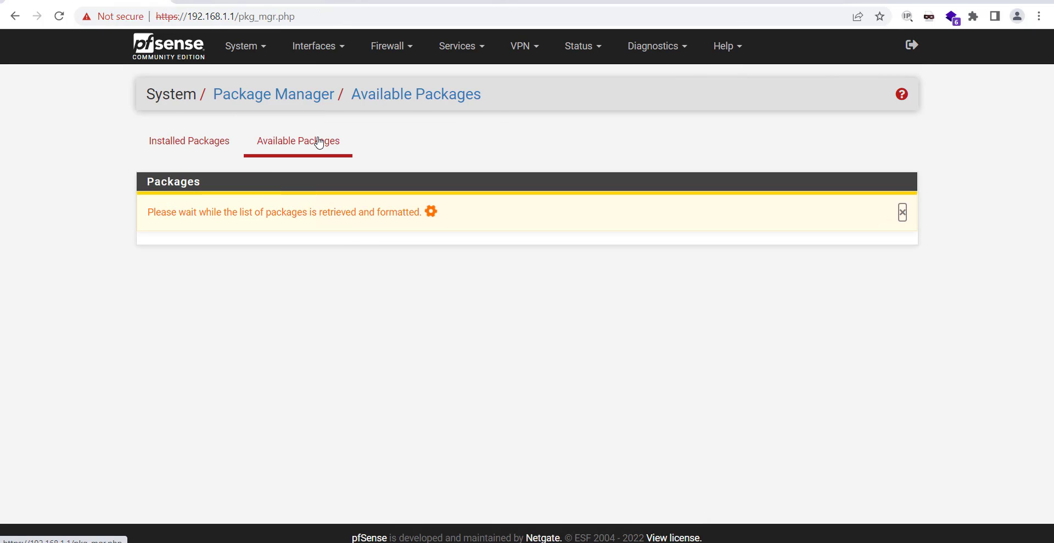
left_click(358, 204)
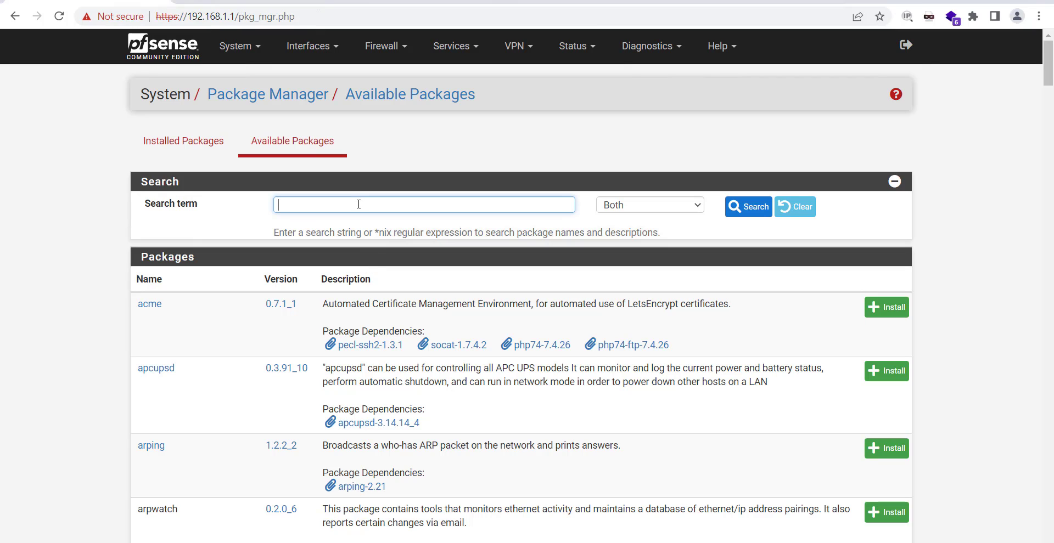
type("wireguard")
key("Return")
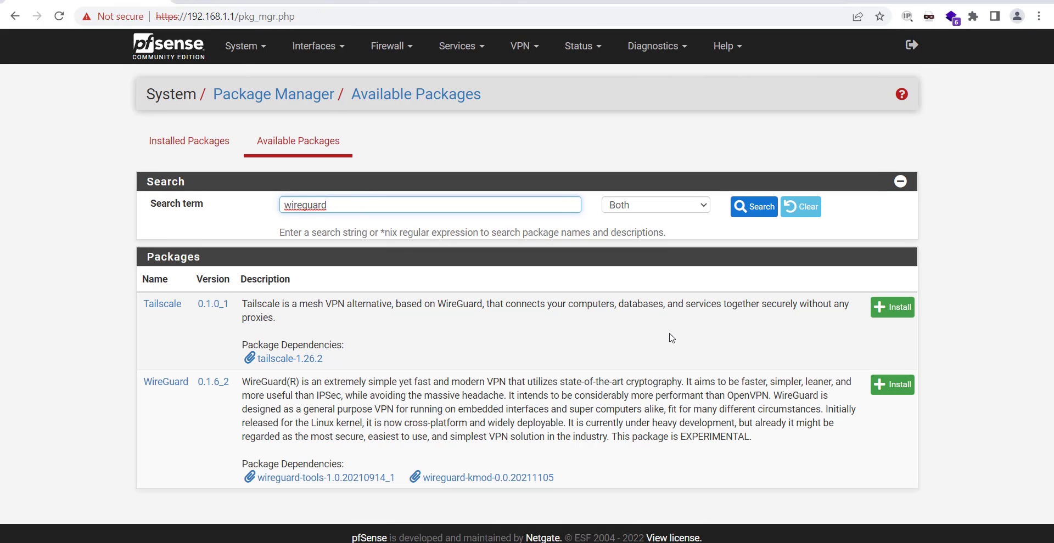
left_click(879, 385)
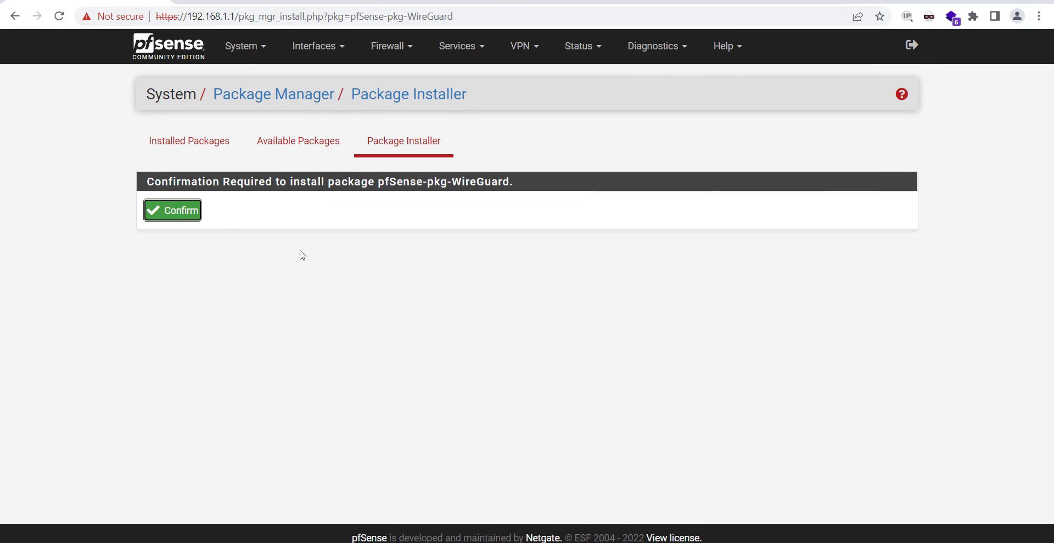
left_click(175, 211)
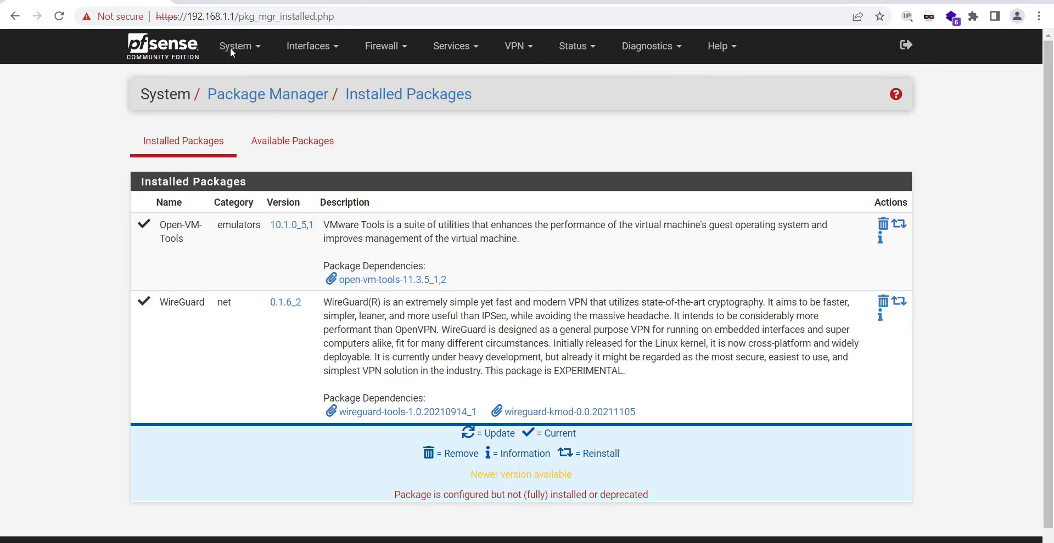
Step: Enable WireGuard in the general settings of the VPN's WireGuard section, and save and apply the change
left_click(462, 55)
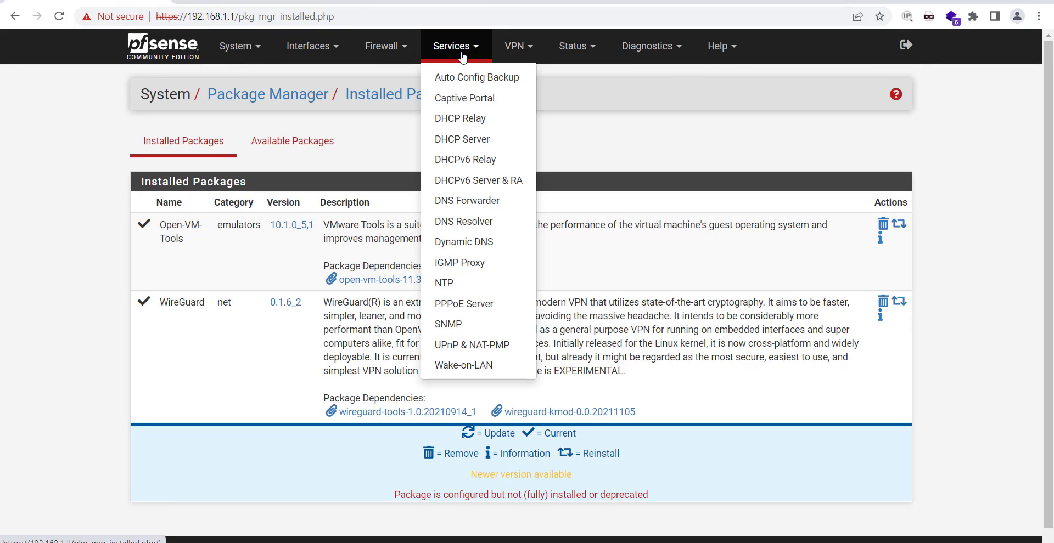
left_click(514, 47)
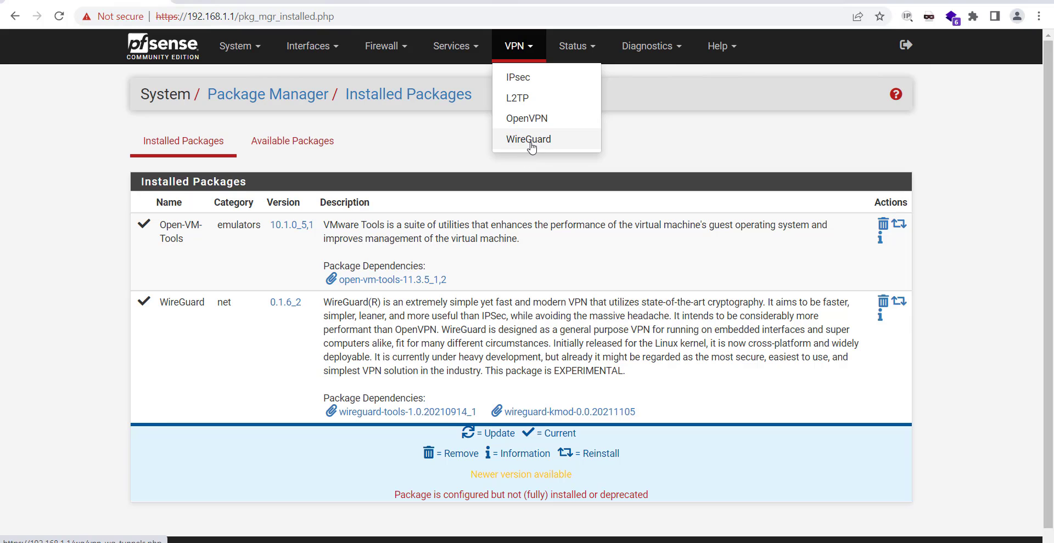
left_click(524, 136)
left_click(285, 147)
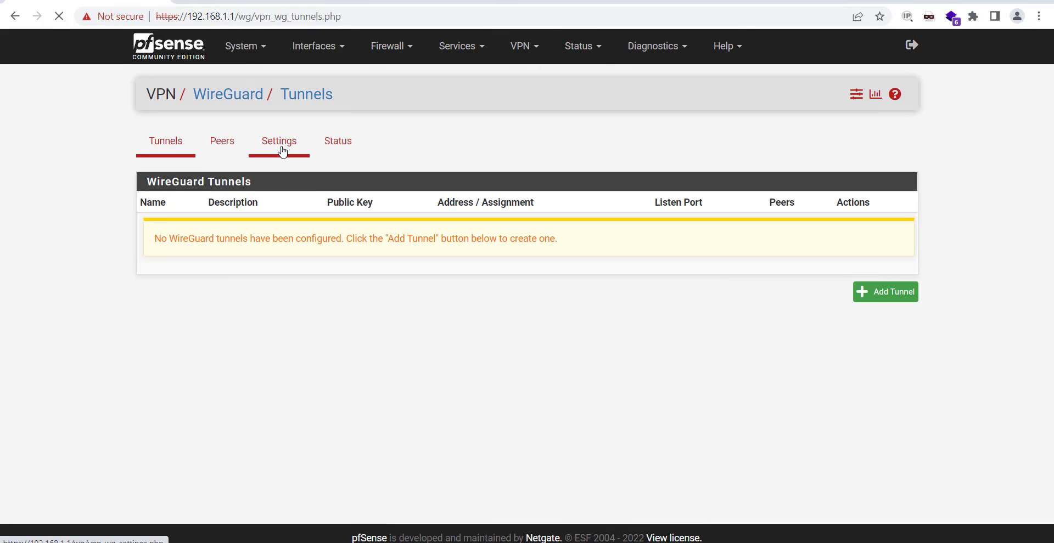
left_click(271, 208)
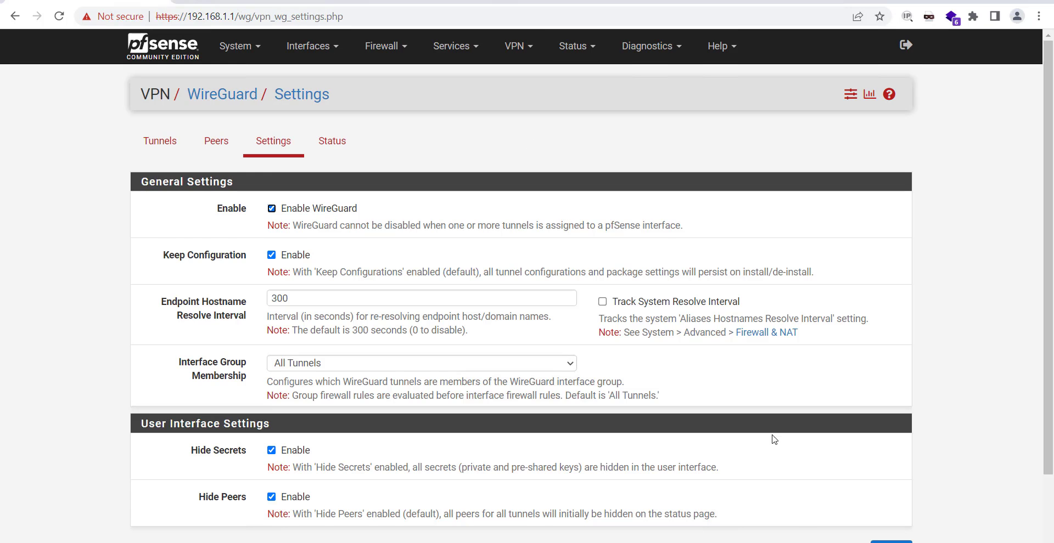
scroll(771, 441, "down", 2)
left_click(895, 475)
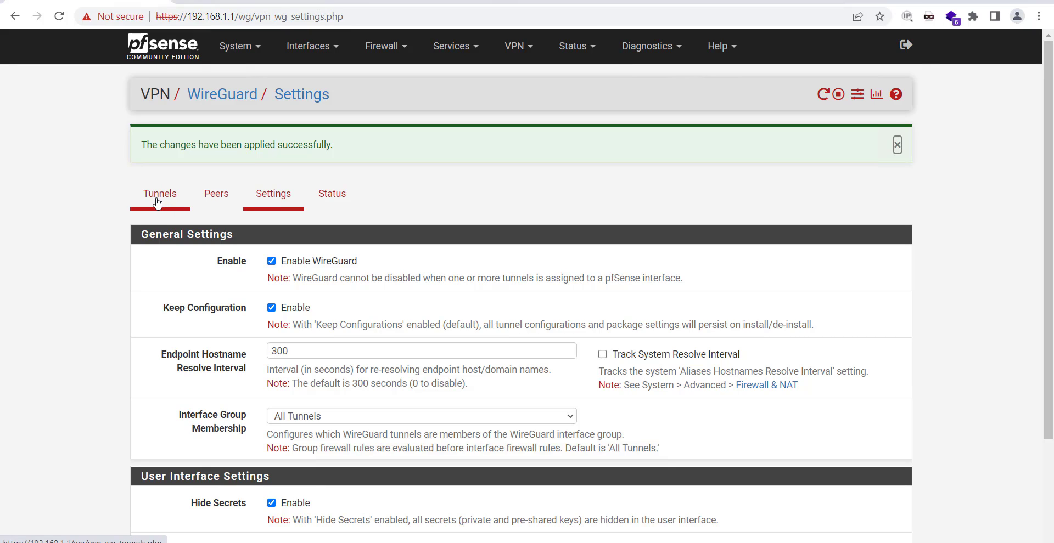
Step: Add a WireGuard tunnel with the description WireGuard Client and listen port 51820
left_click(157, 203)
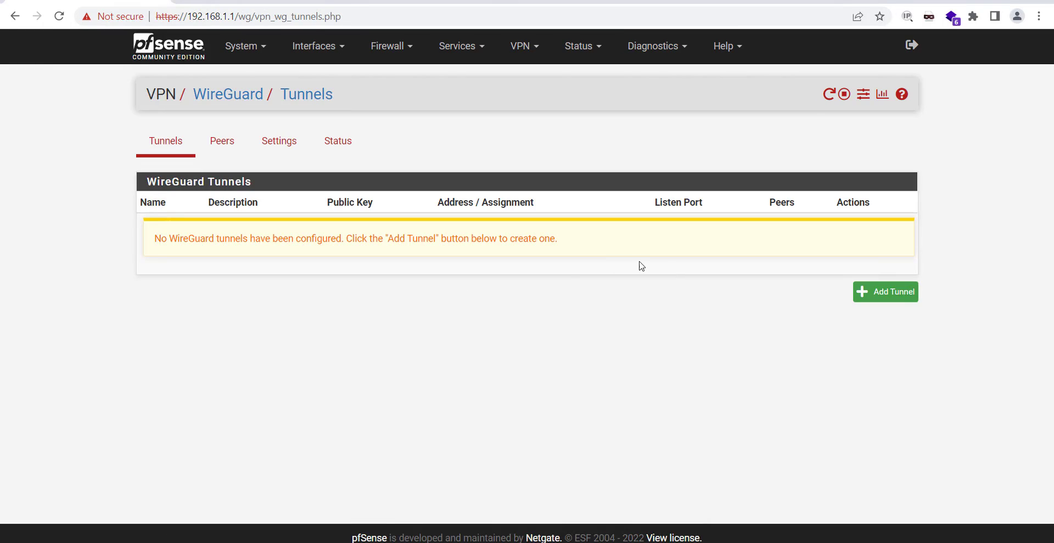
left_click(878, 292)
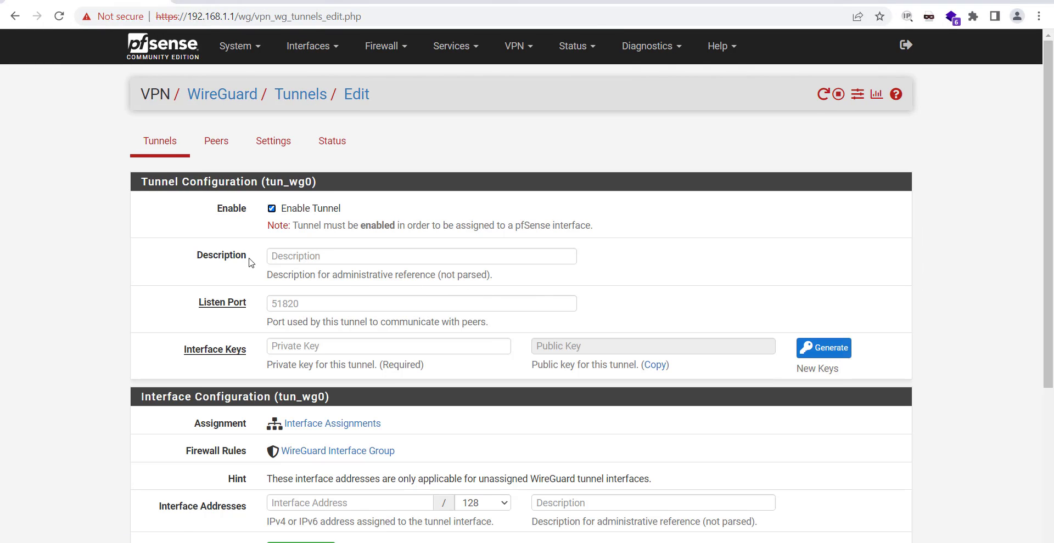
left_click(305, 254)
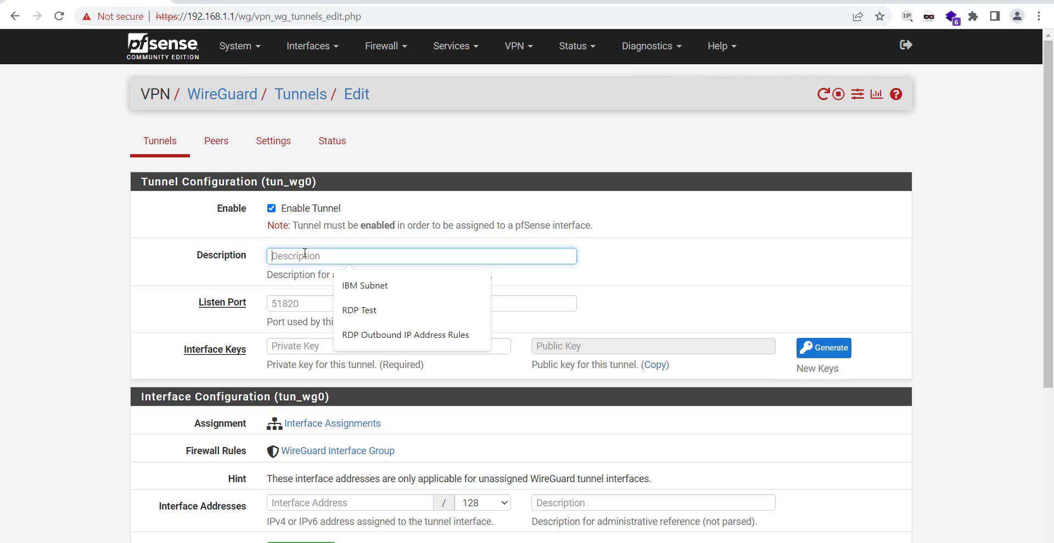
type("WireGuard ")
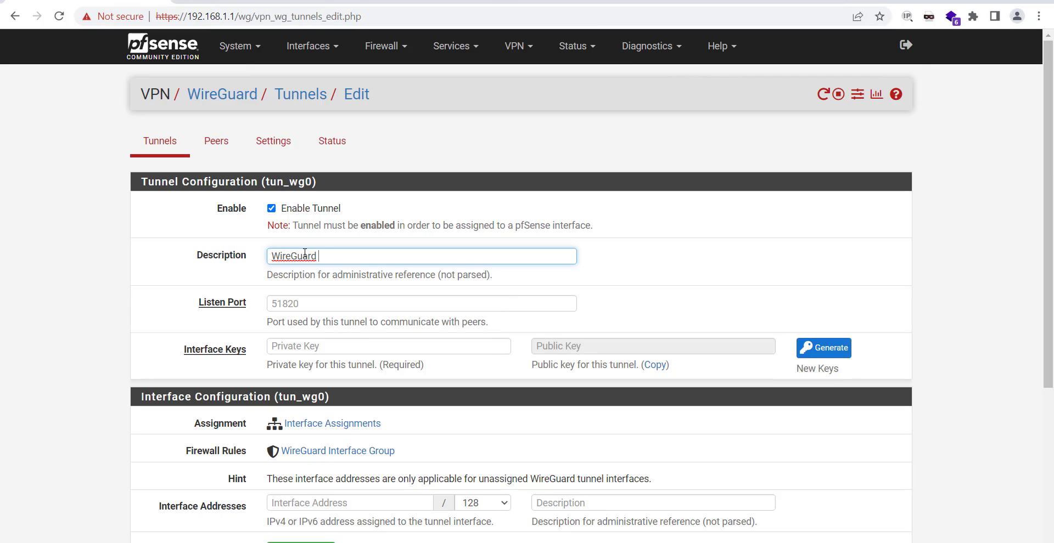
type("Client")
left_click(294, 302)
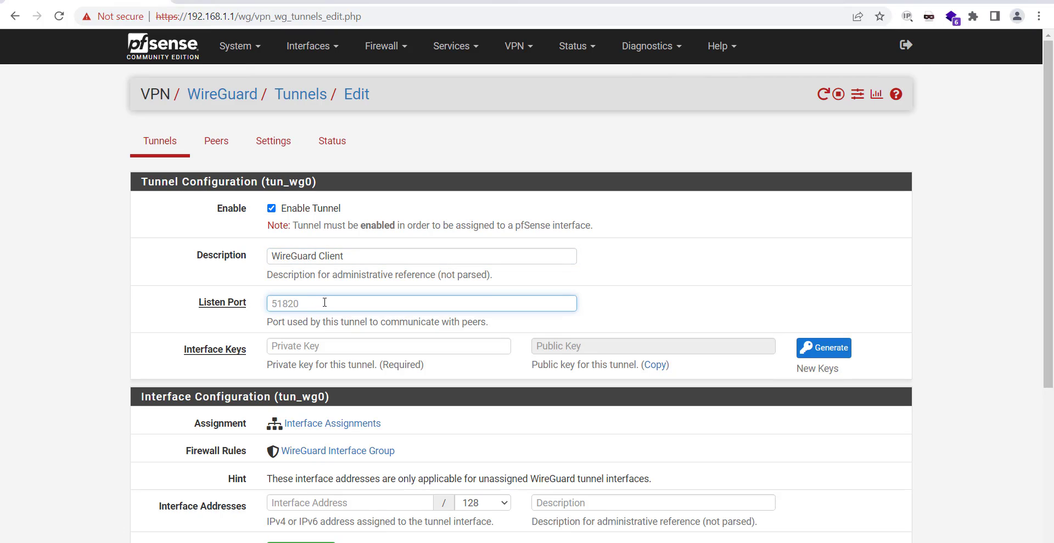
type("51820")
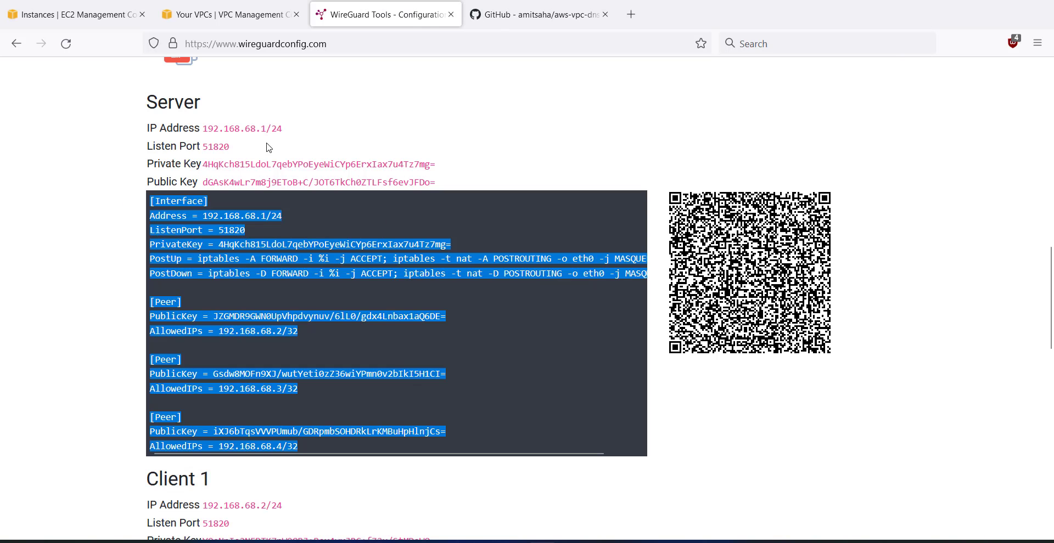
Step: Switch to the WireGuard Tools configuration page and copy the private key from Client 1's Interface block
left_click(239, 297)
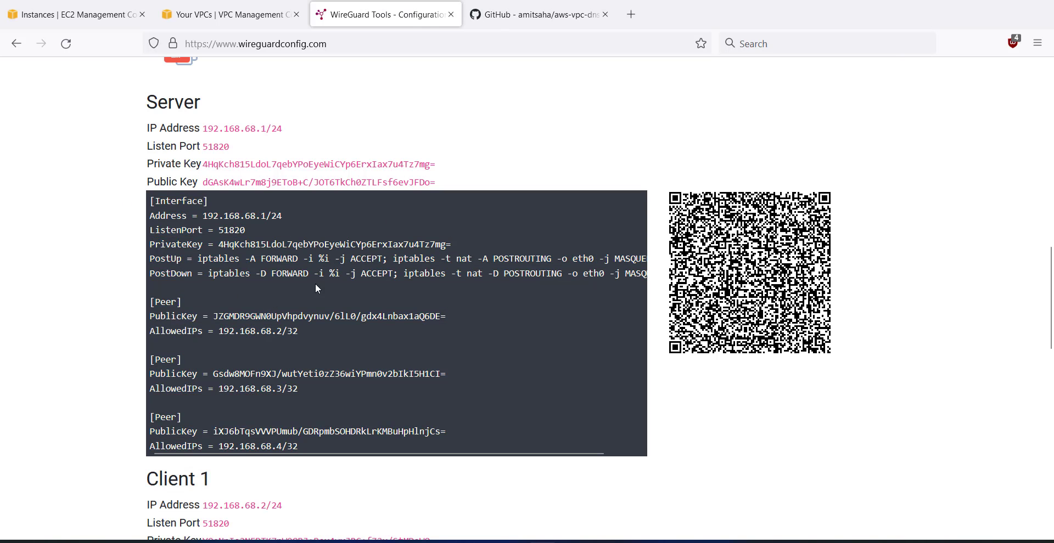
scroll(316, 284, "down", 4)
scroll(277, 308, "up", 2)
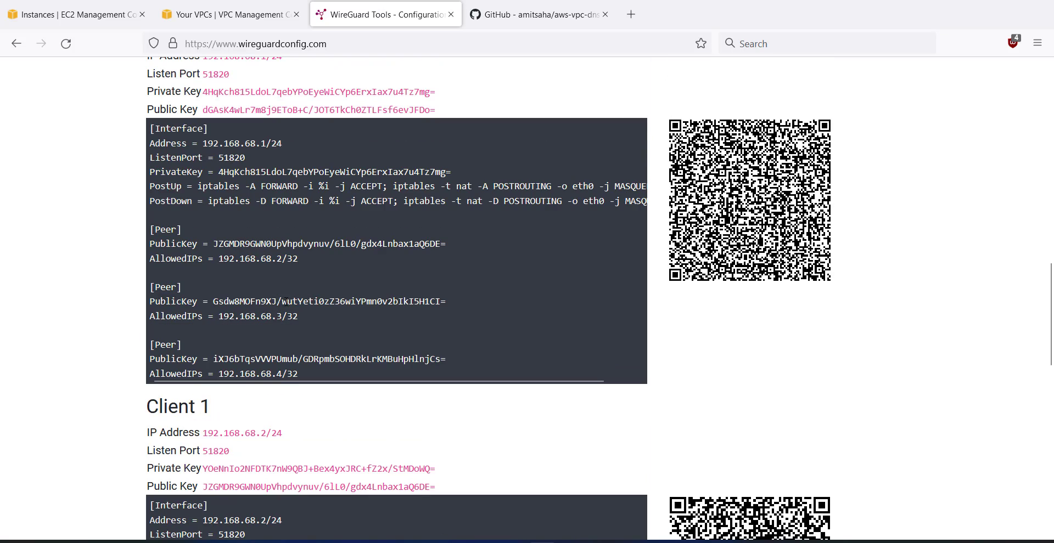
scroll(294, 311, "down", 5)
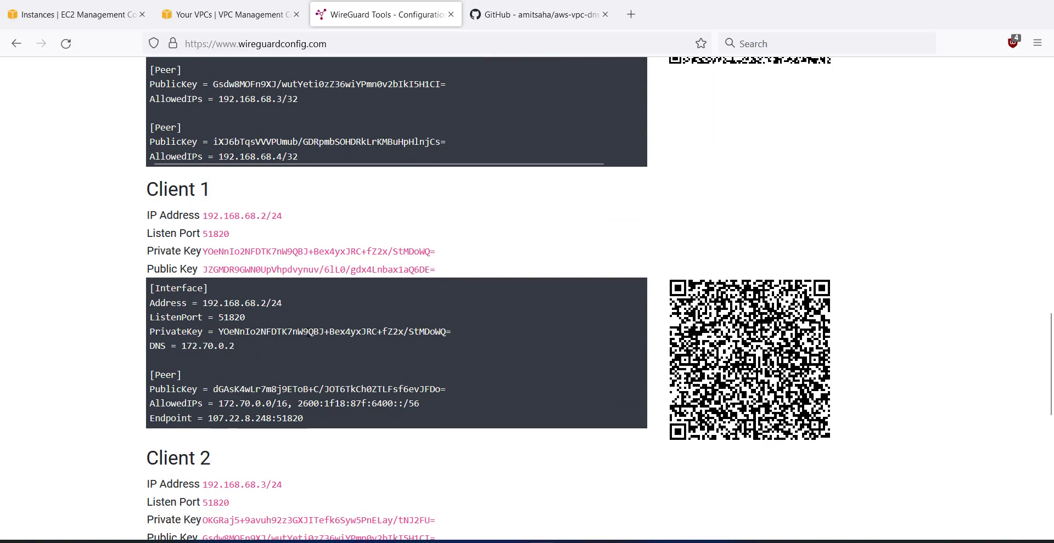
scroll(307, 334, "down", 5)
scroll(407, 352, "down", 1)
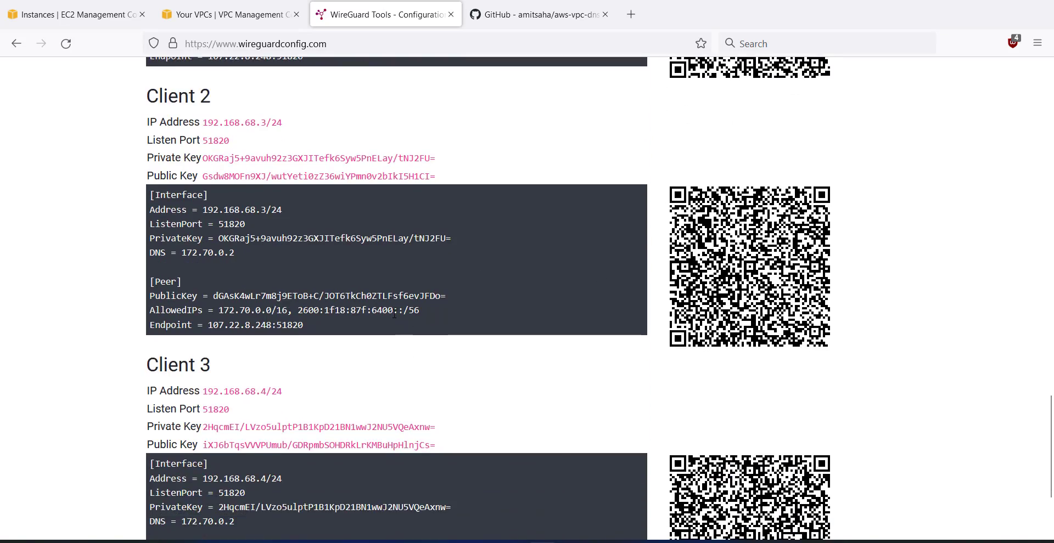
scroll(388, 314, "up", 1)
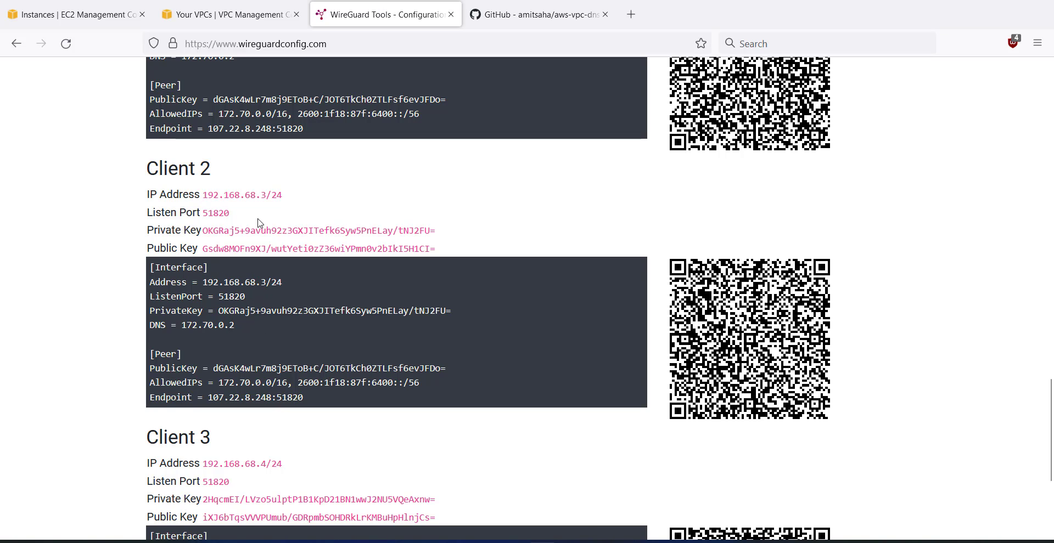
scroll(297, 284, "up", 4)
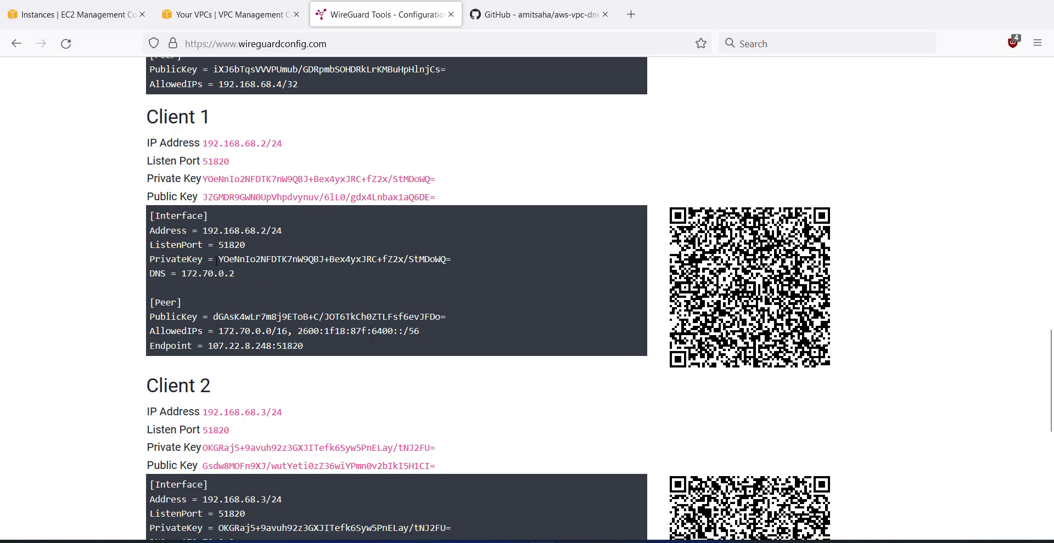
left_click_drag(220, 262, 450, 263)
right_click(450, 263)
left_click(471, 275)
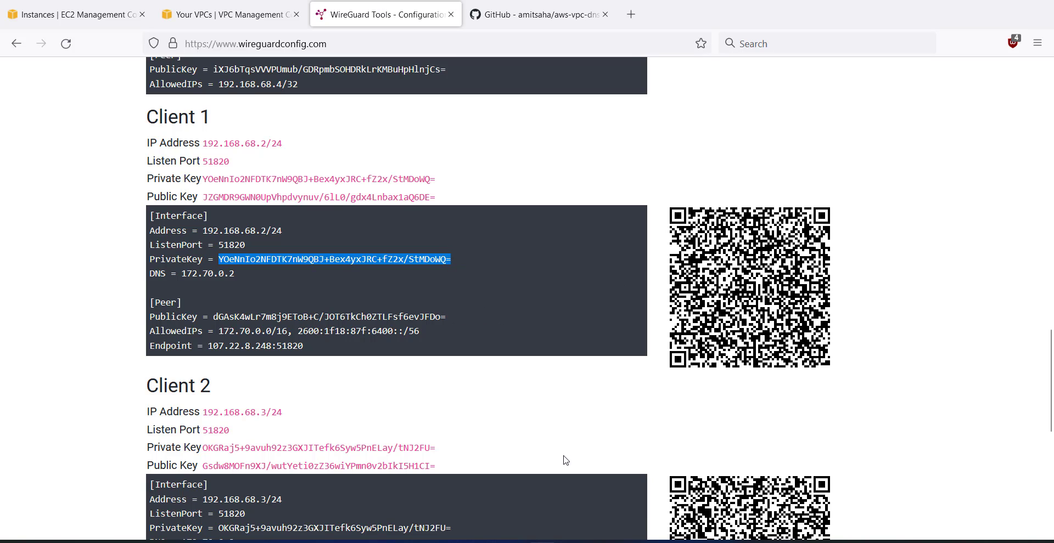
Step: Switch back to pfSense and paste the copied Client 1 private key into the tunnel's private interface key field
key("alt+Tab")
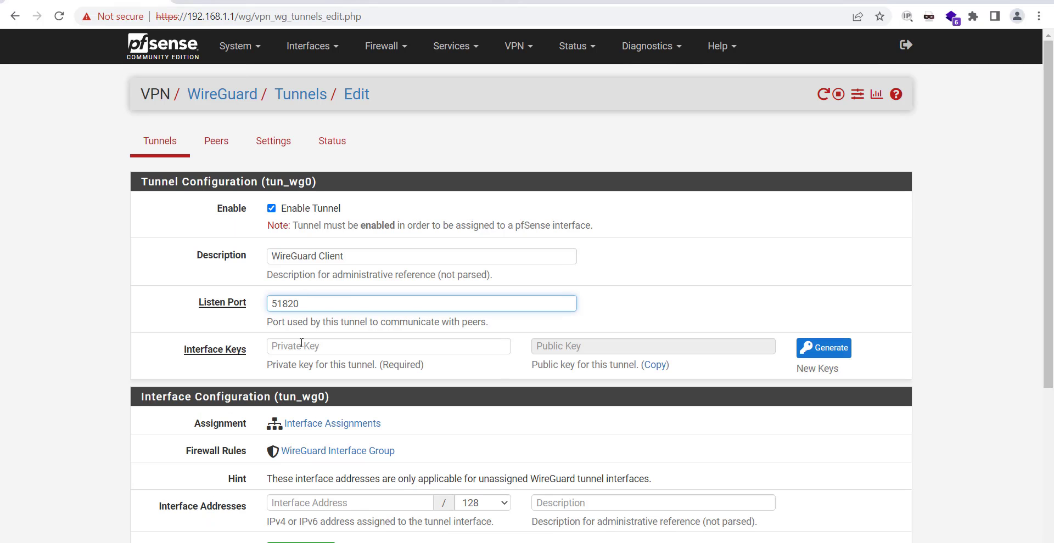
left_click(300, 347)
key("ctrl+v")
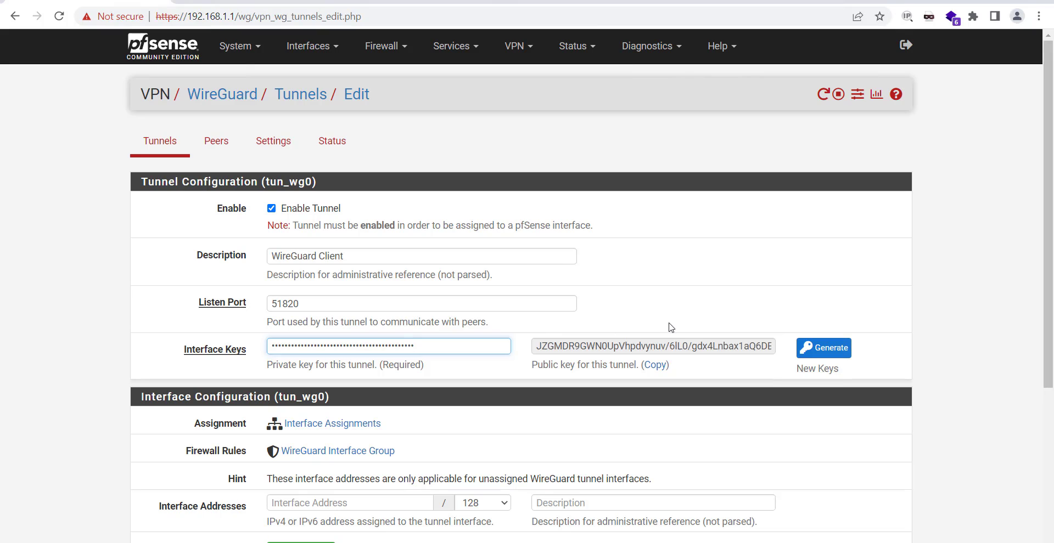
left_click(665, 343)
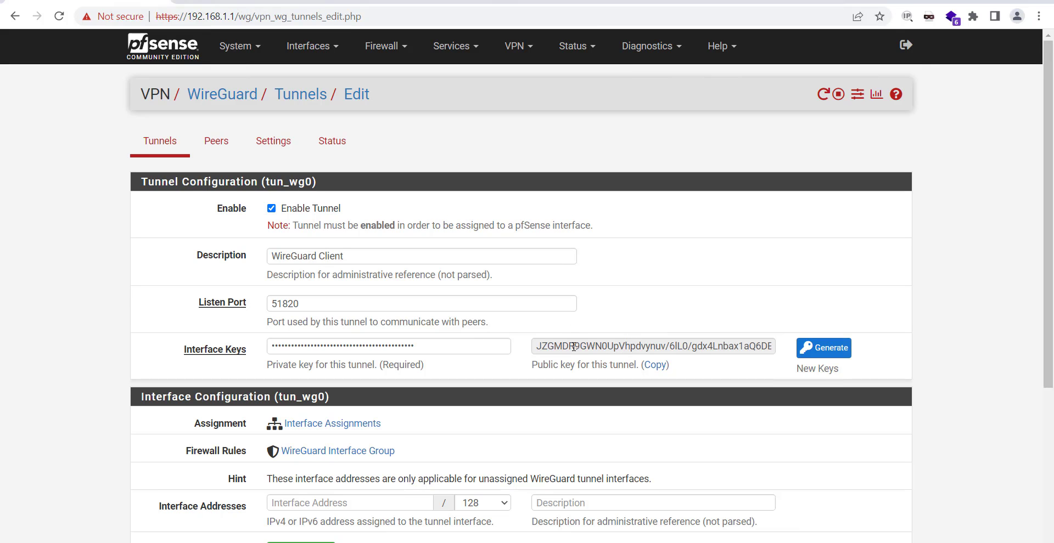
Step: Check the tunnel's public key against Client 1's generated config on the WireGuard Tools page and save the tunnel in pfSense
key("alt+Tab")
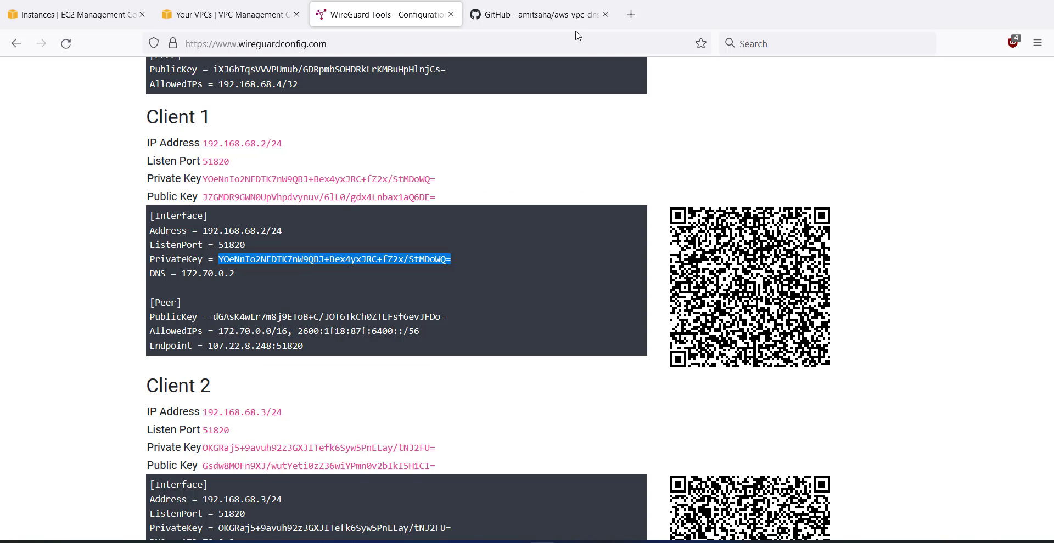
scroll(230, 181, "up", 3)
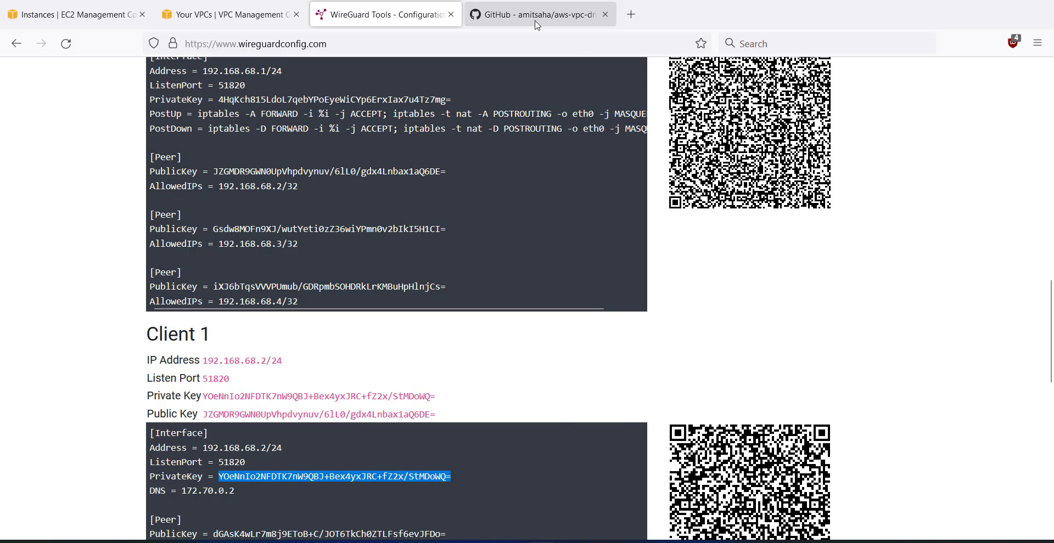
key("alt+Tab")
scroll(91, 398, "down", 3)
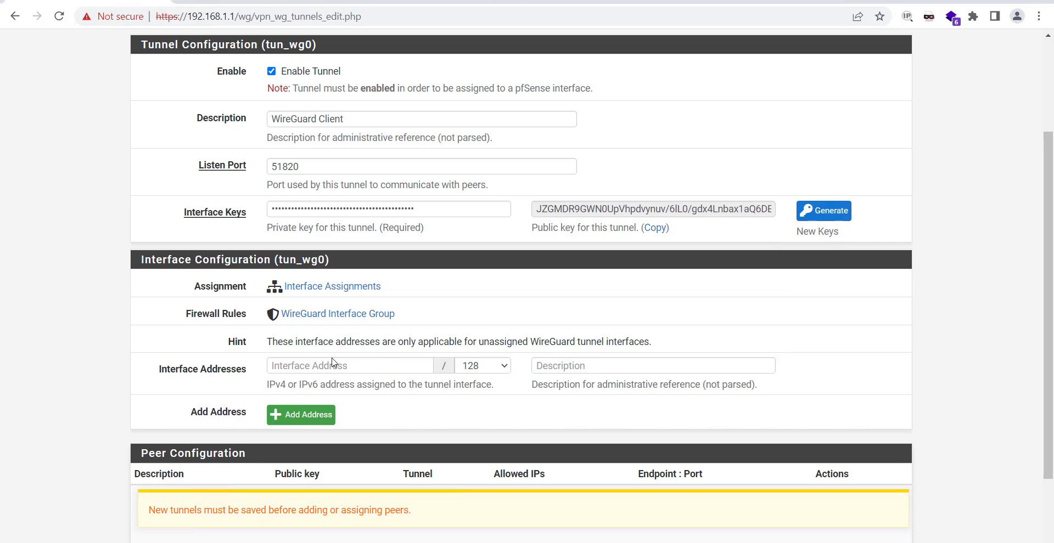
scroll(385, 346, "down", 2)
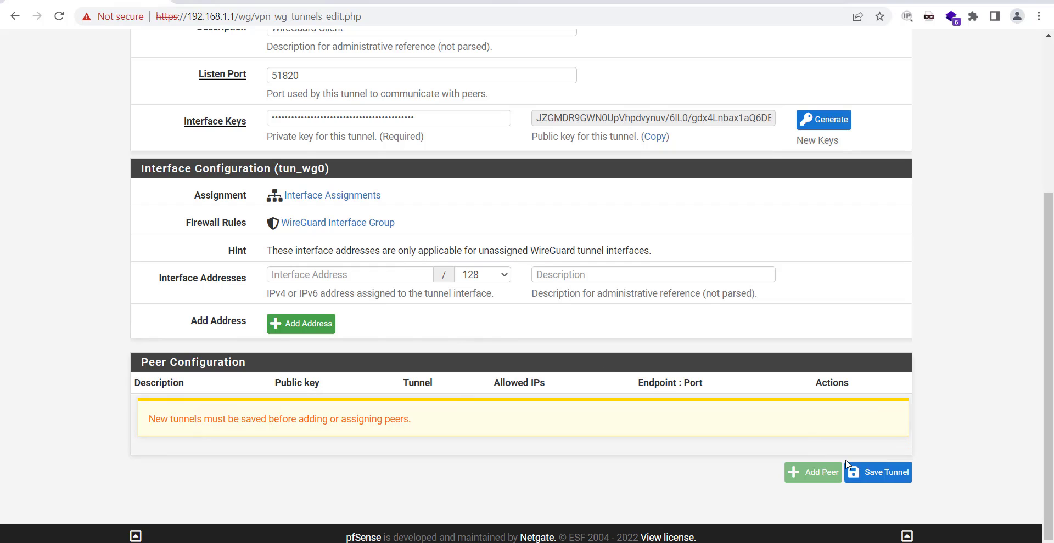
left_click(870, 475)
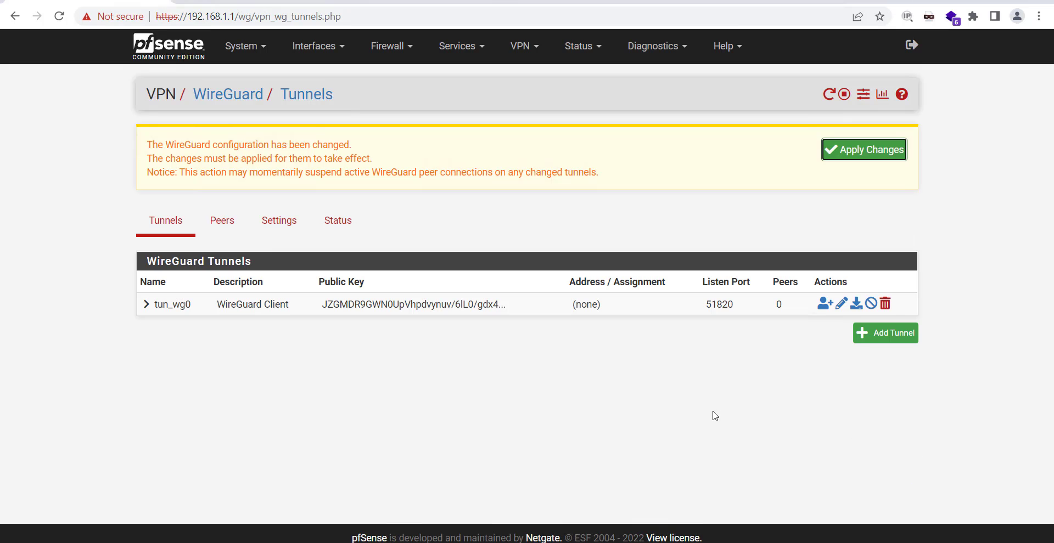
Step: Add a new WireGuard peer assigned to tunnel tun_wg0 (WireGuard Client) with the description AWS VPC Peering
left_click(231, 232)
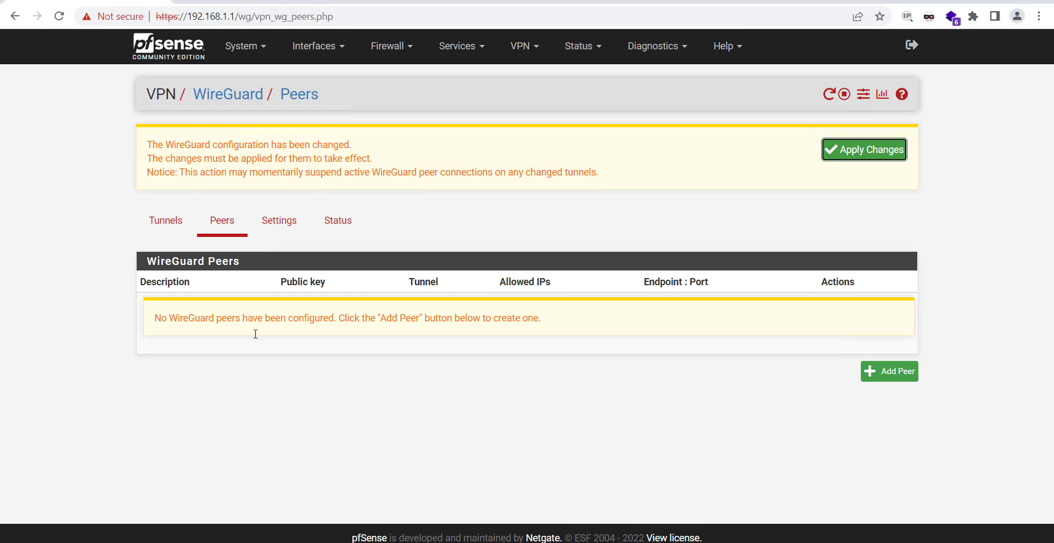
left_click(887, 371)
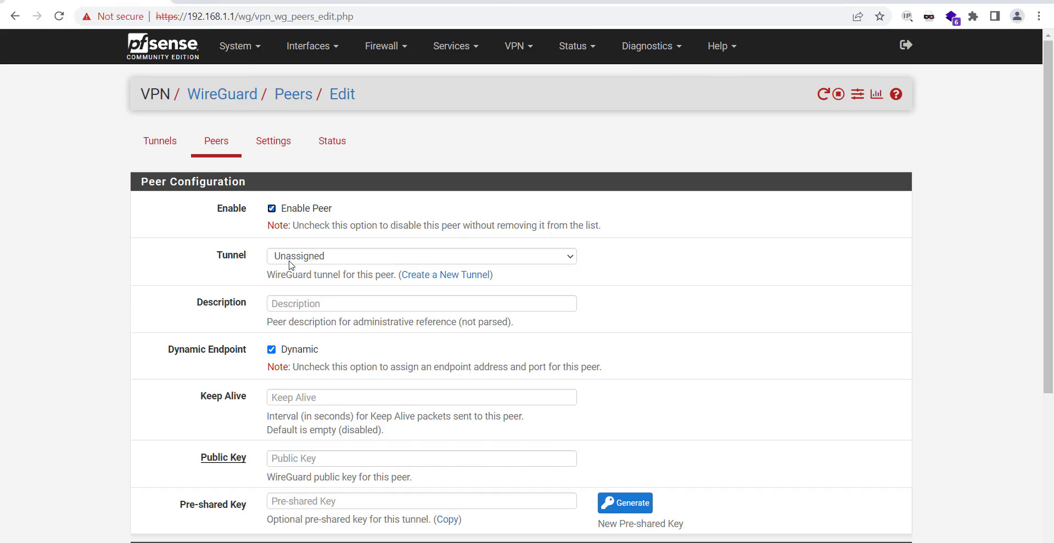
left_click(290, 258)
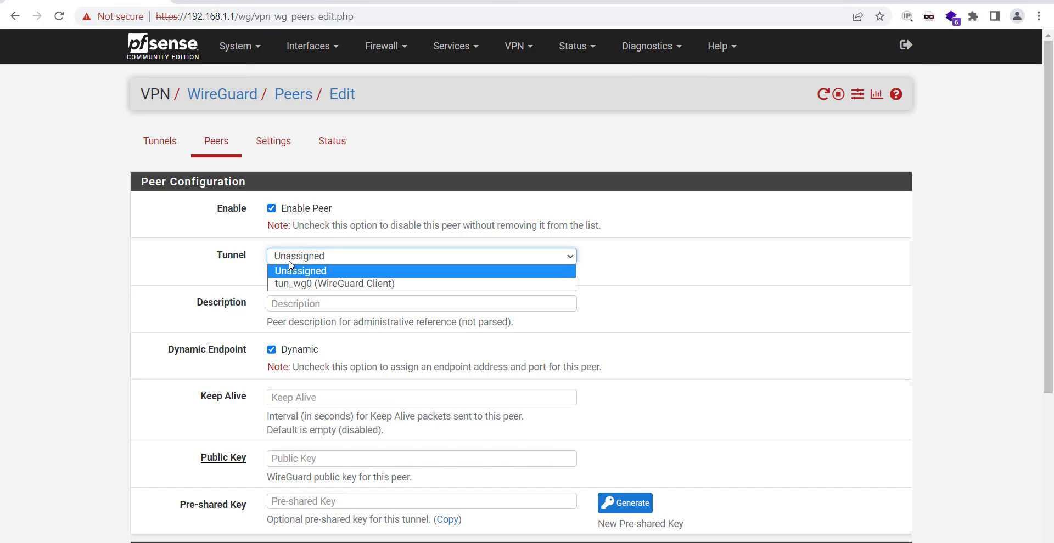
left_click(311, 285)
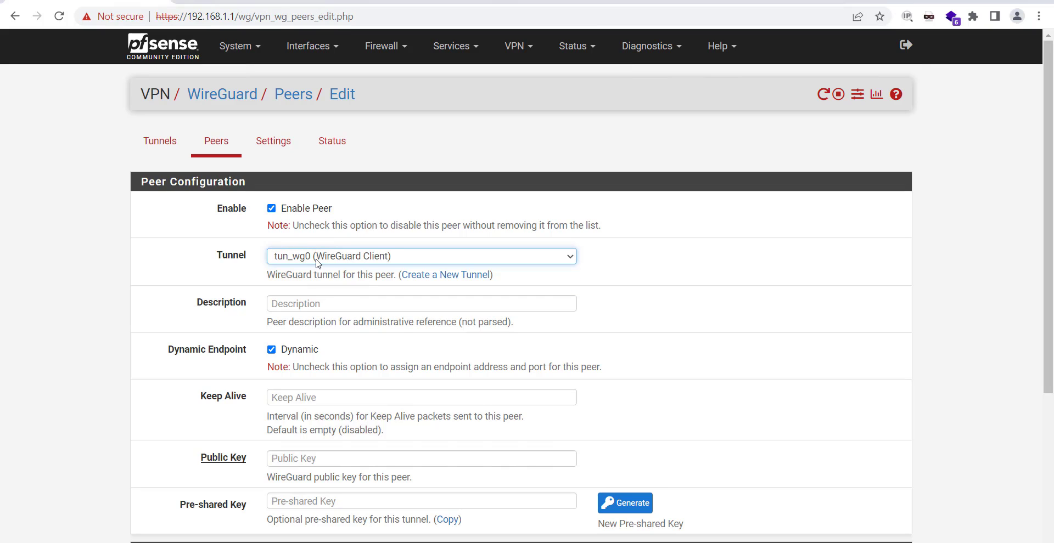
left_click(307, 301)
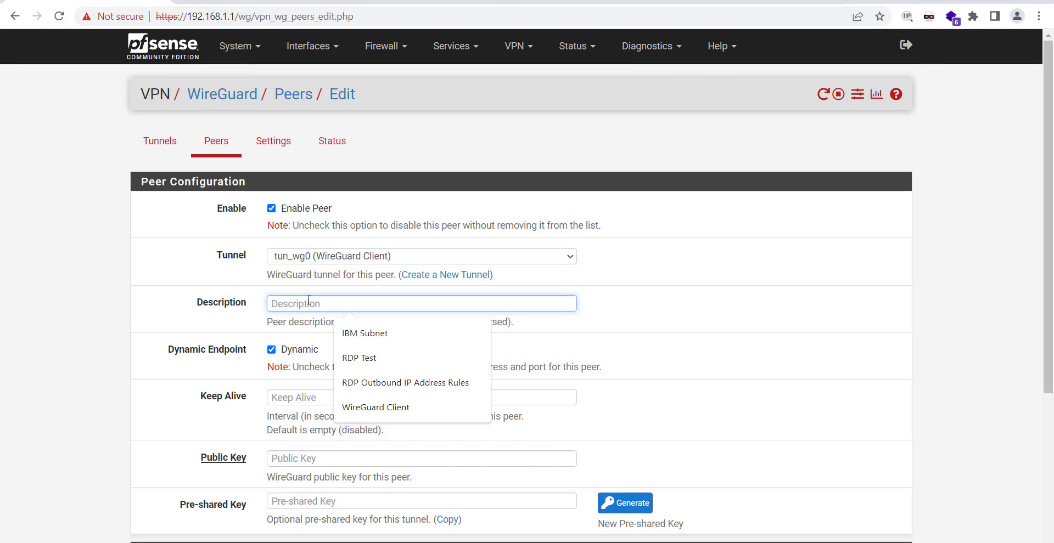
type("AWS VPC ")
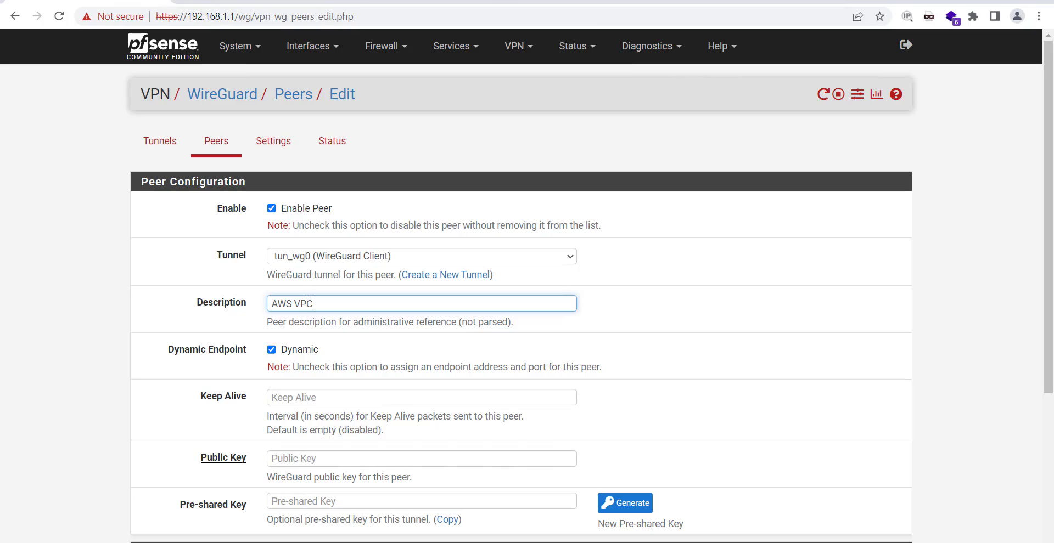
type("Peering")
Step: Turn off the peer's dynamic endpoint and set its endpoint to 107.22.8.248, copied from Client 1's config on the WireGuard Tools page
left_click(271, 350)
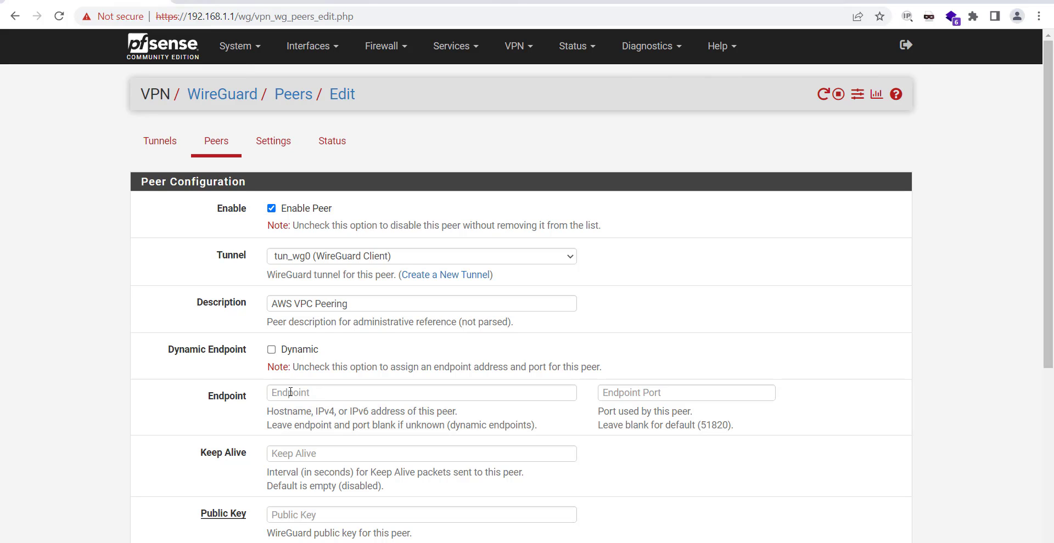
left_click(290, 392)
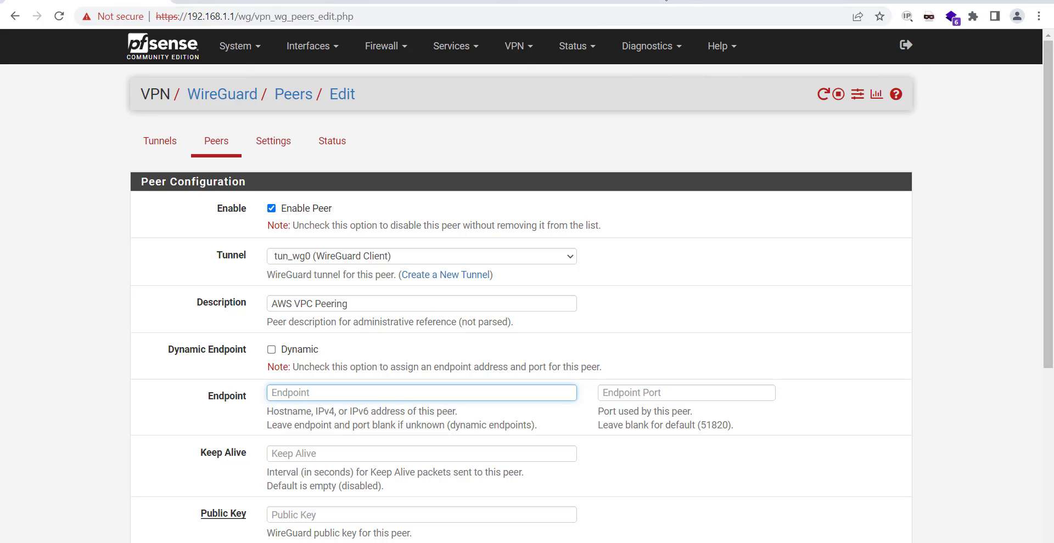
left_click(664, 0)
scroll(269, 275, "up", 3)
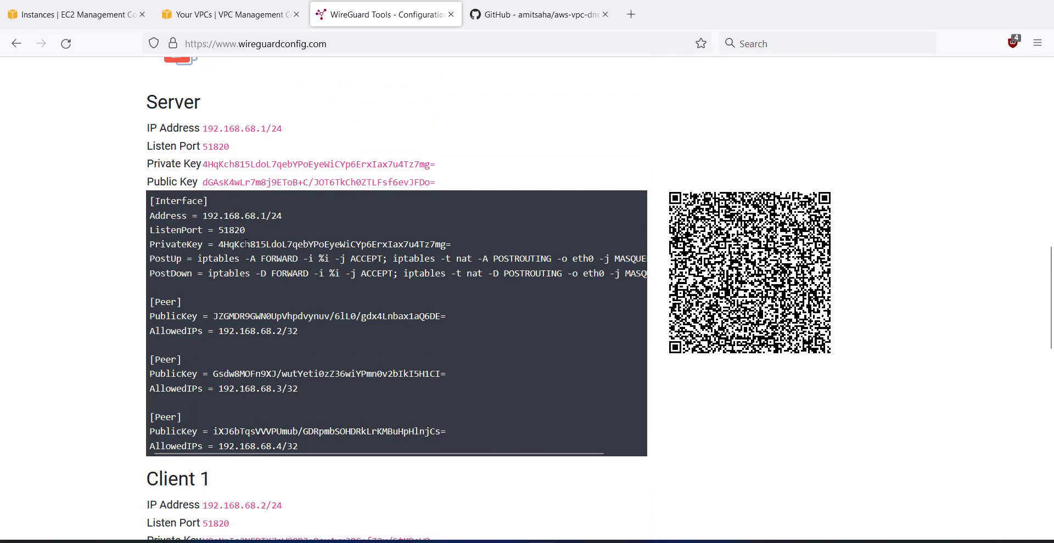
scroll(212, 129, "up", 6)
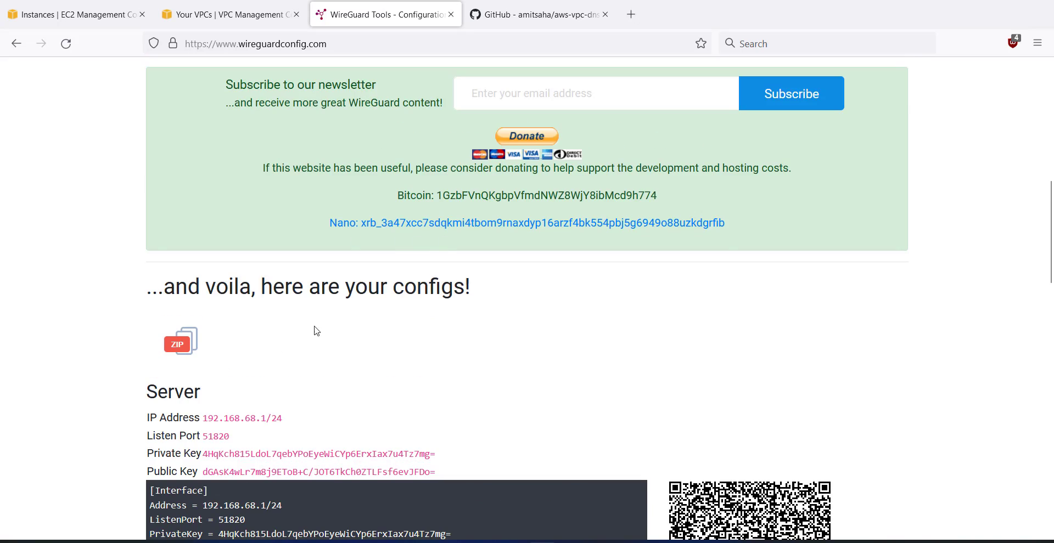
scroll(313, 329, "down", 9)
scroll(324, 335, "down", 3)
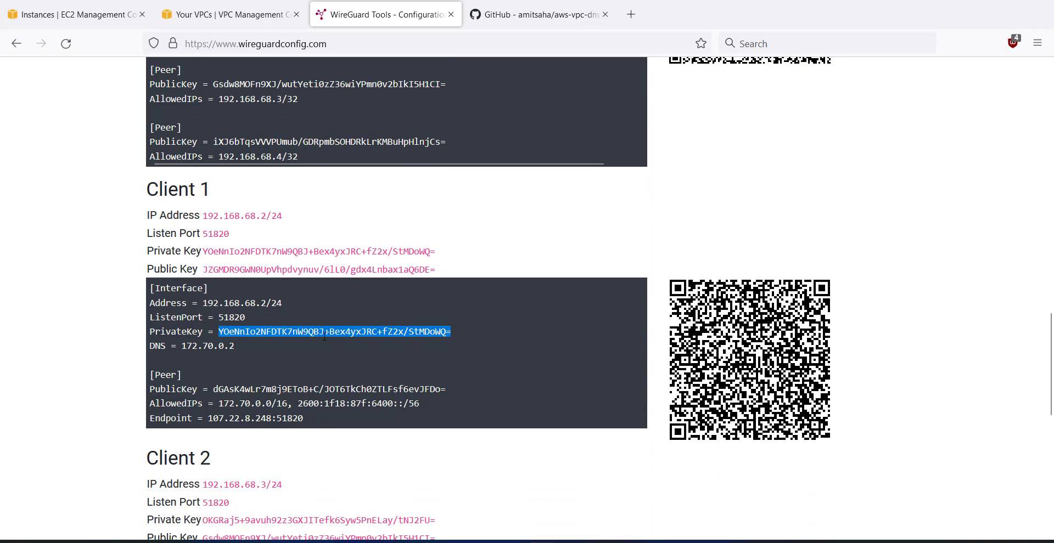
left_click_drag(209, 420, 271, 422)
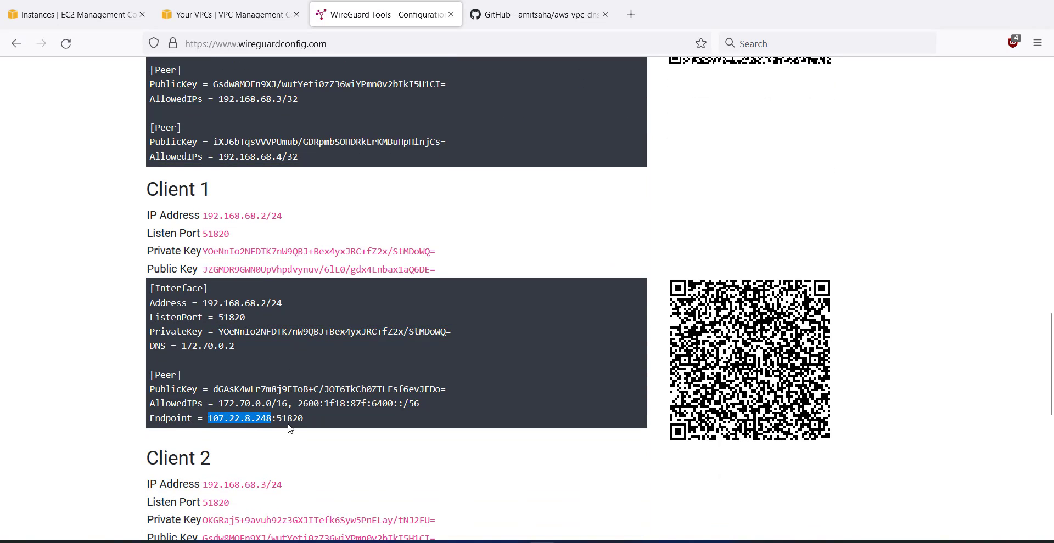
key("alt+Tab")
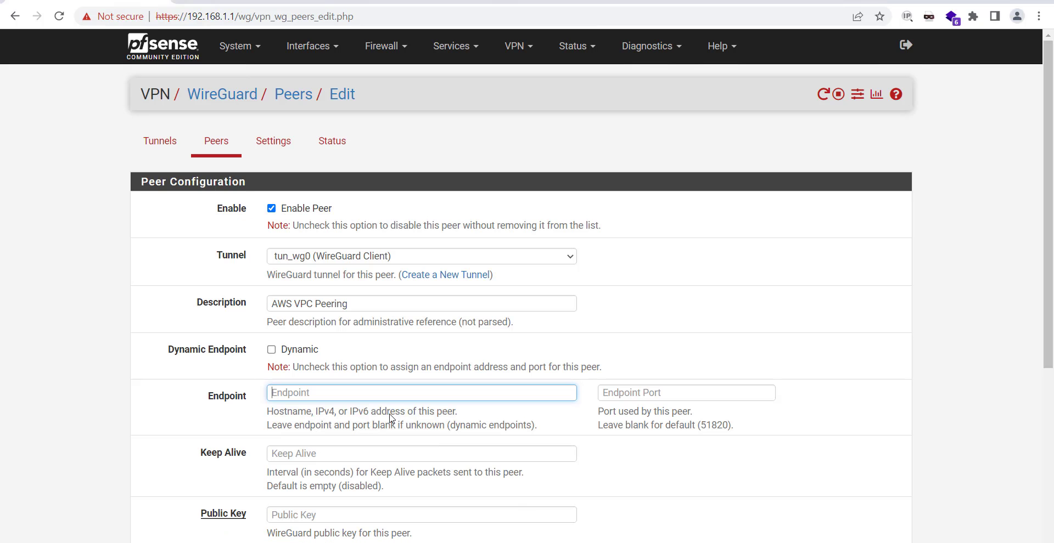
key("ctrl+v")
Step: Set the peer's endpoint port to 51820 and its keep-alive interval to 25 seconds
left_click(636, 393)
type("51820")
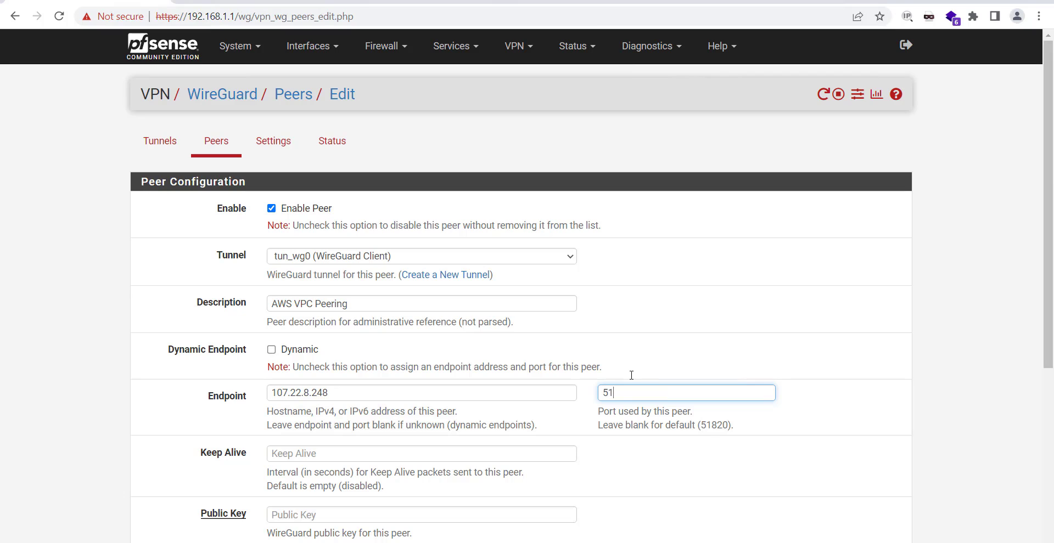
left_click(661, 459)
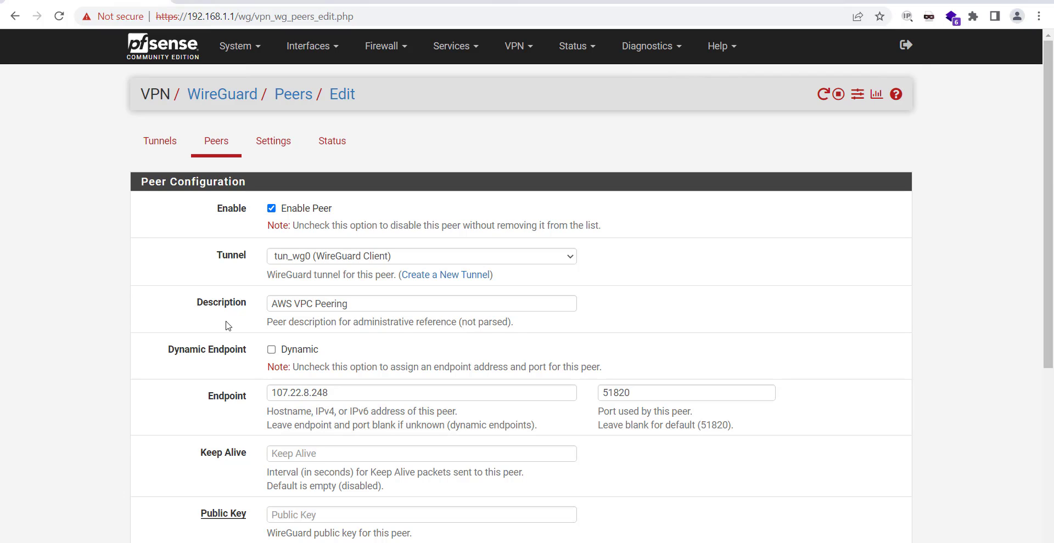
left_click(304, 453)
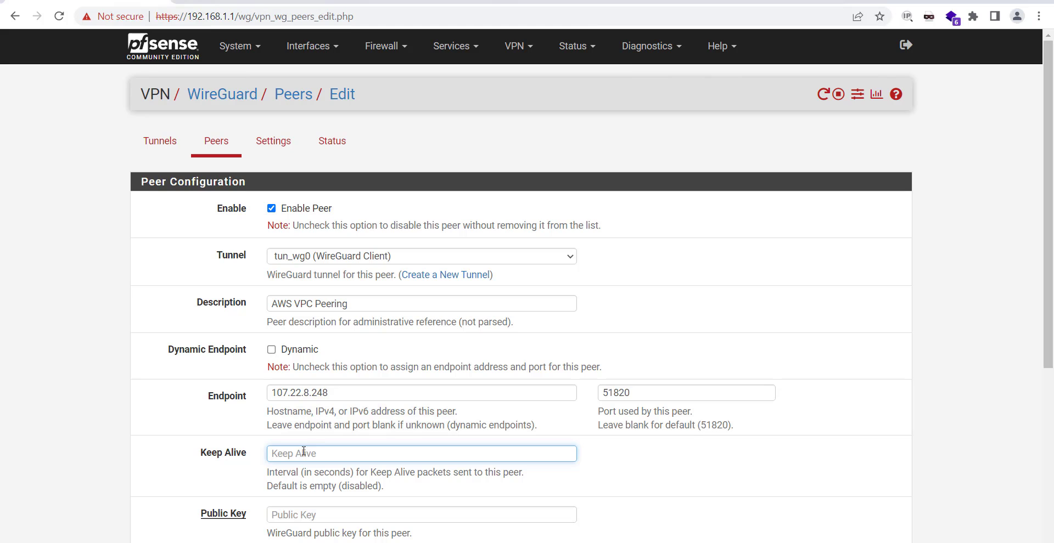
type("25")
left_click(698, 468)
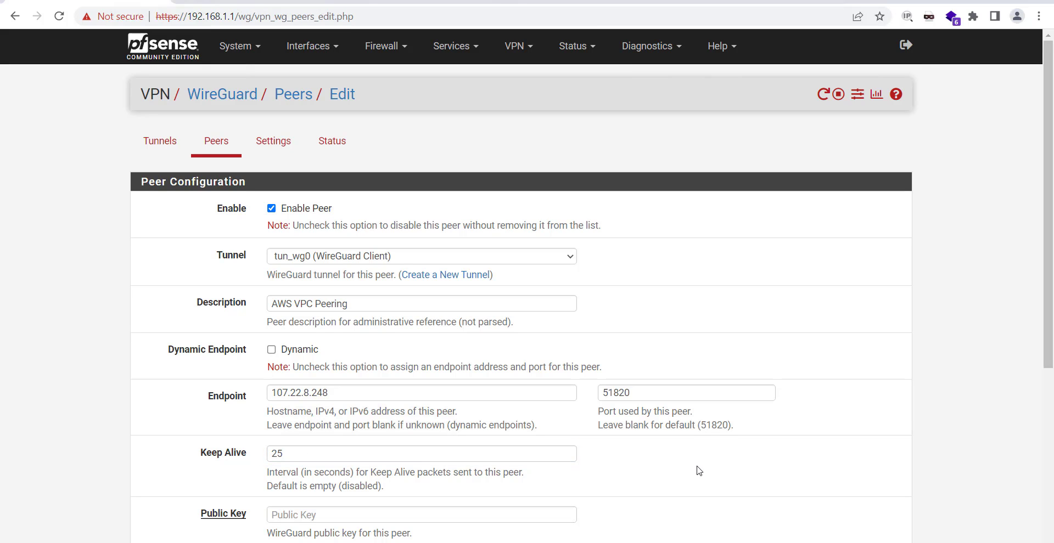
Step: Switch to the WireGuard Tools page and copy the server's public key from the generated configs
scroll(661, 450, "down", 2)
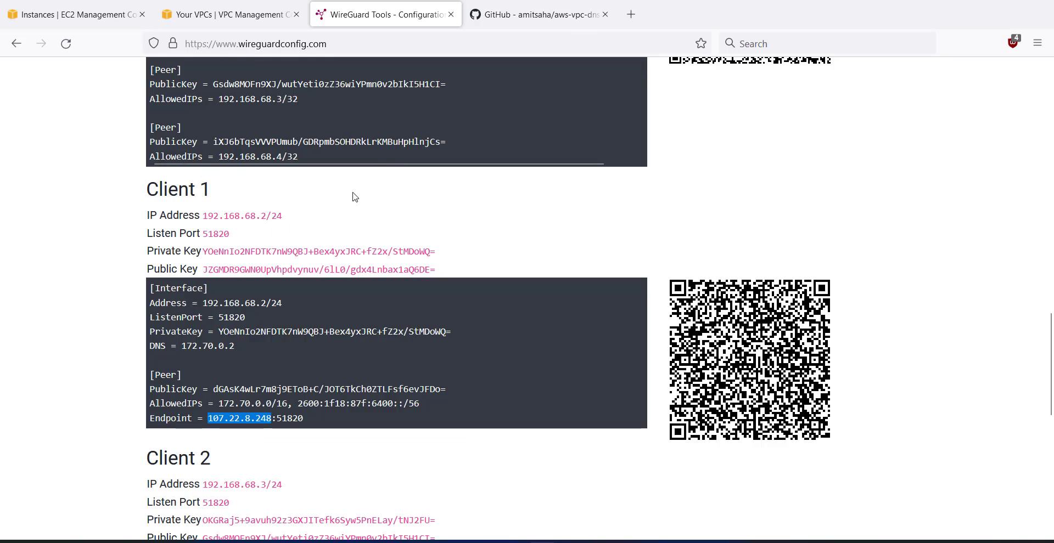
scroll(353, 197, "up", 9)
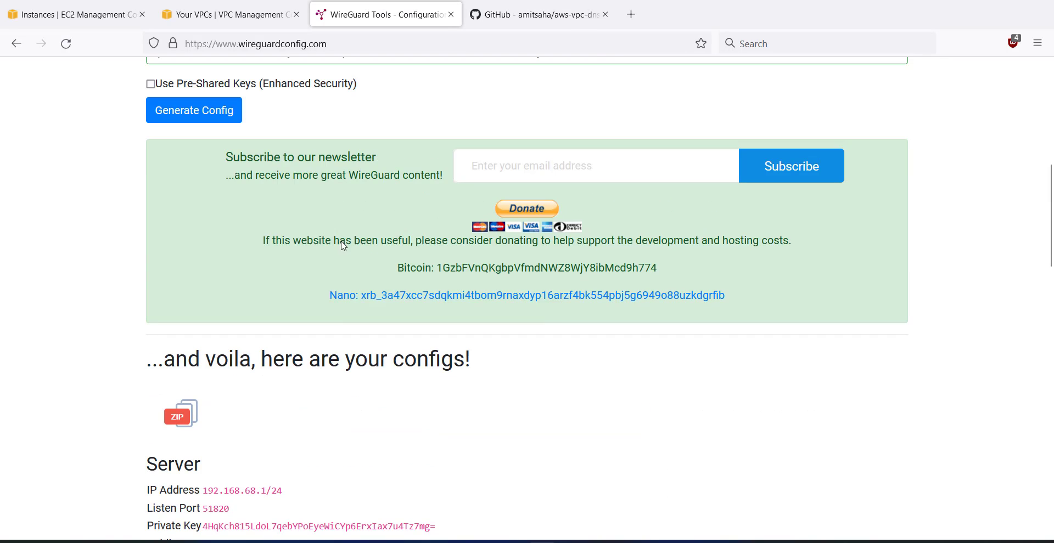
scroll(344, 239, "down", 5)
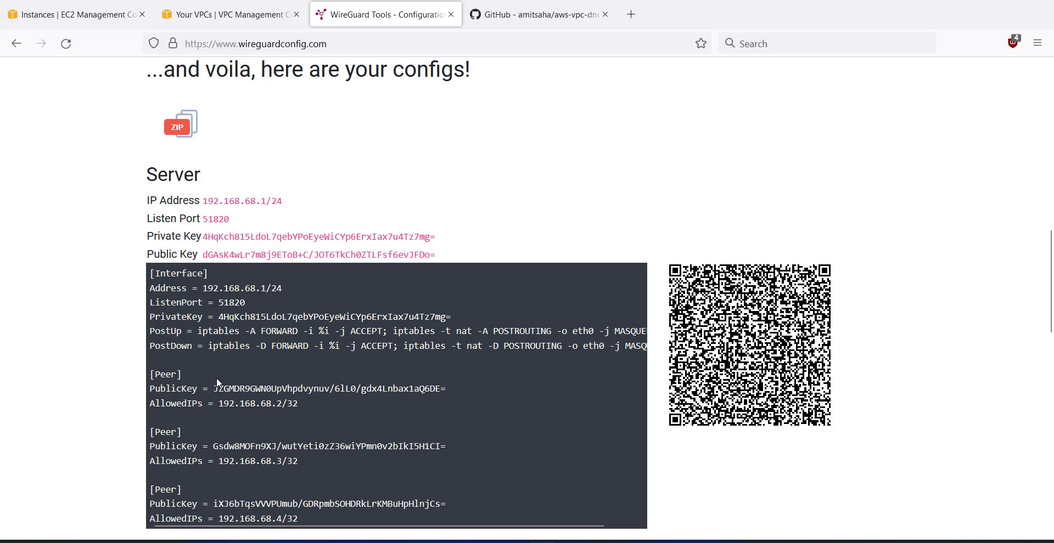
scroll(211, 394, "up", 7)
scroll(254, 353, "down", 4)
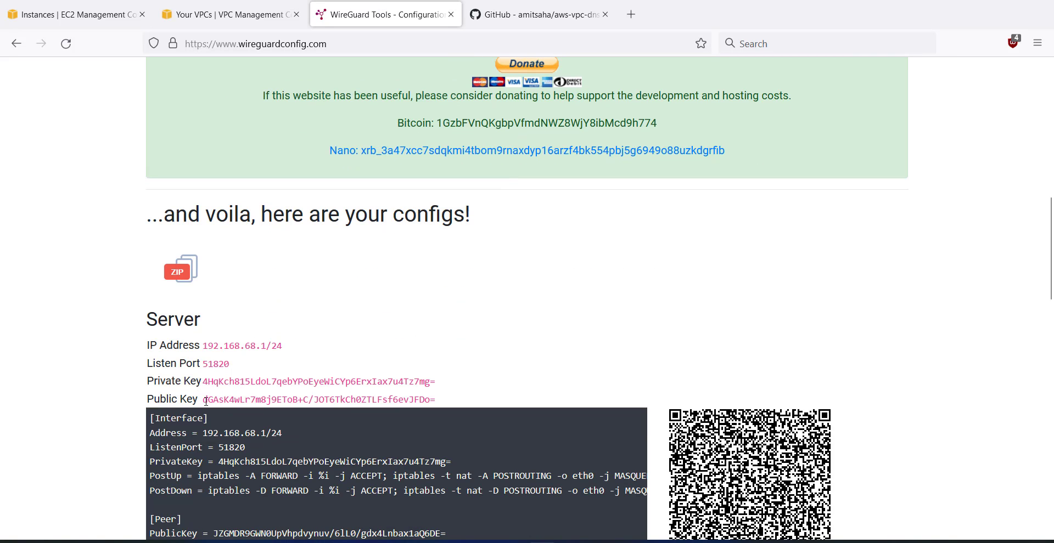
left_click_drag(202, 399, 436, 400)
key("ctrl+c")
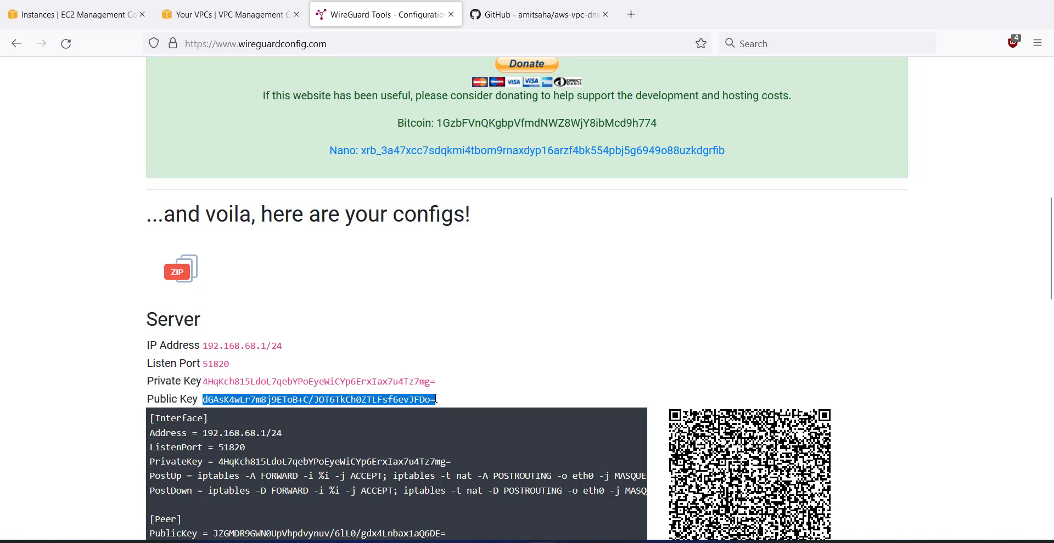
scroll(404, 388, "down", 4)
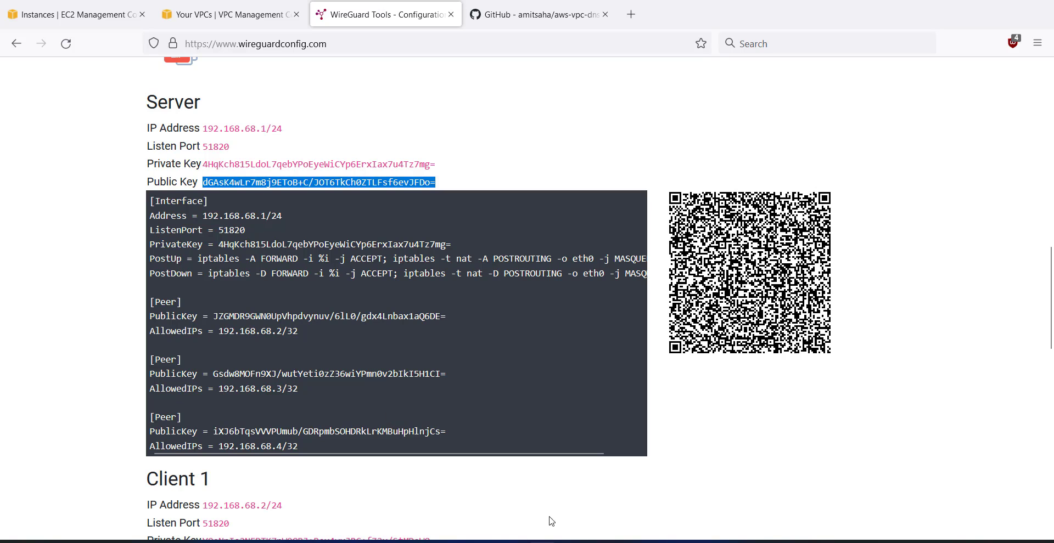
Step: Return to pfSense and paste the server's public key as the peer's public key
left_click(602, 541)
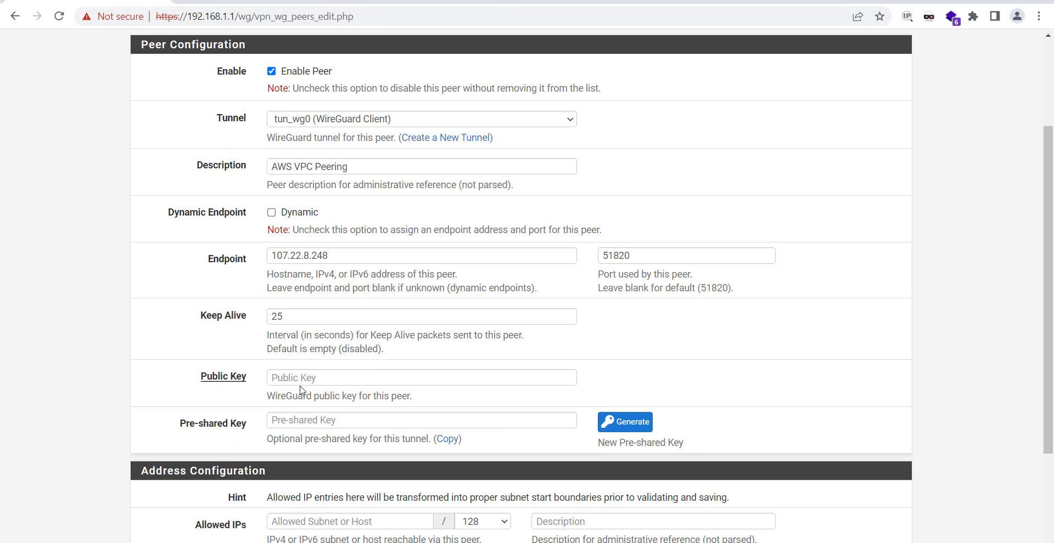
left_click(299, 379)
key("ctrl+v")
left_click(647, 387)
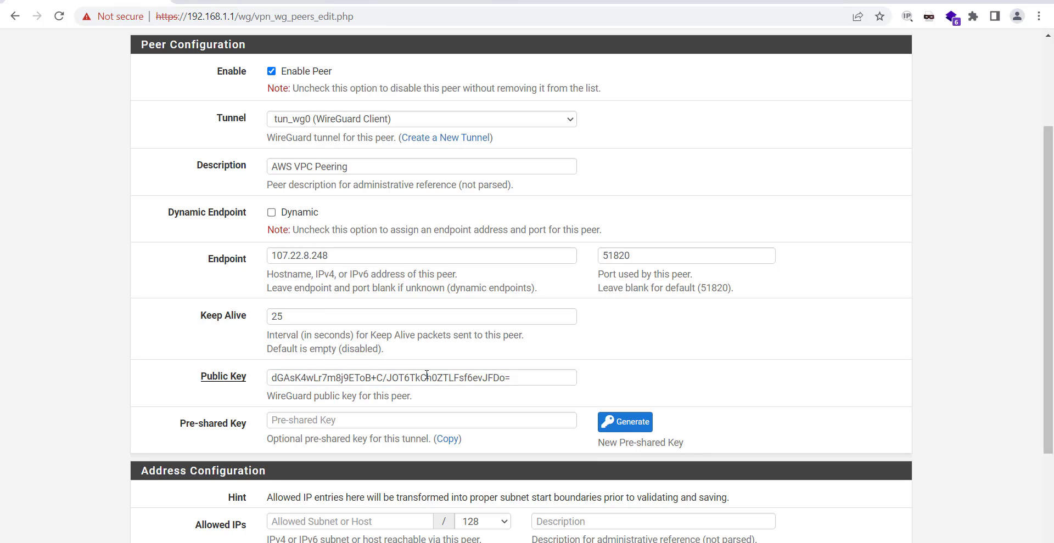
Step: Switch to the WireGuard Tools page and copy the IPv4 range 172.70.0.0/16 from the client allowed IPs
scroll(604, 375, "down", 3)
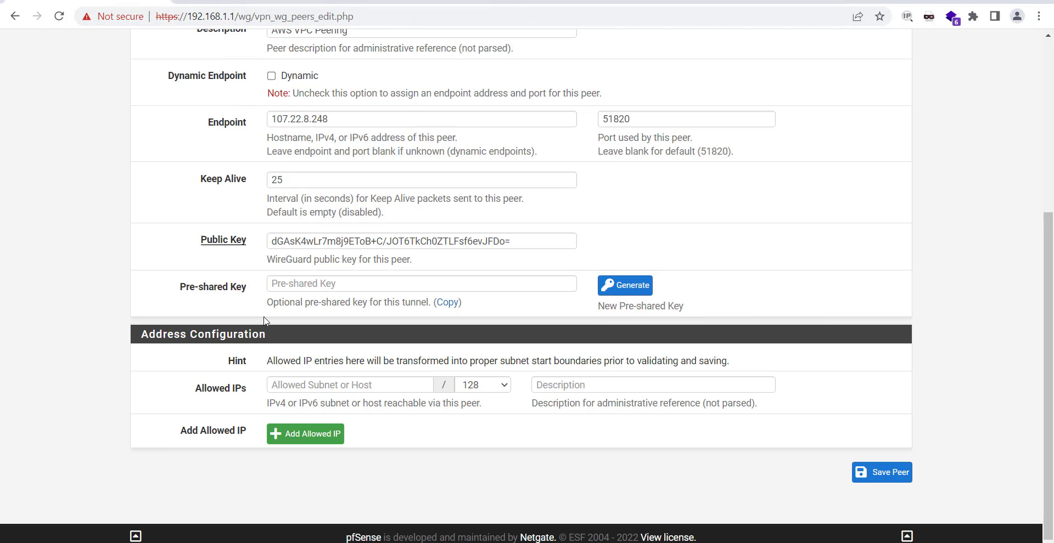
left_click(310, 386)
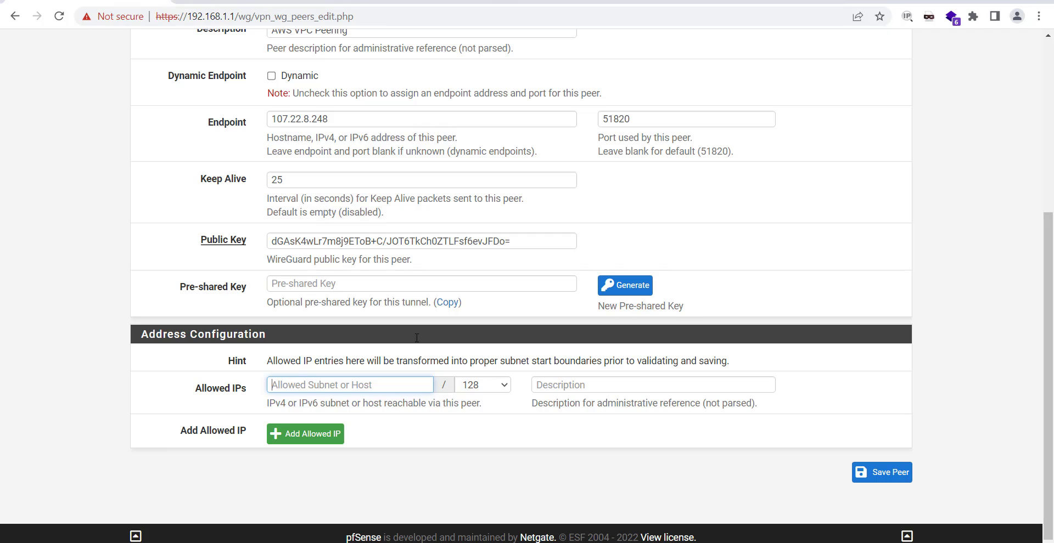
scroll(396, 272, "up", 1)
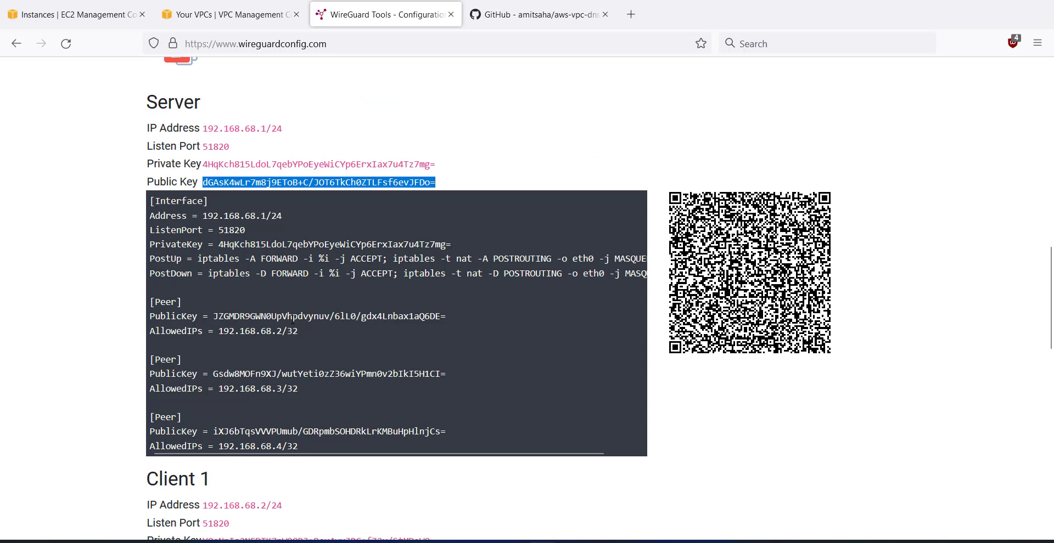
scroll(168, 371, "up", 15)
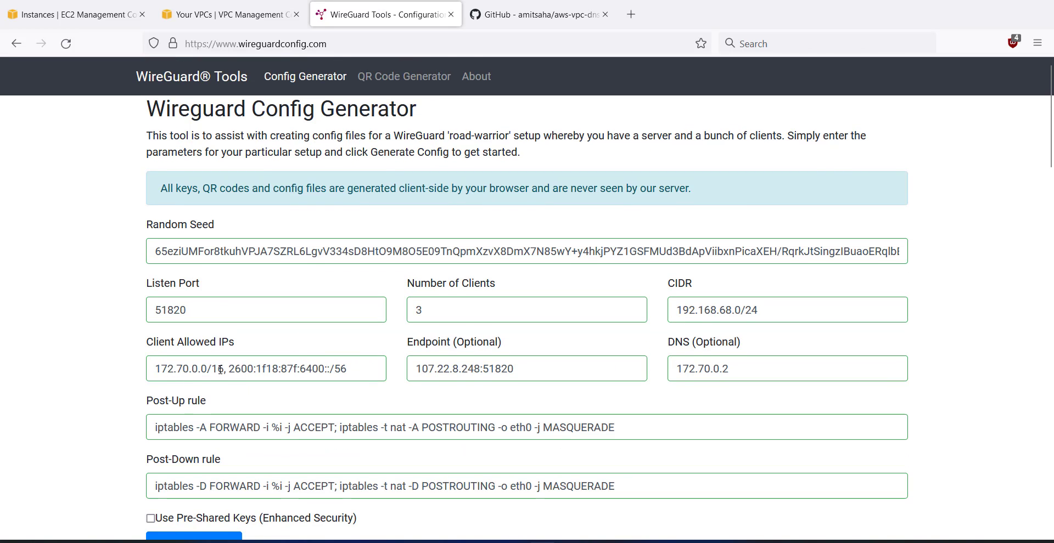
left_click_drag(223, 370, 151, 370)
key("ctrl+c")
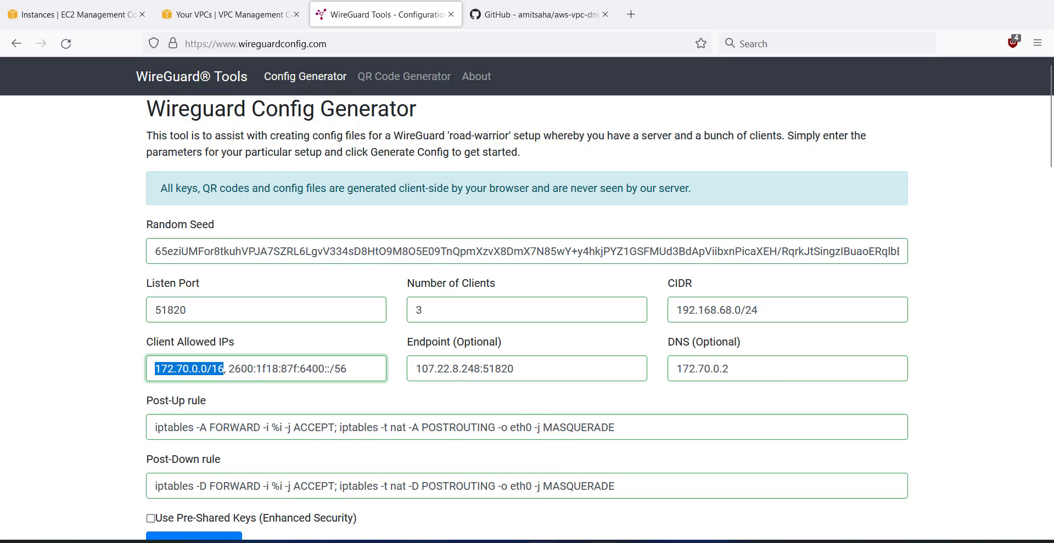
Step: Return to pfSense and set the peer's first allowed IP to 172.70.0.0 with prefix length 16
key("alt+Tab")
left_click(310, 454)
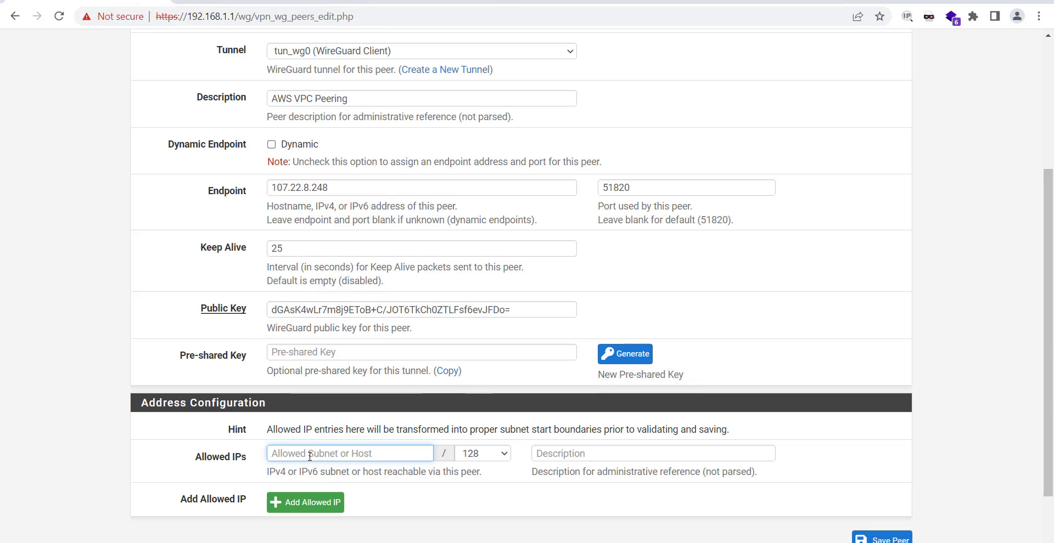
key("ctrl+v")
left_click(524, 464)
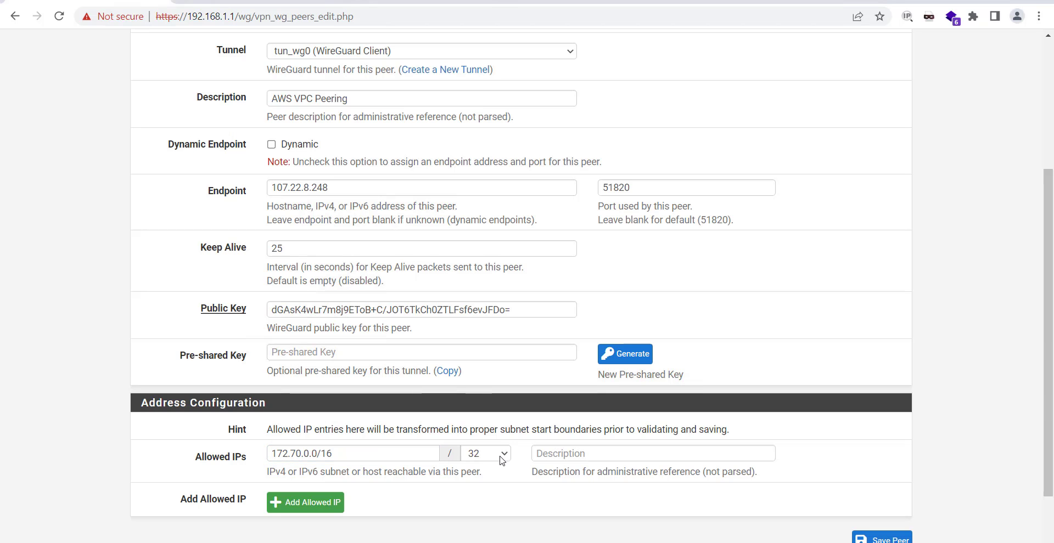
left_click(501, 456)
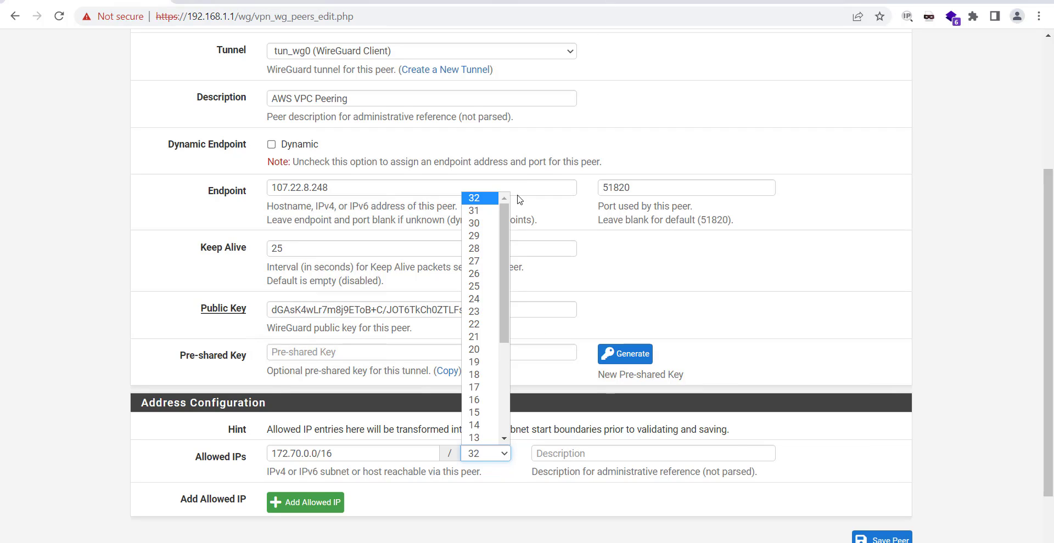
left_click(482, 400)
left_click_drag(323, 454, 360, 454)
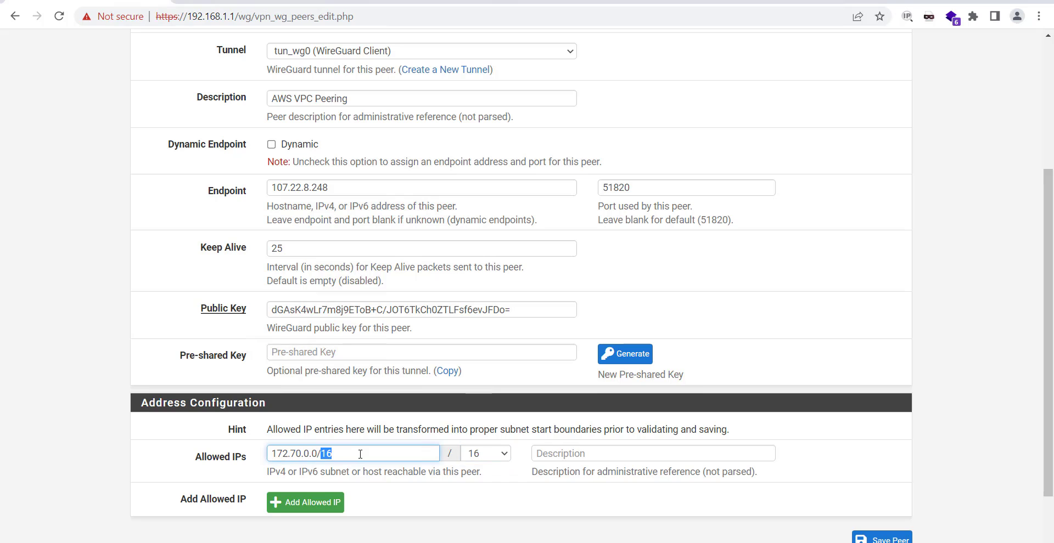
key("BackSpace")
key("BackSpace")
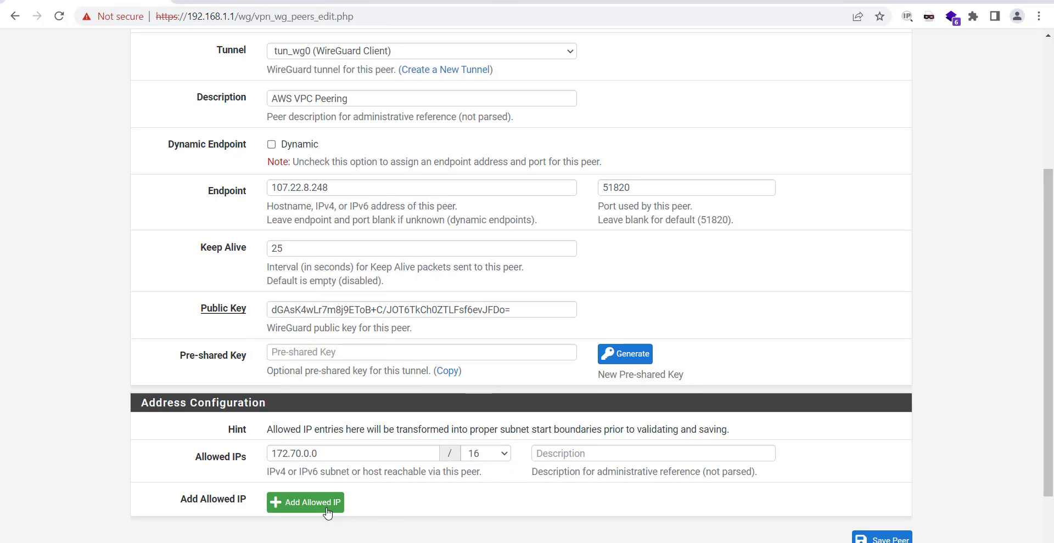
Step: Add a second allowed IP entry and copy 2600:1f18:87f:6400:: from the client allowed IPs on the WireGuard Tools page
left_click(328, 504)
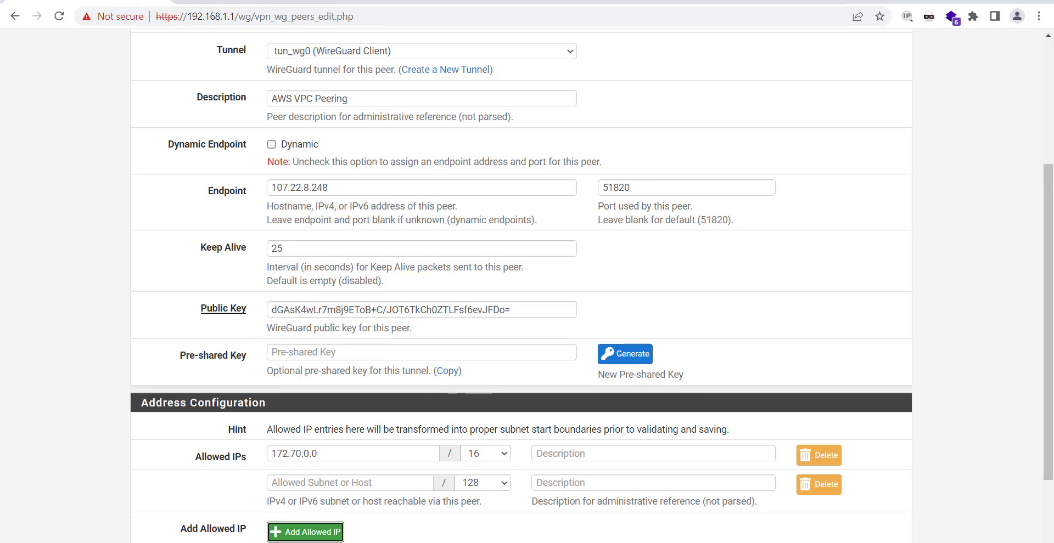
key("alt+Tab")
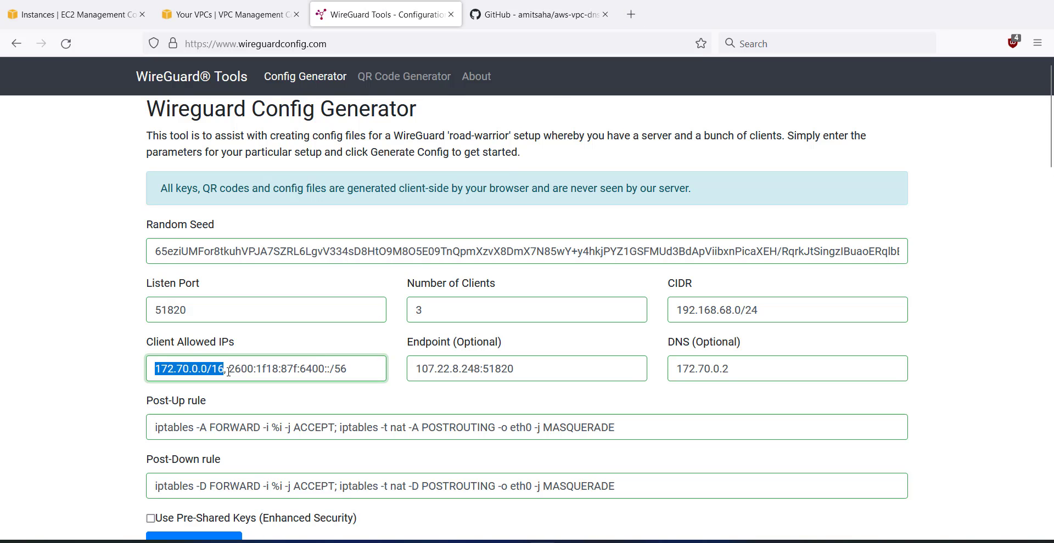
left_click_drag(228, 371, 330, 371)
key("ctrl+c")
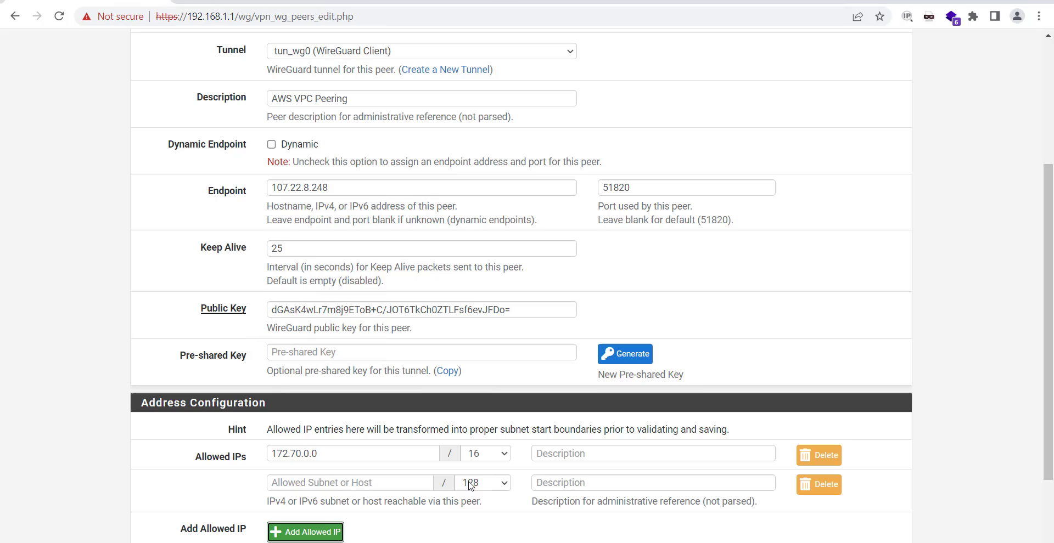
Step: Set the peer's second allowed IP to 2600:1f18:87f:6400:: with prefix length 56 and save the peer
left_click(351, 483)
key("ctrl+v")
left_click(483, 483)
scroll(477, 464, "down", 12)
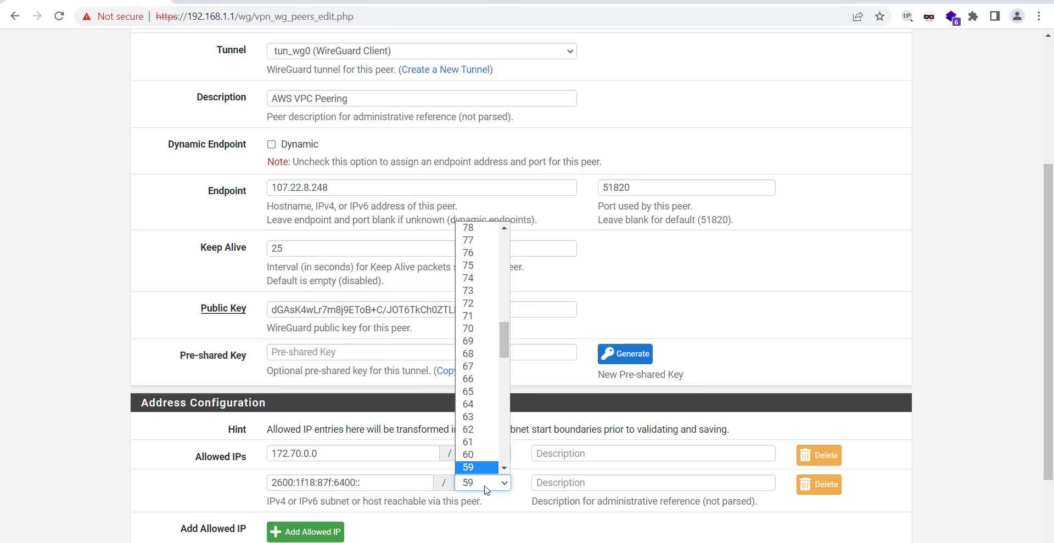
left_click(470, 464)
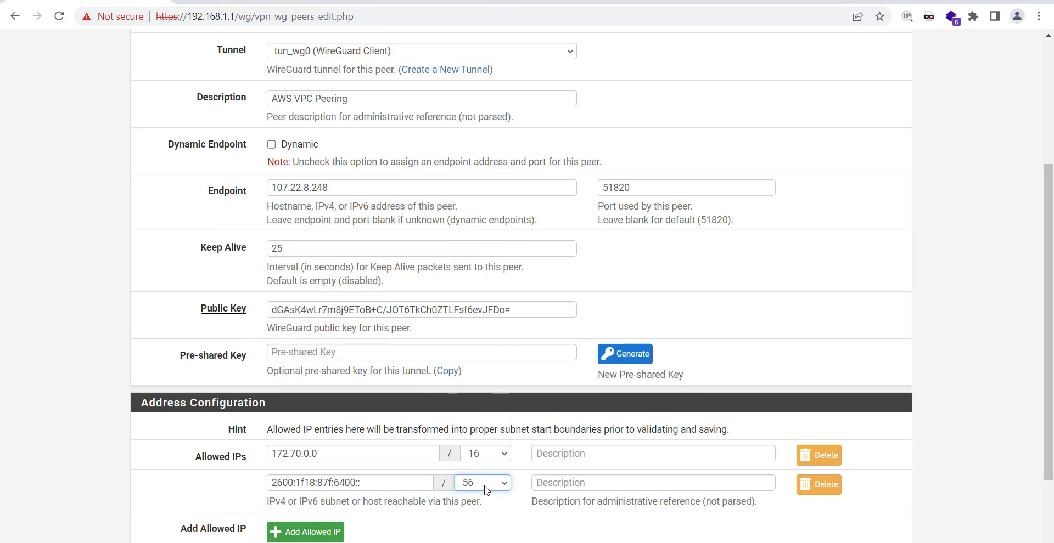
left_click(548, 520)
scroll(535, 434, "down", 2)
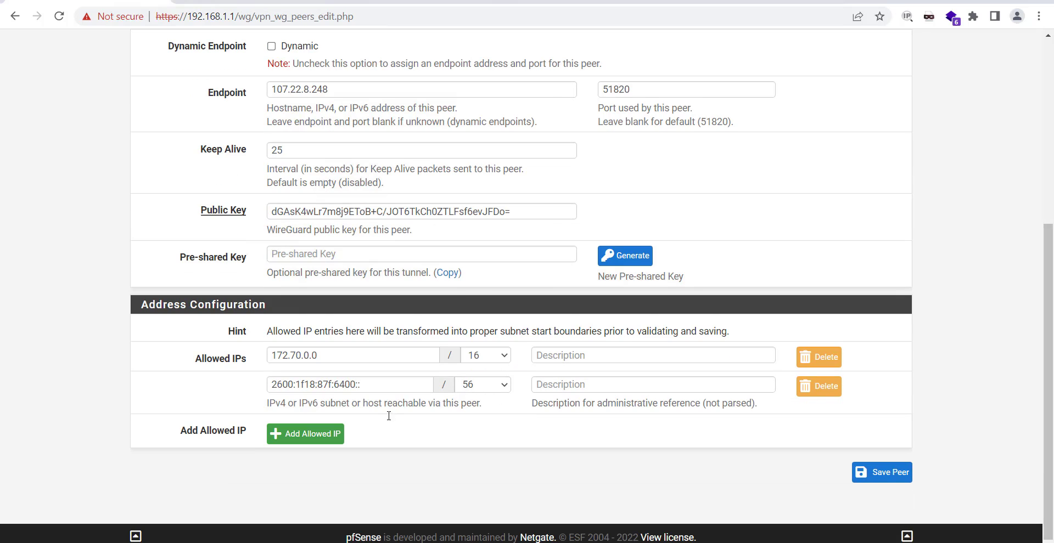
left_click(887, 475)
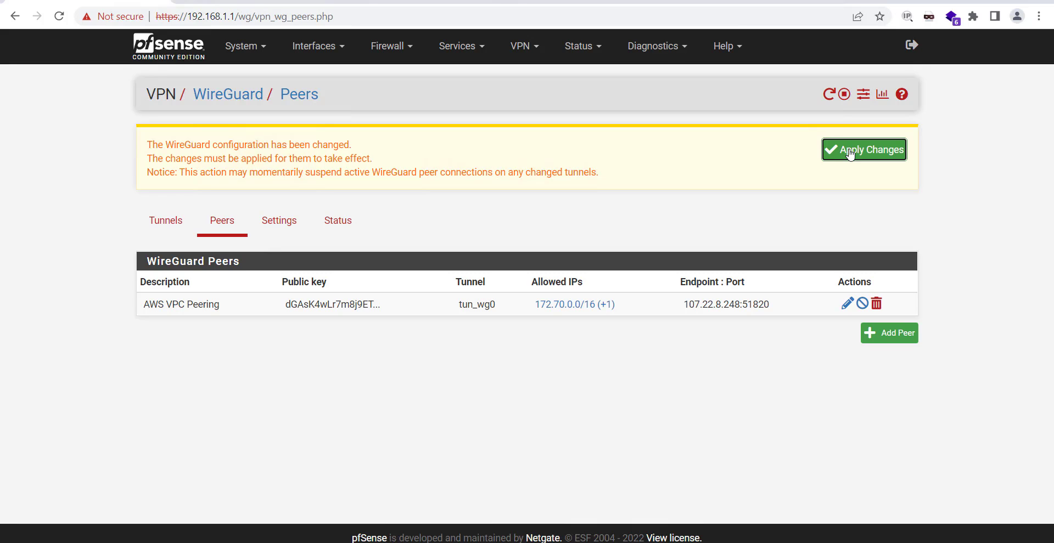
Step: Review the WireGuard settings and the tun_wg0 tunnel's peer and configuration, and open its interface assignments
left_click(301, 236)
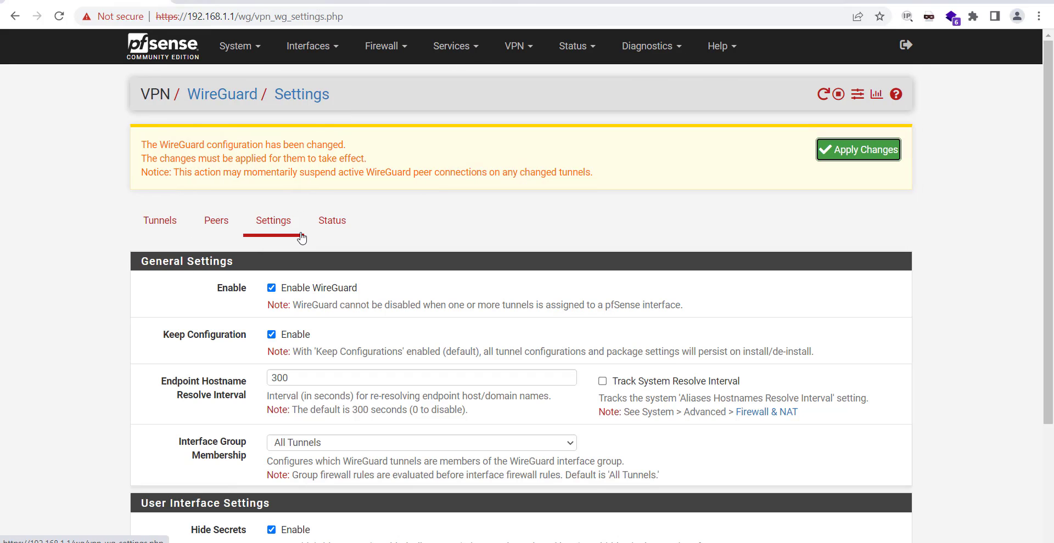
left_click(184, 237)
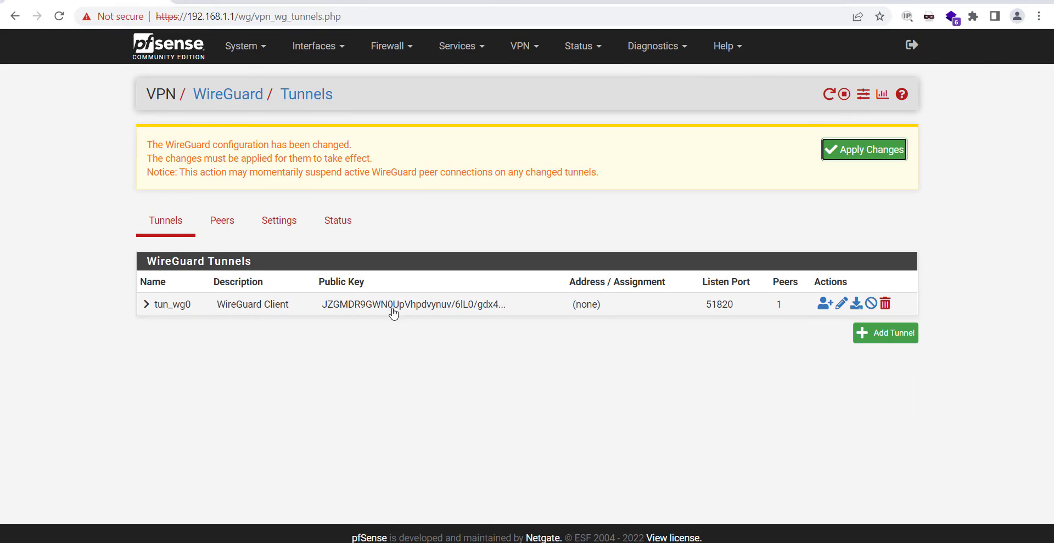
left_click(147, 304)
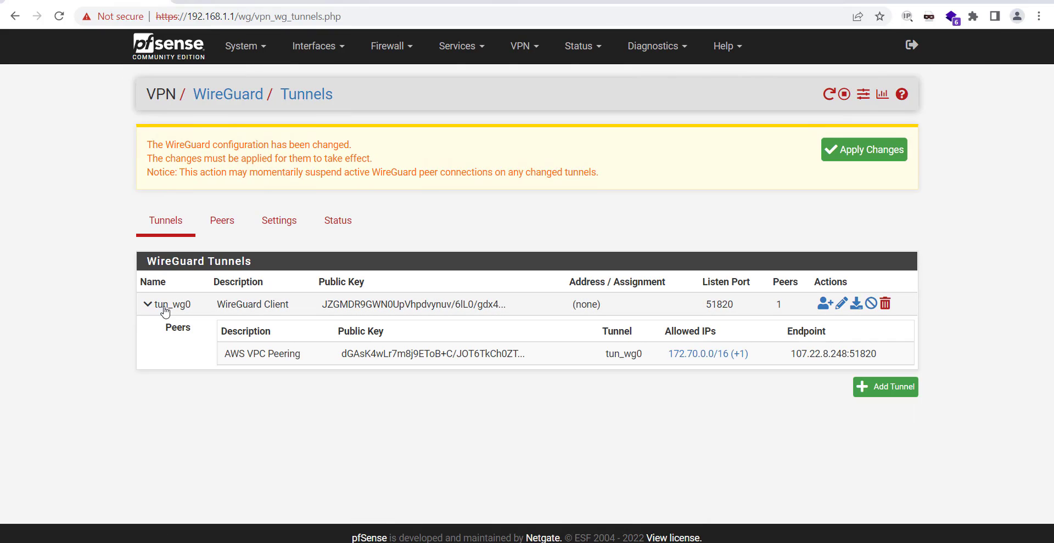
left_click(840, 305)
scroll(313, 303, "down", 4)
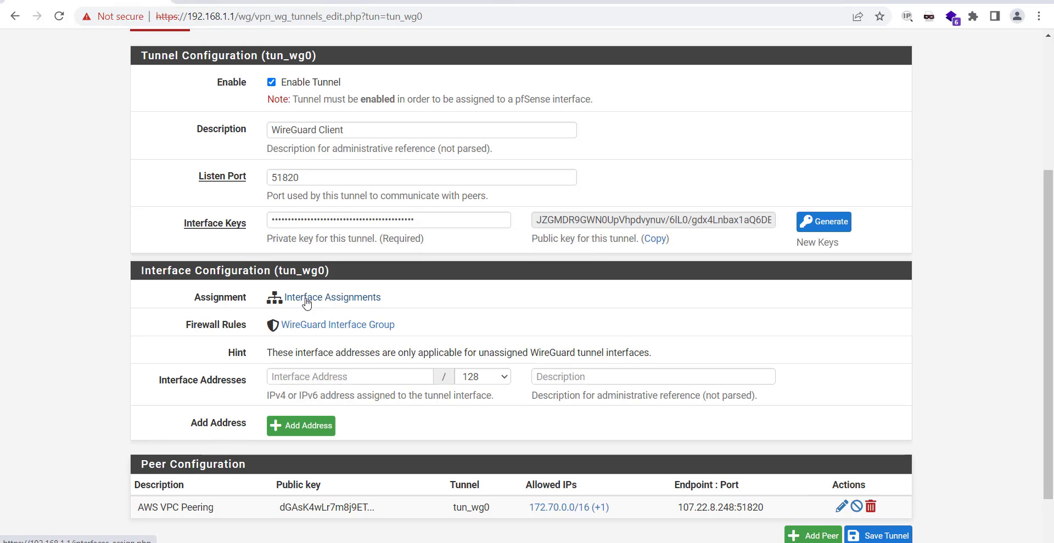
left_click(340, 305)
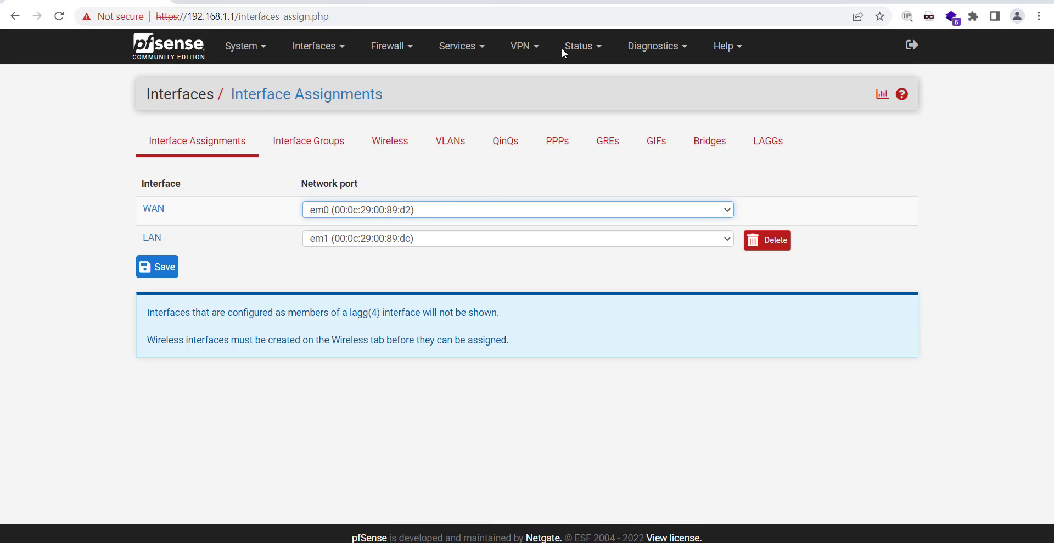
Step: Return to the WireGuard tunnels and apply the pending configuration changes
left_click(542, 48)
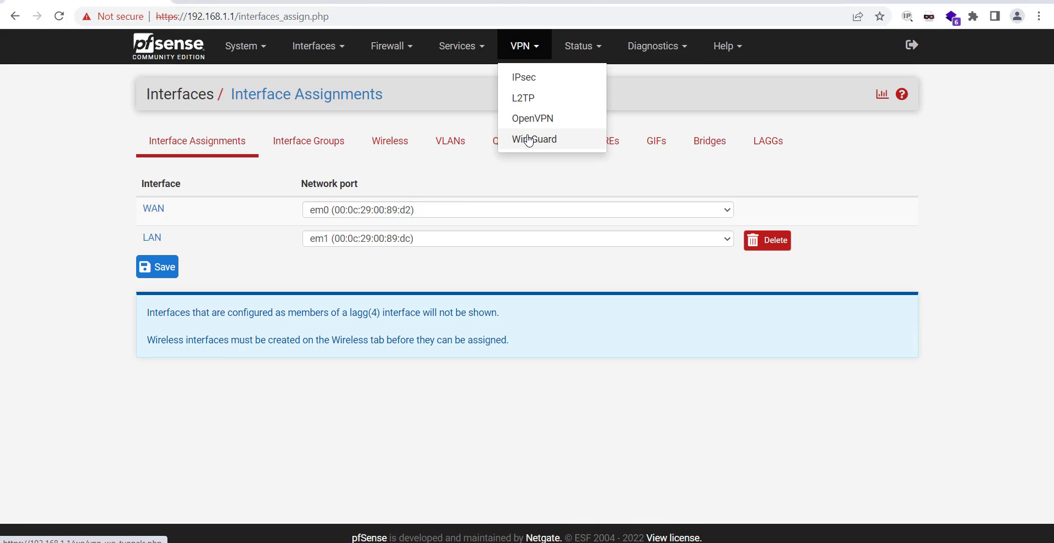
left_click(527, 86)
left_click(864, 147)
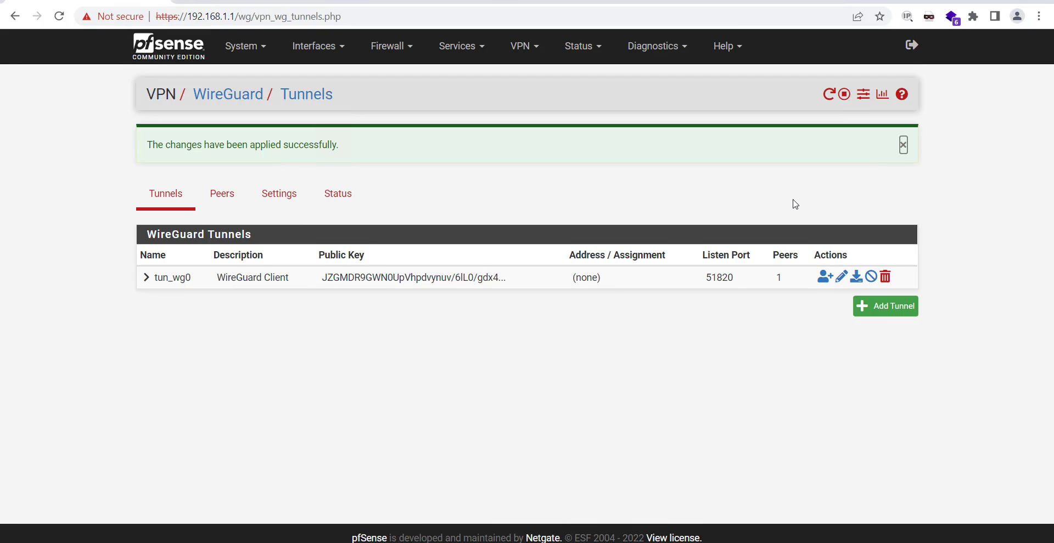
Step: Assign the tun_wg0 network port as a new interface and open that interface's configuration
left_click(394, 54)
mouse_move(317, 49)
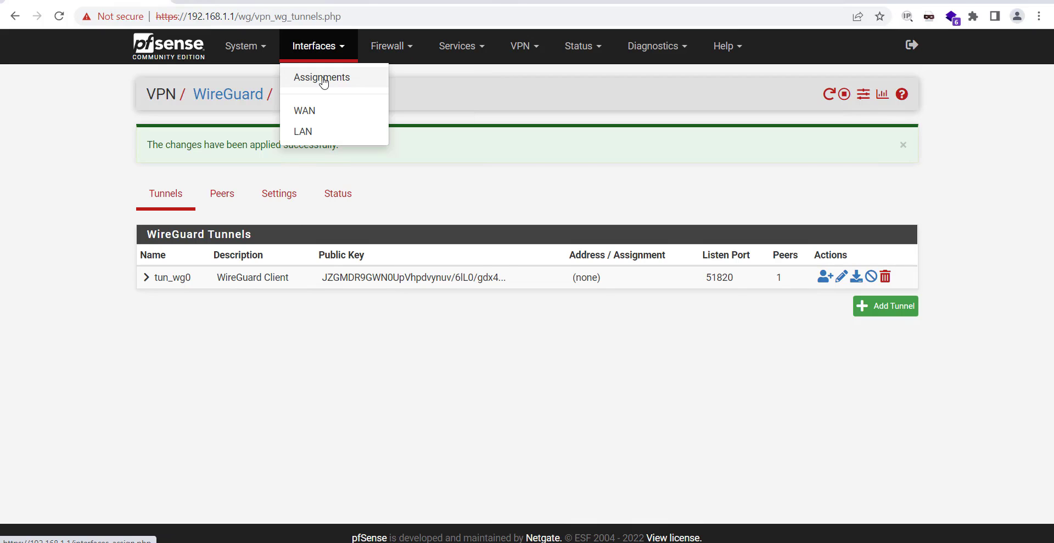
left_click(324, 79)
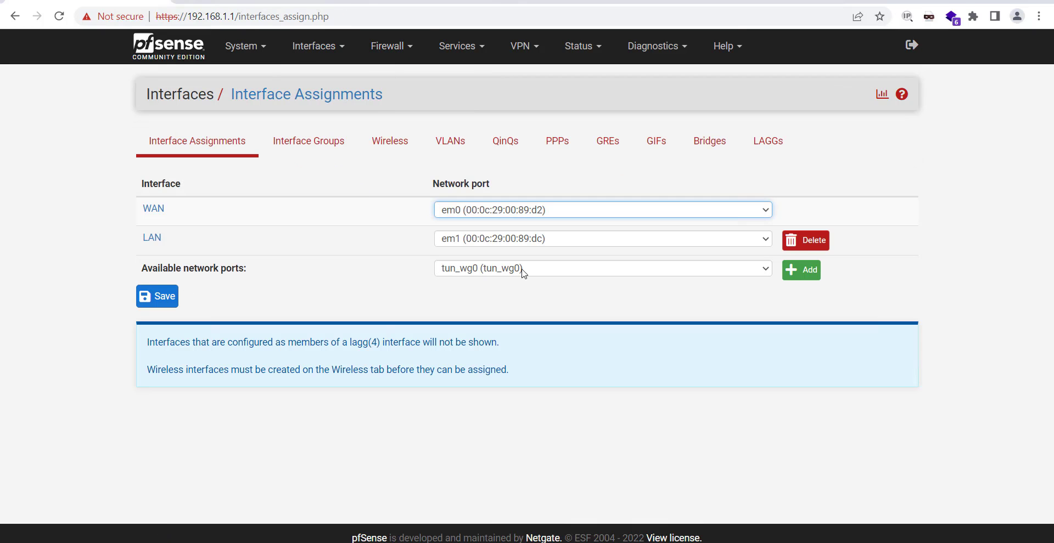
left_click(801, 271)
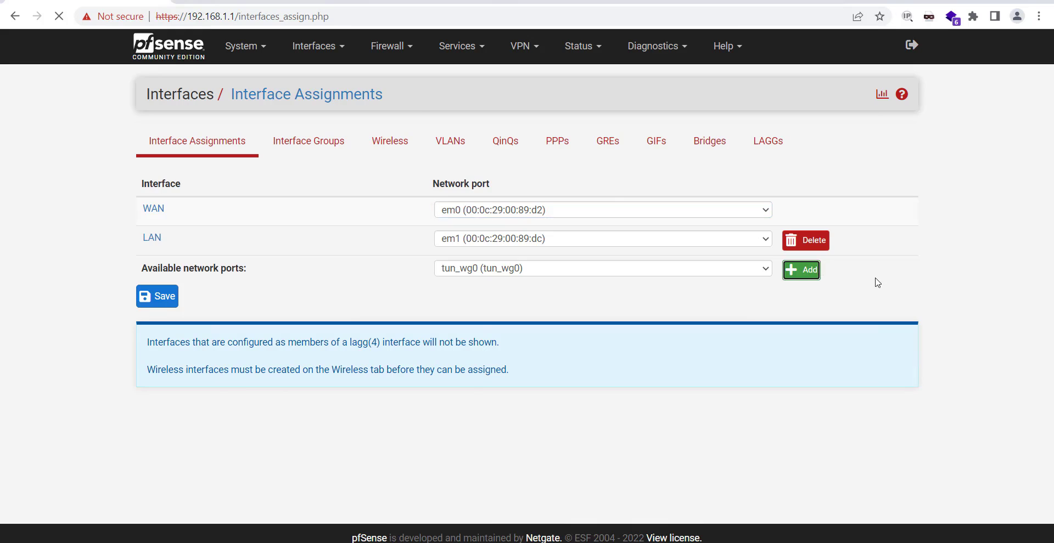
left_click(155, 320)
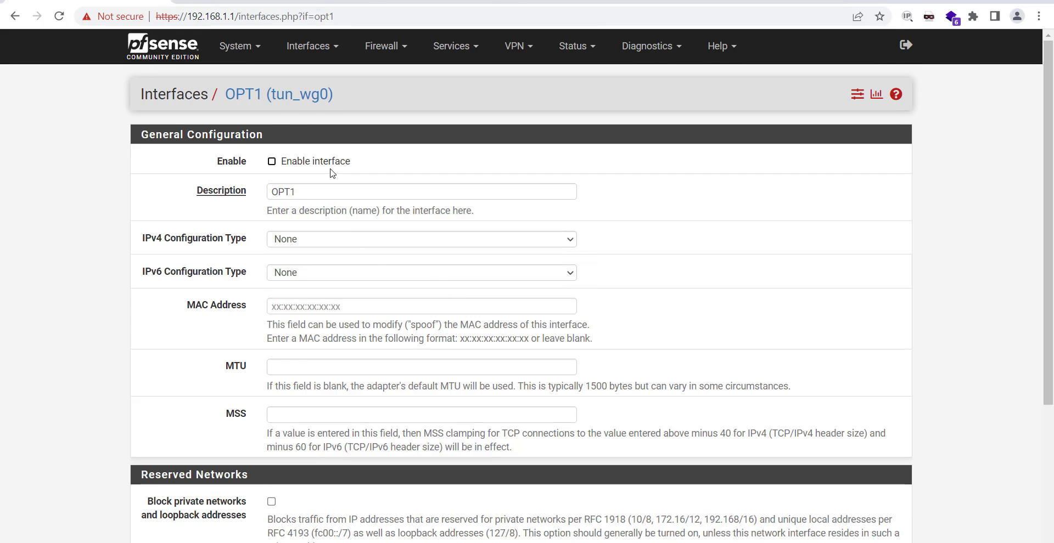
Step: Enable the new tun_wg0 interface and set its description to WGC
left_click(309, 168)
double_click(315, 195)
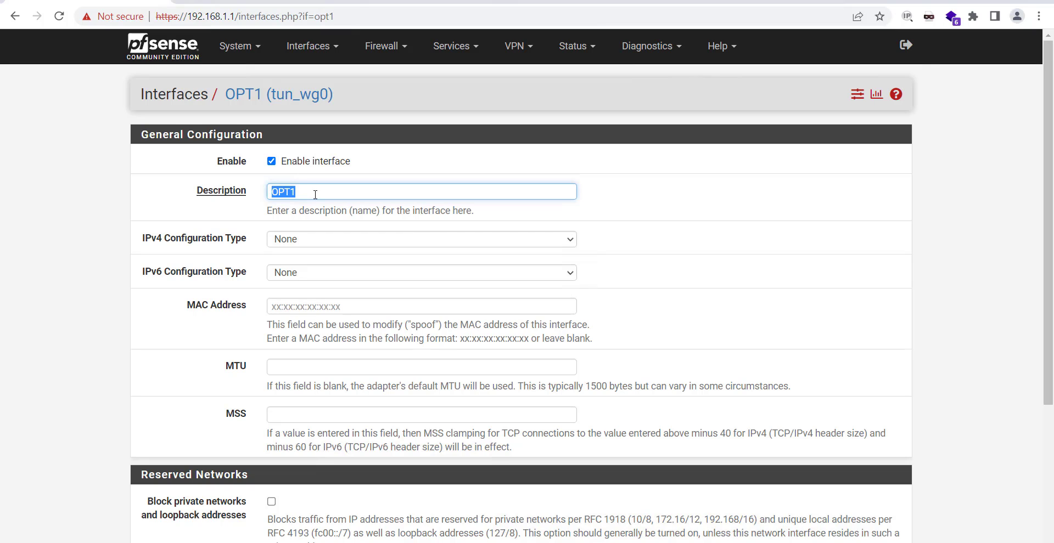
type("WGC")
left_click(647, 212)
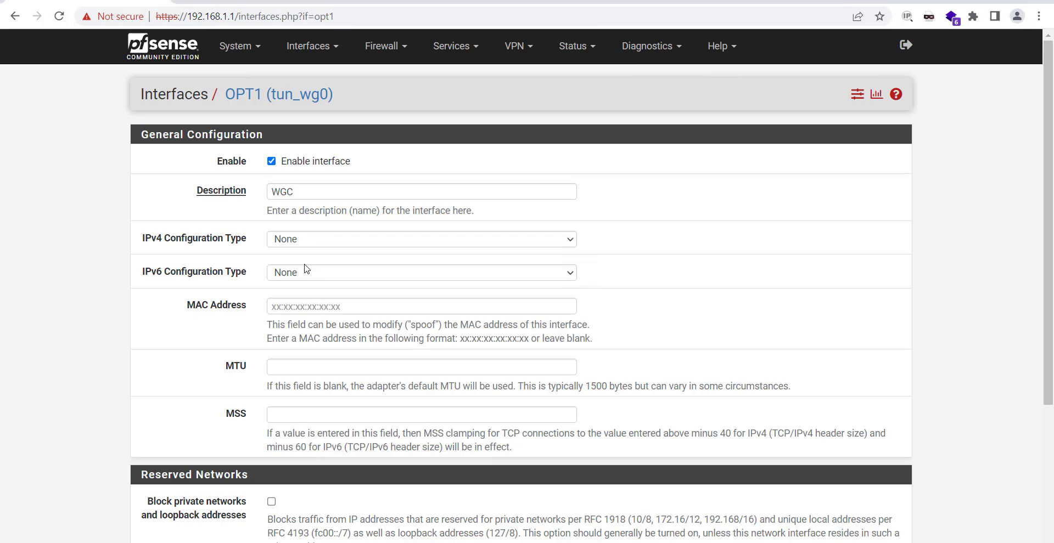
Step: Set the WGC interface's IPv4 configuration type to Static IPv4
scroll(300, 309, "down", 1)
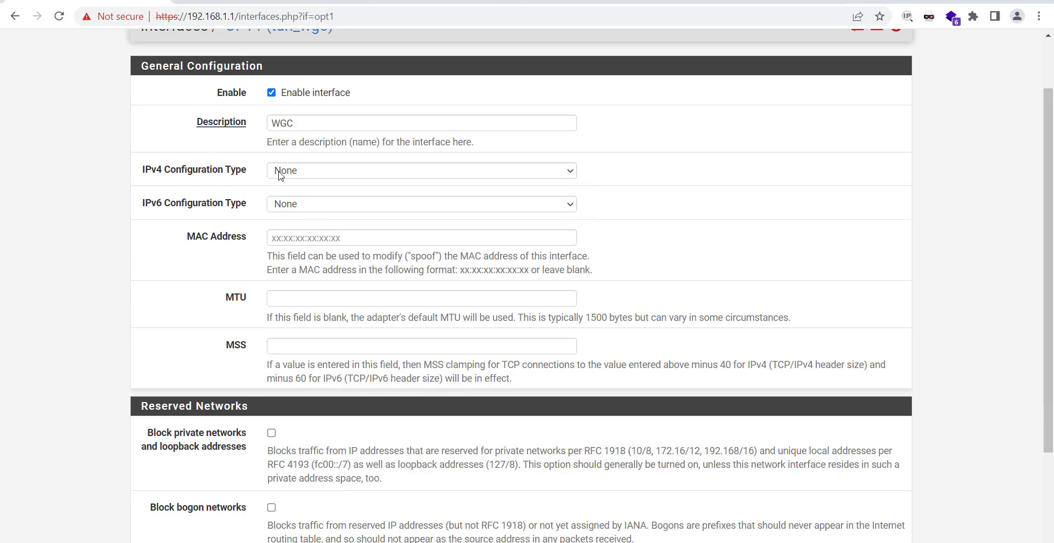
left_click(328, 175)
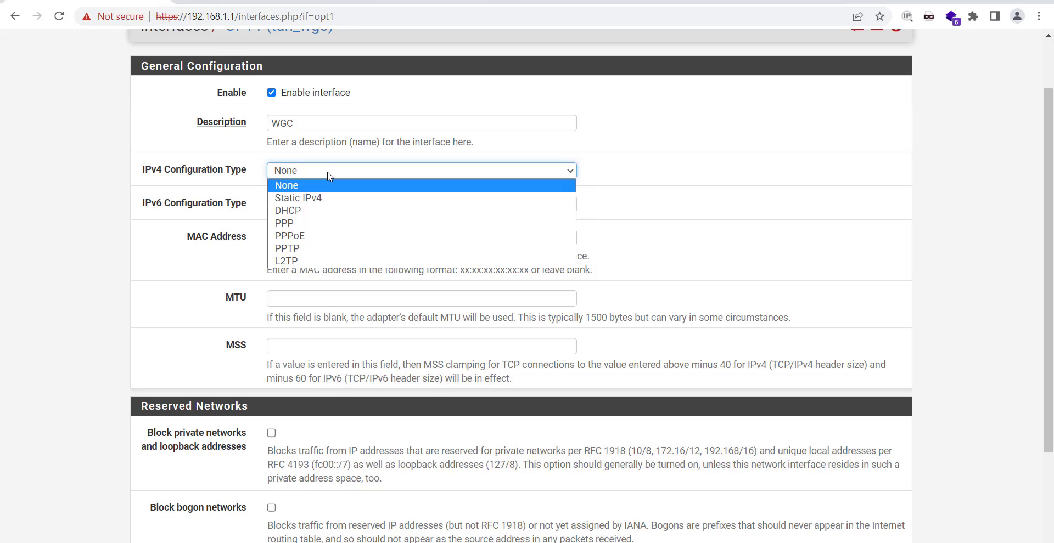
left_click(304, 198)
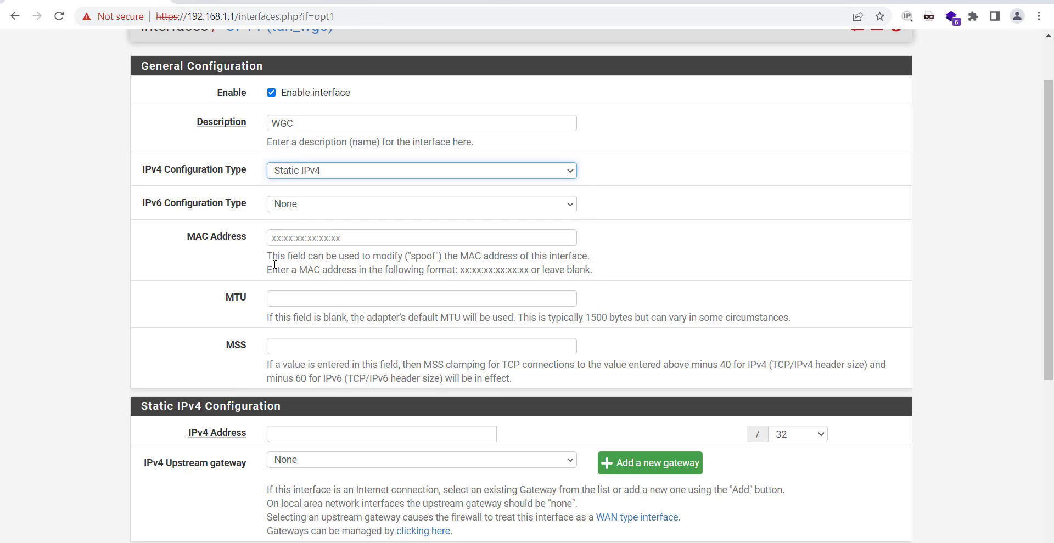
scroll(275, 264, "down", 2)
left_click(287, 163)
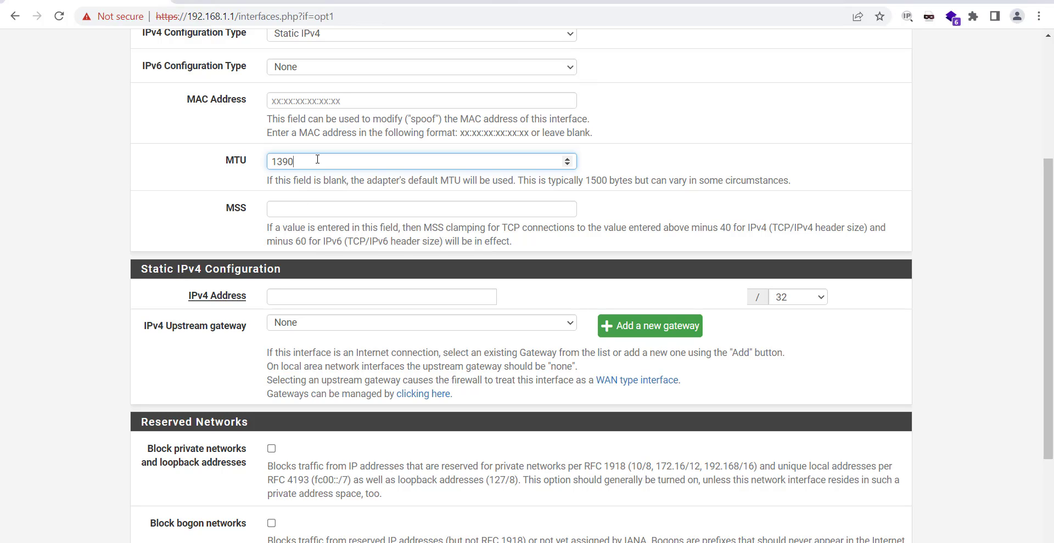
double_click(317, 159)
key("BackSpace")
left_click(662, 163)
scroll(362, 218, "down", 1)
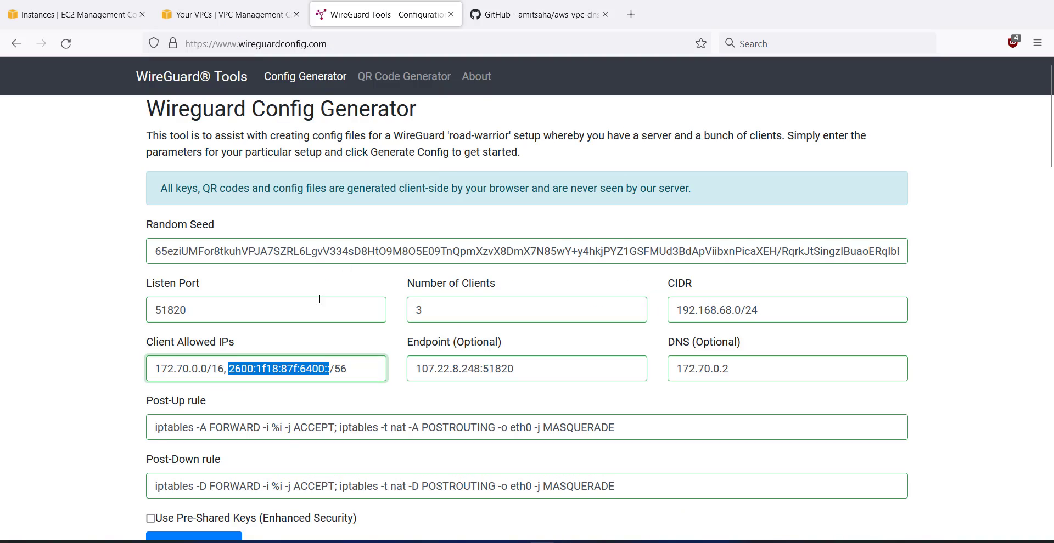
Step: Copy Client 1's interface address 192.168.68.2, without the subnet suffix, from the generated WireGuard configuration
scroll(313, 306, "down", 10)
scroll(228, 410, "down", 7)
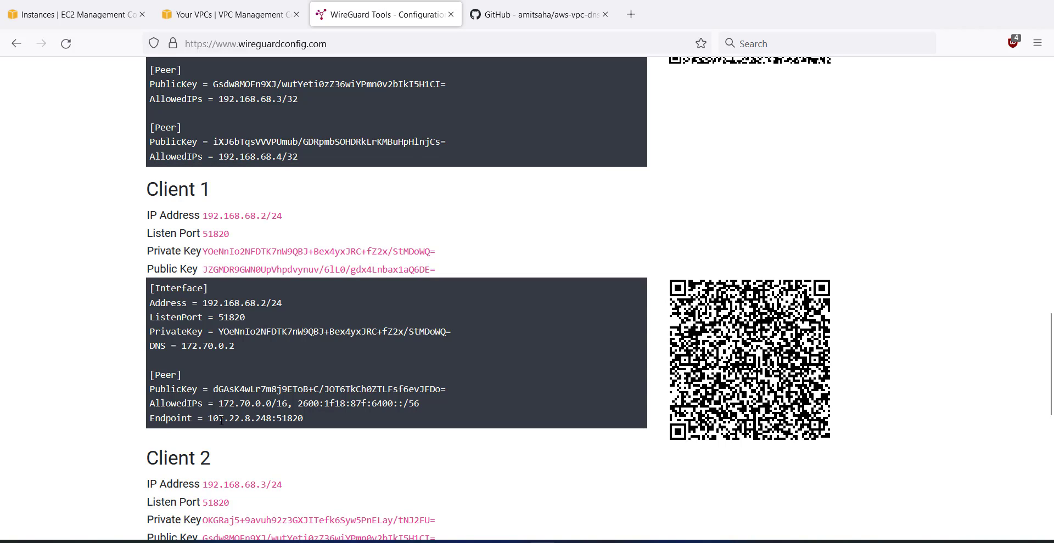
left_click_drag(204, 305, 265, 307)
right_click(262, 307)
left_click(284, 325)
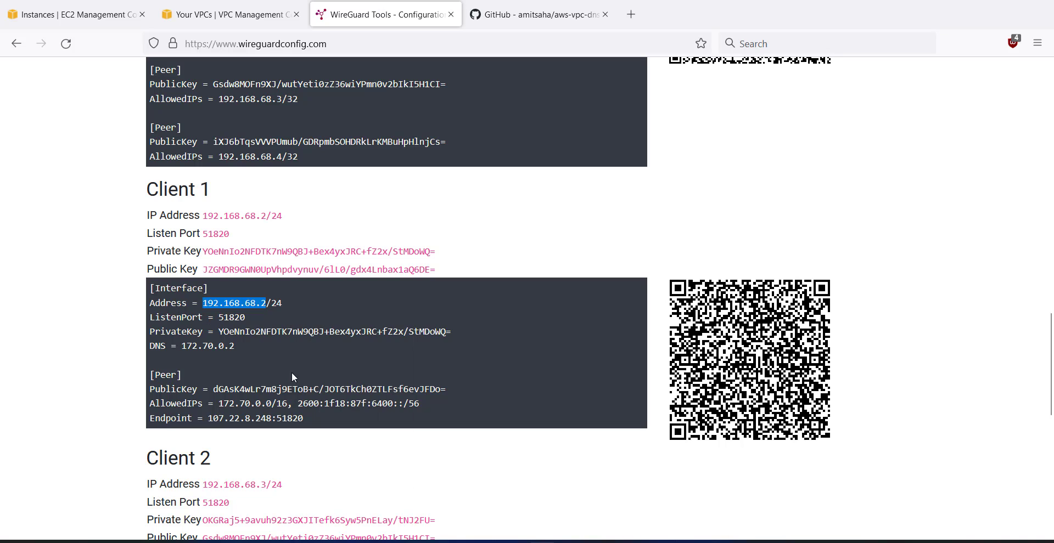
Step: Return to pfSense and set the WGC interface's static IPv4 address to 192.168.68.2 with a /24 mask
left_click(602, 541)
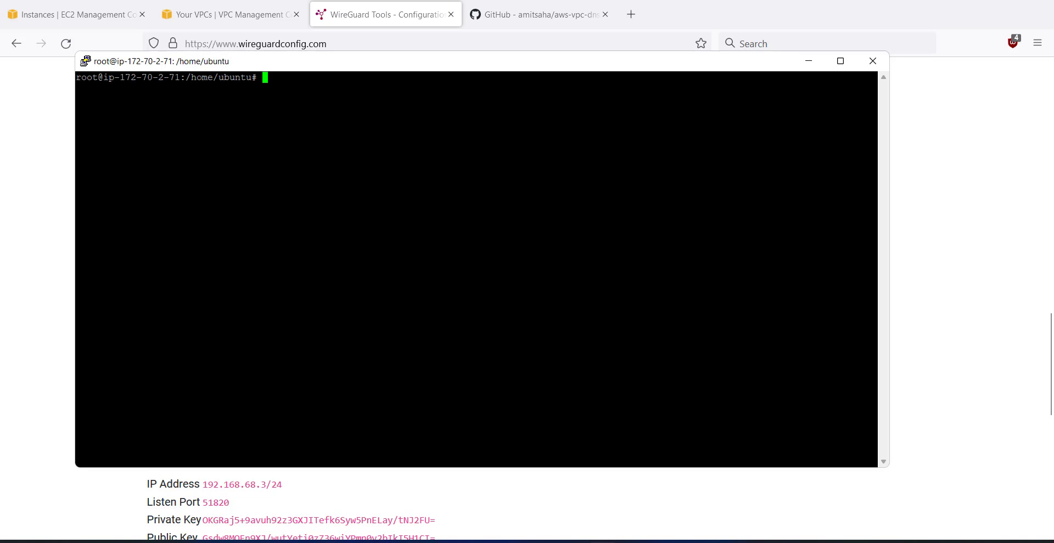
left_click(602, 541)
left_click(577, 542)
left_click(286, 228)
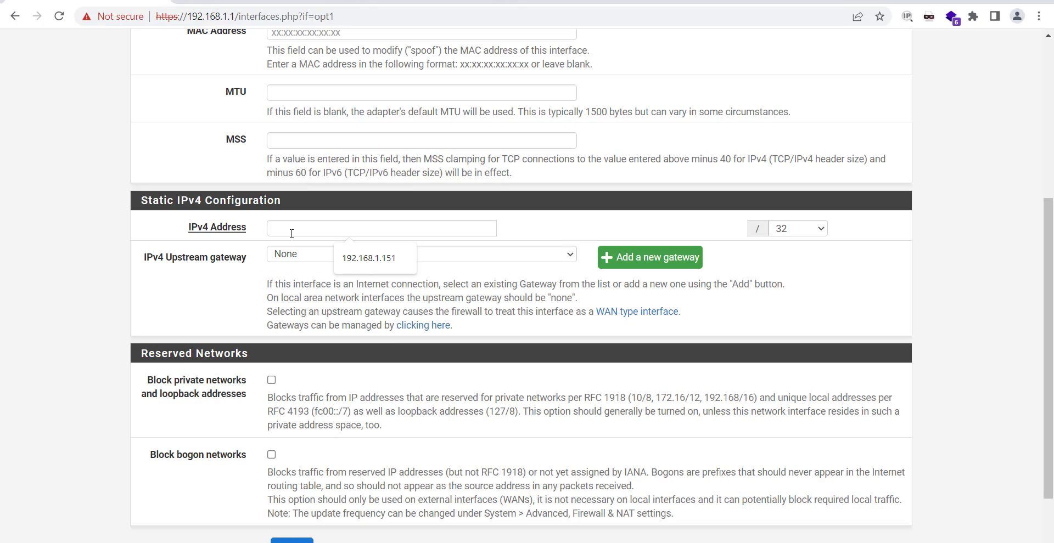
key("ctrl+v")
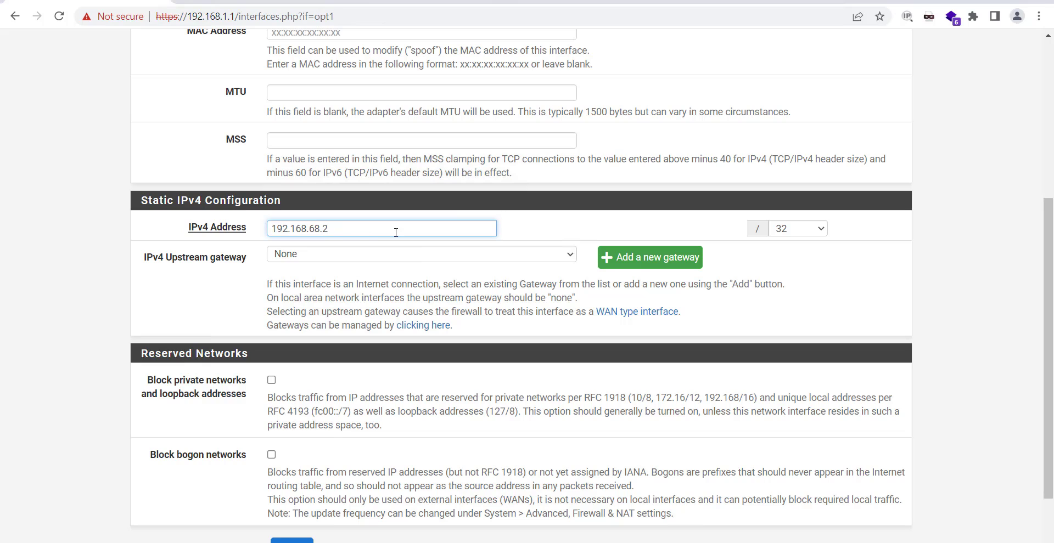
left_click(796, 235)
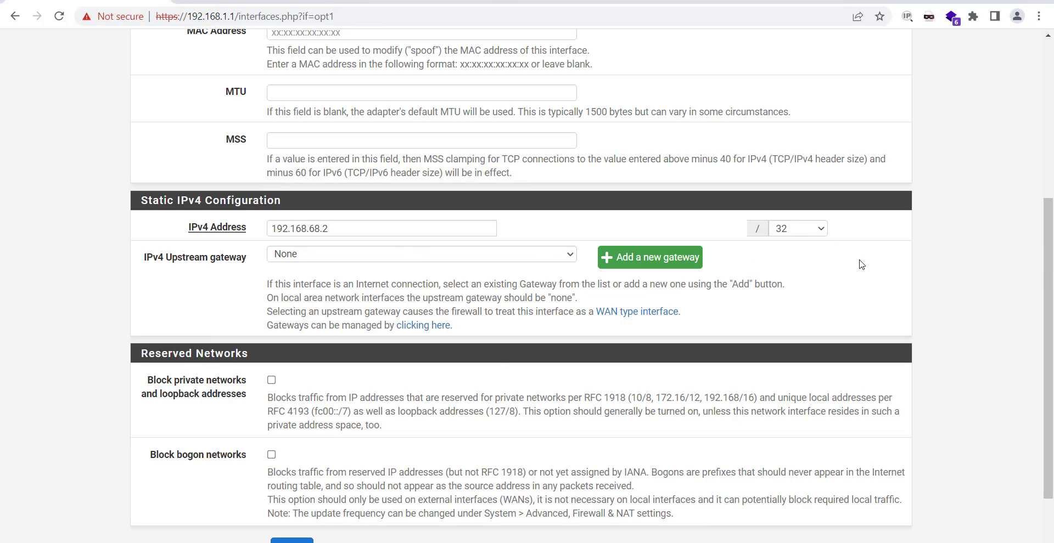
left_click(799, 232)
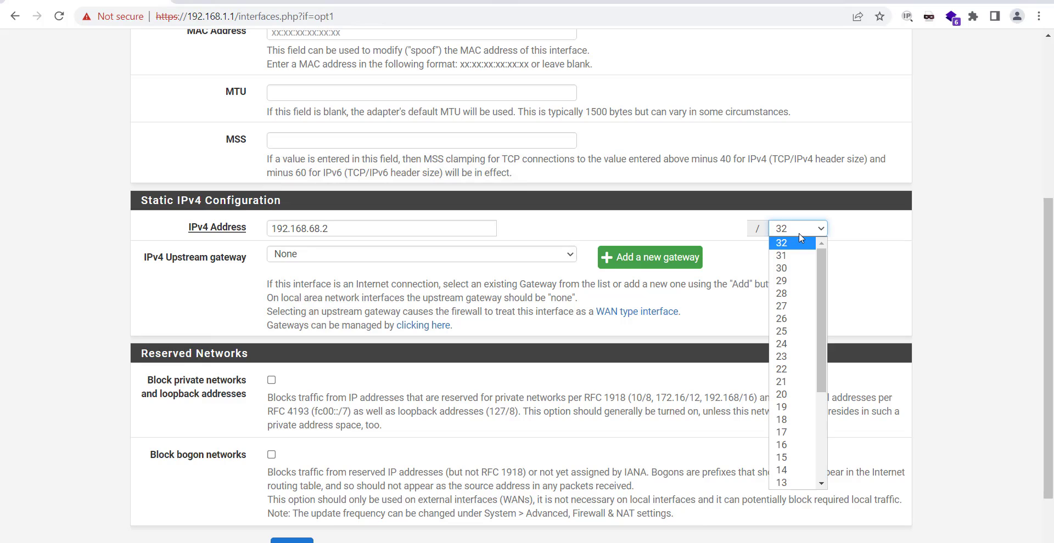
left_click(789, 344)
Step: Add a new IPv4 upstream gateway for the WGC interface named WGC_GW with address 192.168.68.2
left_click(338, 258)
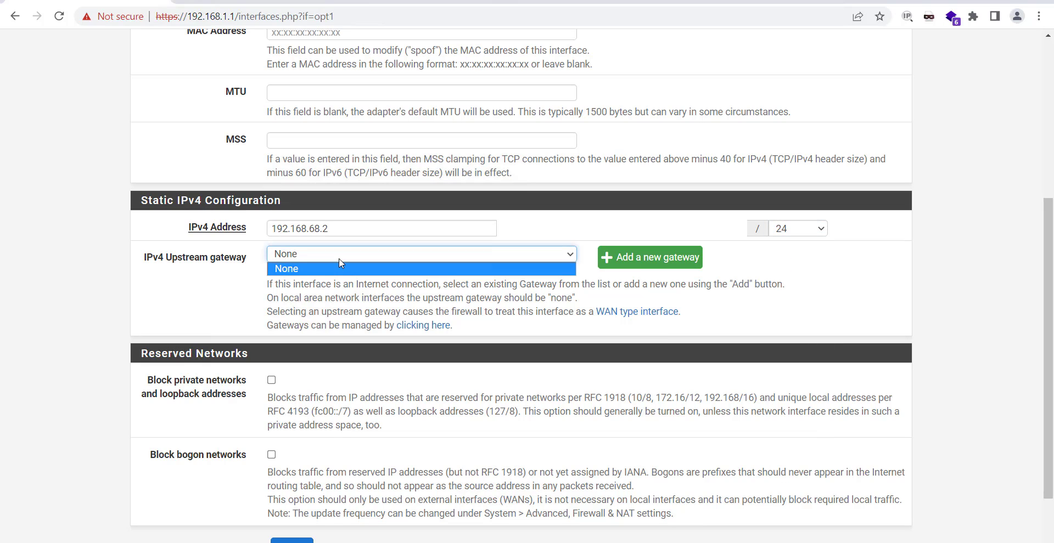
left_click(339, 258)
left_click(329, 232)
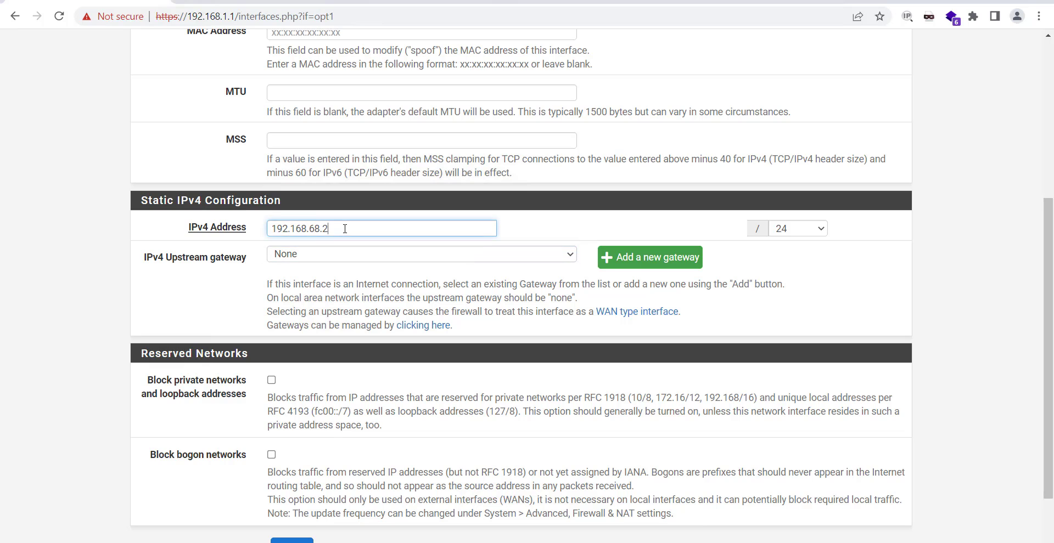
double_click(345, 228)
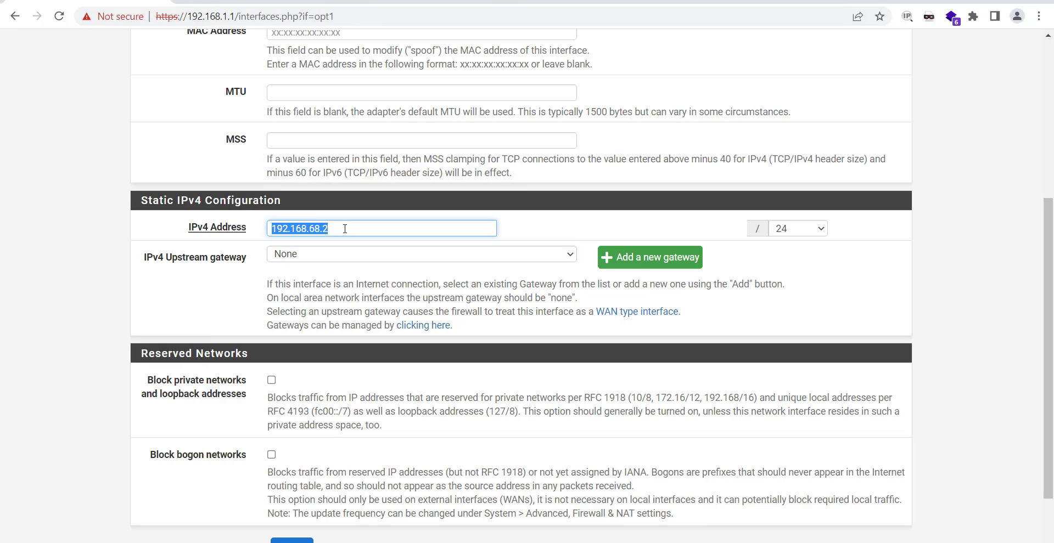
left_click(675, 261)
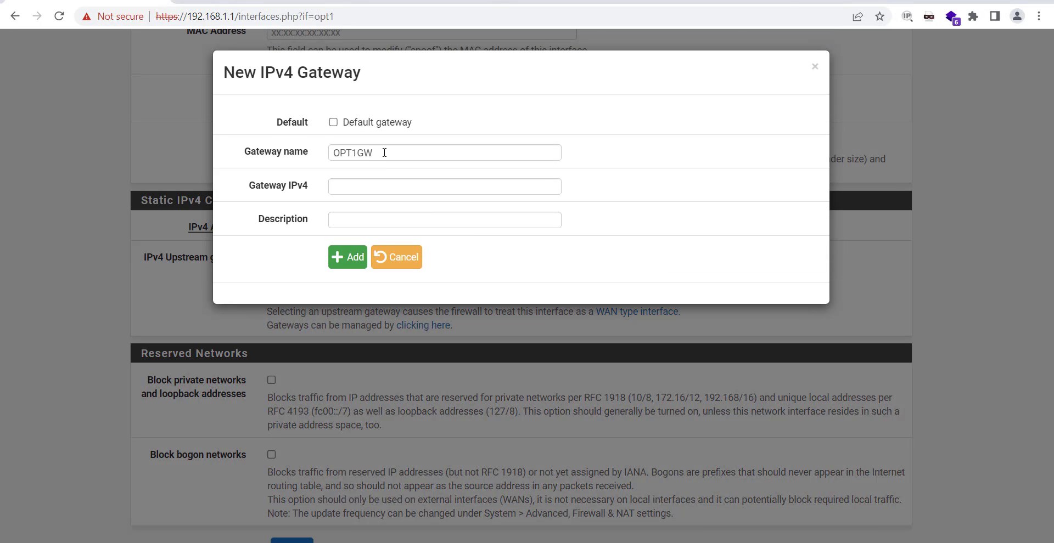
double_click(385, 153)
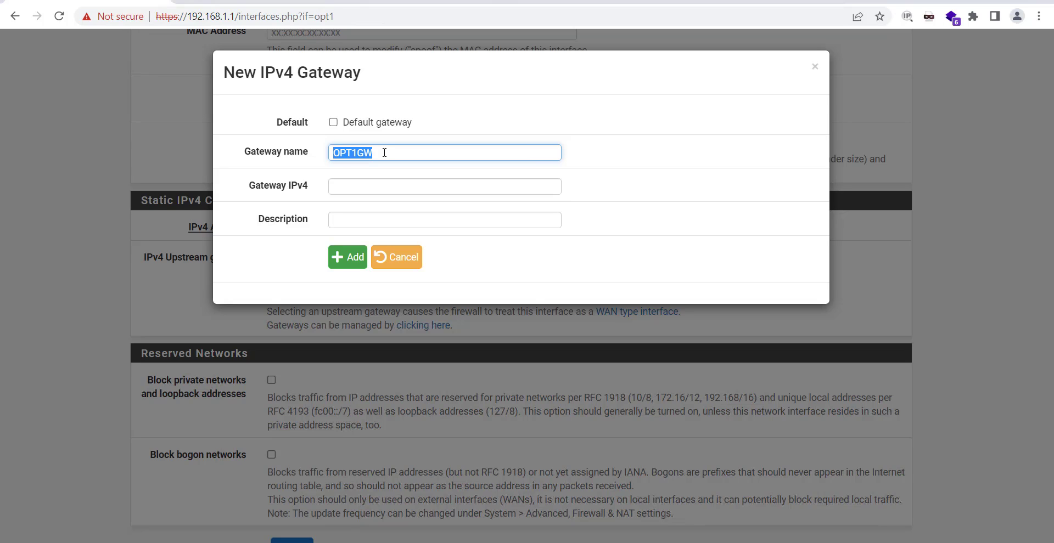
type("GGC_GW")
key("Tab")
type("192.168.68.2")
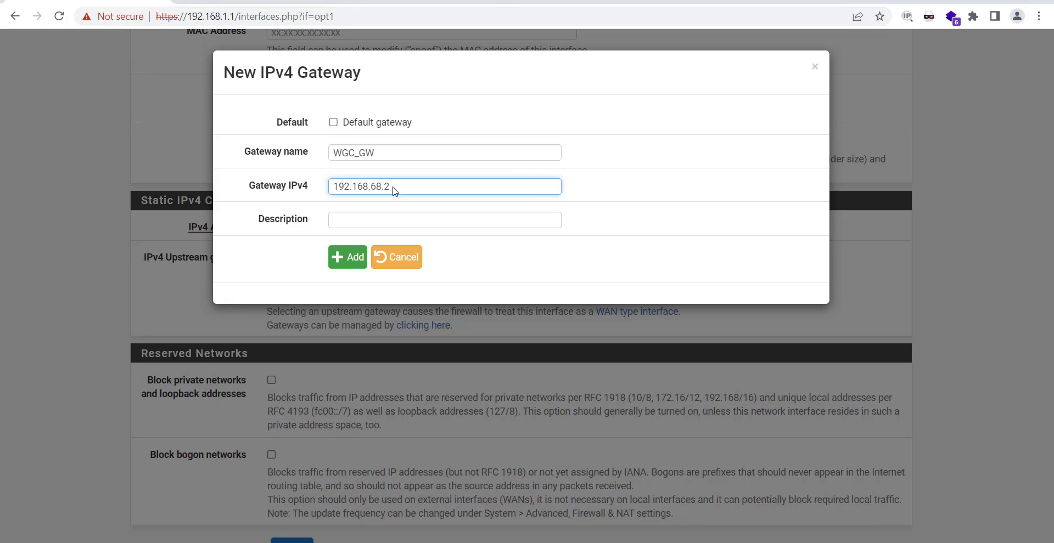
left_click(349, 259)
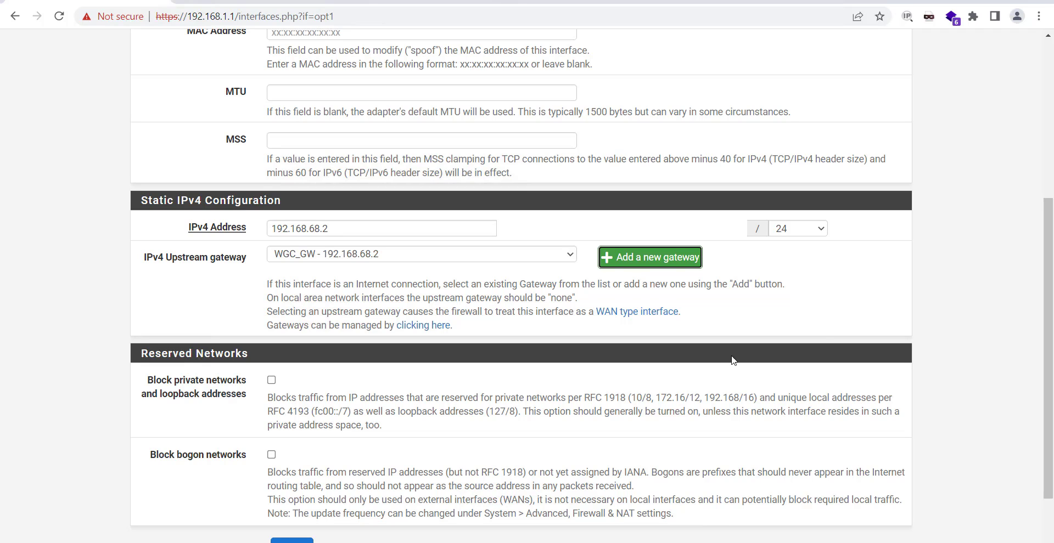
Step: Save the WGC interface configuration and apply the changes
scroll(464, 404, "down", 2)
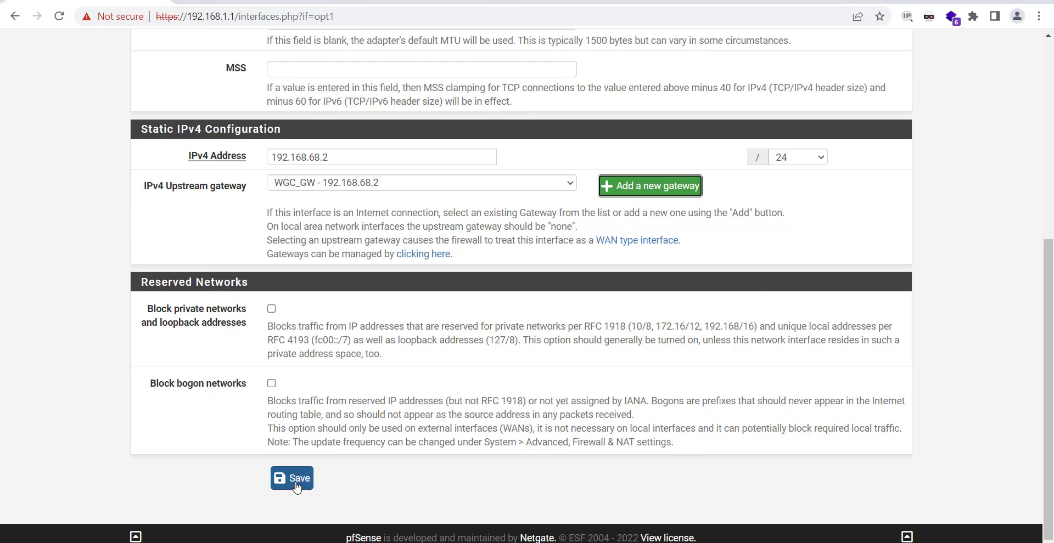
left_click(292, 481)
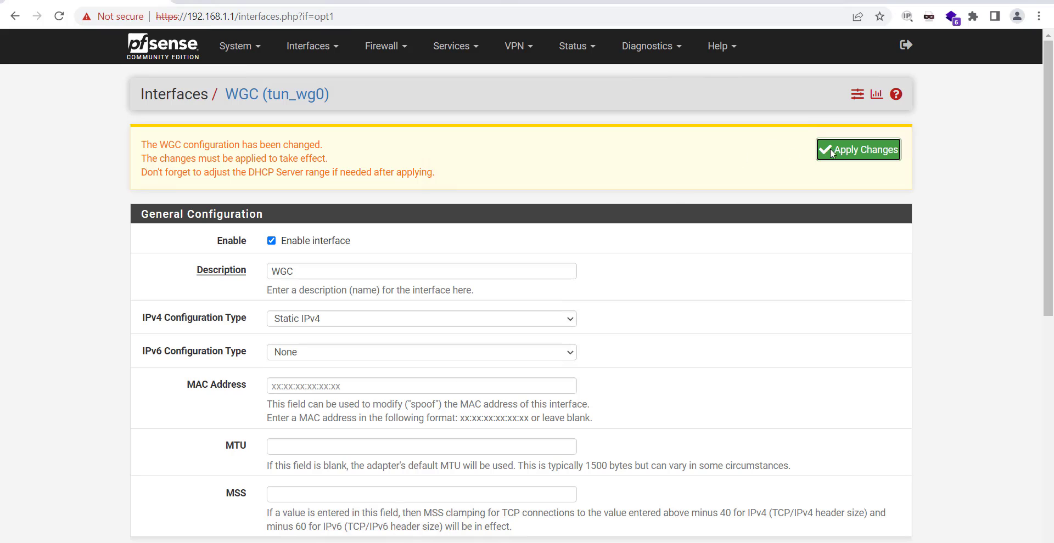
left_click(832, 153)
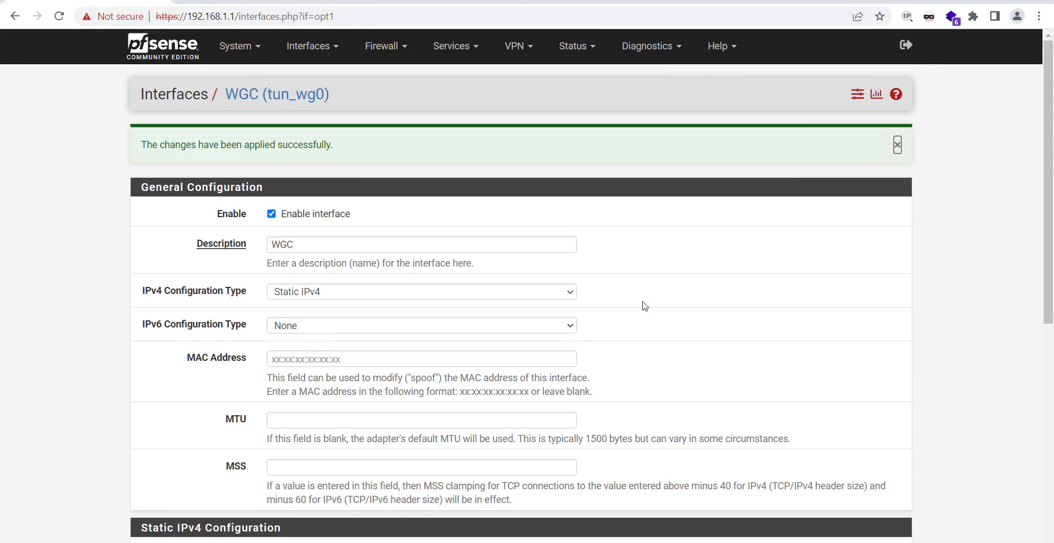
Step: Review the tun_wg0 tunnel configuration and the endpoint, keep-alive and allowed IP settings of its AWS VPC Peering peer
left_click(516, 48)
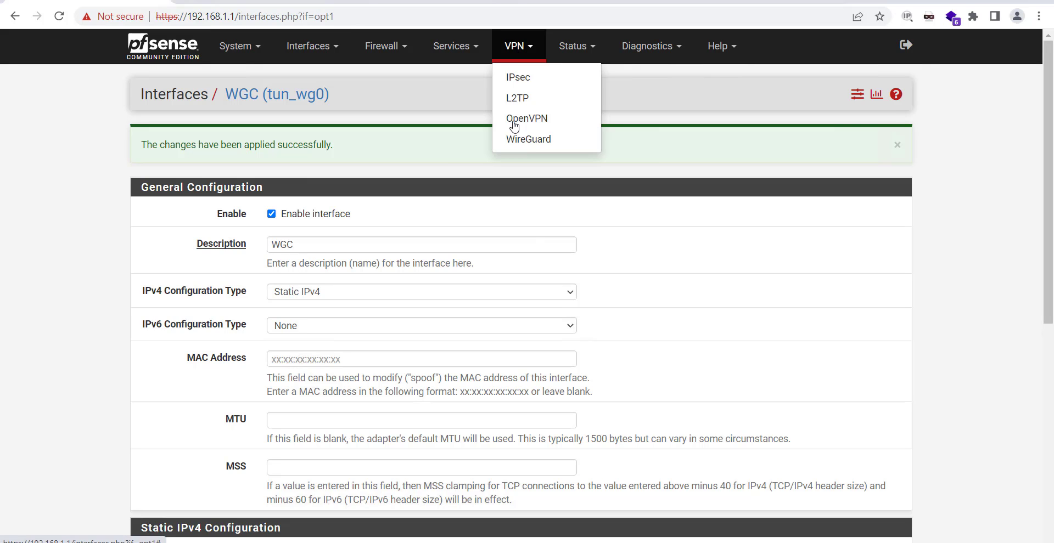
left_click(522, 141)
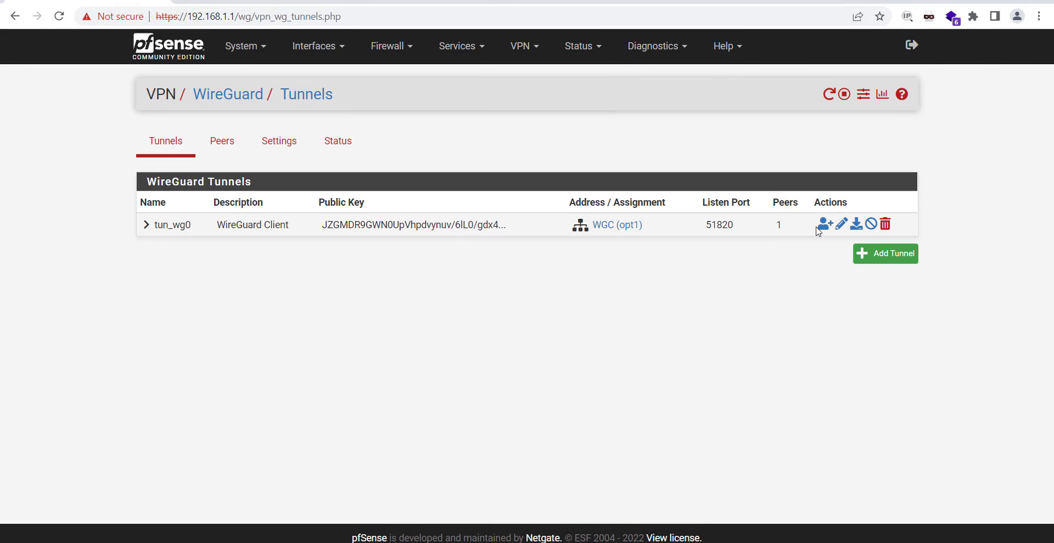
left_click(841, 225)
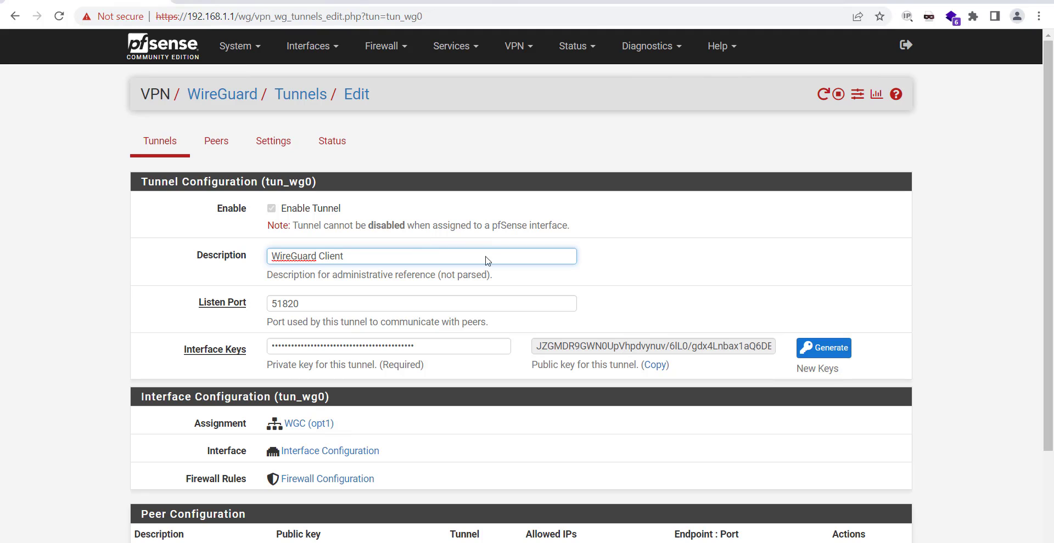
scroll(268, 266, "down", 2)
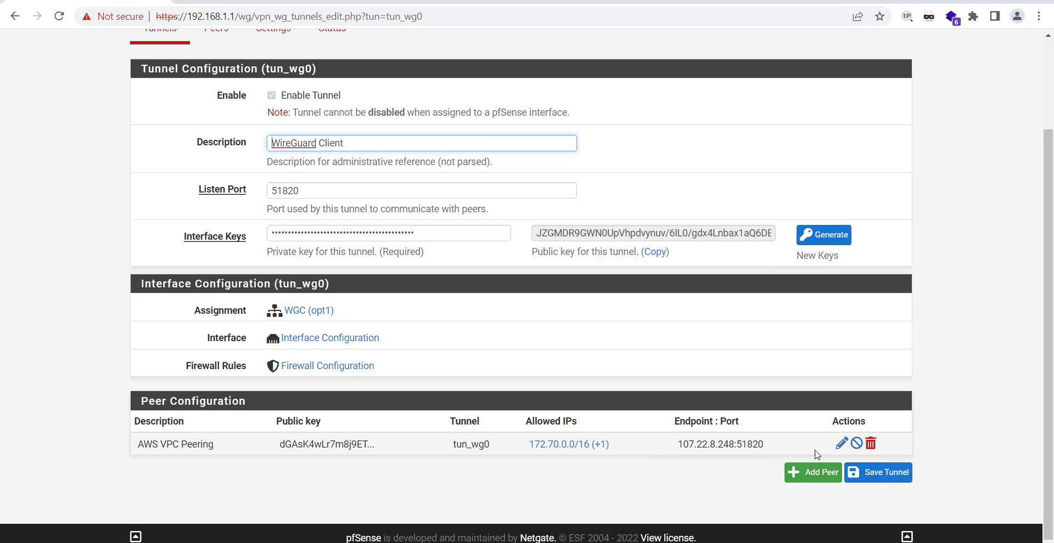
left_click(841, 443)
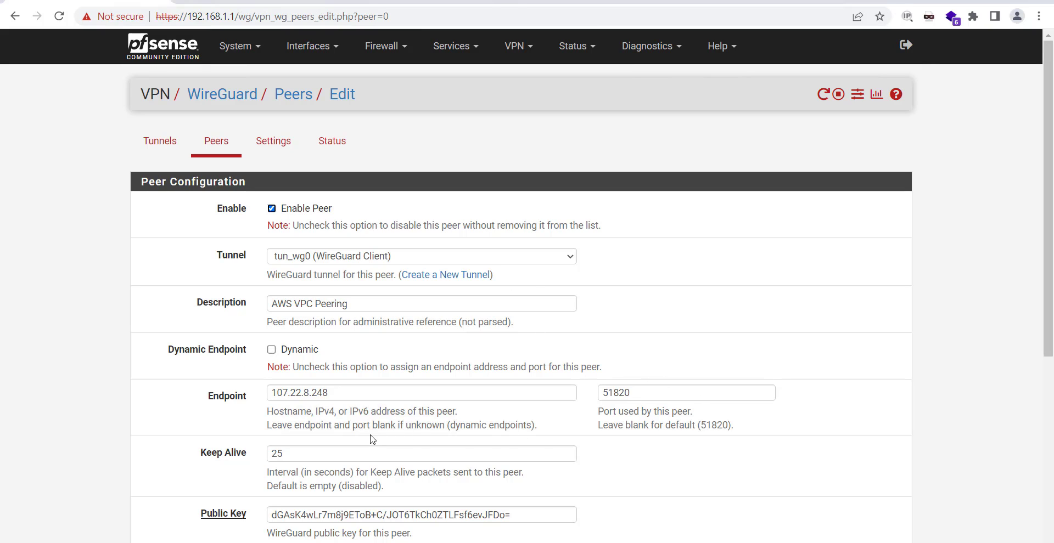
scroll(937, 415, "down", 3)
scroll(937, 414, "down", 2)
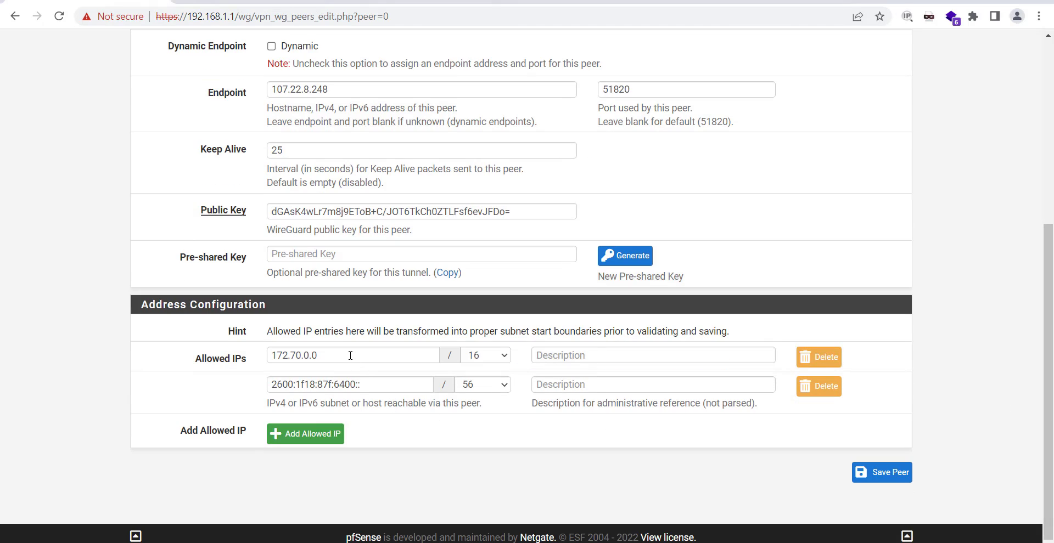
scroll(648, 374, "up", 6)
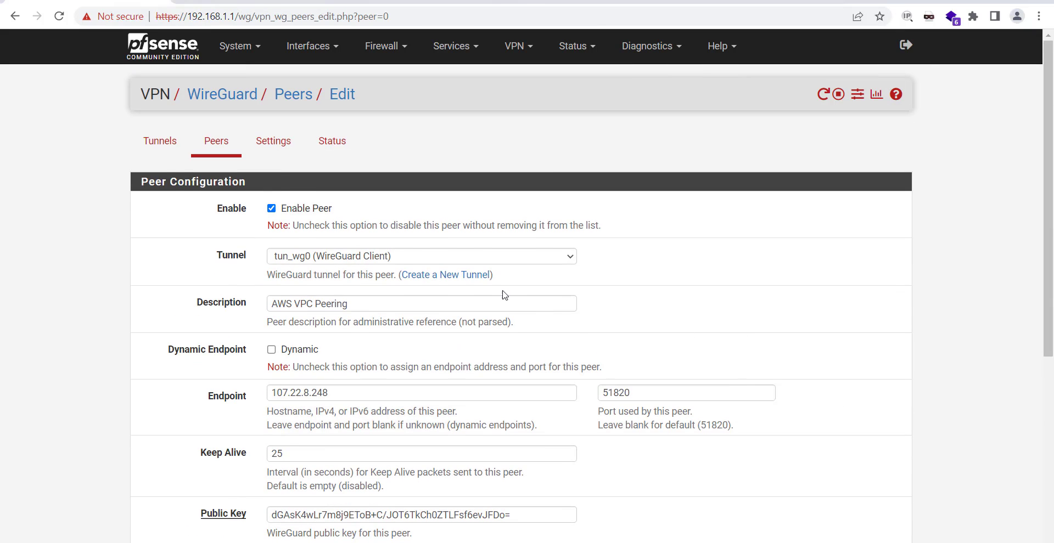
Step: Go back to the tun_wg0 tunnel's settings and open the firewall configuration of its assigned WGC interface
left_click(172, 152)
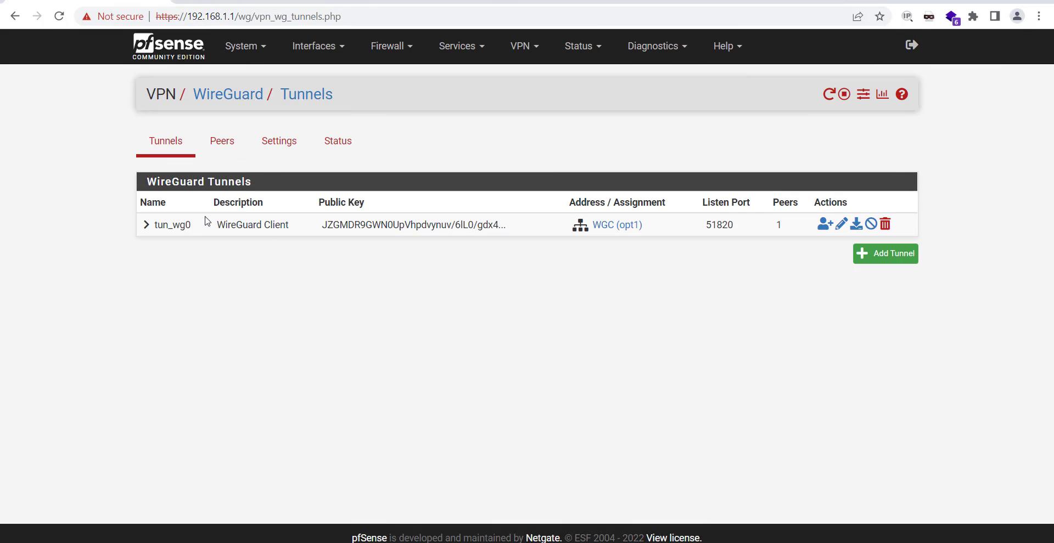
left_click(151, 229)
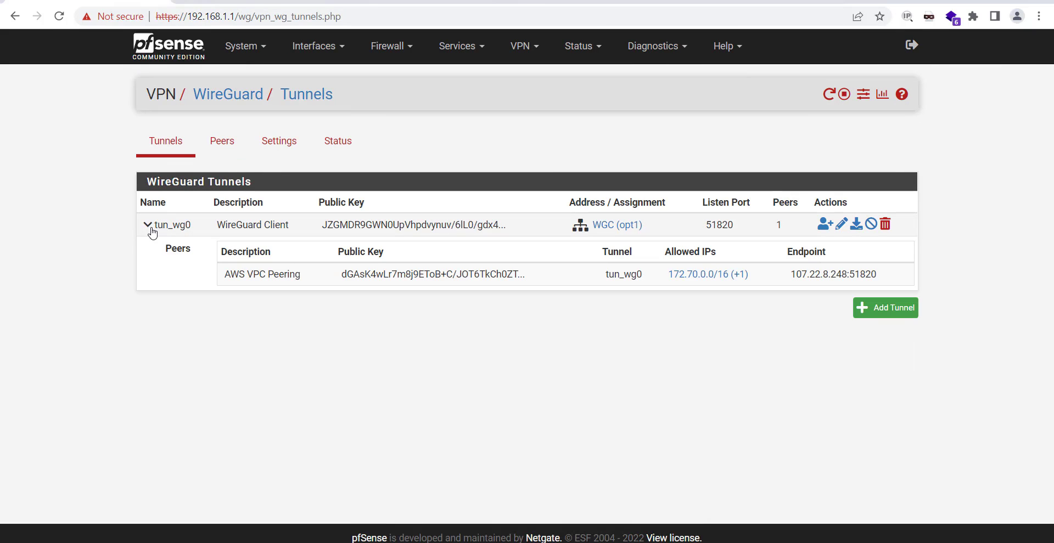
left_click(840, 224)
scroll(321, 351, "down", 3)
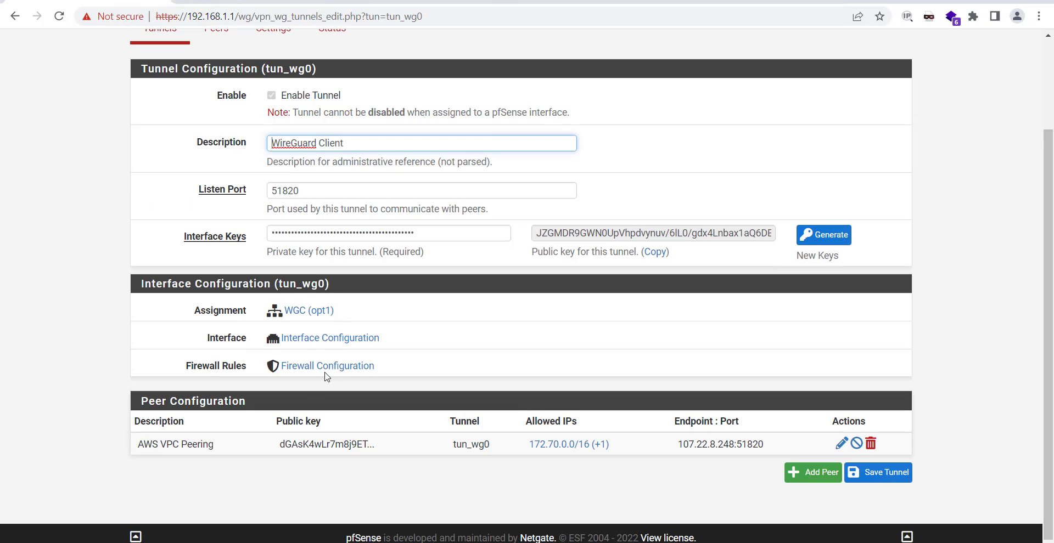
left_click(328, 366)
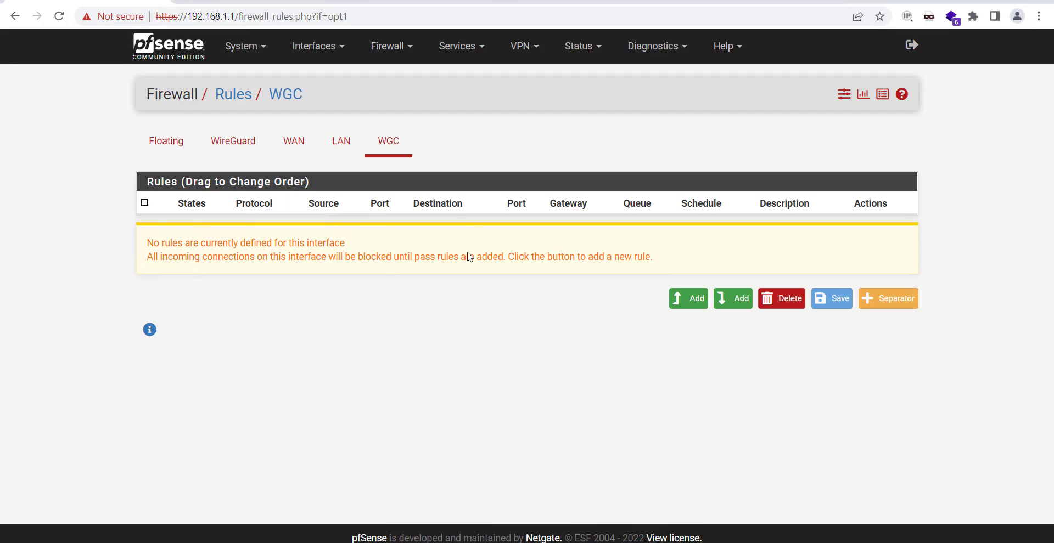
Step: Start a new firewall rule at the top of the WGC rules with address family IPv4+IPv6 and protocol Any
left_click(687, 302)
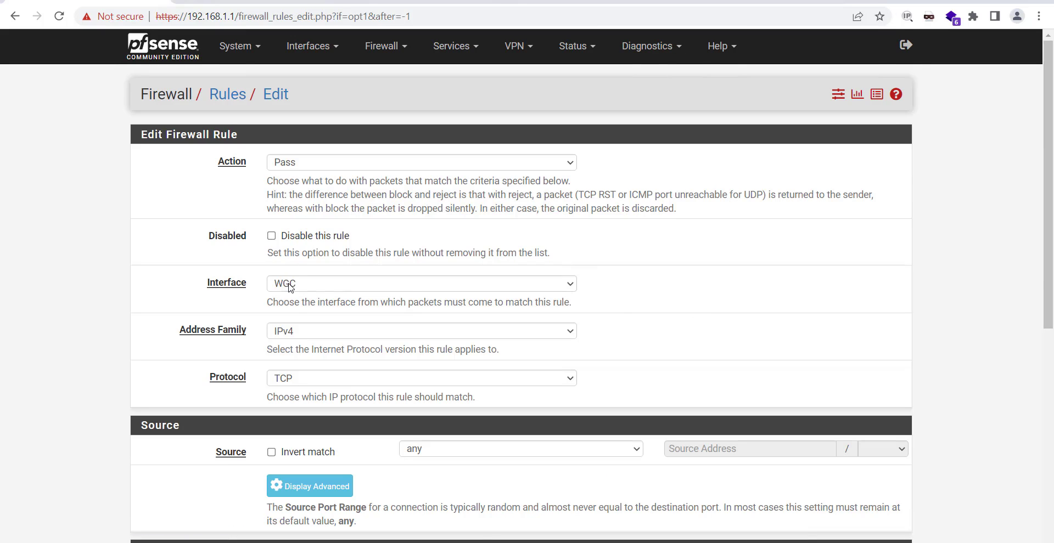
left_click(299, 336)
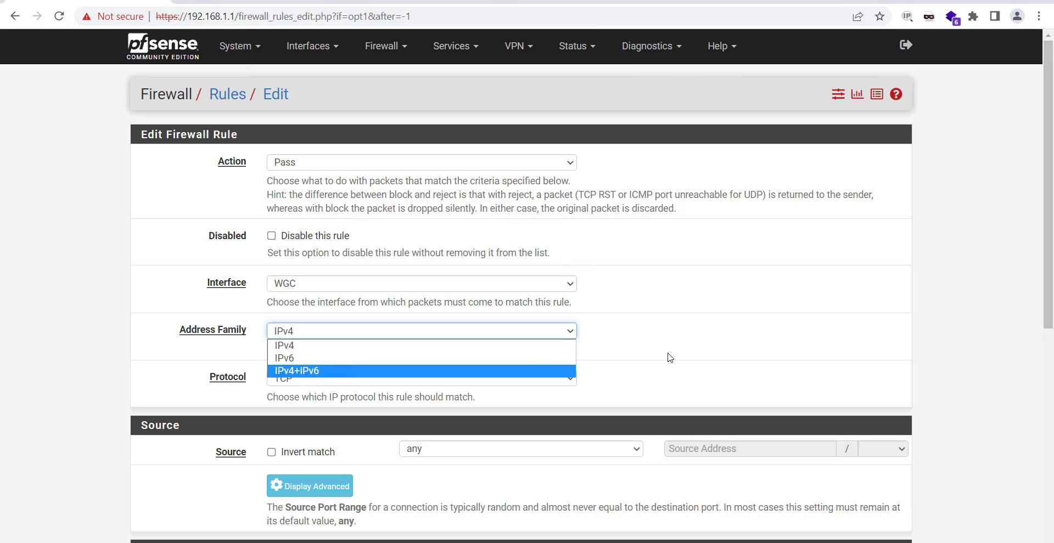
left_click(754, 350)
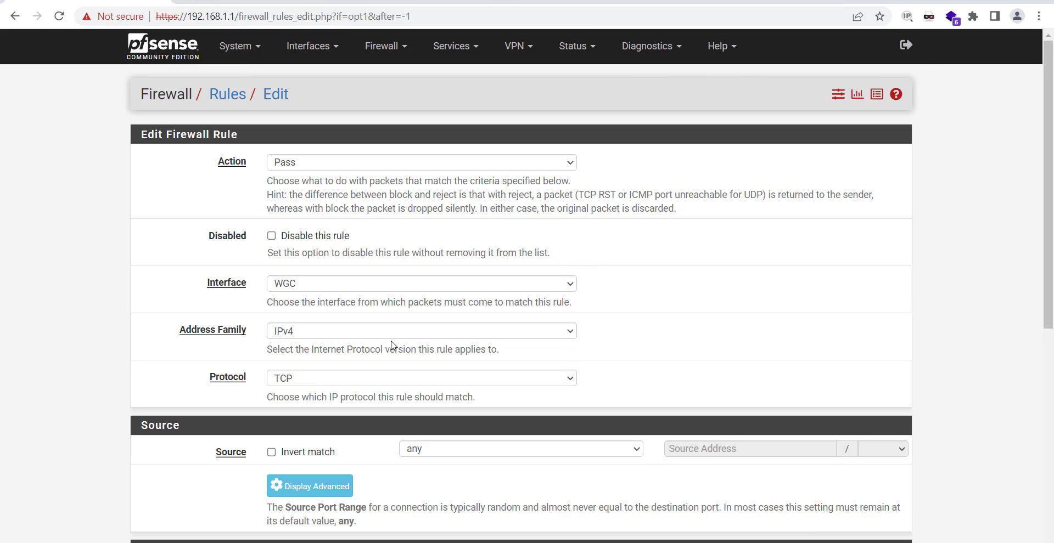
left_click(295, 336)
left_click(307, 369)
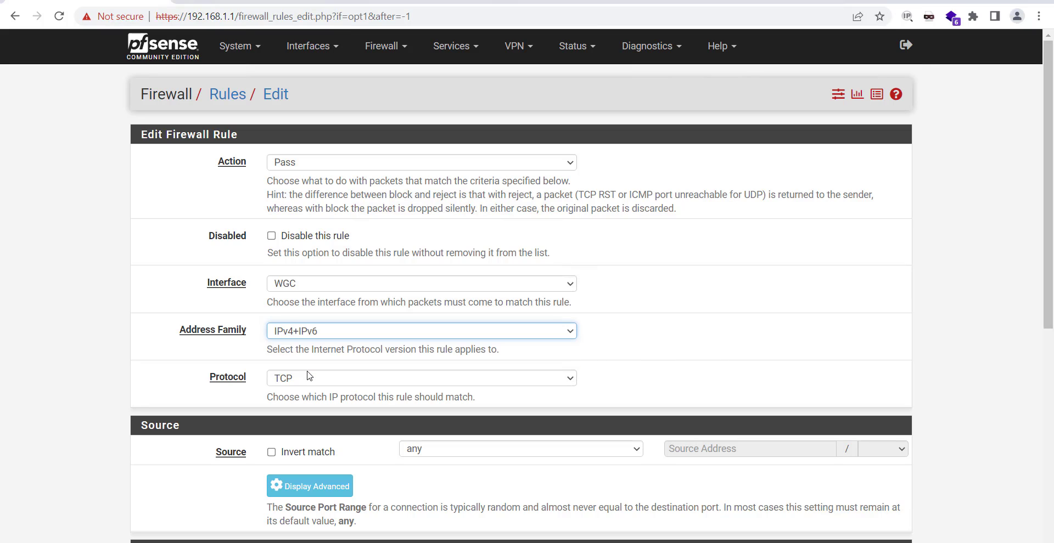
left_click(319, 380)
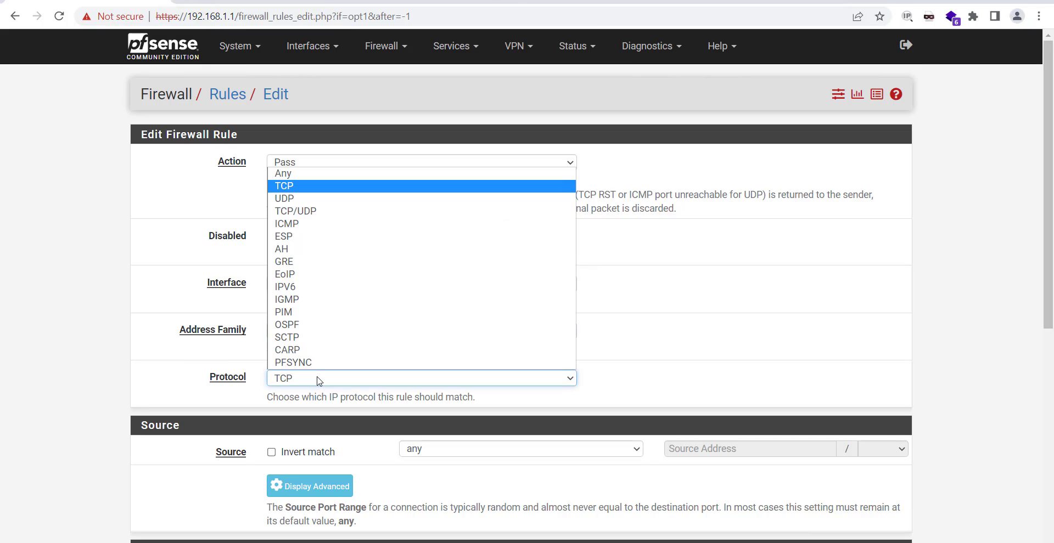
left_click(291, 174)
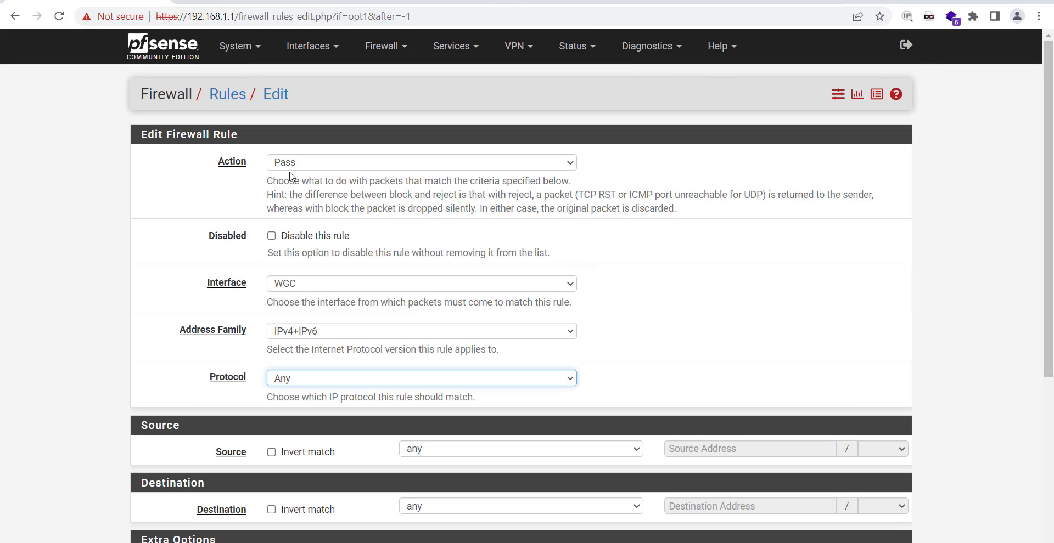
left_click(719, 385)
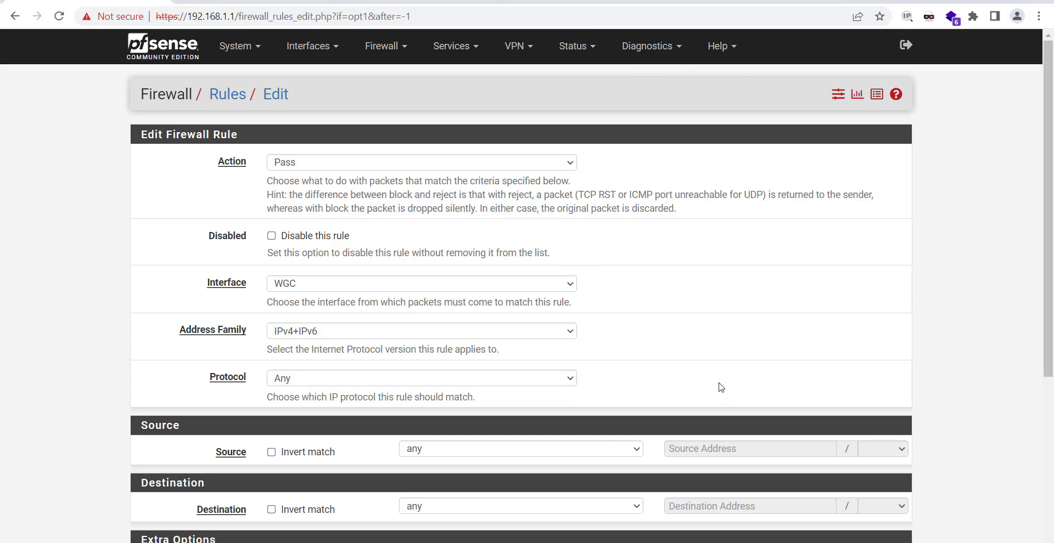
Step: Describe the WGC firewall rule as "Allow All WireGuard Traffic", then save it and apply the changes
scroll(658, 381, "down", 3)
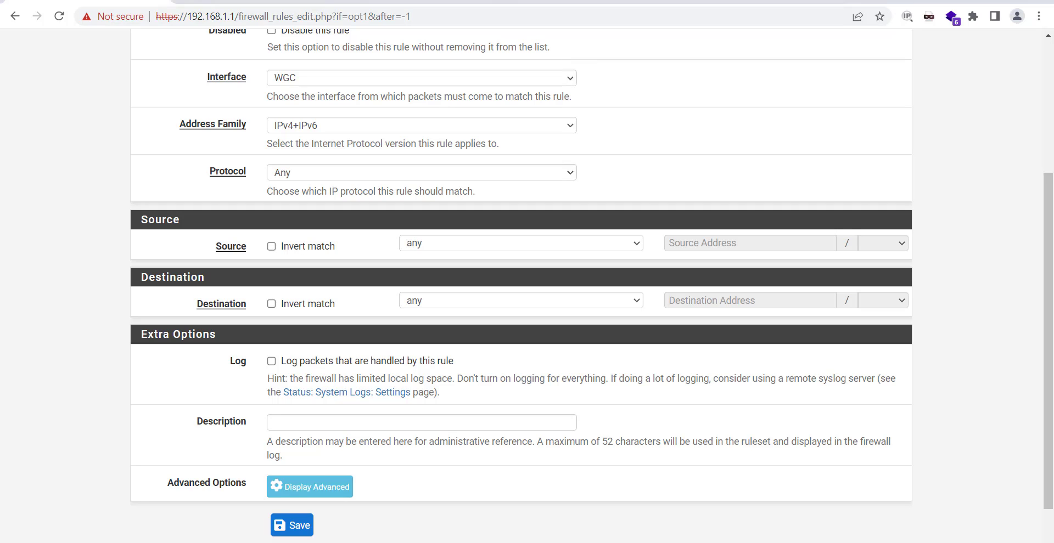
left_click(360, 424)
type("Allow All WireGuard Traffic")
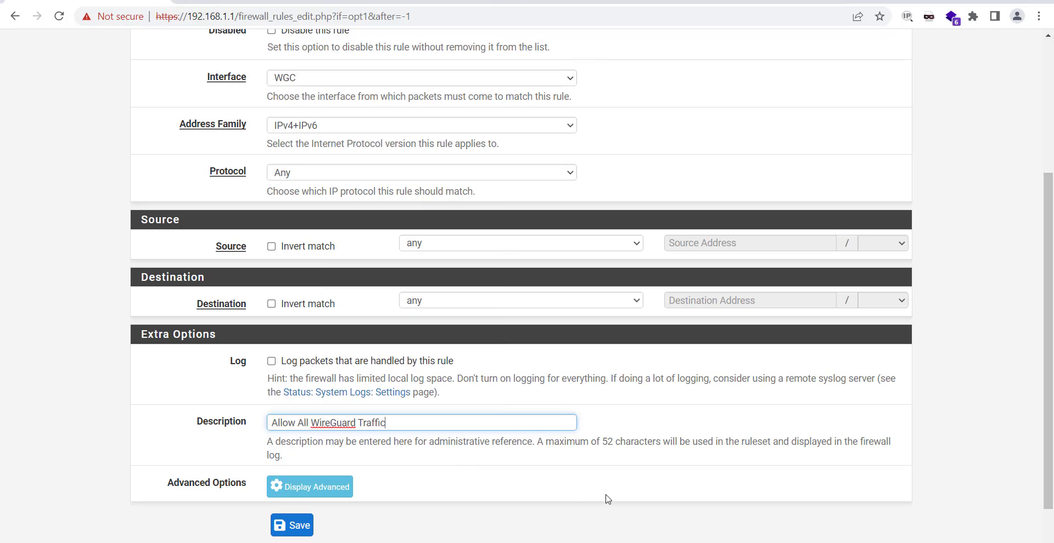
left_click(301, 528)
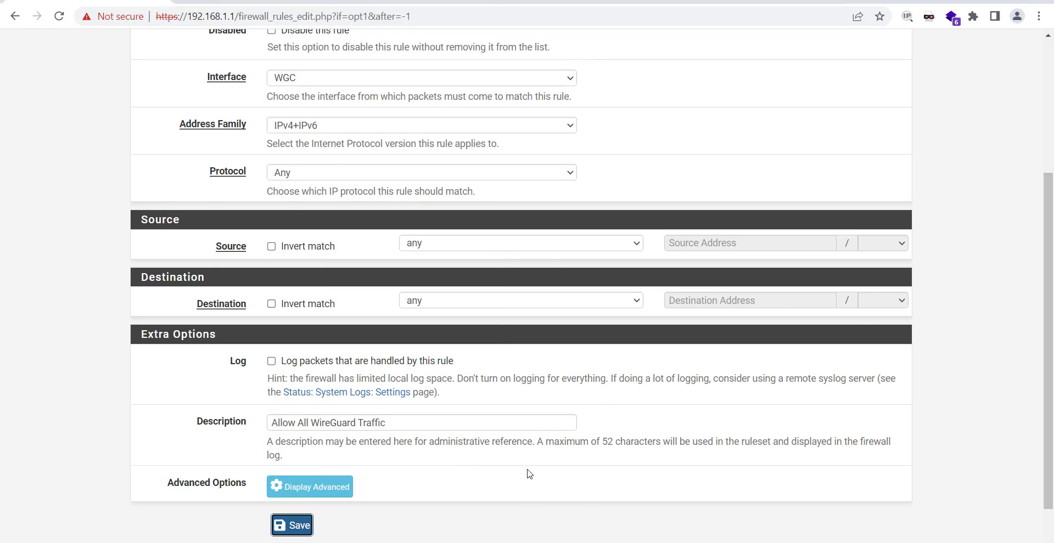
left_click(867, 159)
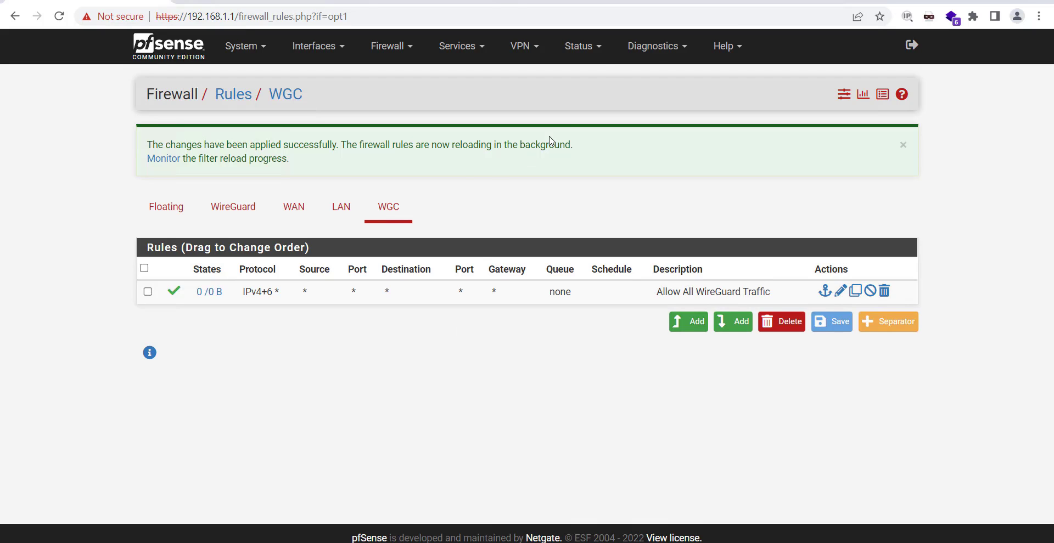
Step: Ping 192.168.68.1 from the pfSense diagnostics with the default ping settings
left_click(586, 52)
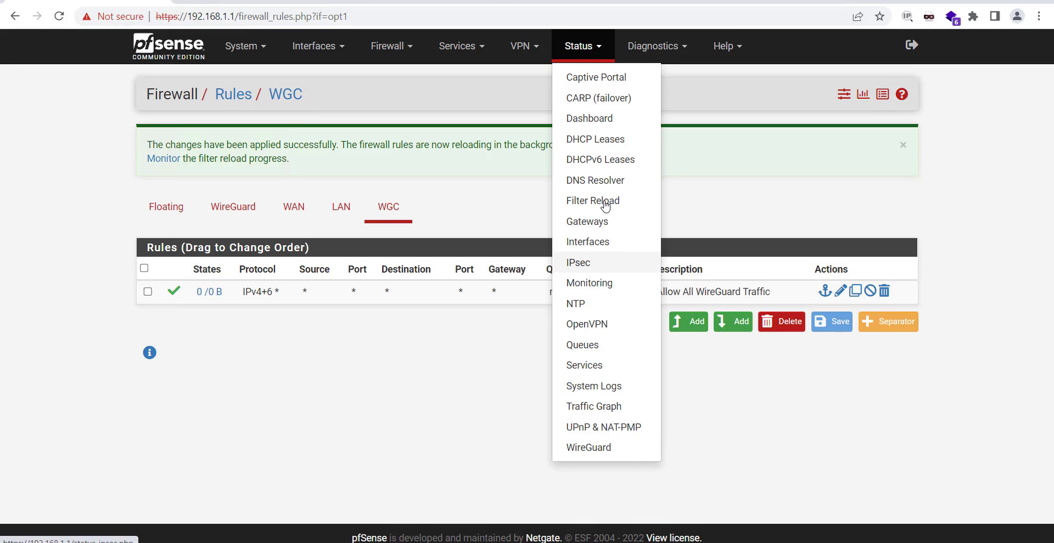
left_click(650, 48)
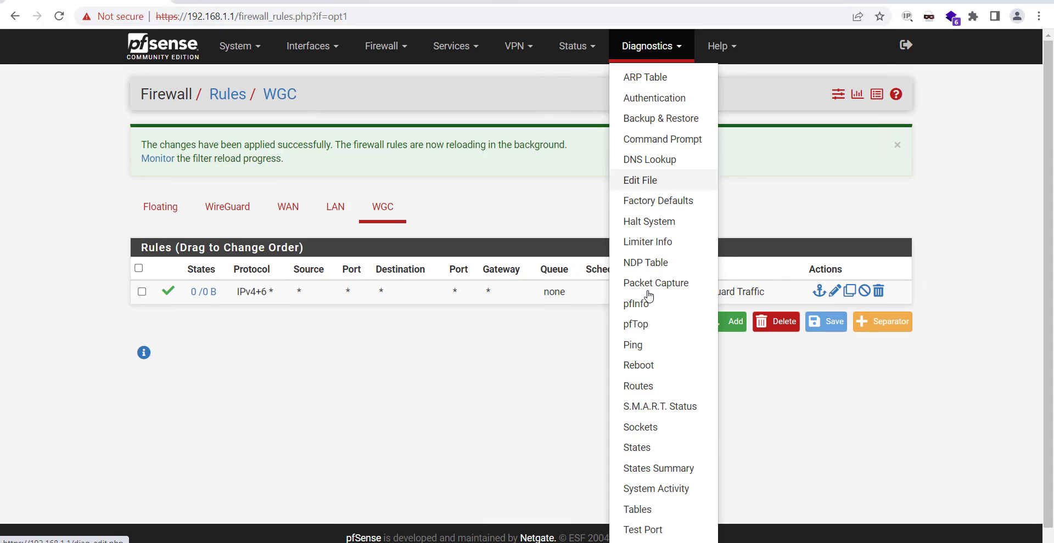
left_click(631, 354)
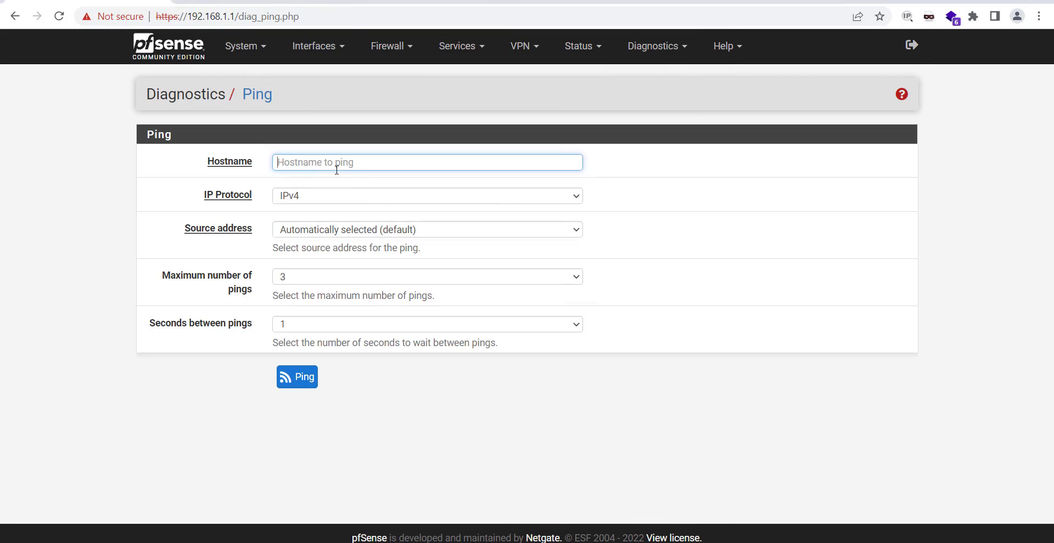
type("192.168.68.1")
left_click(299, 369)
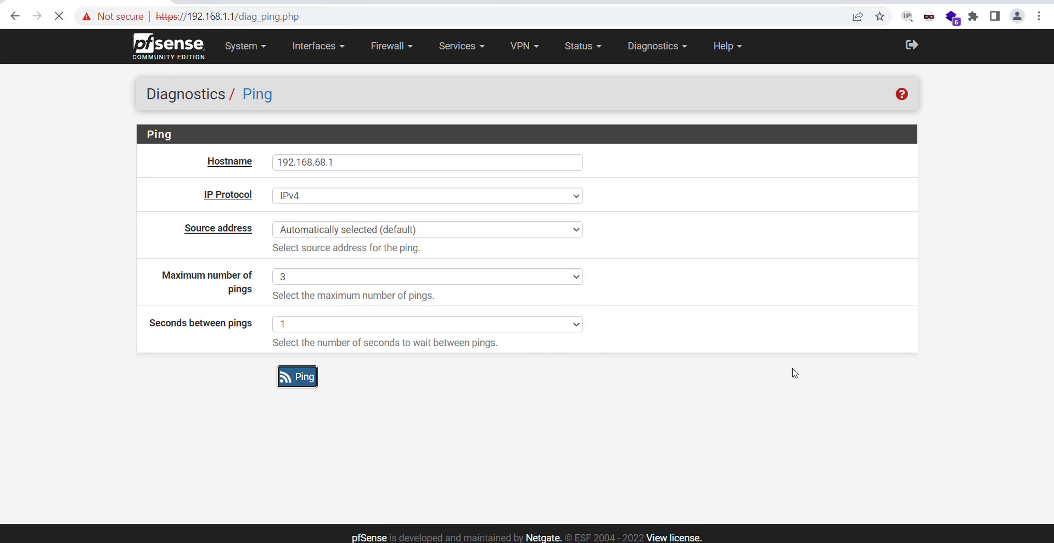
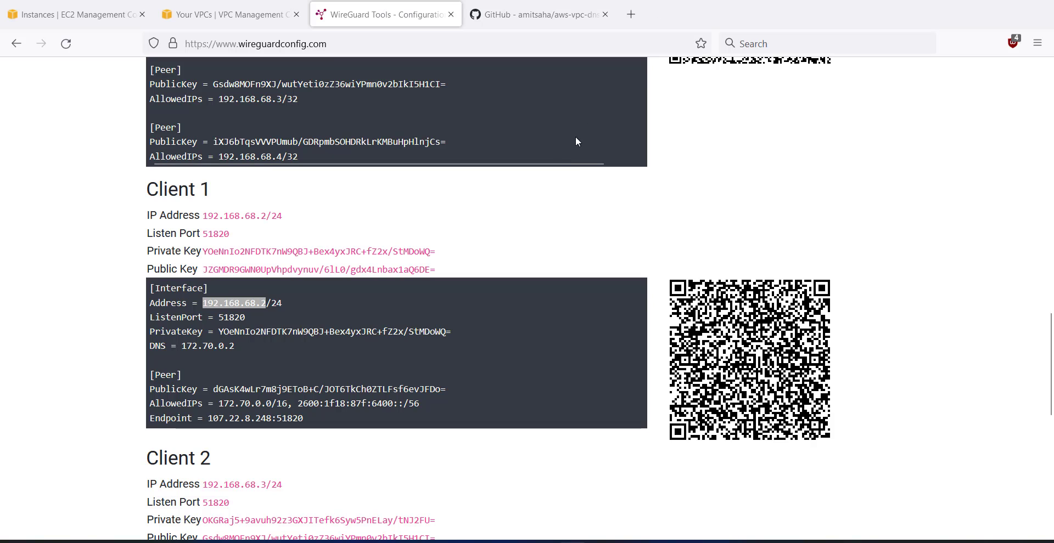
Step: Switch to the PuTTY terminal of the Ubuntu server and bring down the wg0 interface with wg-quick
left_click(593, 542)
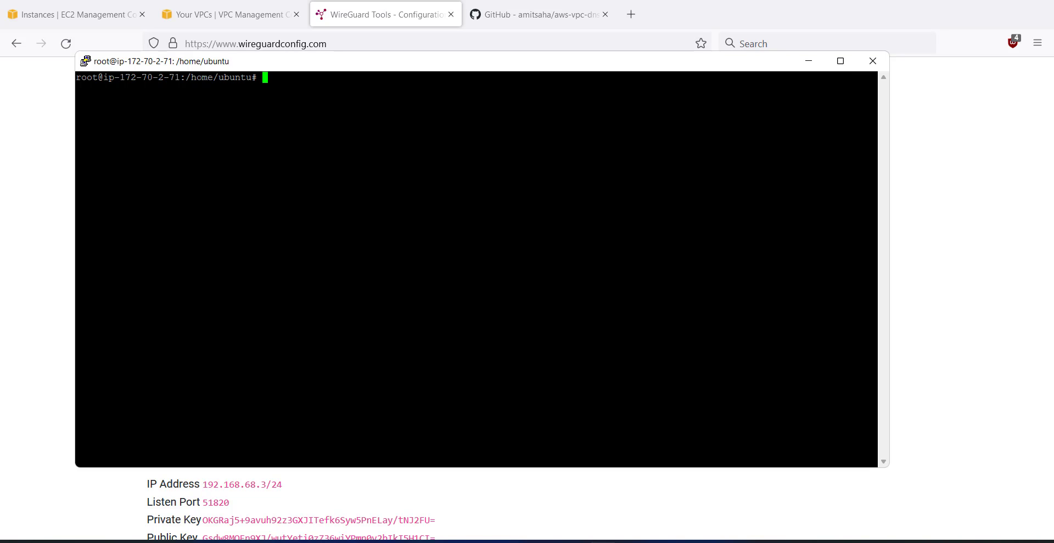
type("wg-quick down wg0")
key("Return")
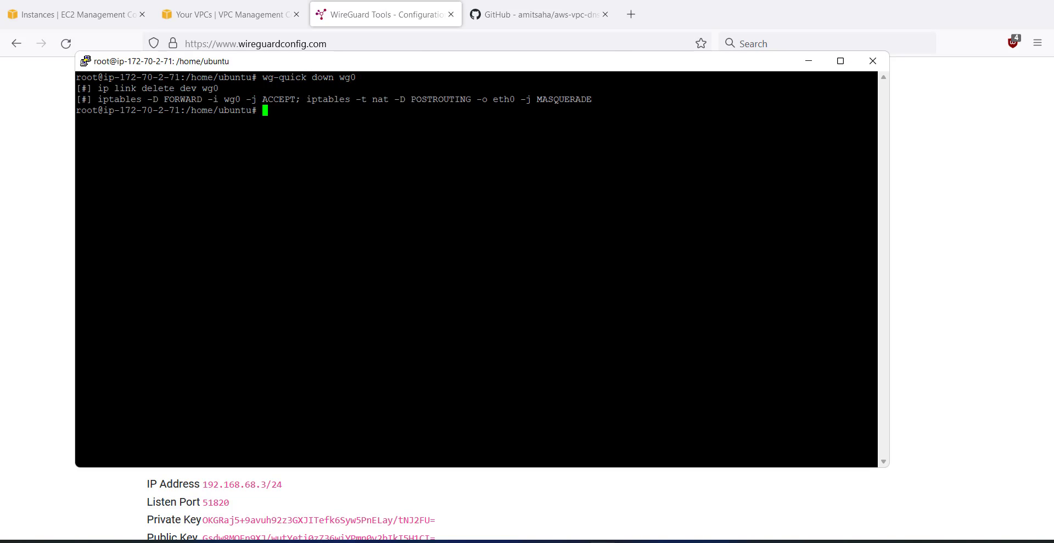
Step: Edit /etc/wireguard/wg0.conf in nano to append 192.168.1.0/24 to the first peer's AllowedIPs, and save the file
type("nano /etc/wireguard/wg0.conf")
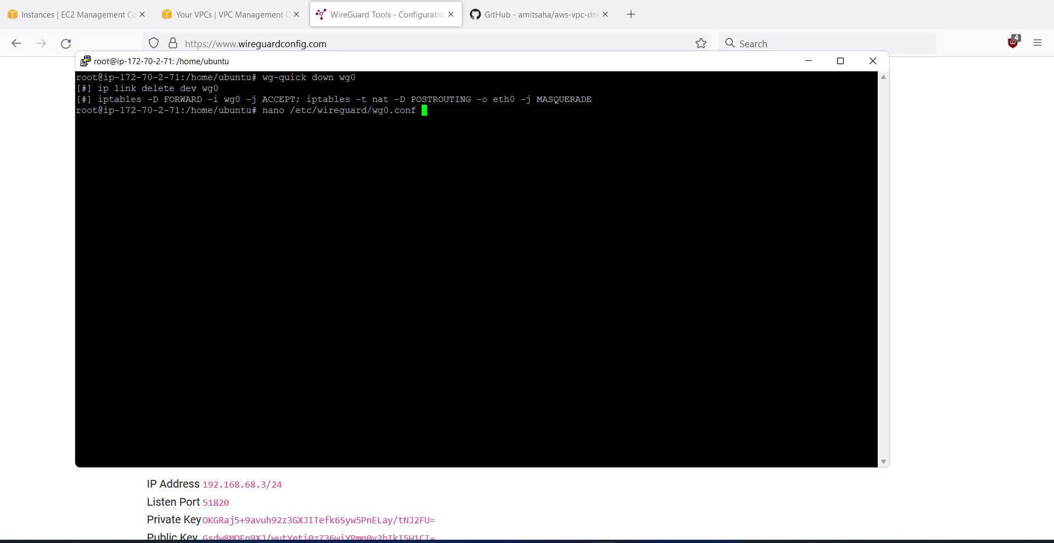
key("Return")
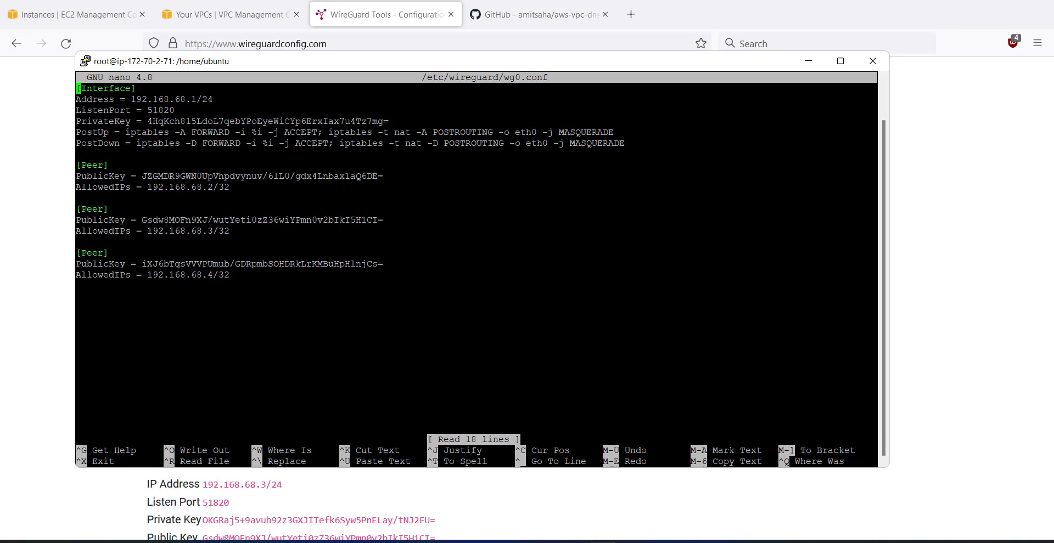
key("Down")
key("Down")
key("Down")
key("Down")
key("Down")
key("Down")
key("Down")
key("Down")
key("Down")
key("Down")
key("Left")
type(", 192.168.1.0/24")
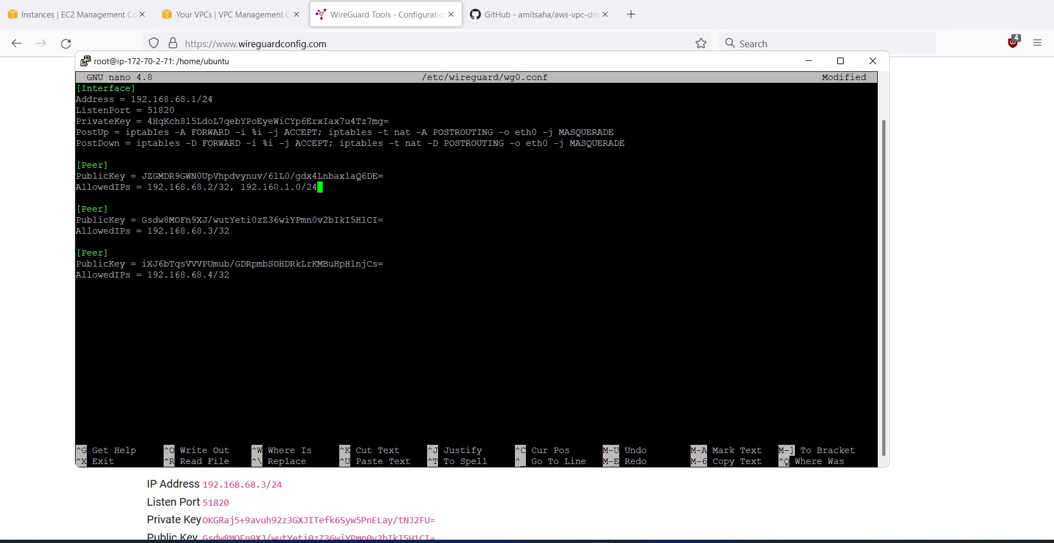
key("ctrl+x")
key("y")
key("Return")
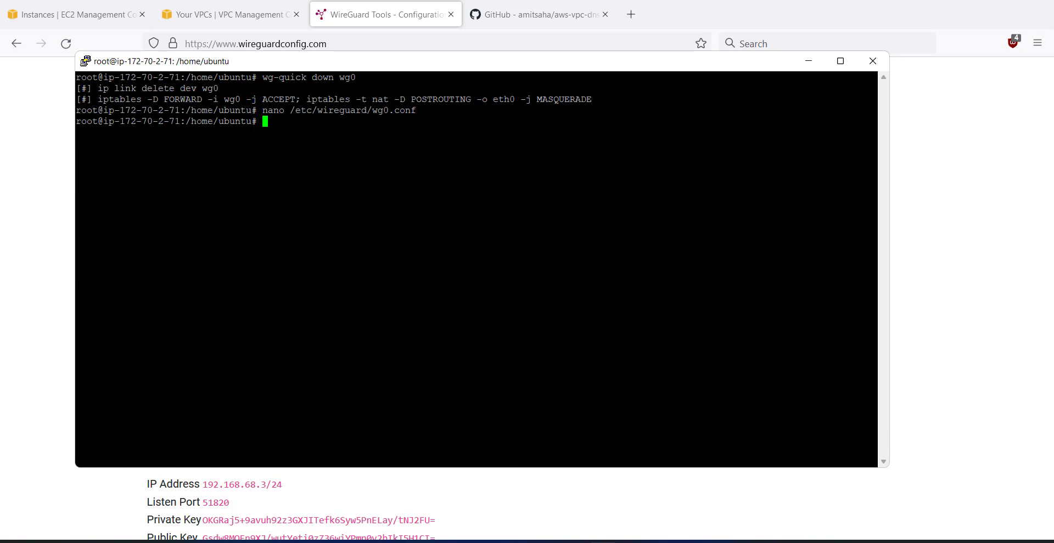
Step: Bring the wg0 interface back up with wg-quick and clear the terminal
key("Up")
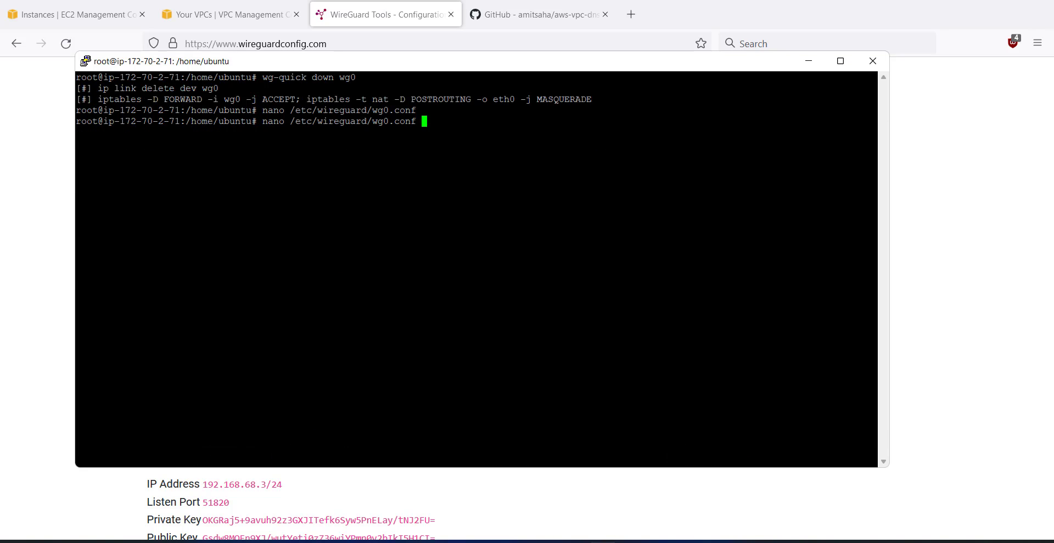
key("ctrl+u")
type("clear")
key("Up")
key("Up")
key("Up")
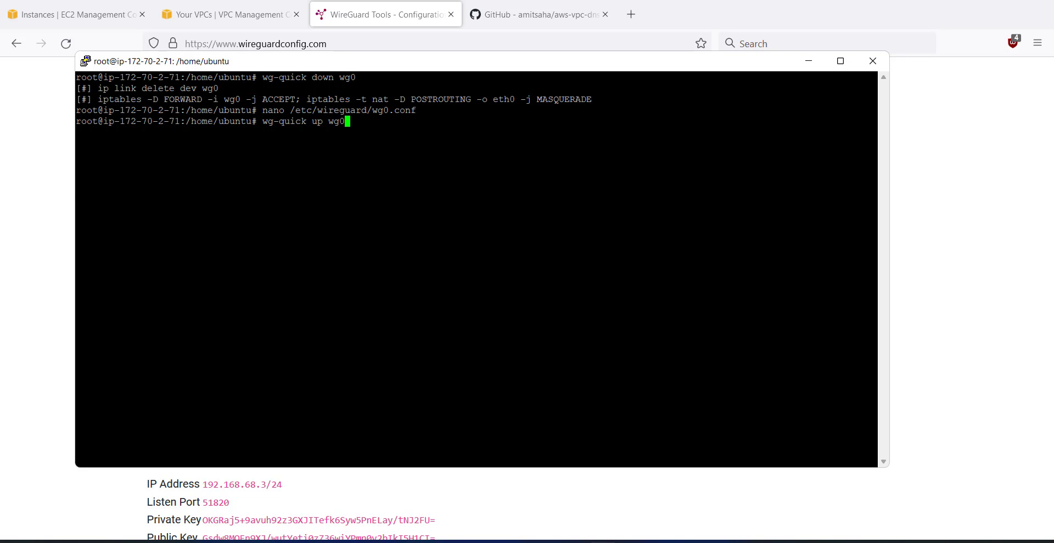
key("Return")
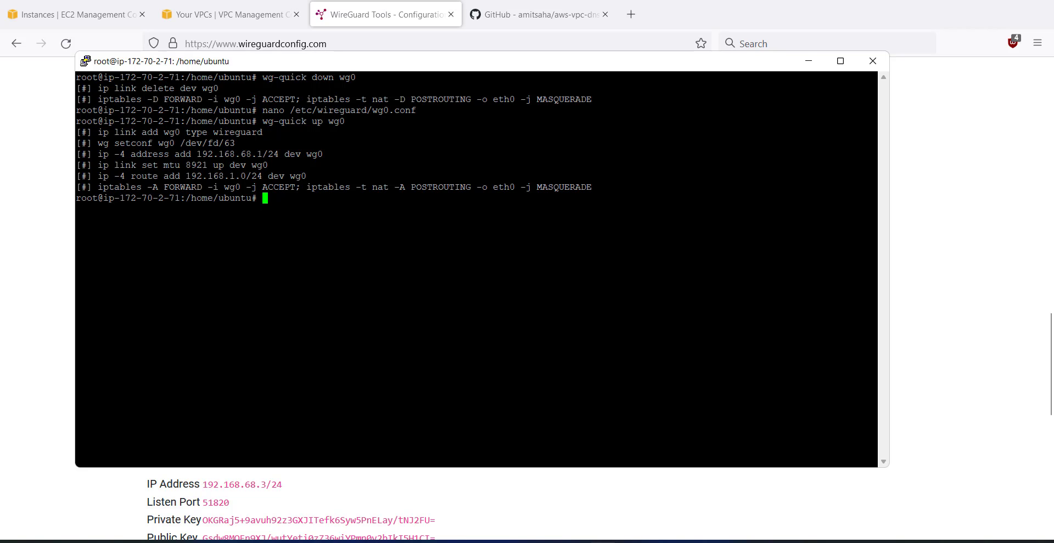
type("clear")
key("Return")
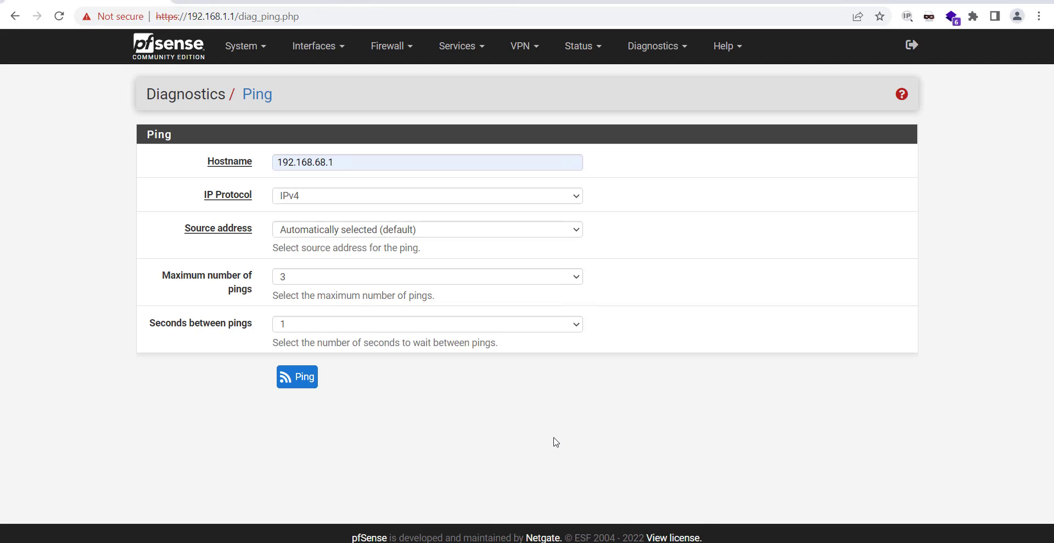
Step: Switch back to pfSense and start a new NAT port forward above the existing rule with destination port range 51820 to 51820
left_click(387, 49)
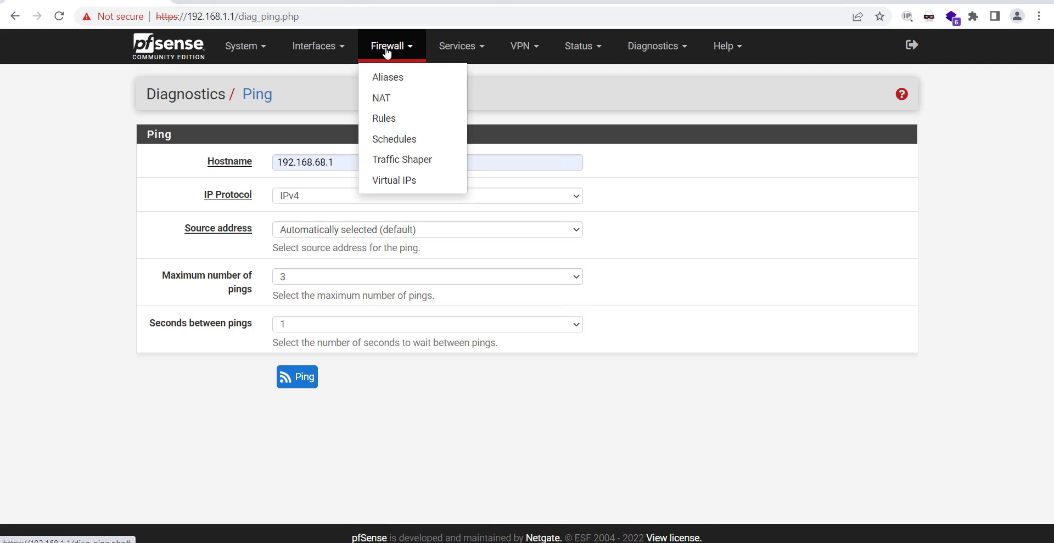
left_click(386, 104)
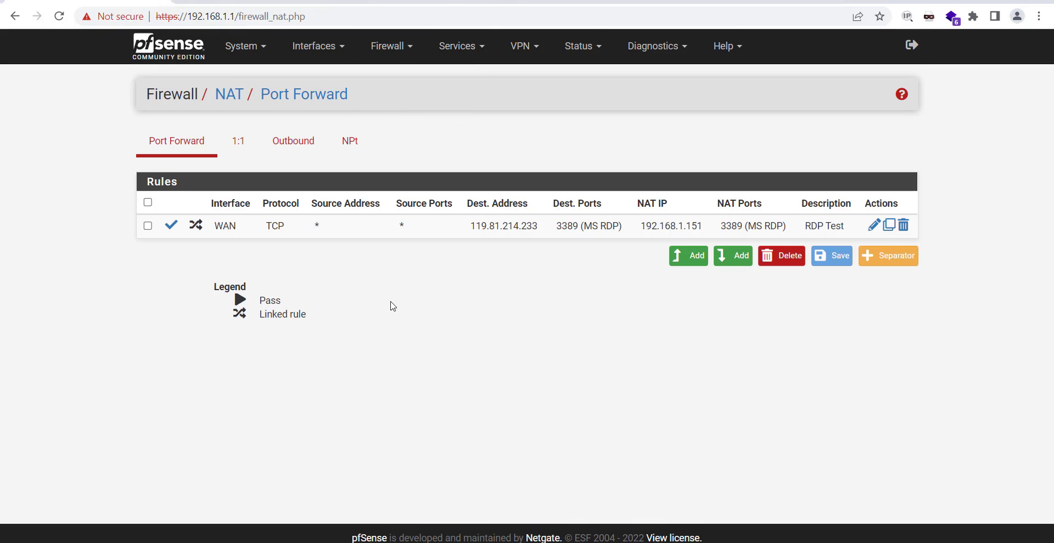
left_click(695, 256)
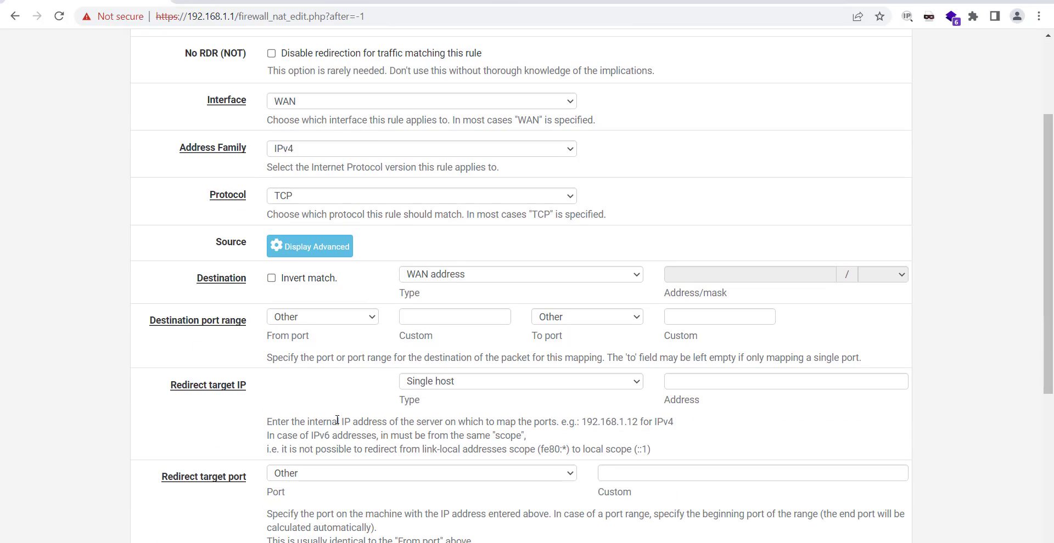
scroll(330, 464, "down", 2)
left_click(311, 318)
left_click(313, 320)
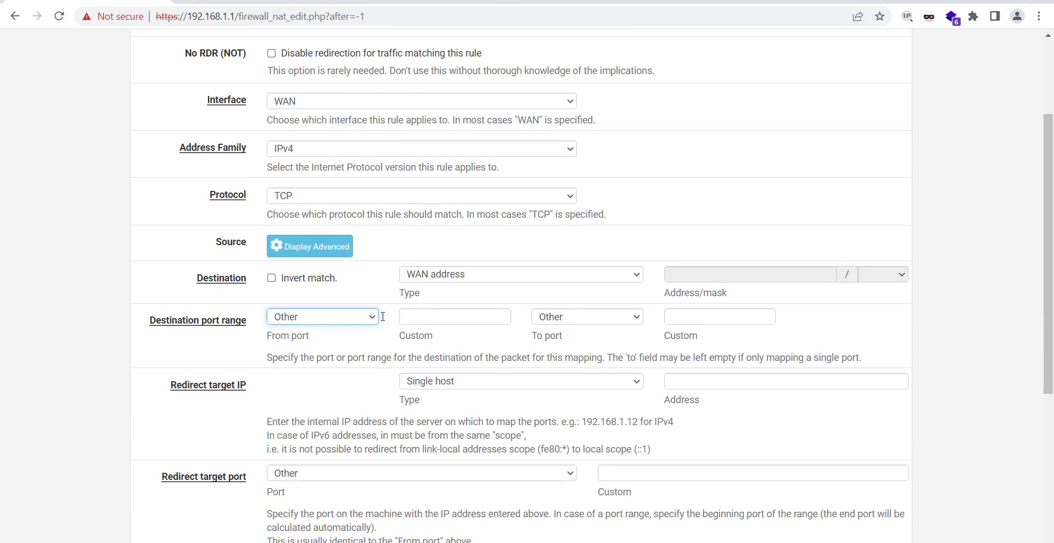
left_click(441, 318)
type("51820")
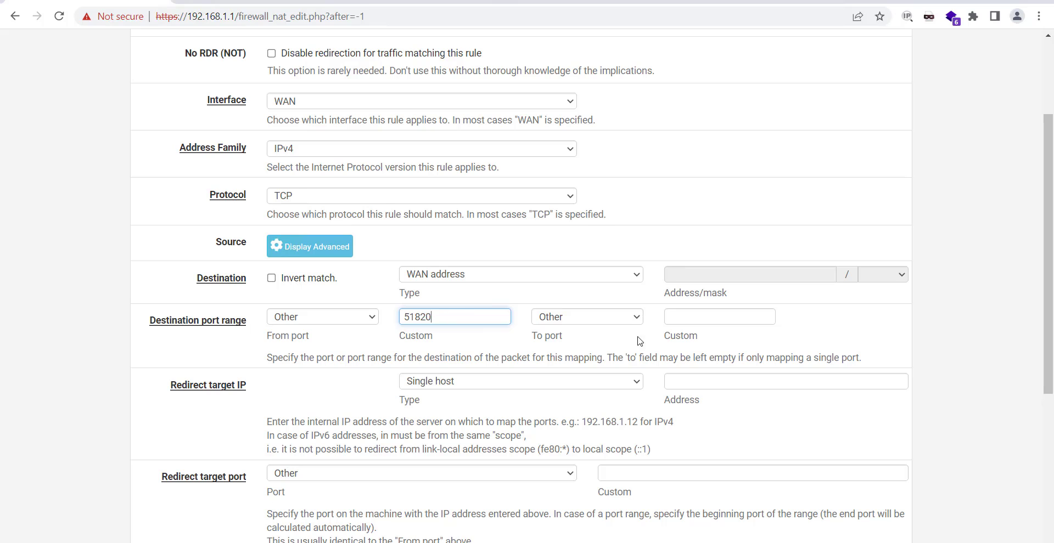
left_click(672, 322)
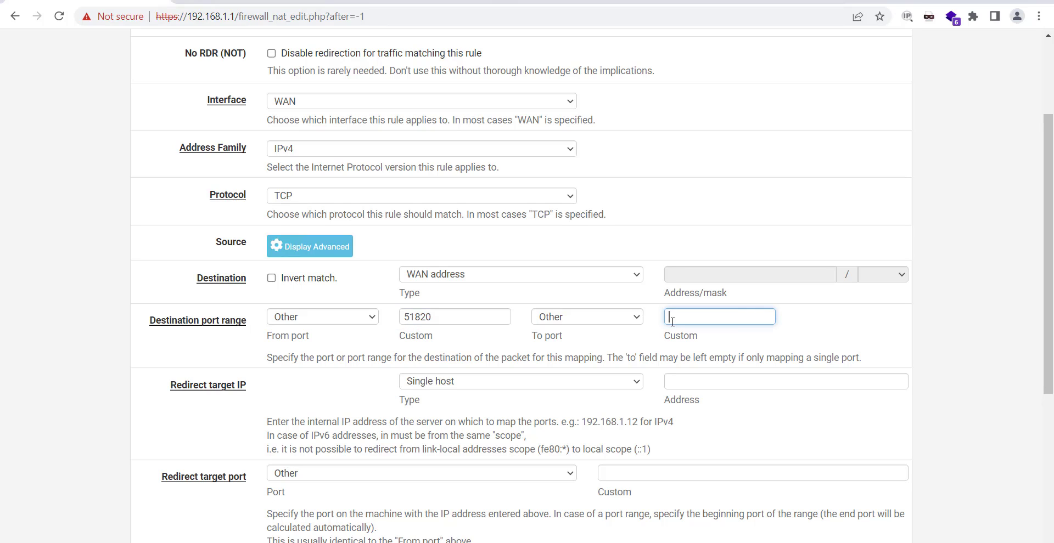
type("51820")
left_click(524, 369)
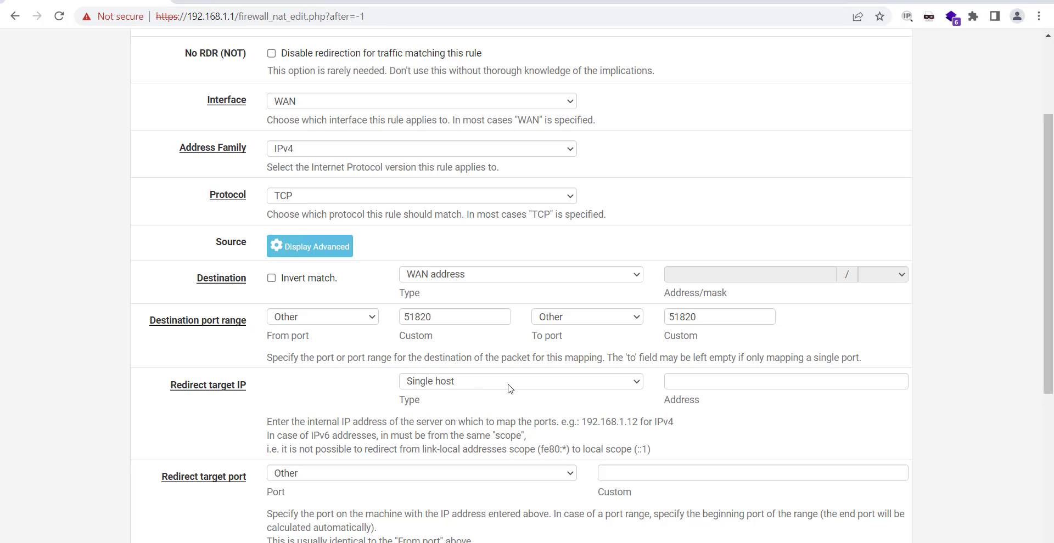
Step: Set the port forward's redirect target IP to WAN address and its destination to This Firewall (self)
left_click(510, 387)
left_click(511, 388)
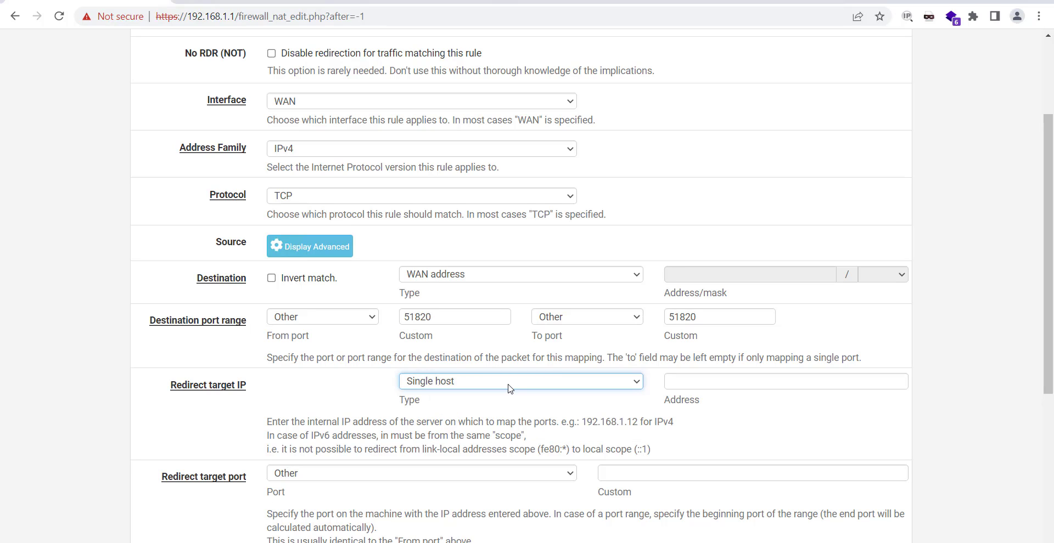
left_click(510, 389)
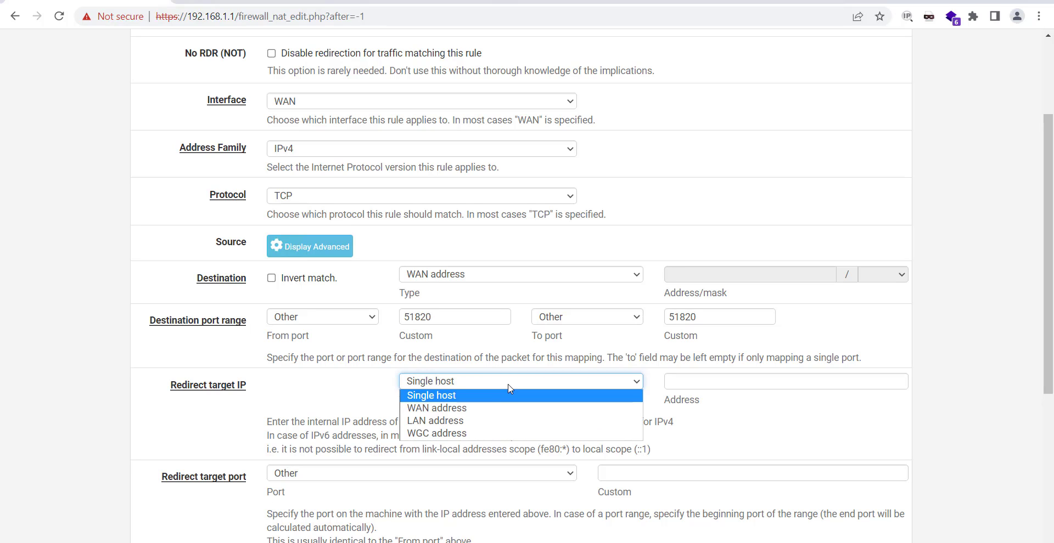
left_click(459, 409)
left_click(470, 280)
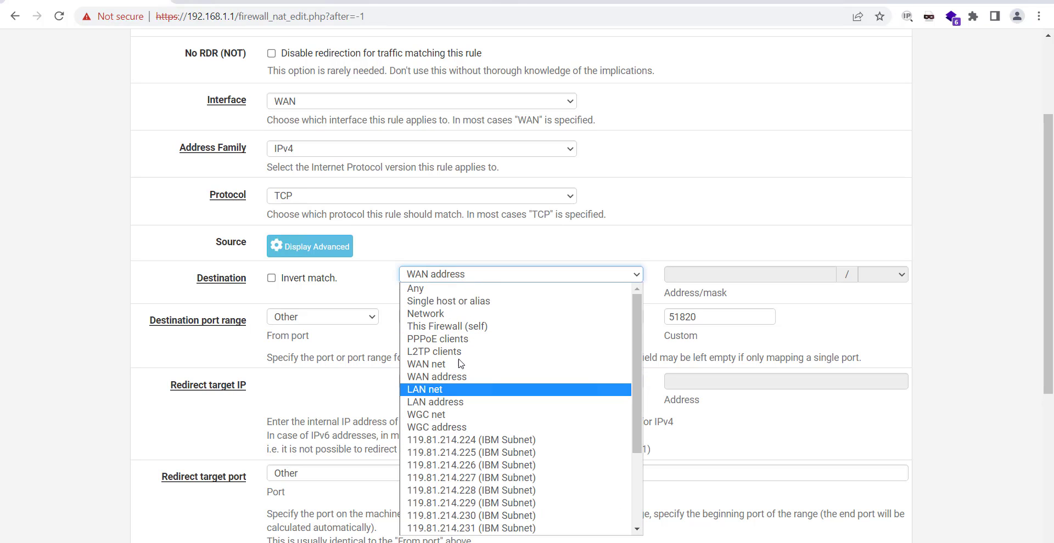
left_click(467, 327)
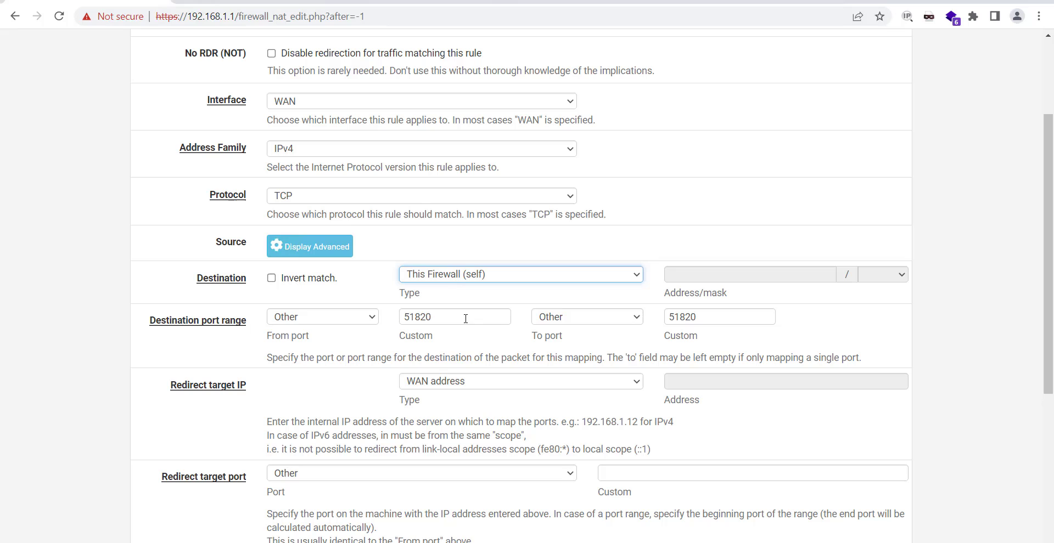
left_click(441, 276)
left_click(441, 276)
Step: Set the port forward's redirect target port to the custom value 51820
scroll(511, 404, "down", 3)
left_click(641, 337)
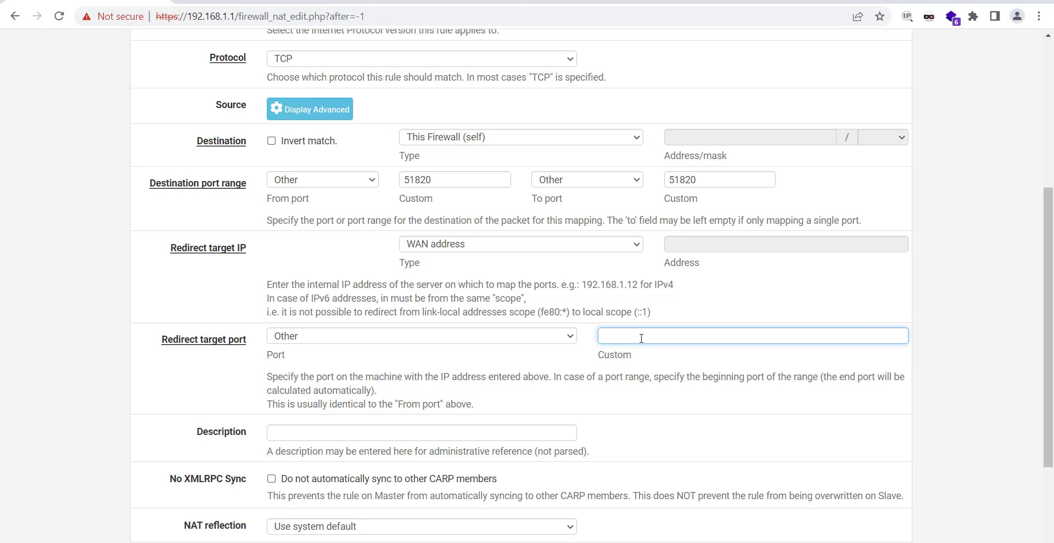
type("51820")
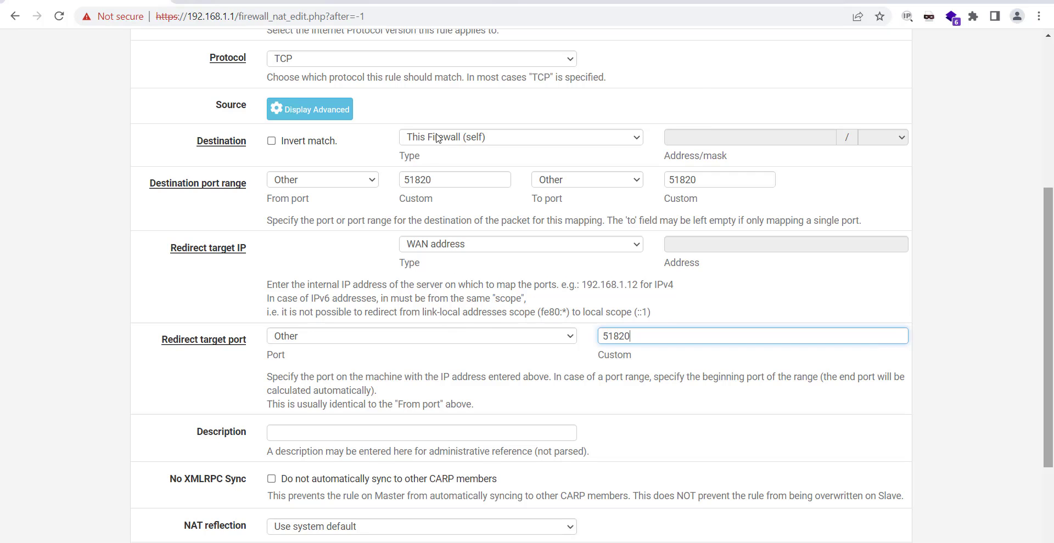
Step: Set the port forward's protocol to UDP and its destination to WAN address, then review its port range and redirect target
scroll(699, 85, "up", 4)
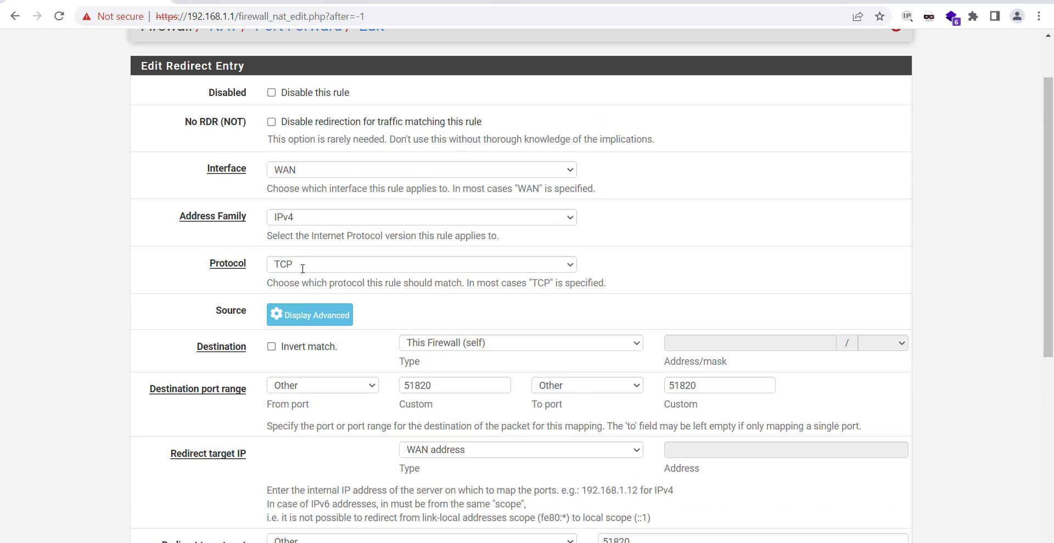
left_click(302, 264)
left_click(299, 292)
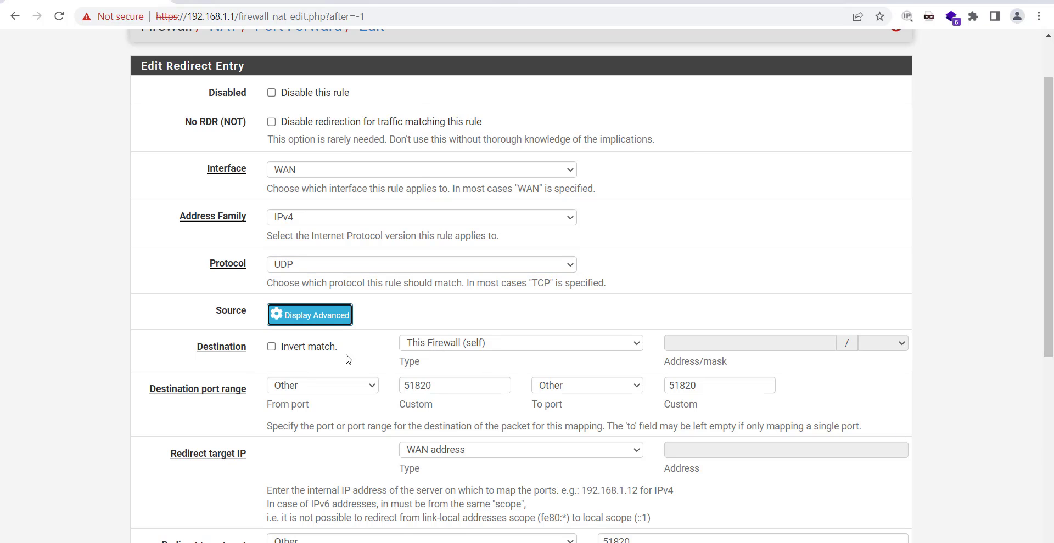
left_click(472, 345)
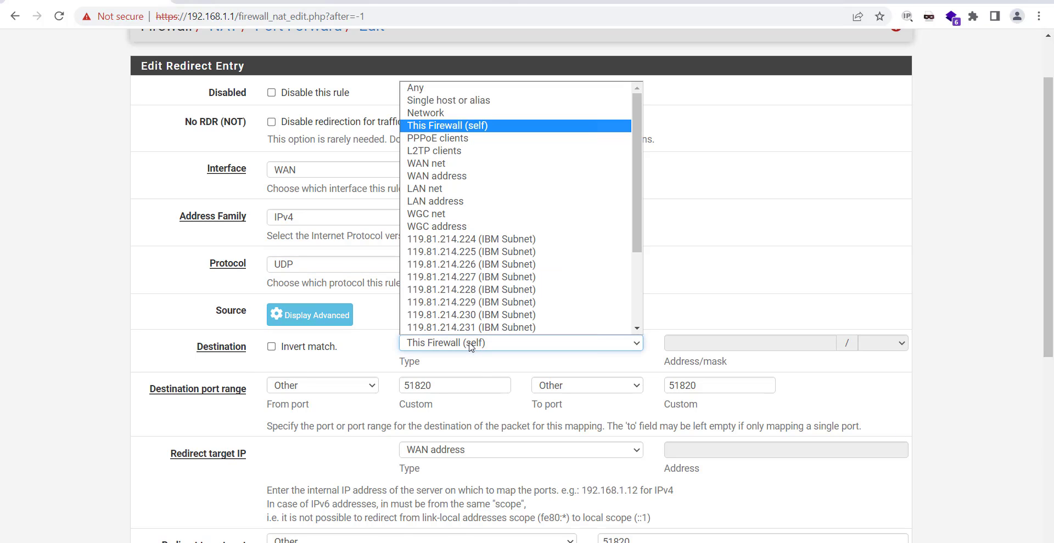
left_click(456, 177)
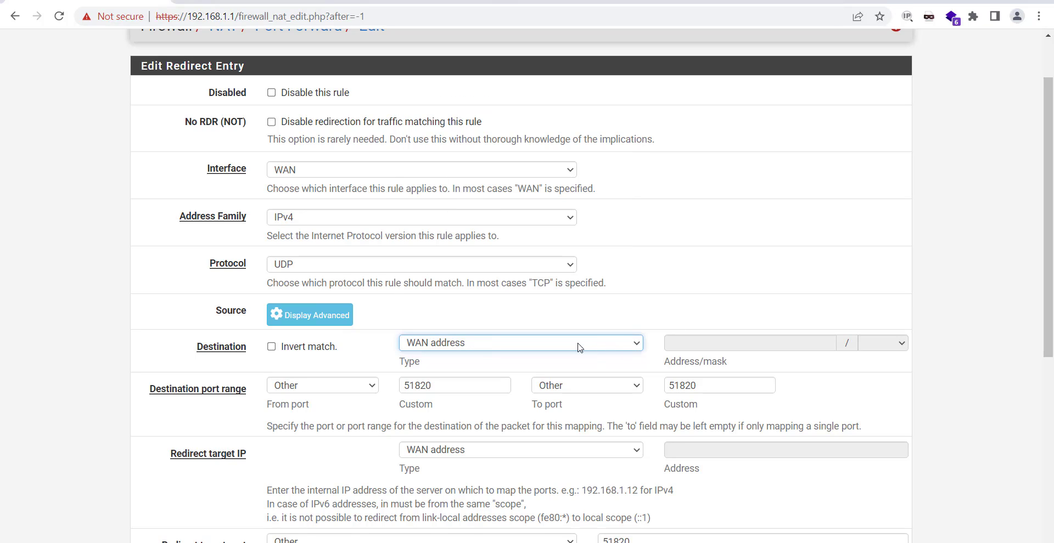
left_click(448, 389)
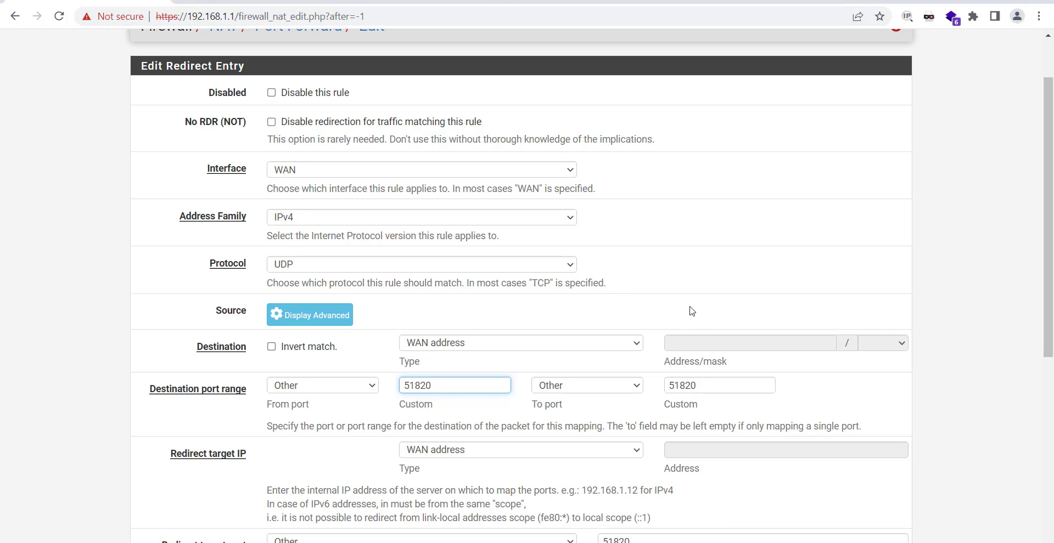
left_click(703, 391)
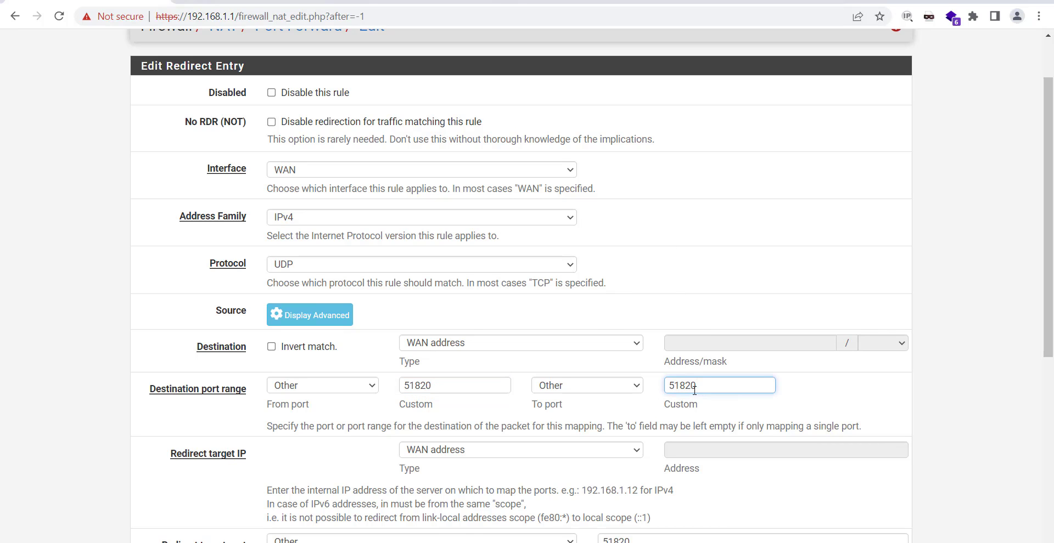
scroll(866, 366, "down", 2)
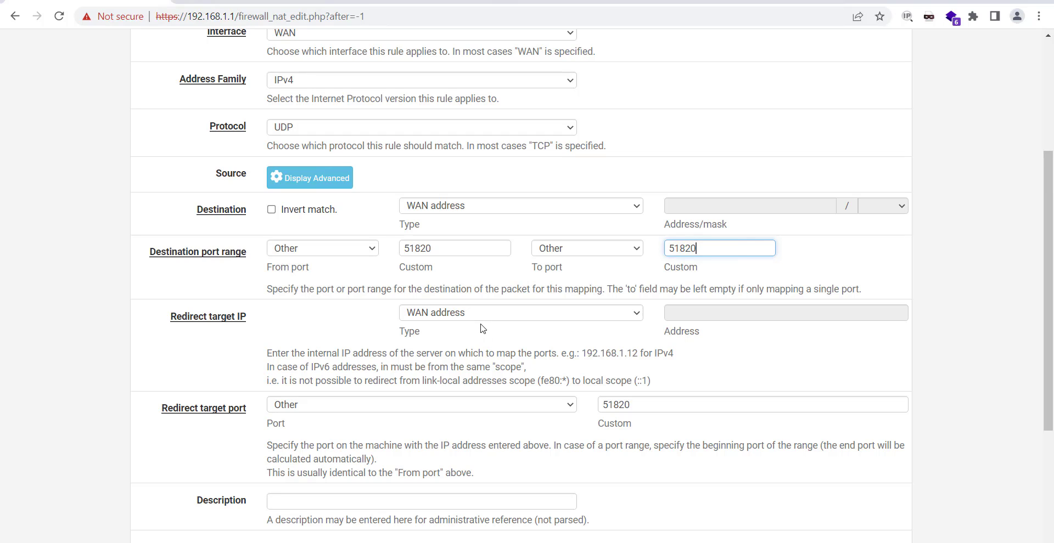
left_click(453, 315)
left_click(453, 315)
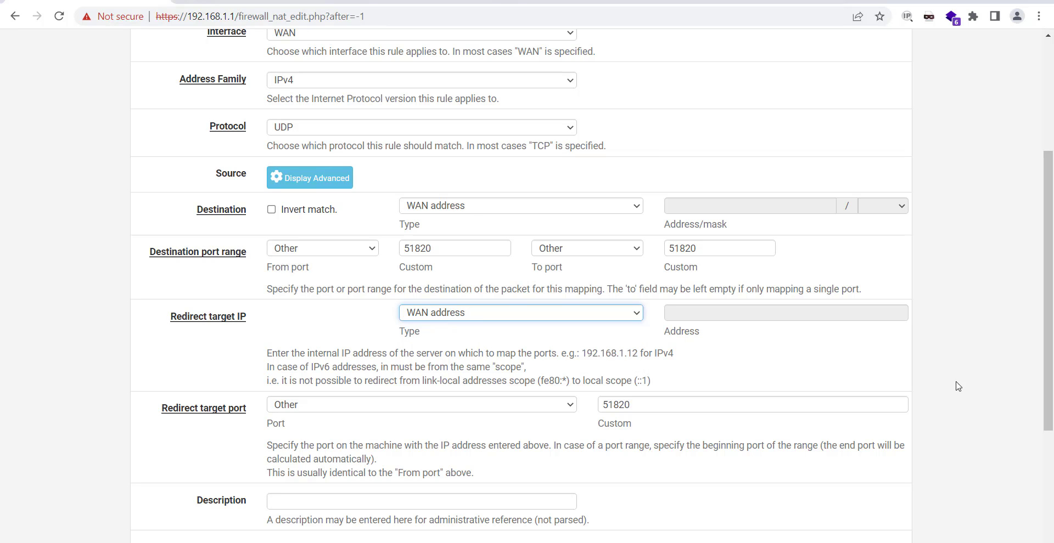
left_click(750, 186)
scroll(750, 186, "up", 4)
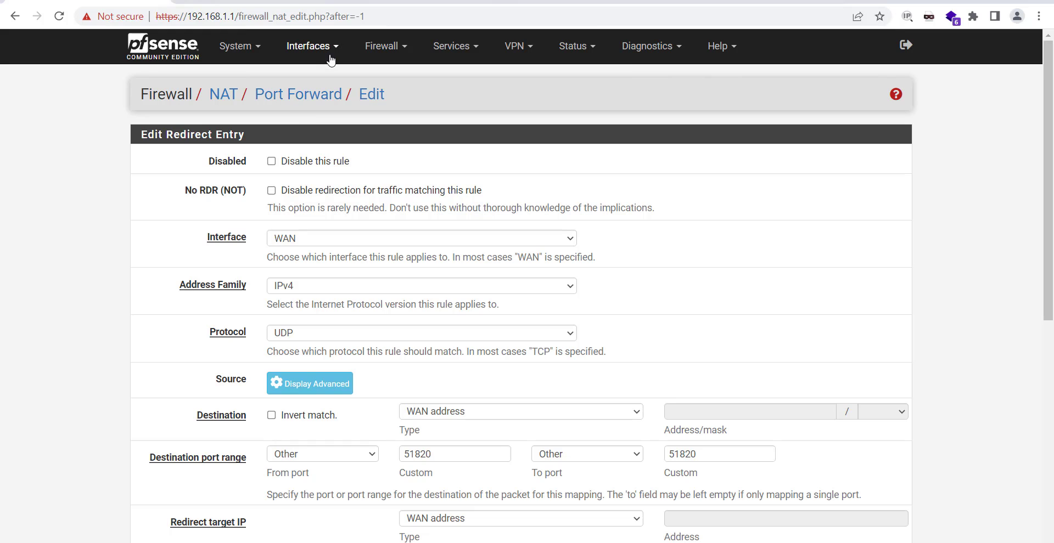
Step: Start a new WAN firewall pass rule above the existing ones with address family IPv4+IPv6 and protocol UDP
left_click(381, 47)
left_click(379, 119)
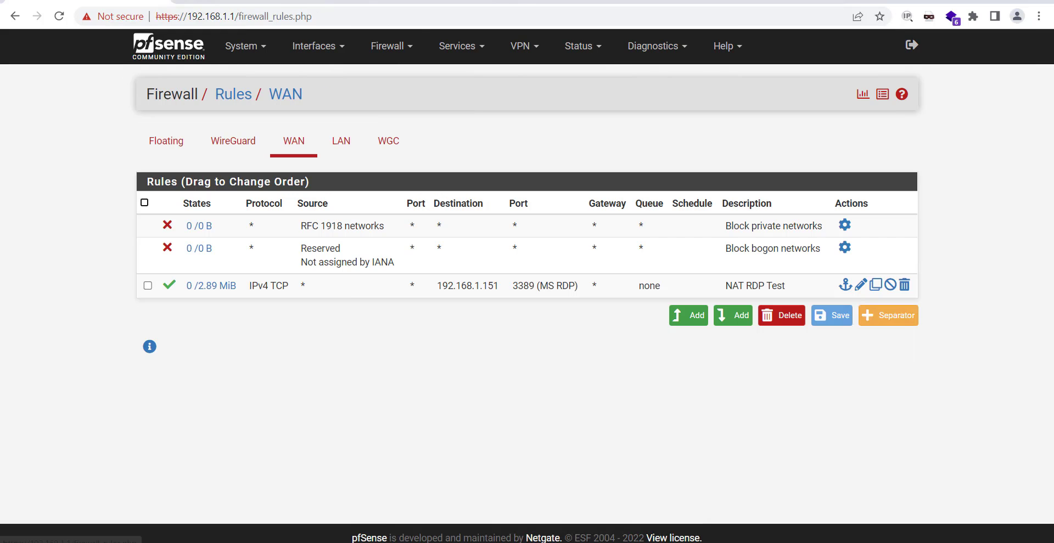
left_click(696, 321)
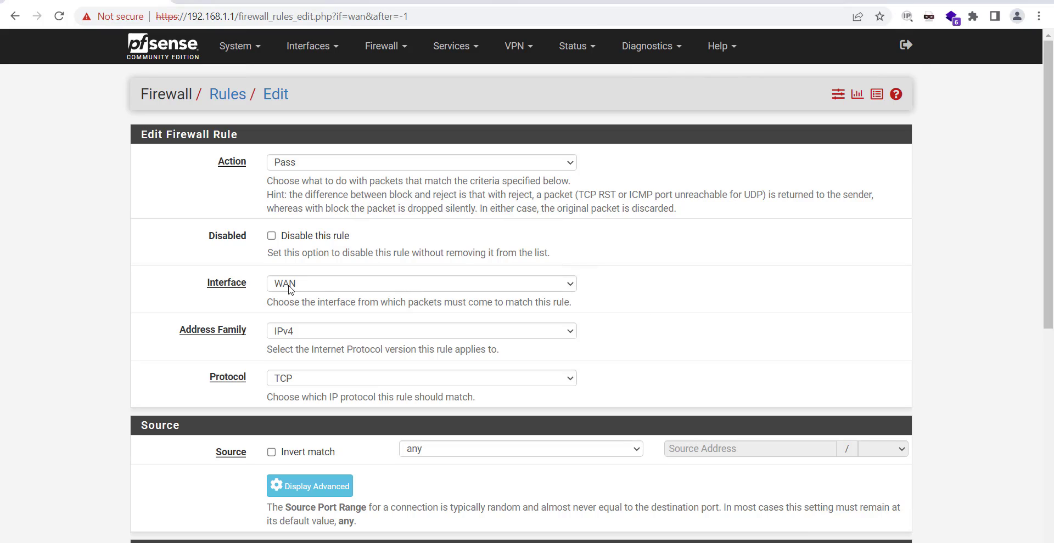
left_click(291, 332)
left_click(291, 340)
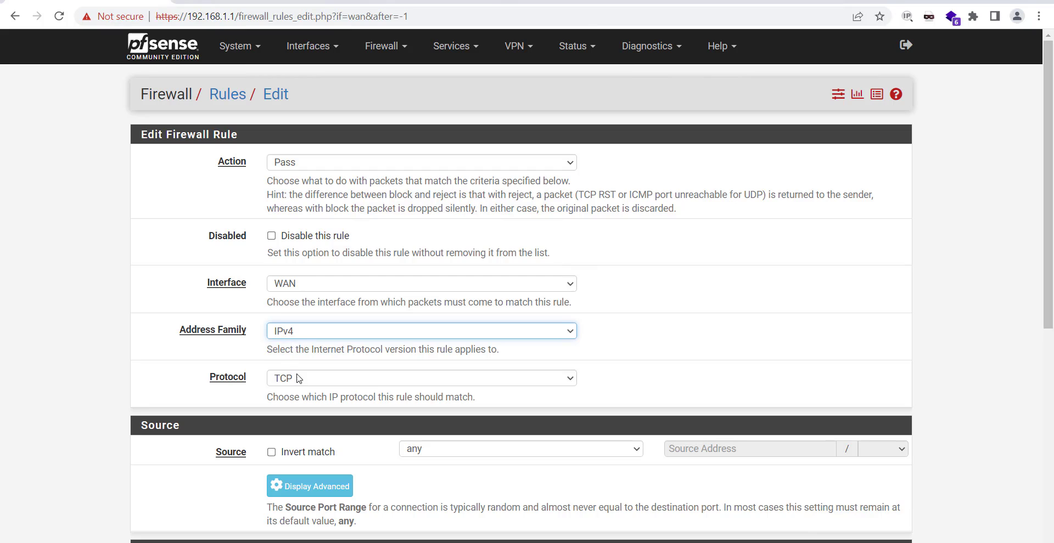
left_click(305, 333)
left_click(307, 370)
left_click(554, 377)
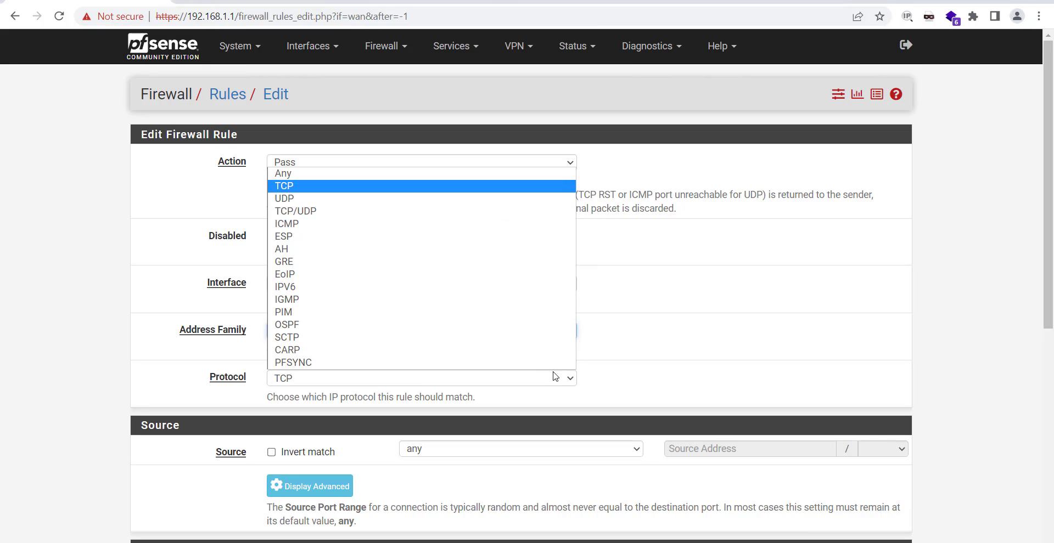
left_click(296, 199)
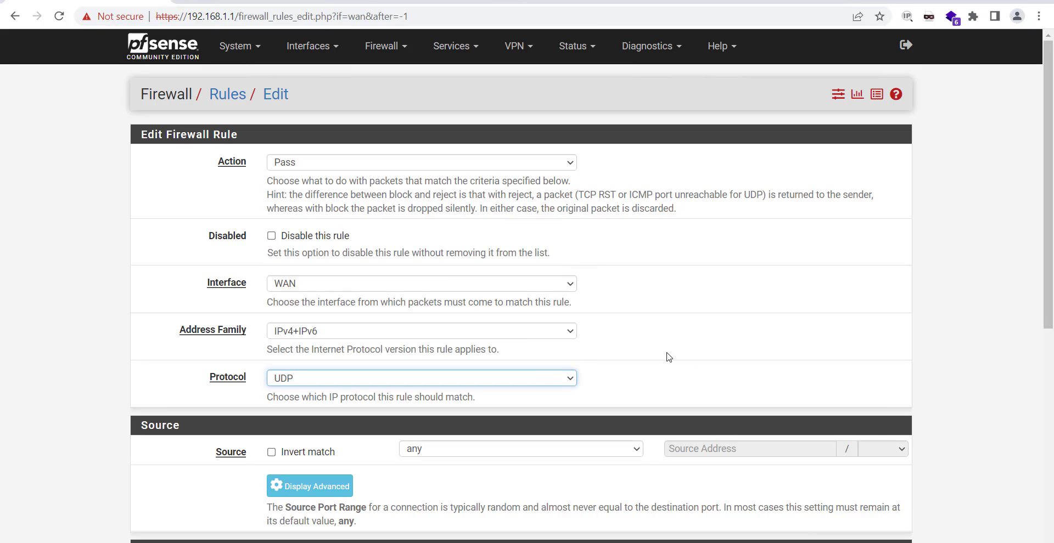
left_click(686, 364)
Step: Set the rule's destination to WAN address with a custom destination port range of 51820 to 51820
scroll(674, 359, "down", 4)
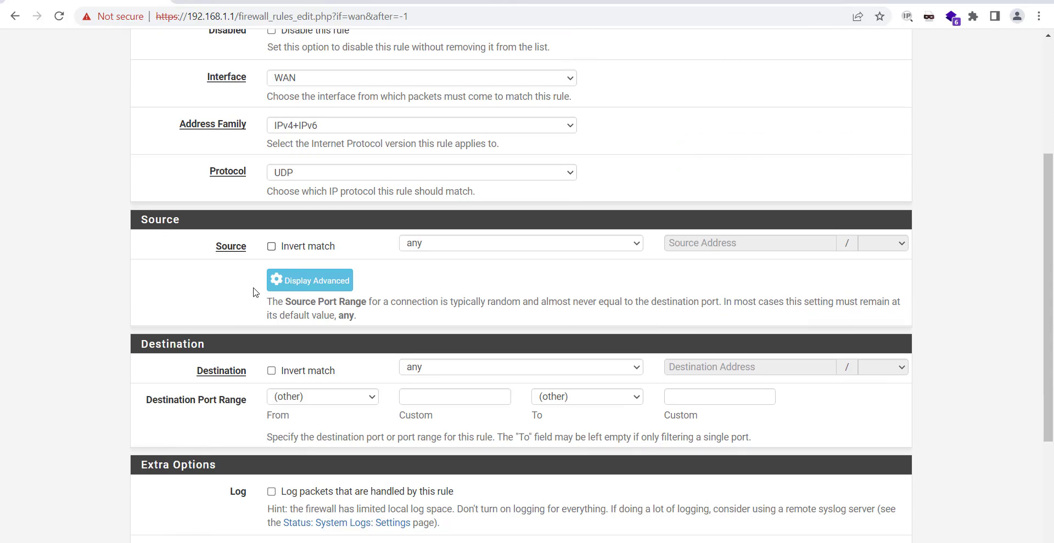
left_click(458, 374)
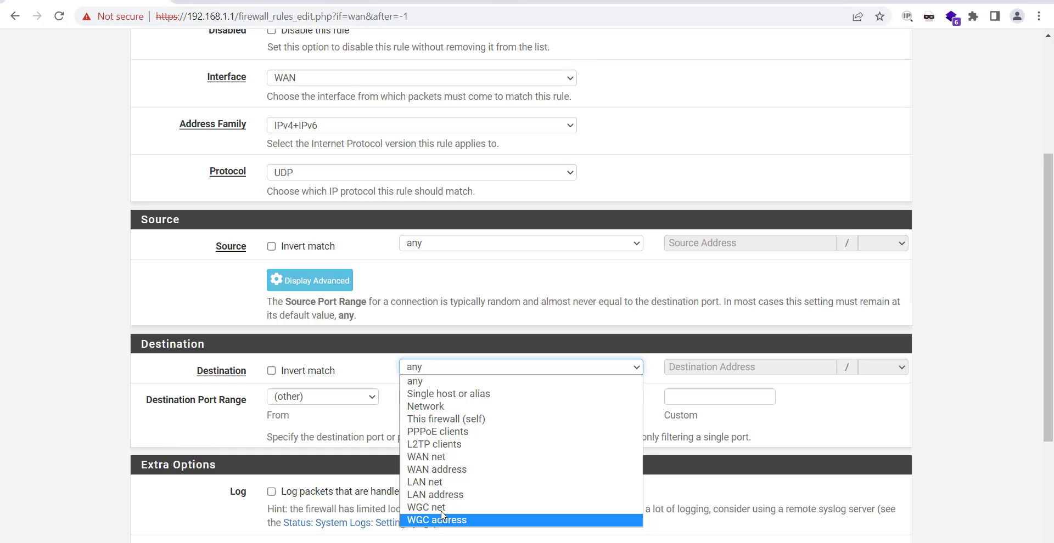
left_click(439, 469)
scroll(678, 292, "down", 3)
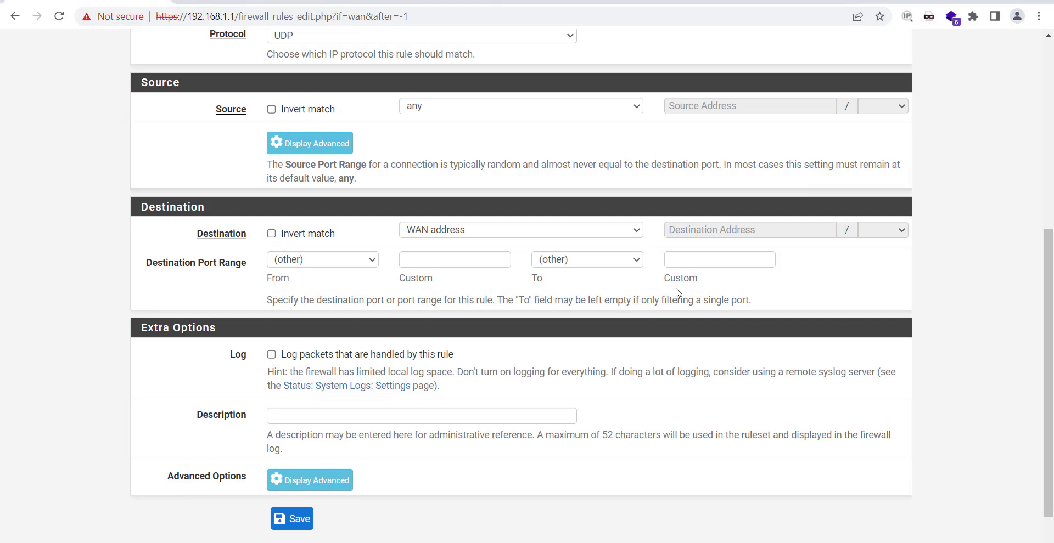
left_click(305, 263)
left_click(423, 266)
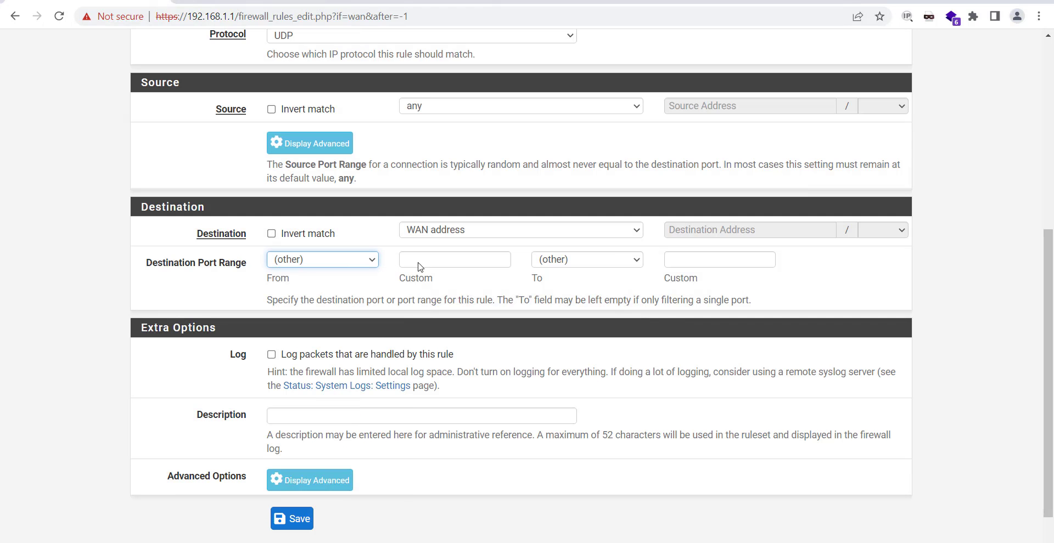
left_click(426, 262)
type("51820")
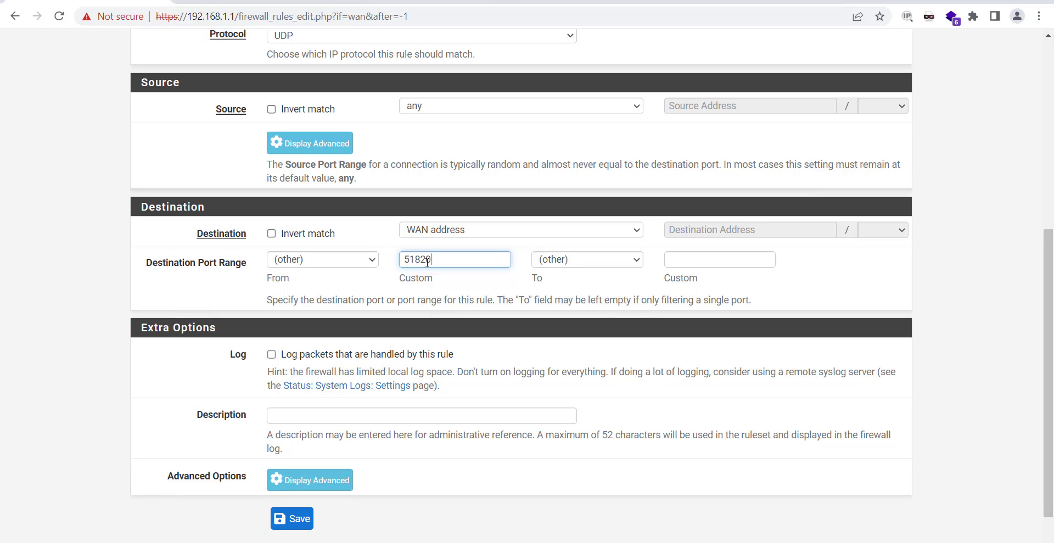
type("51820")
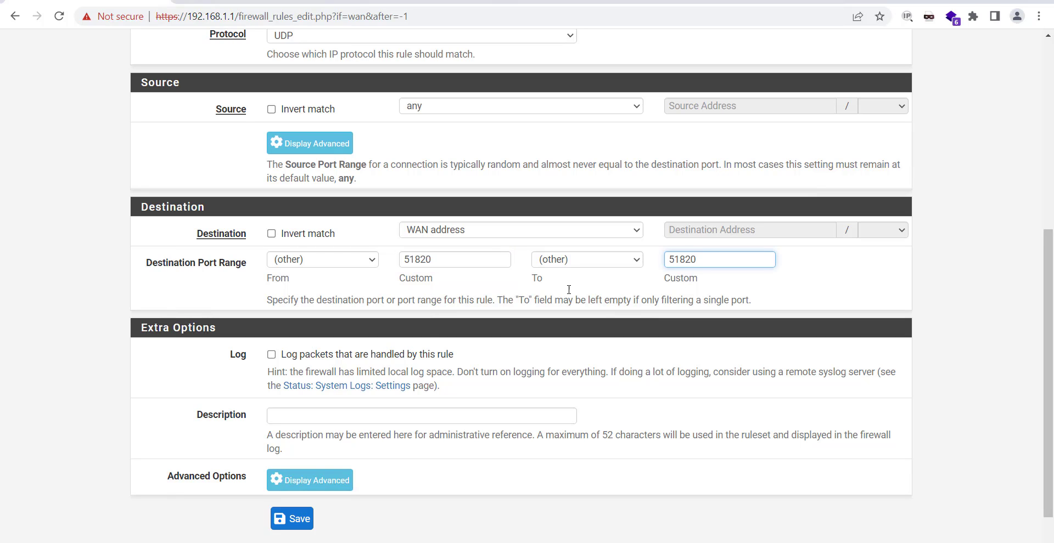
Step: Describe the rule as "WireGuard S2S", save it and apply the firewall changes
left_click(307, 415)
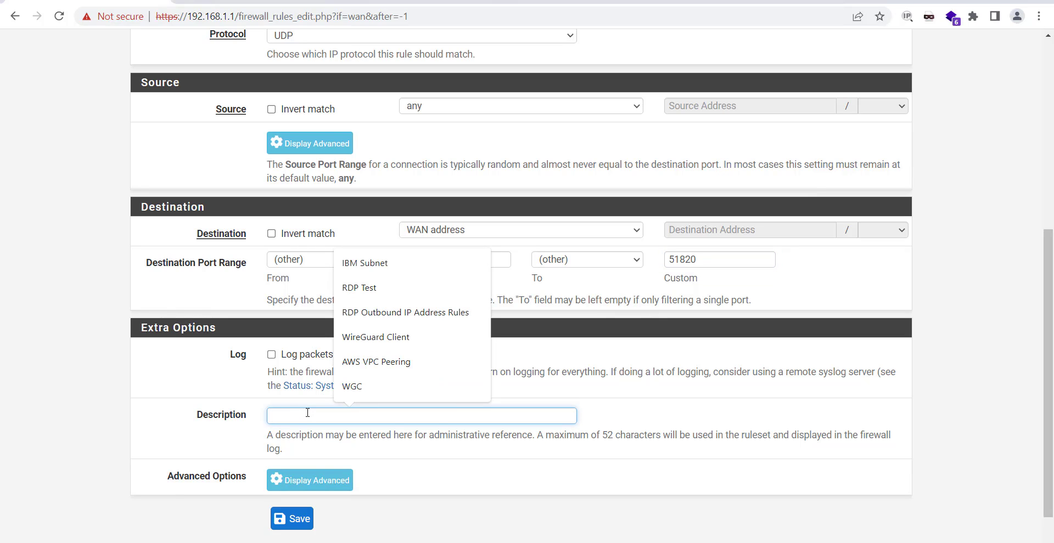
type("Wire")
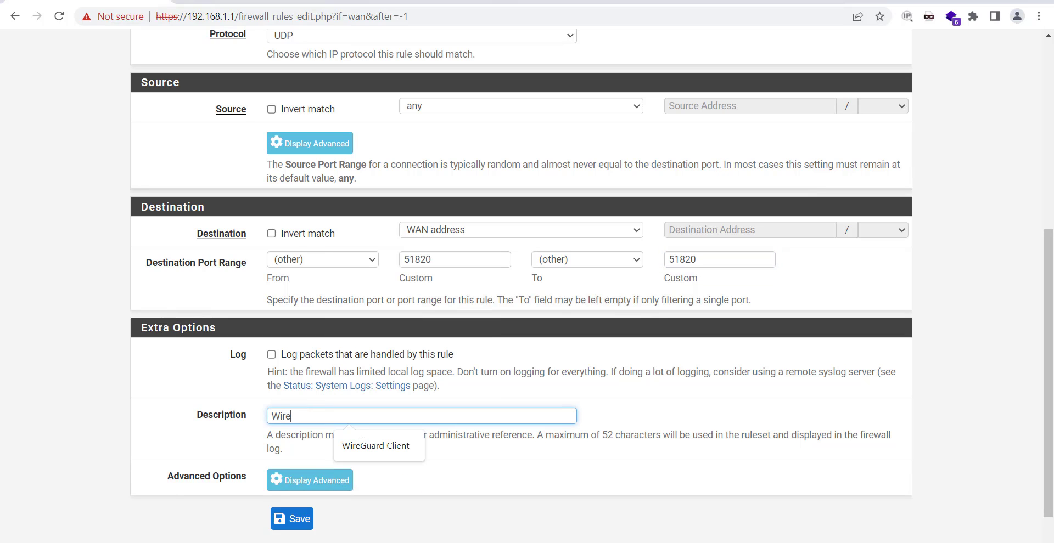
left_click(360, 442)
double_click(332, 416)
type("S2S")
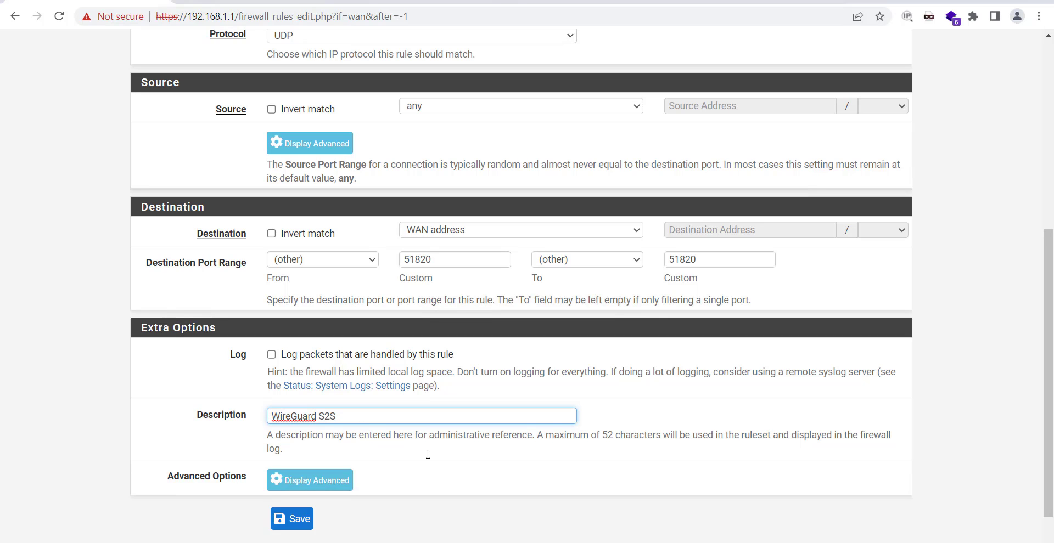
left_click(496, 475)
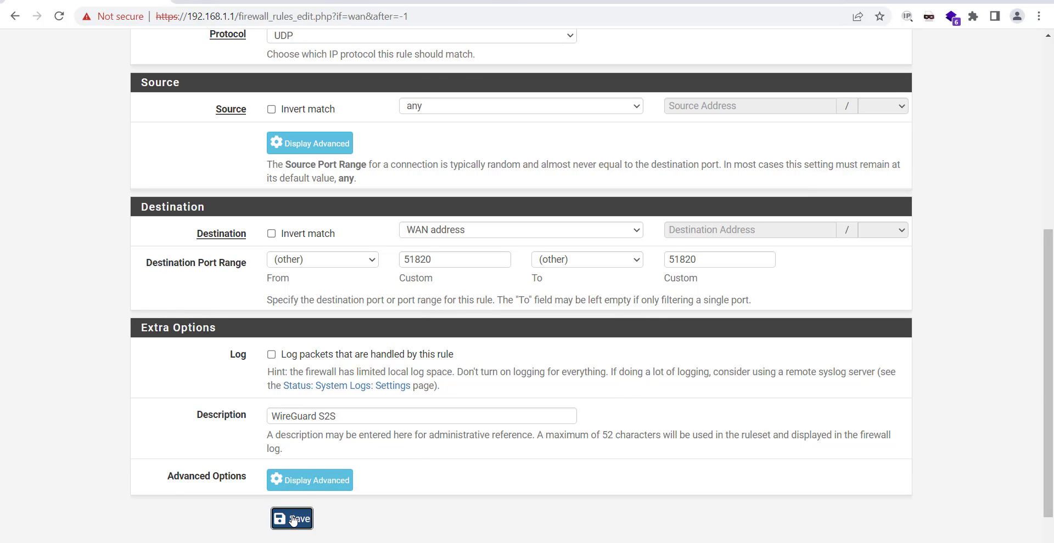
left_click(292, 519)
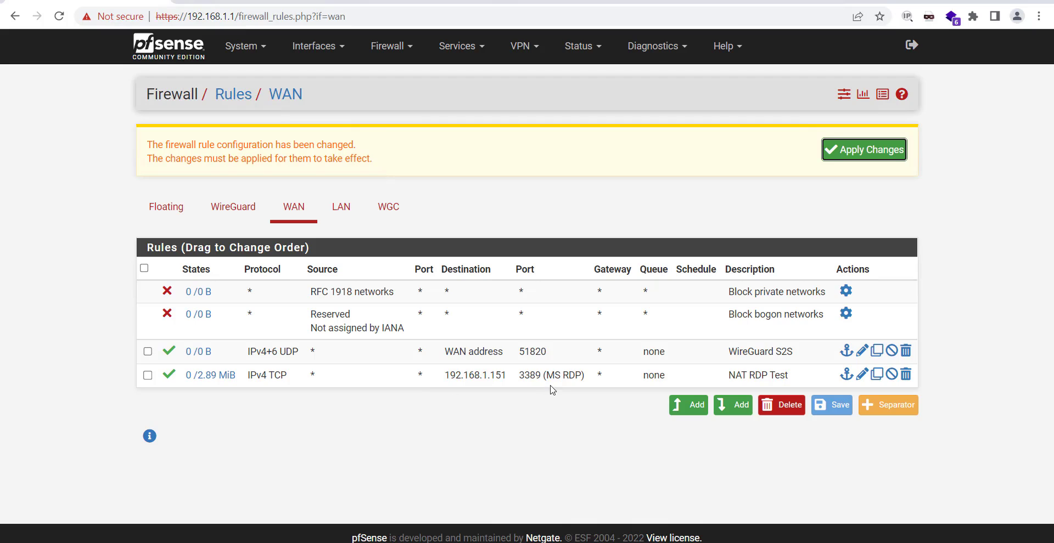
left_click(858, 156)
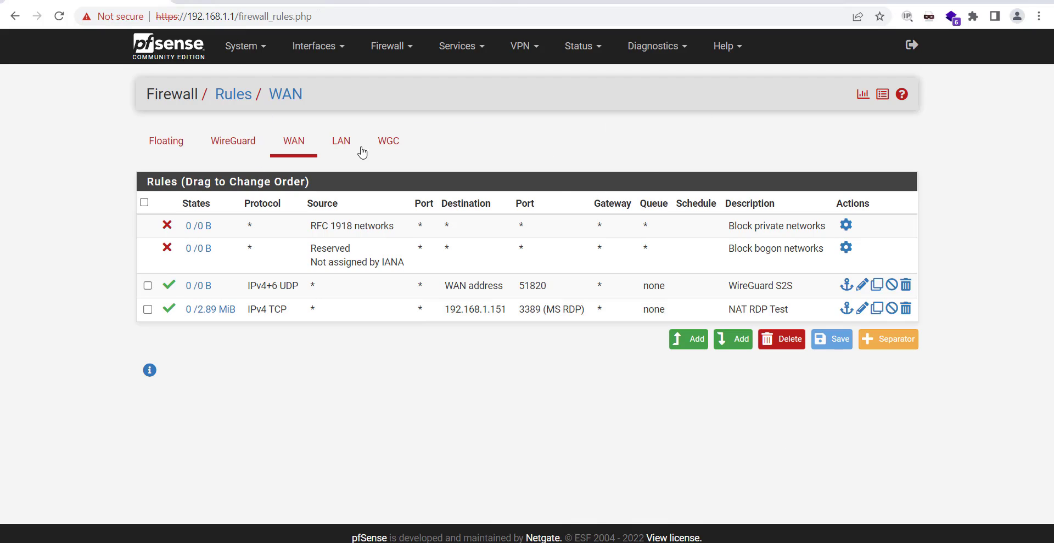
Step: Start a new gateway in System Routing on the WGC interface with the IPv4 address family
left_click(239, 48)
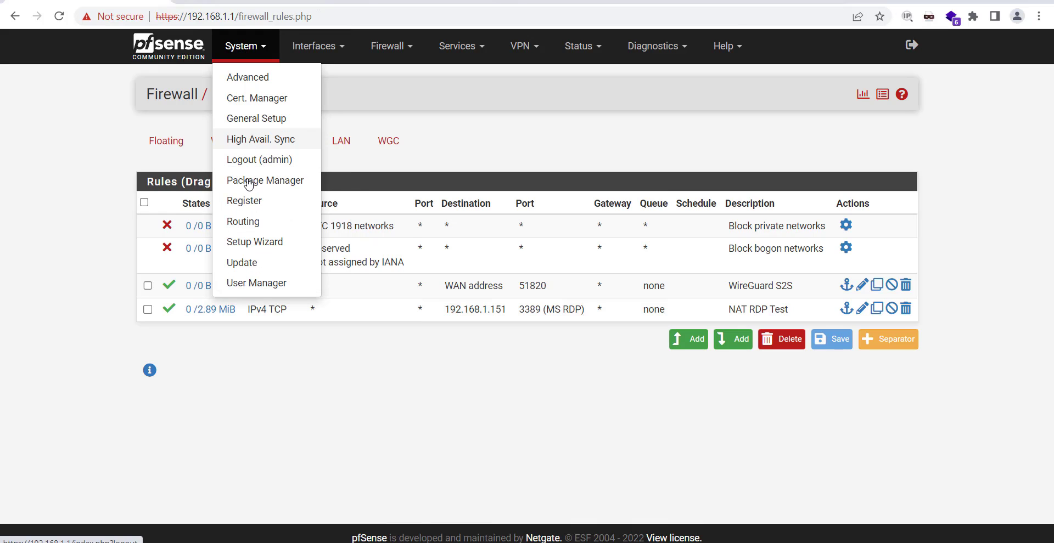
left_click(242, 221)
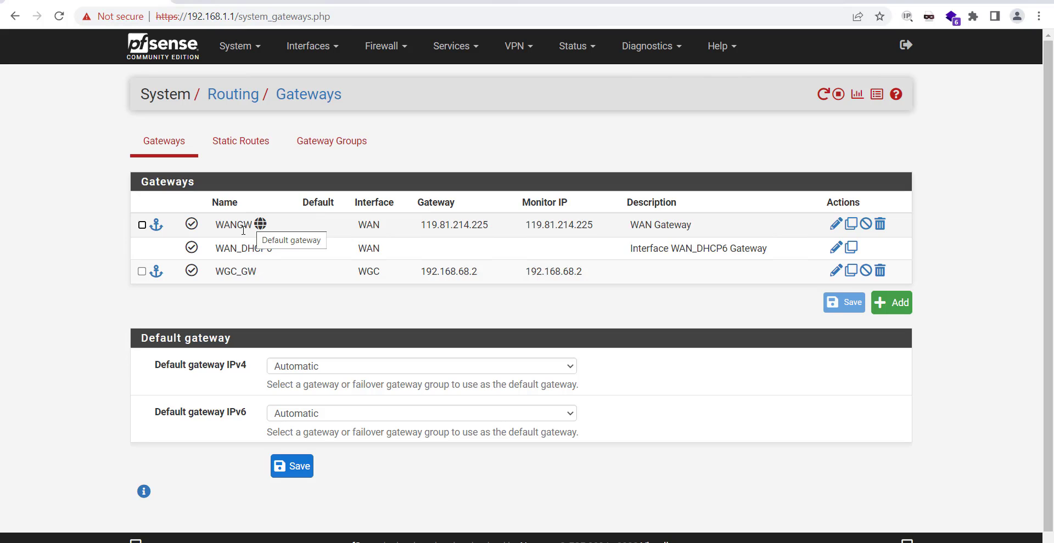
left_click(894, 310)
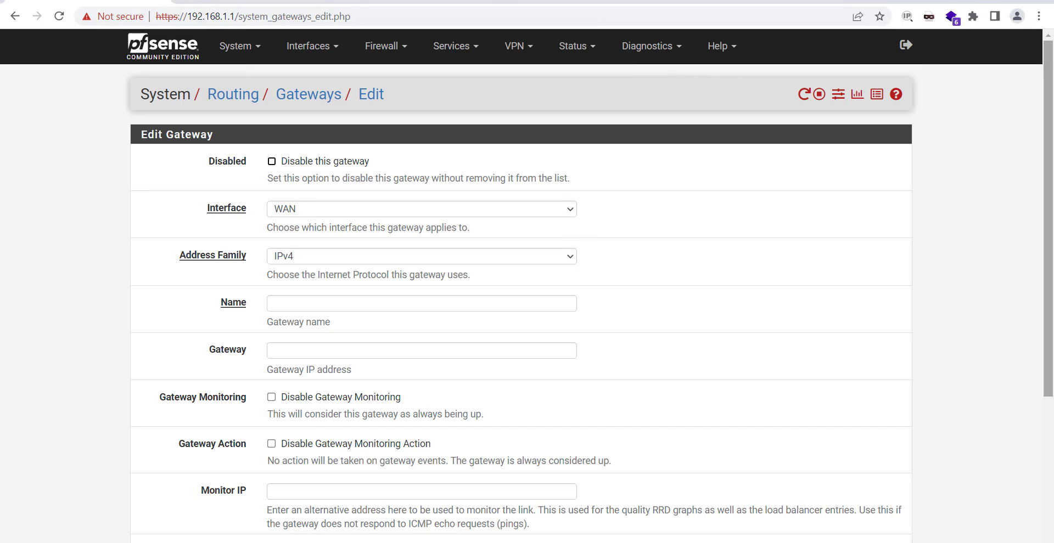
left_click(354, 213)
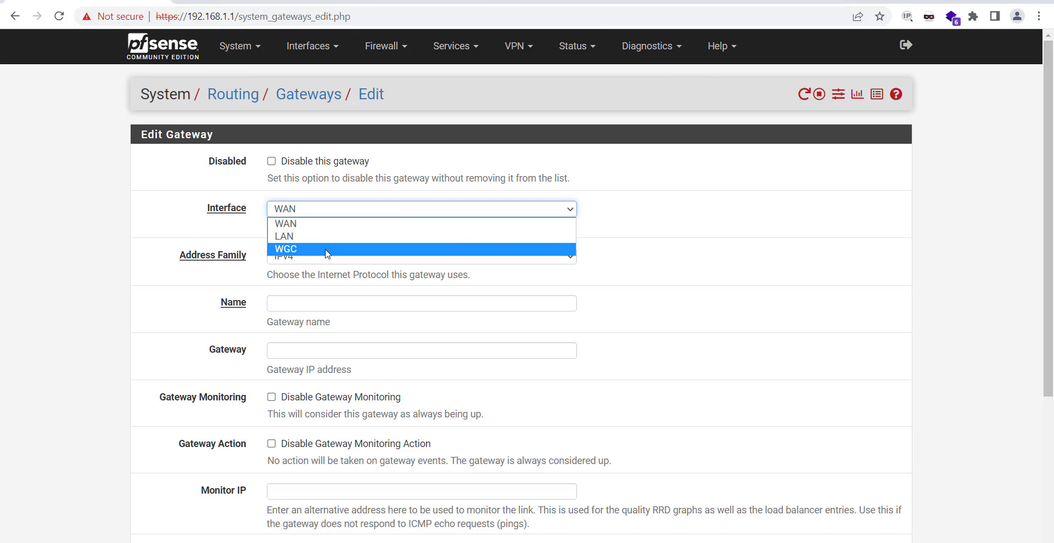
left_click(327, 250)
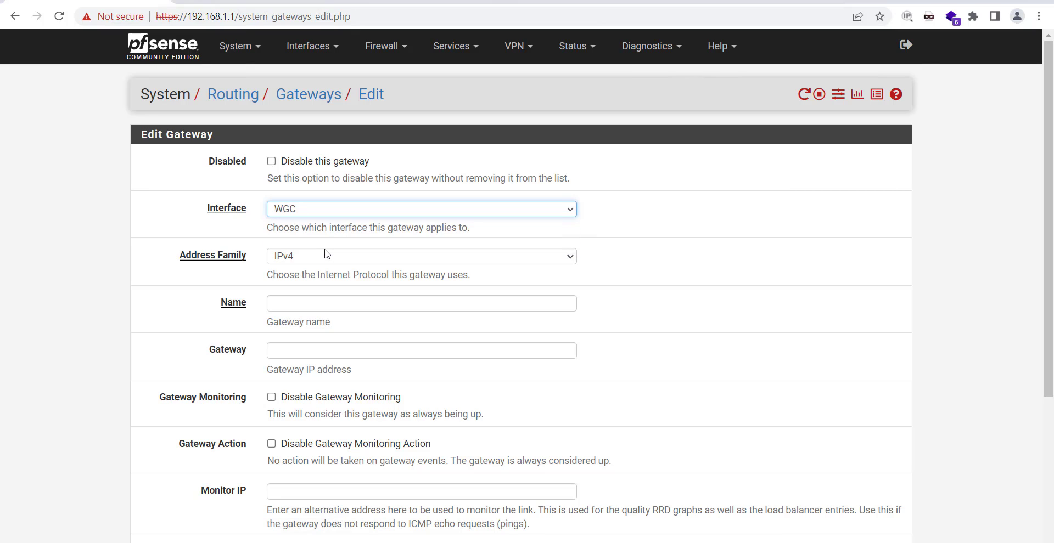
left_click(324, 262)
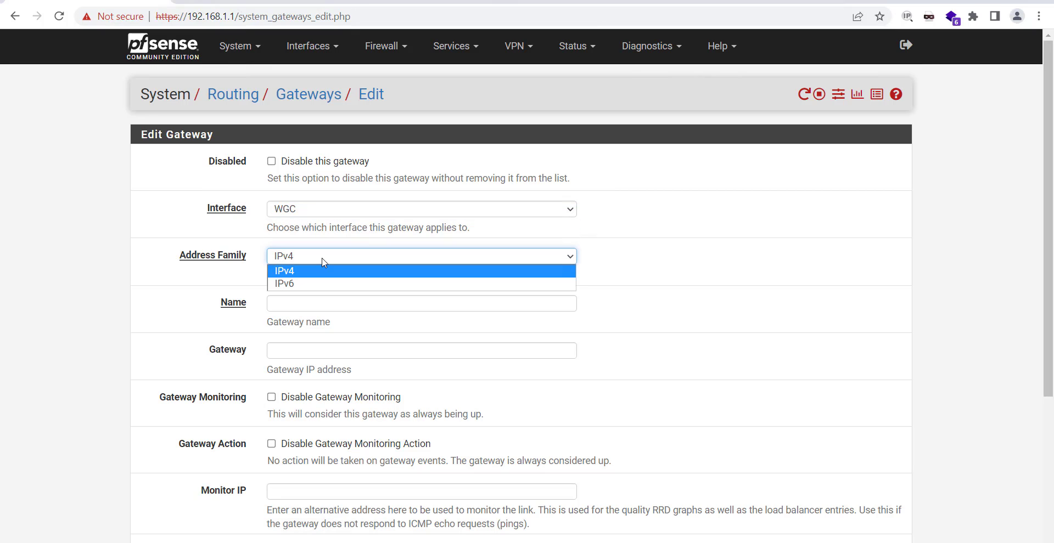
left_click(313, 271)
Step: Name the new gateway WG_SGW
left_click(305, 302)
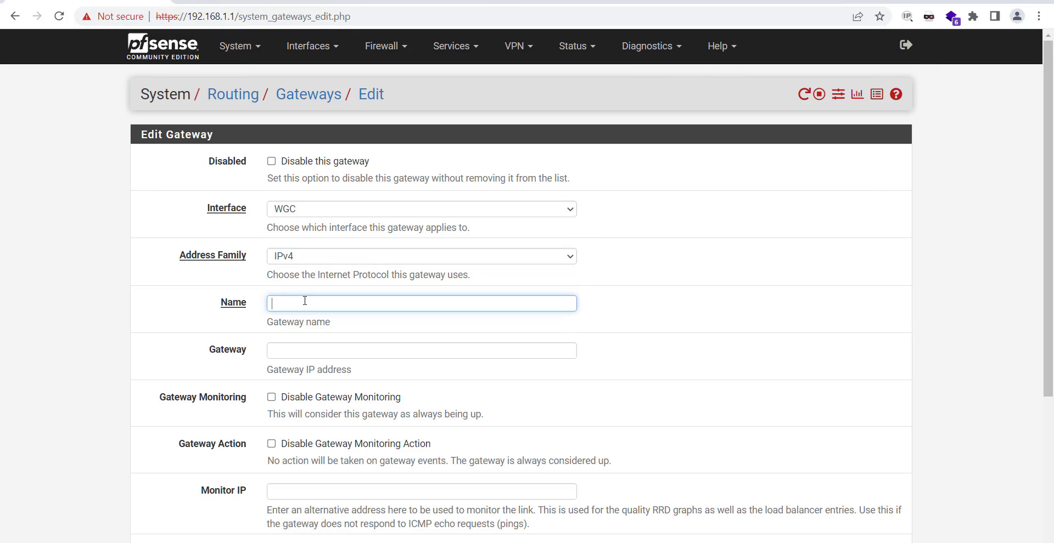
type("AWS VPVPC")
key("BackSpace")
key("BackSpace")
key("BackSpace")
type("WG_SGW")
Step: Set the new gateway's IP address to 192.168.68.2, copied from Client 1's WireGuard configuration, and try to save the gateway
left_click(297, 351)
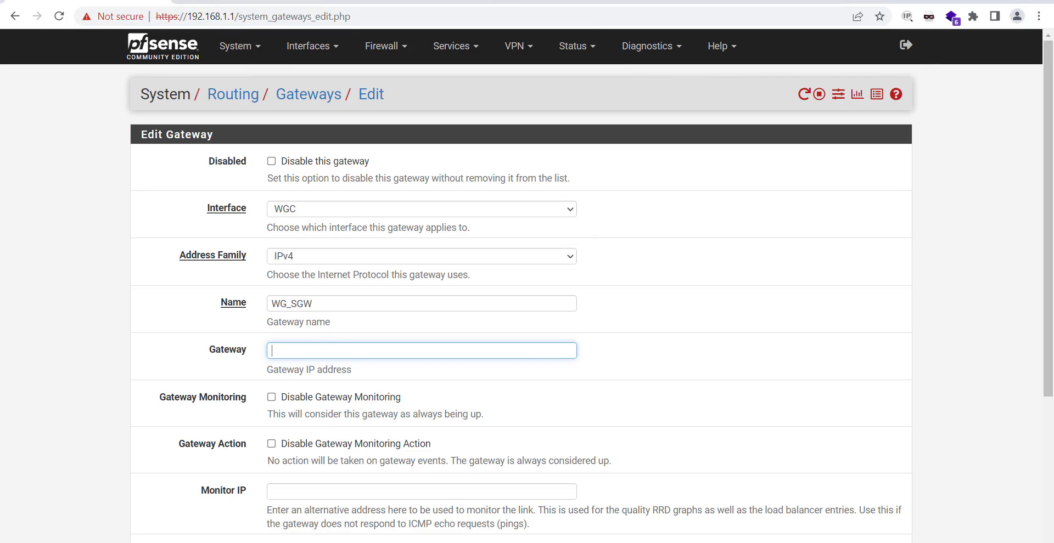
key("alt+Tab")
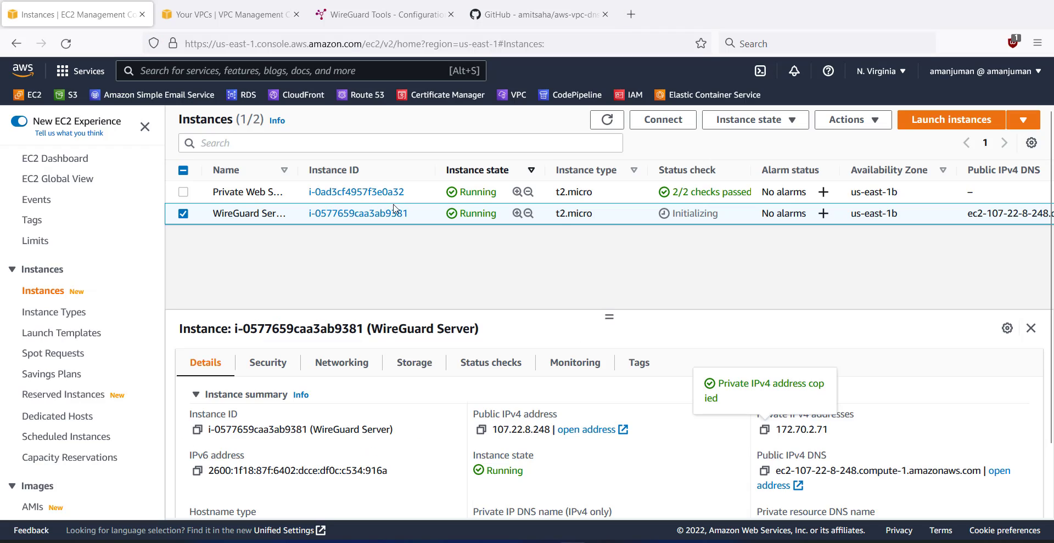
left_click(354, 18)
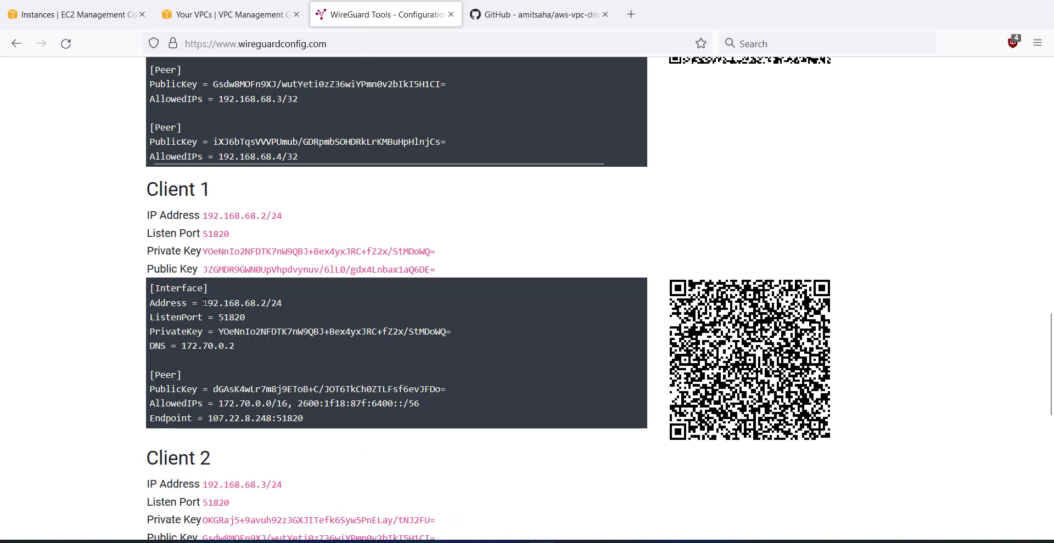
left_click_drag(203, 303, 266, 303)
key("ctrl+c")
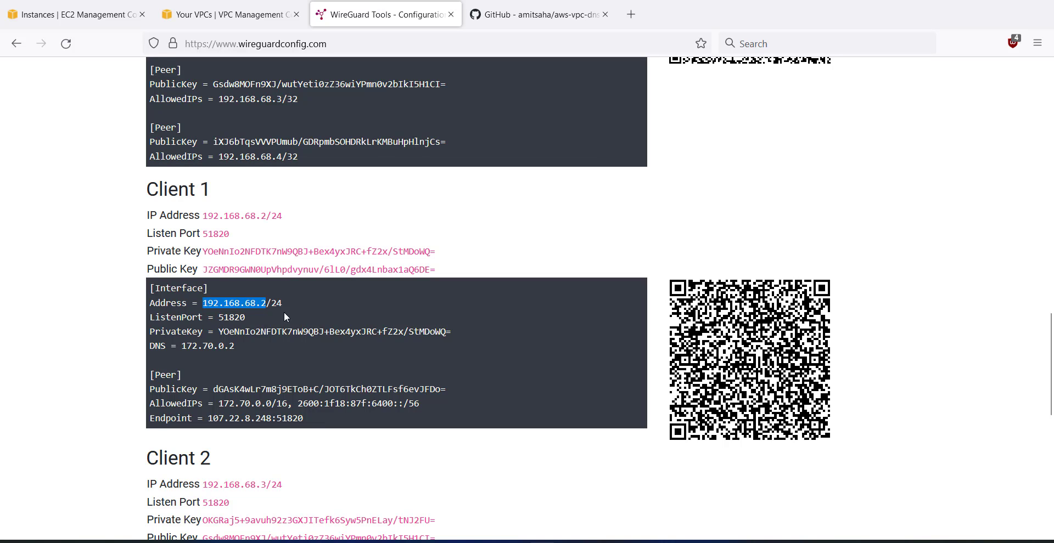
key("alt+Tab")
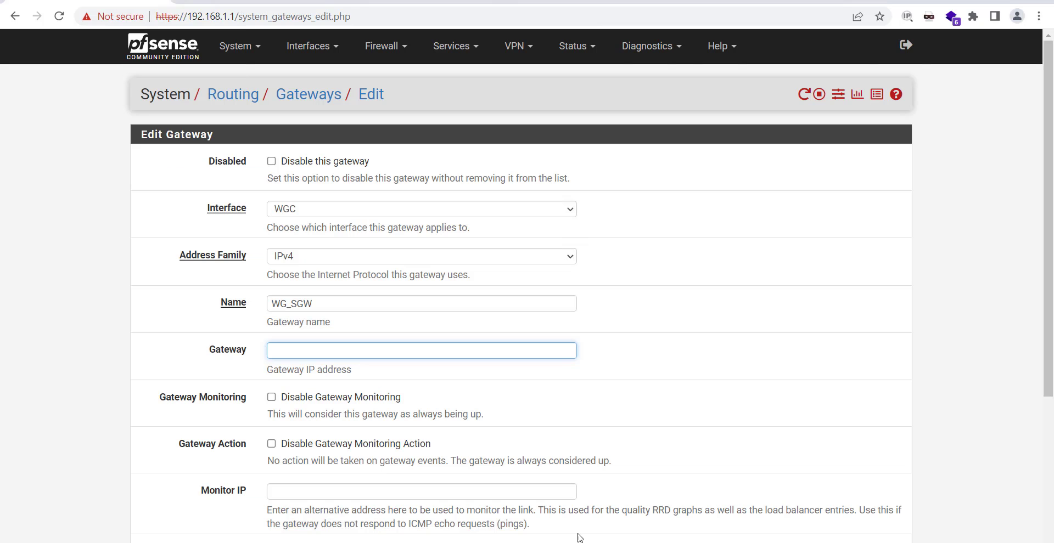
left_click(346, 358)
key("ctrl+v")
left_click(693, 369)
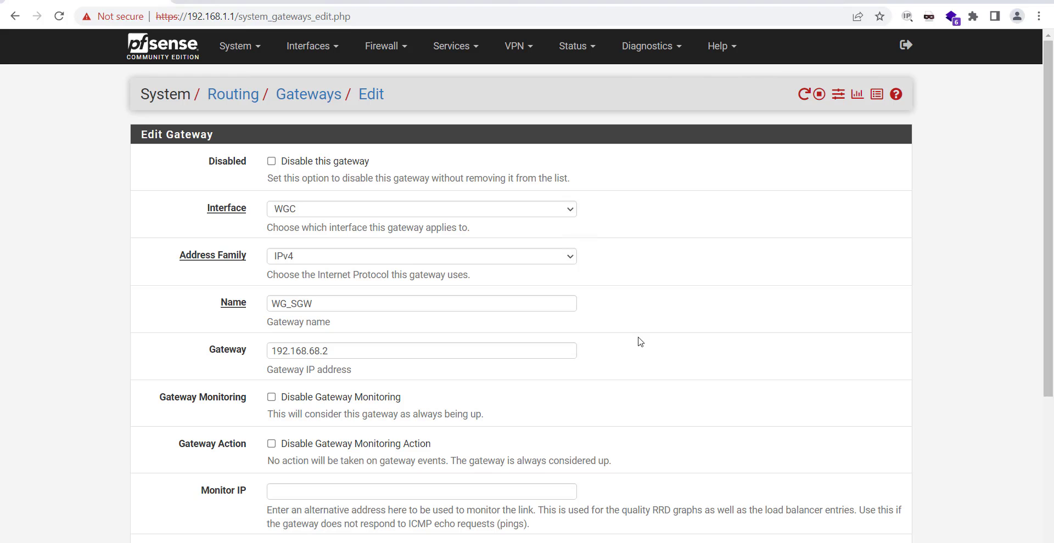
scroll(633, 340, "down", 1)
scroll(377, 466, "down", 5)
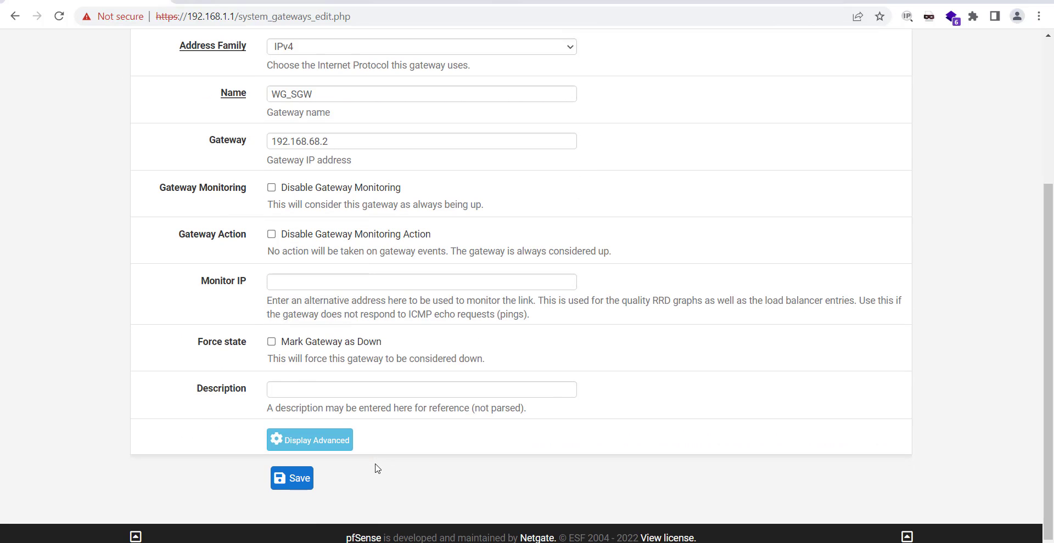
left_click(291, 482)
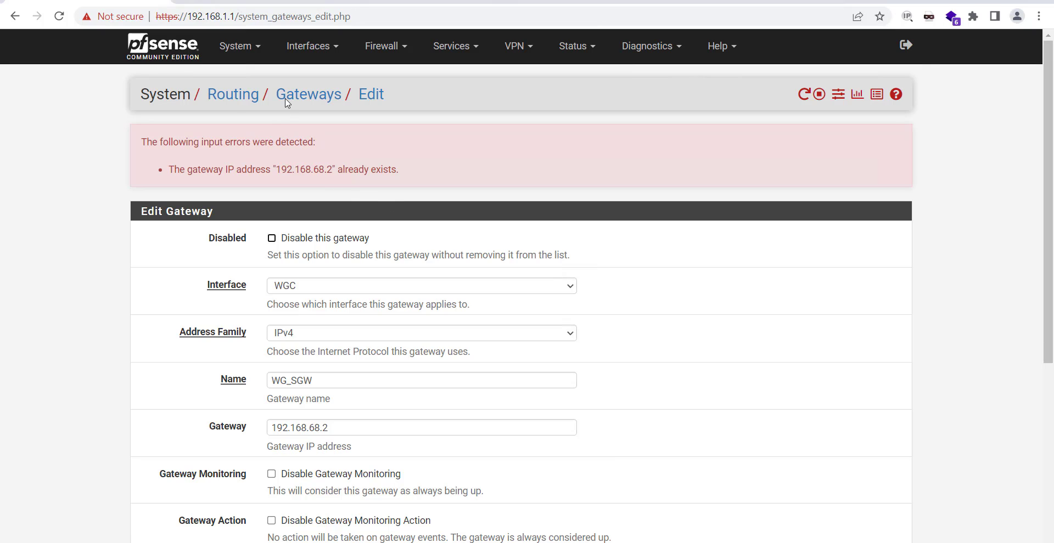
Step: Start a new static route and enter Cloud-VPC's IPv4 CIDR 172.70.0.0/16, copied from the AWS VPC console, as its destination network
left_click(235, 94)
left_click(254, 148)
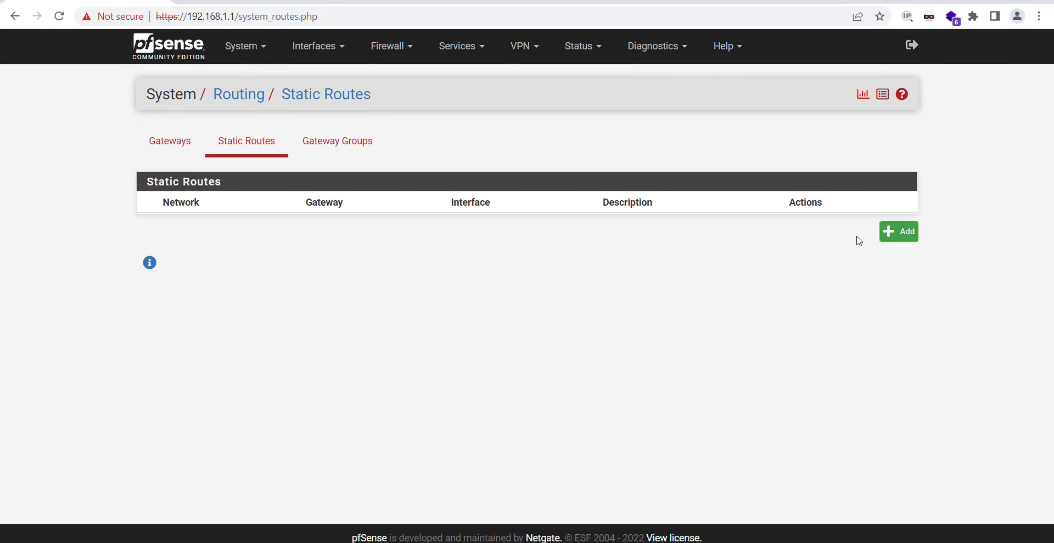
left_click(903, 231)
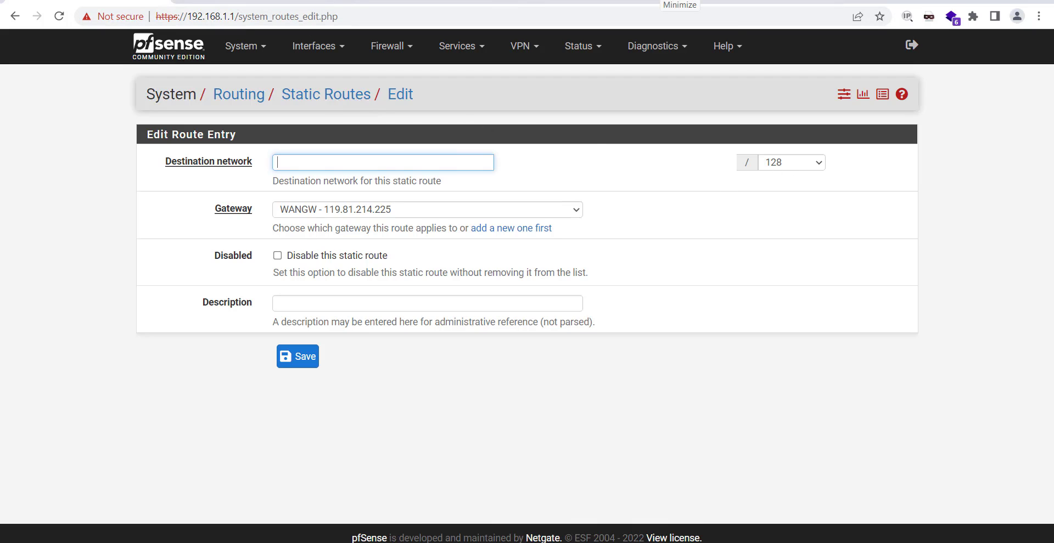
left_click(656, 0)
scroll(287, 160, "up", 3)
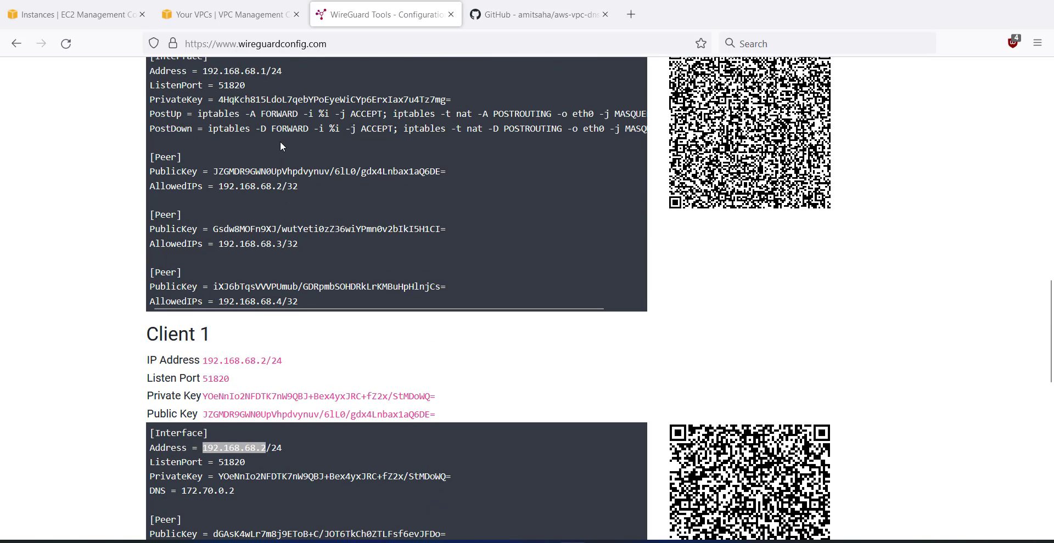
left_click(208, 22)
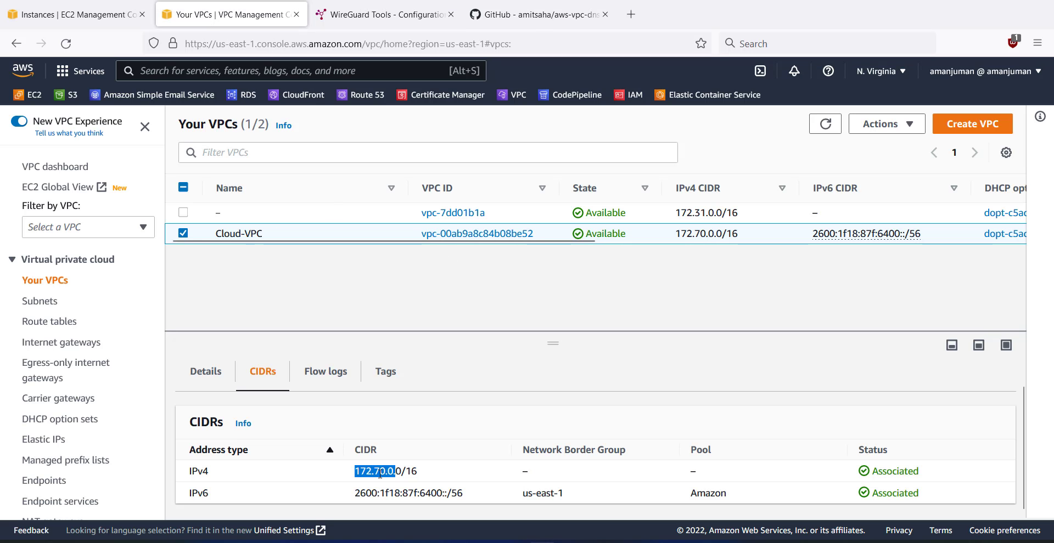
left_click_drag(351, 473, 418, 472)
key("ctrl+c")
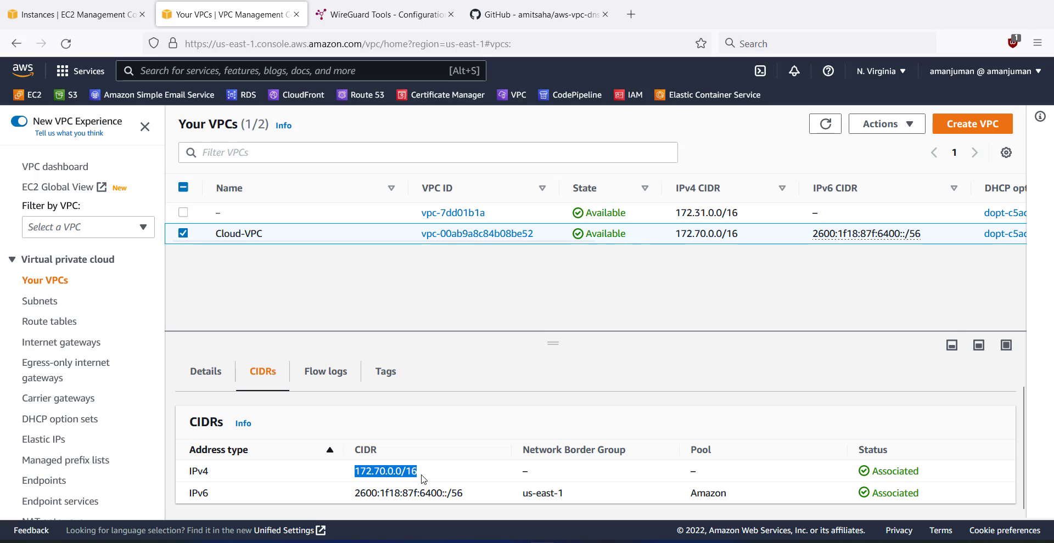
key("alt+Tab")
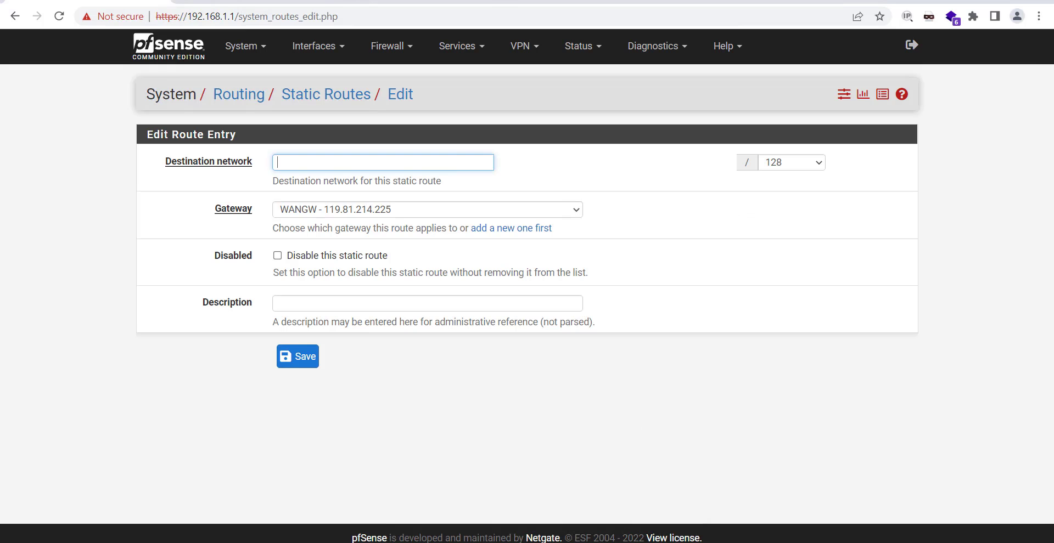
key("ctrl+v")
Step: Assign the WGC_GW gateway to the static route, describe it as "AWS VPC Subnet" and try to save it
left_click(371, 212)
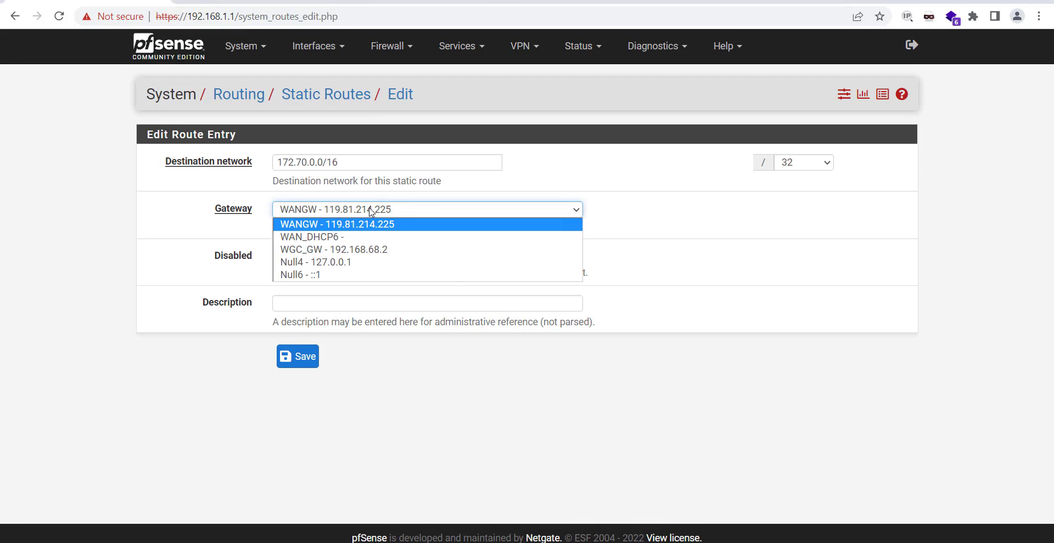
left_click(311, 250)
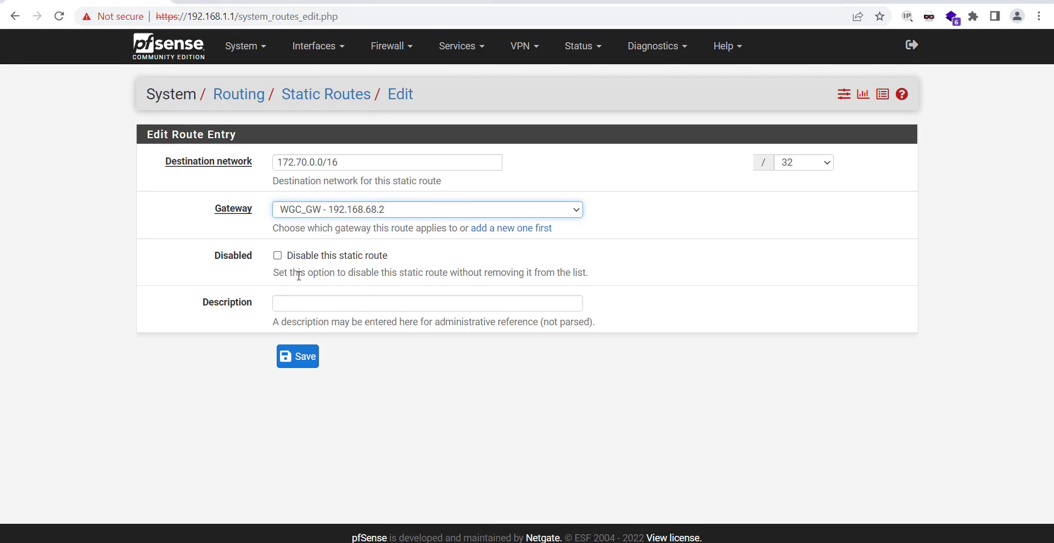
left_click(316, 305)
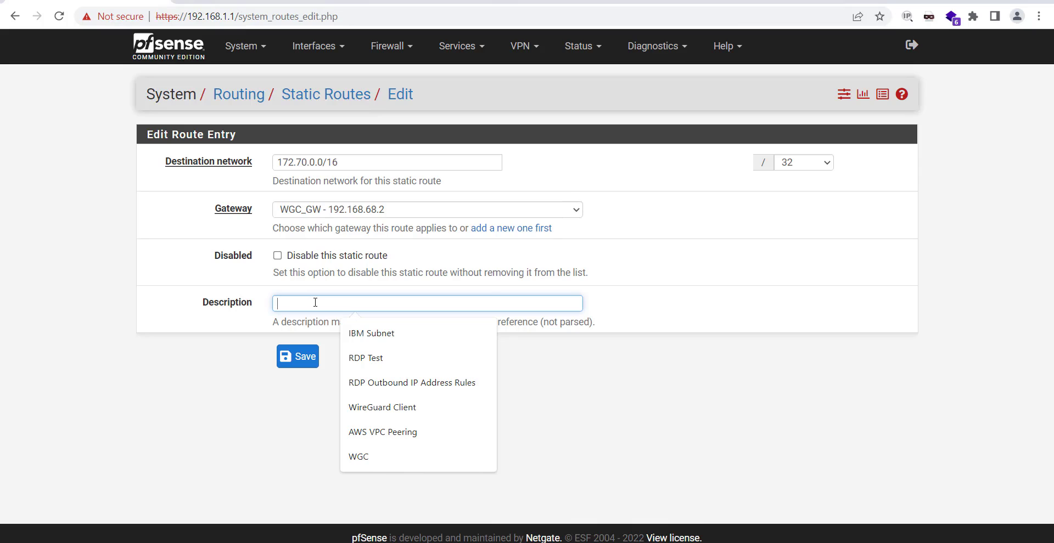
type("AWS VPC")
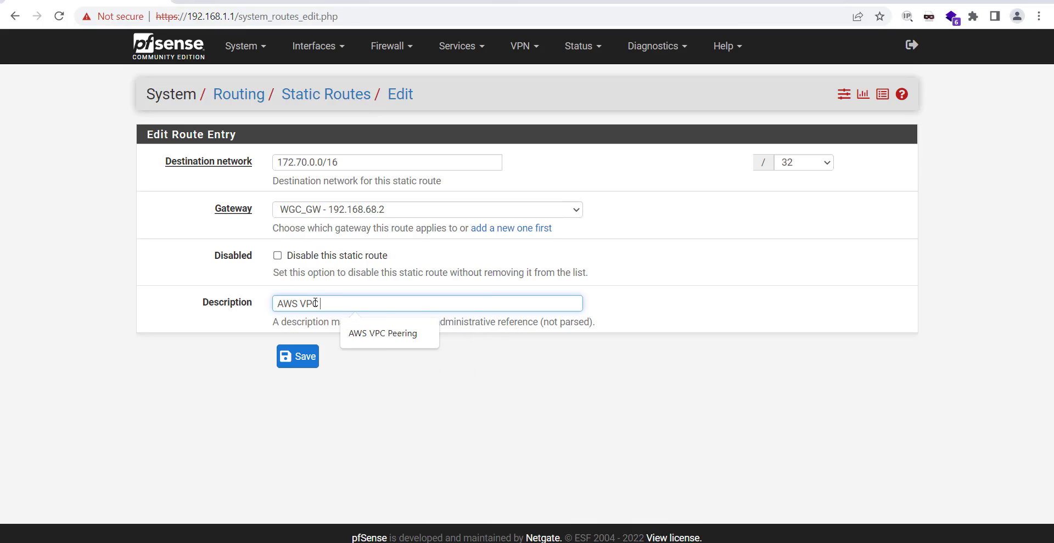
type(" Subnet")
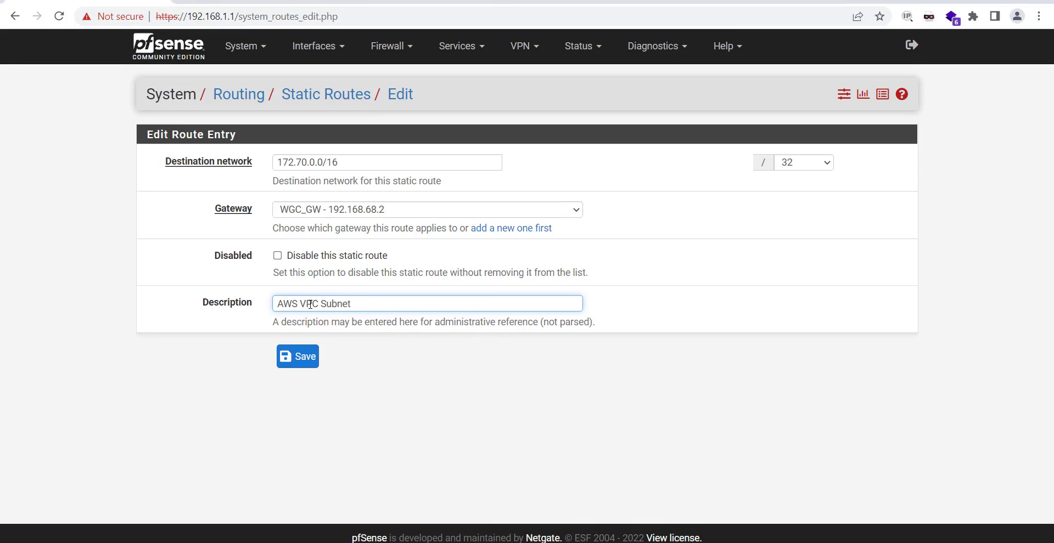
left_click(299, 356)
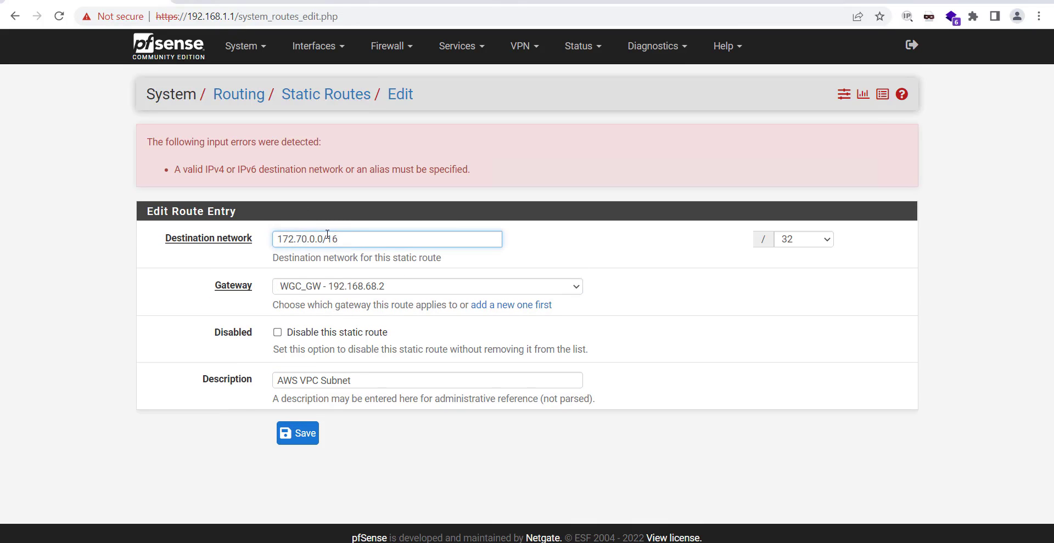
Step: Correct the route's destination network to 172.70.0.0 with a /16 mask, save it and apply the routing changes
left_click_drag(335, 238, 323, 238)
key("BackSpace")
left_click(803, 239)
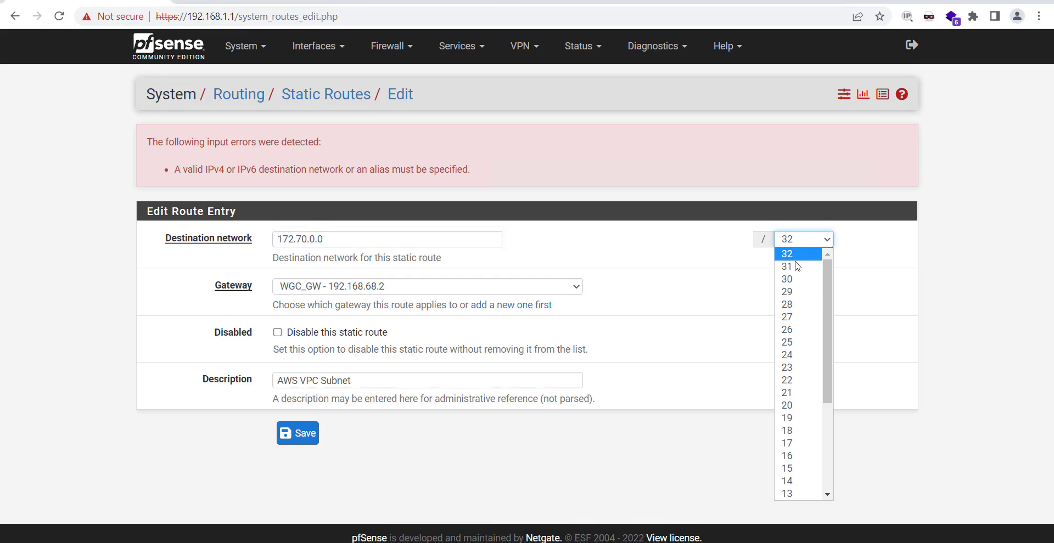
left_click(795, 456)
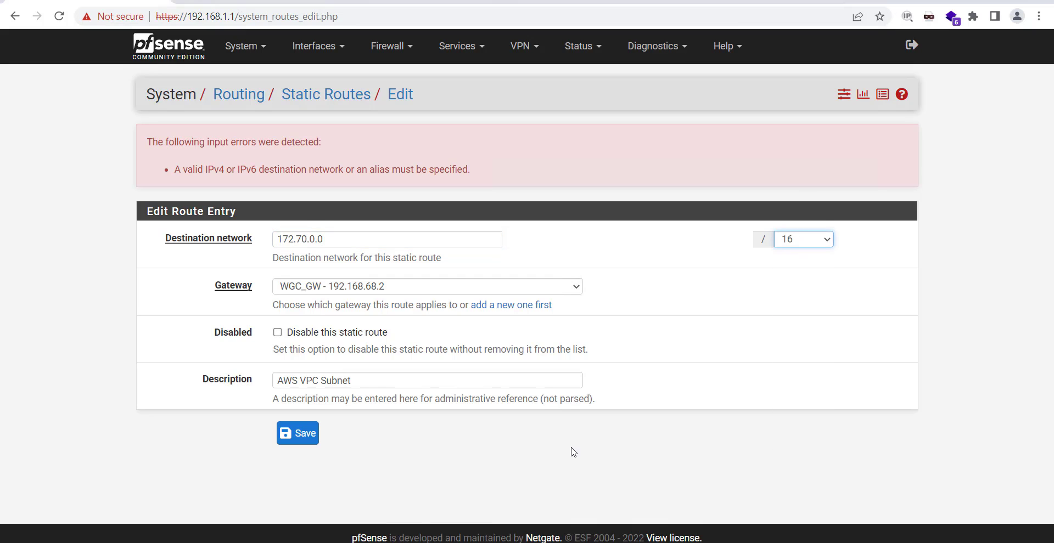
left_click(317, 432)
left_click(850, 152)
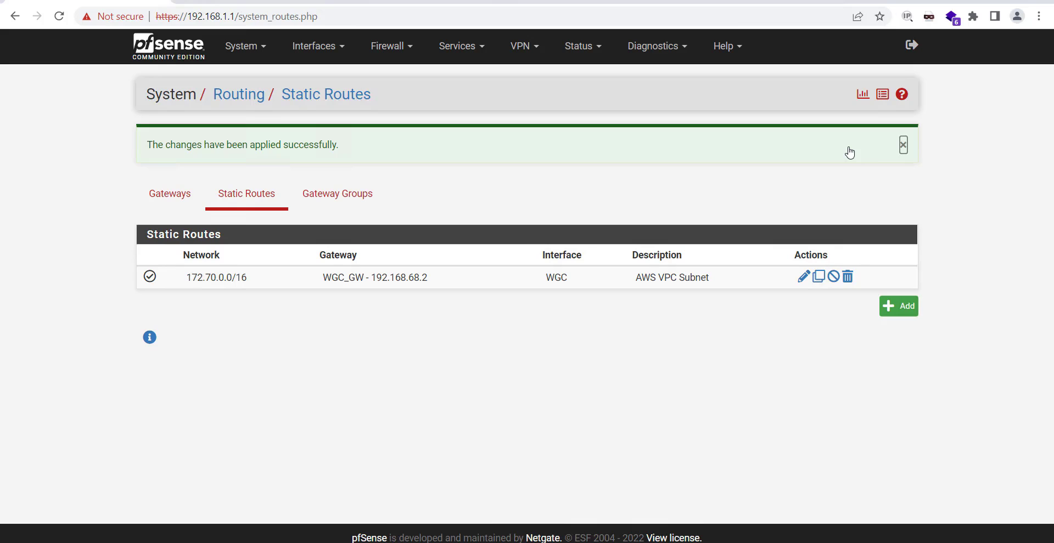
Step: Open the AWS VPC Peering peer in the WireGuard VPN configuration for editing
left_click(510, 48)
left_click(537, 141)
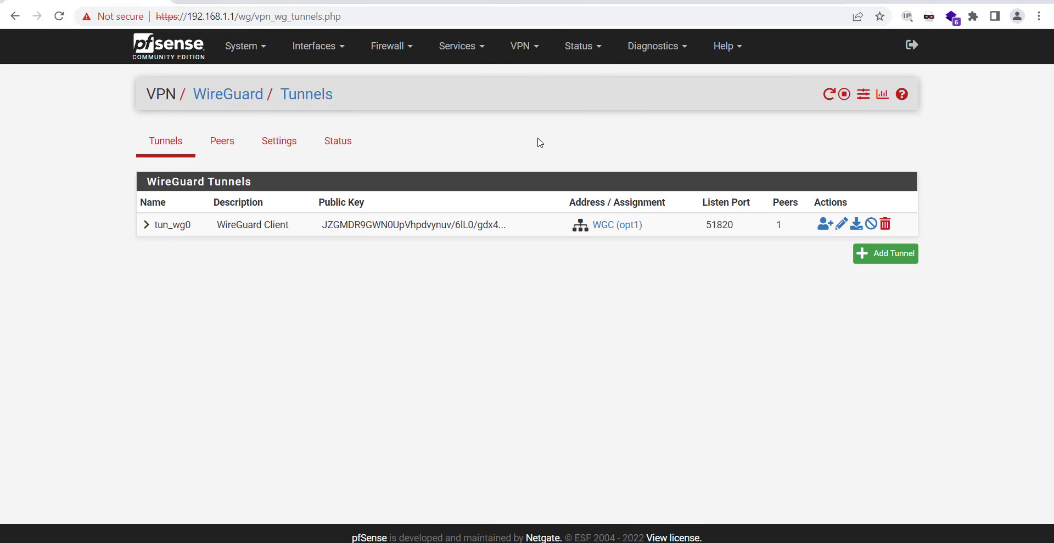
left_click(222, 143)
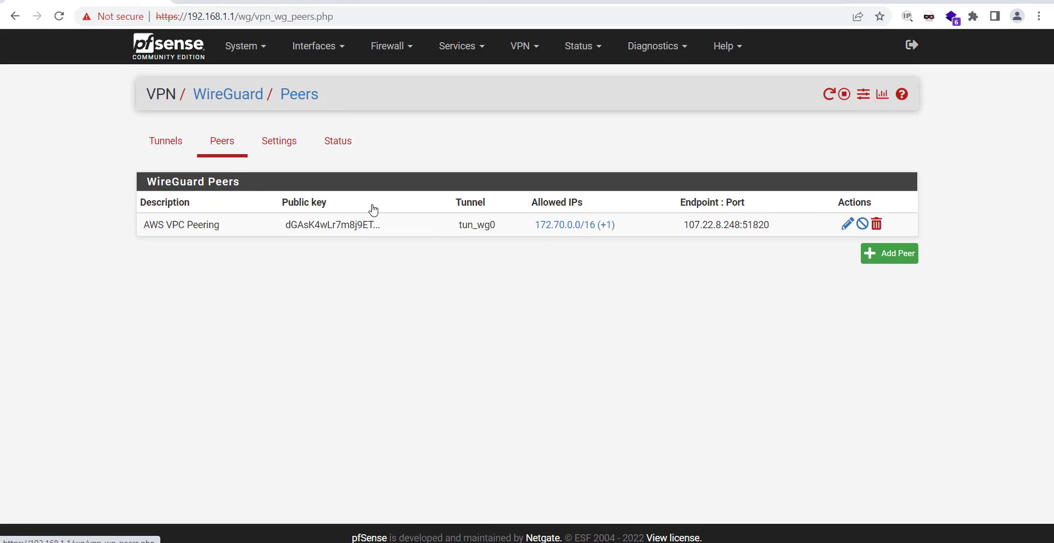
left_click(843, 227)
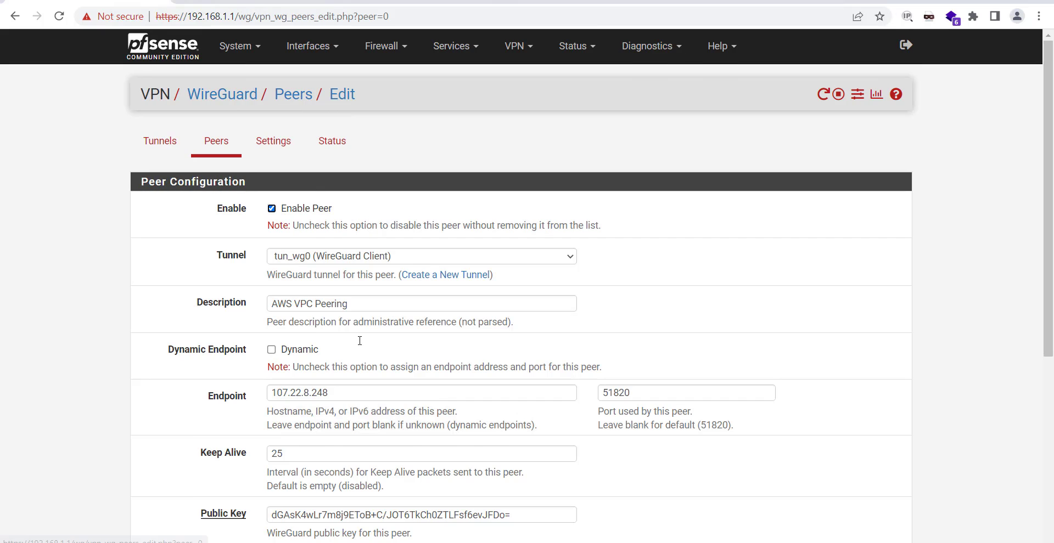
scroll(360, 341, "down", 5)
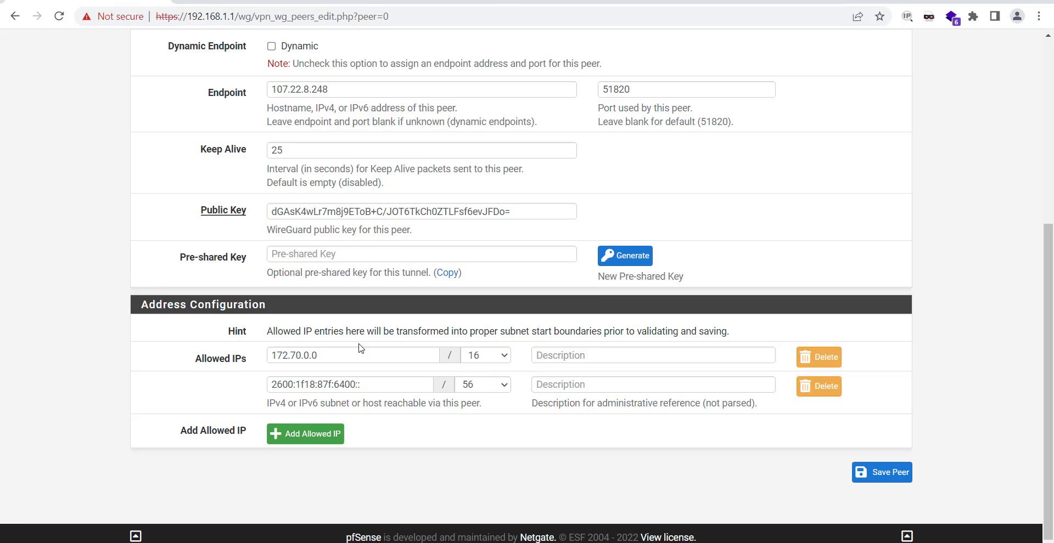
Step: Add 192.168.68.0/24 to the peer's allowed IPs, save the peer and apply the WireGuard changes
left_click(312, 434)
left_click(313, 415)
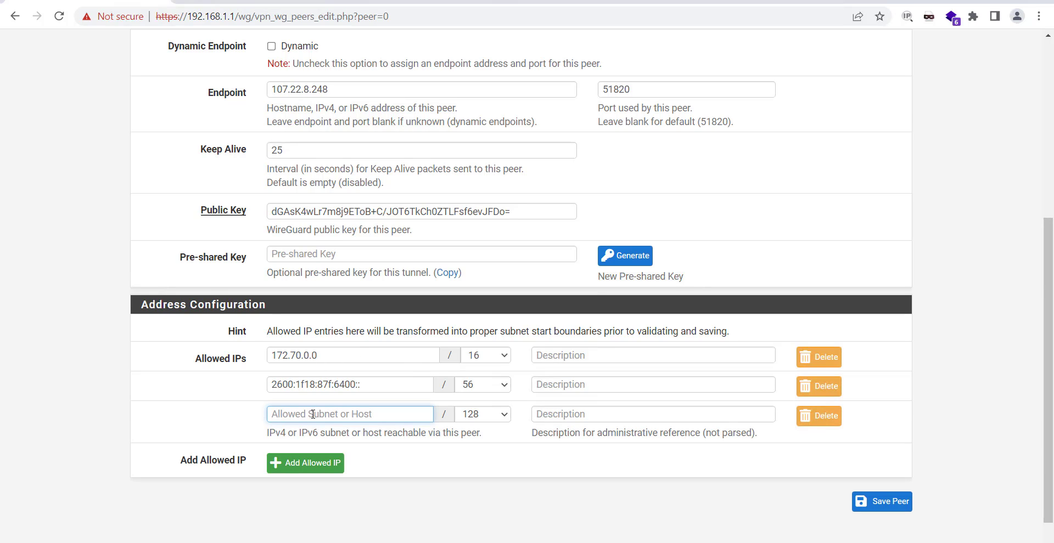
type("192.16")
type("8")
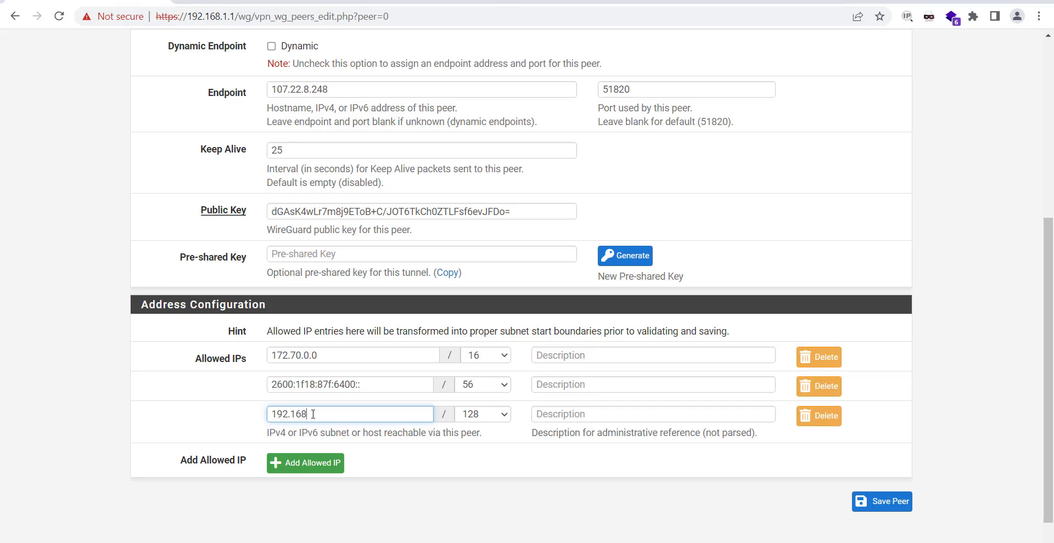
type(".18.0")
left_click(503, 413)
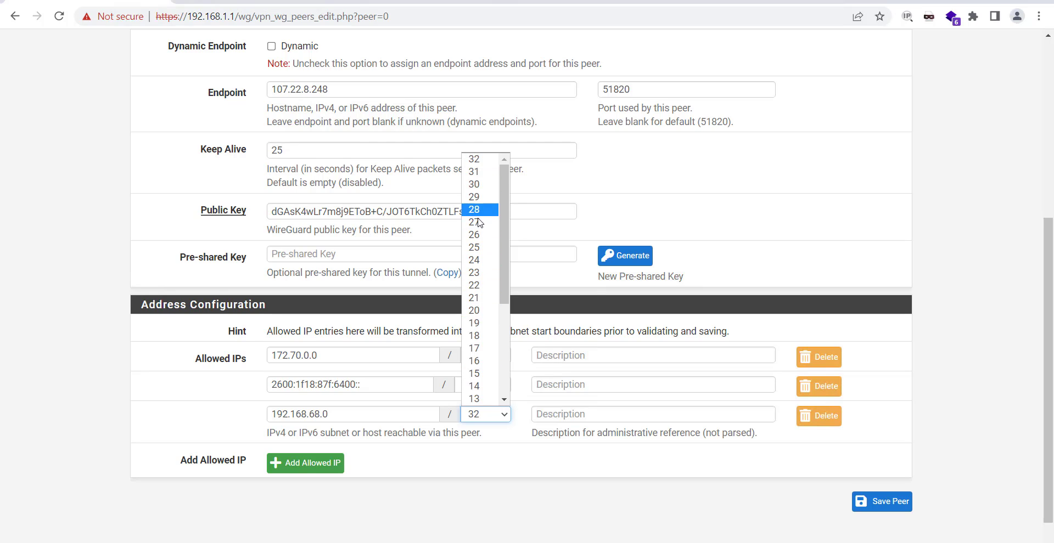
left_click(479, 260)
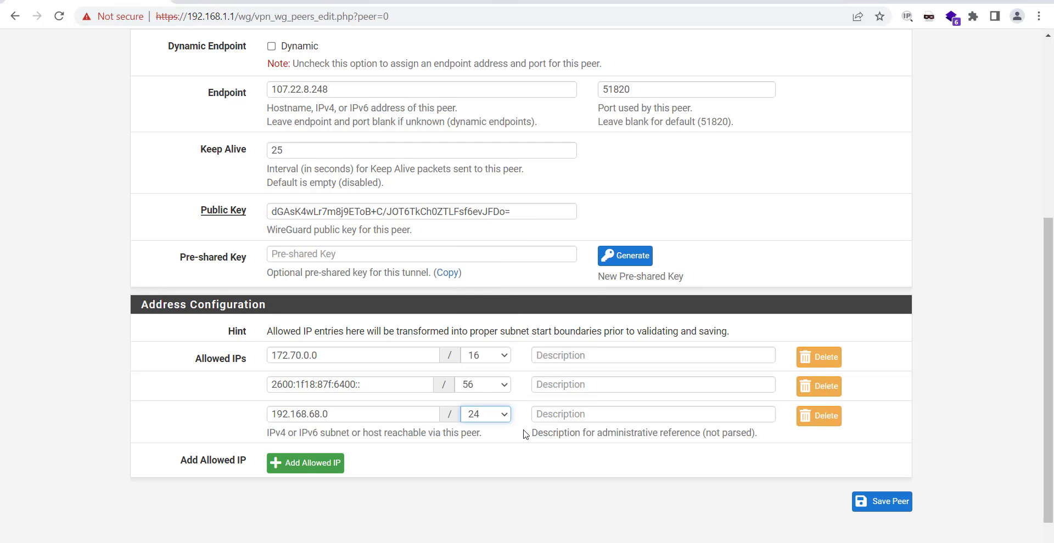
left_click(878, 502)
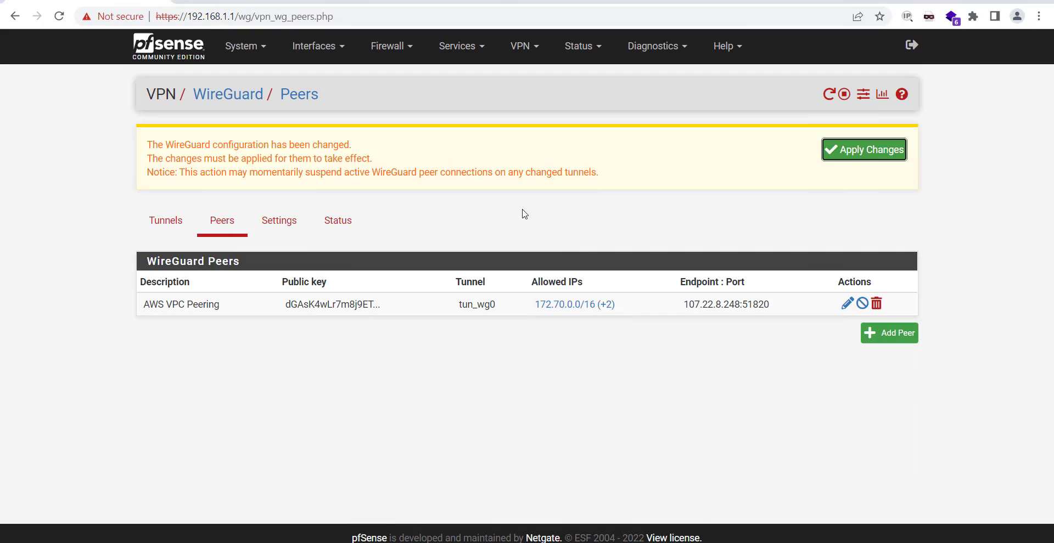
left_click(859, 158)
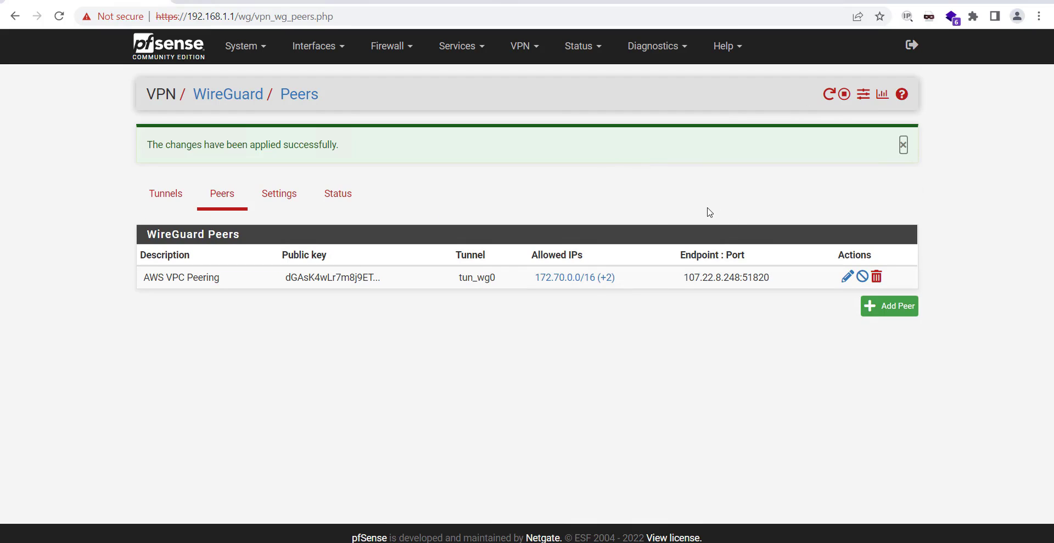
Step: Ping the tunnel address 192.168.68.1 with pfSense's ping diagnostic
left_click(649, 52)
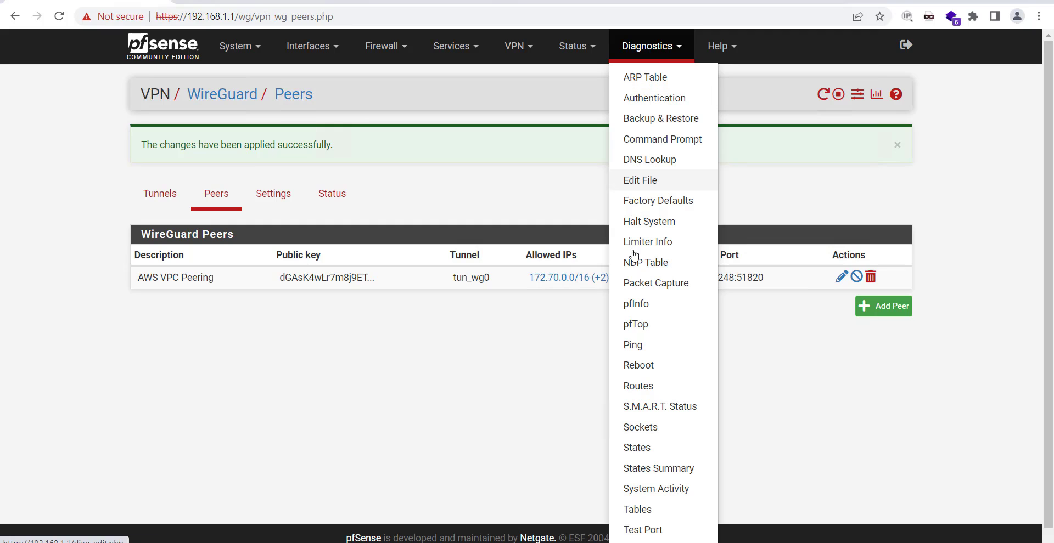
left_click(632, 345)
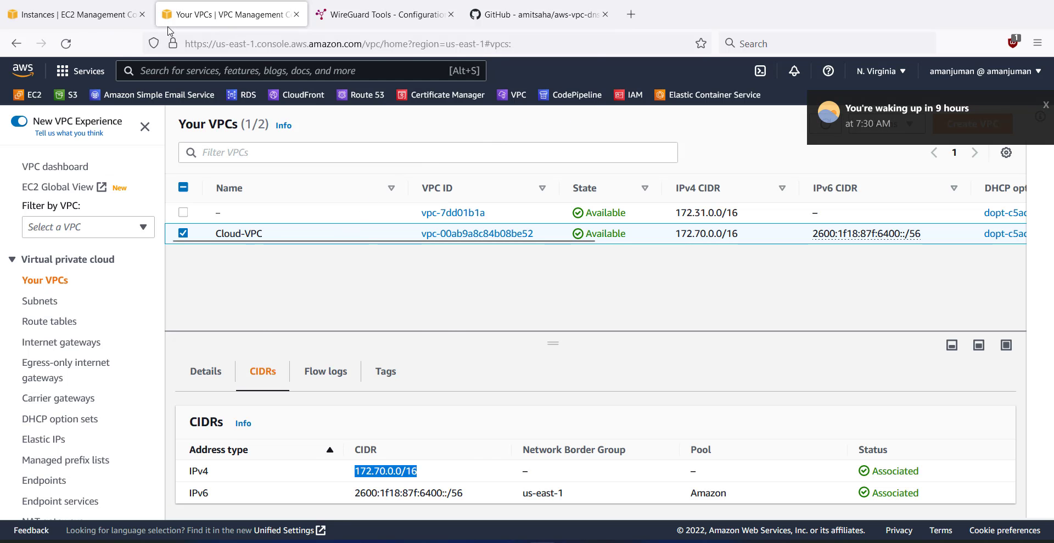
Step: Refresh the EC2 instances list in the AWS console and copy the Private Web Server's private IPv4 address
left_click(132, 15)
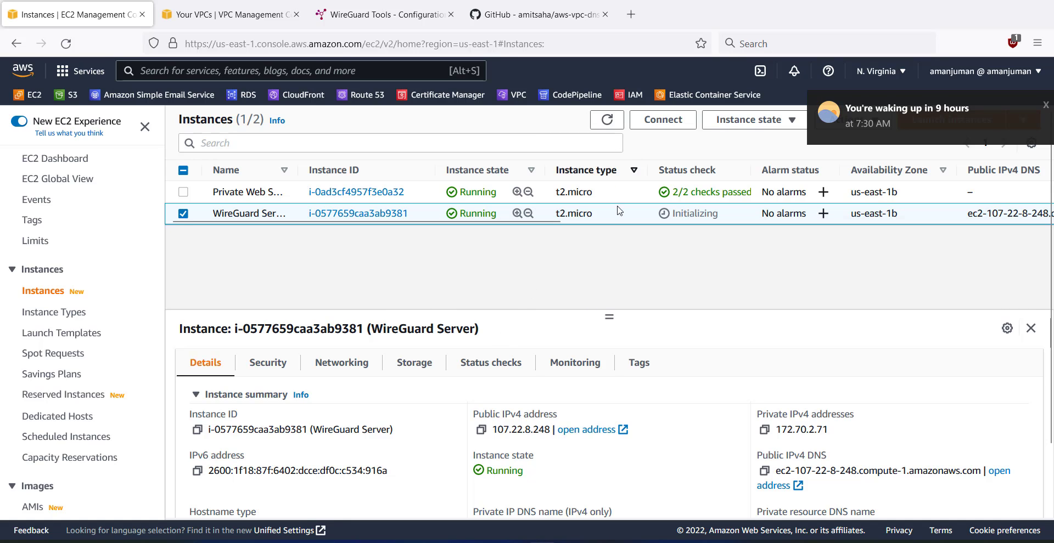
left_click(606, 120)
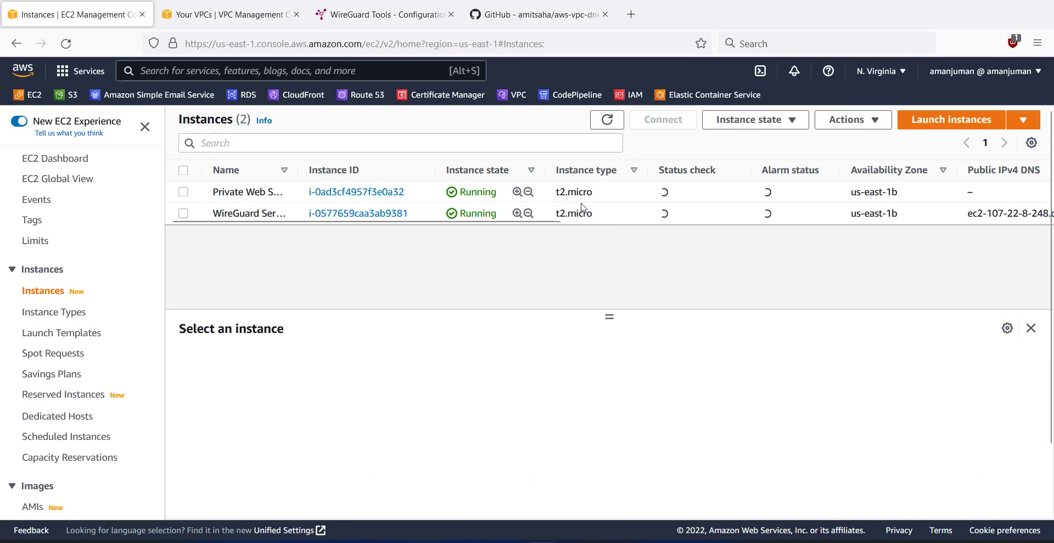
left_click(622, 197)
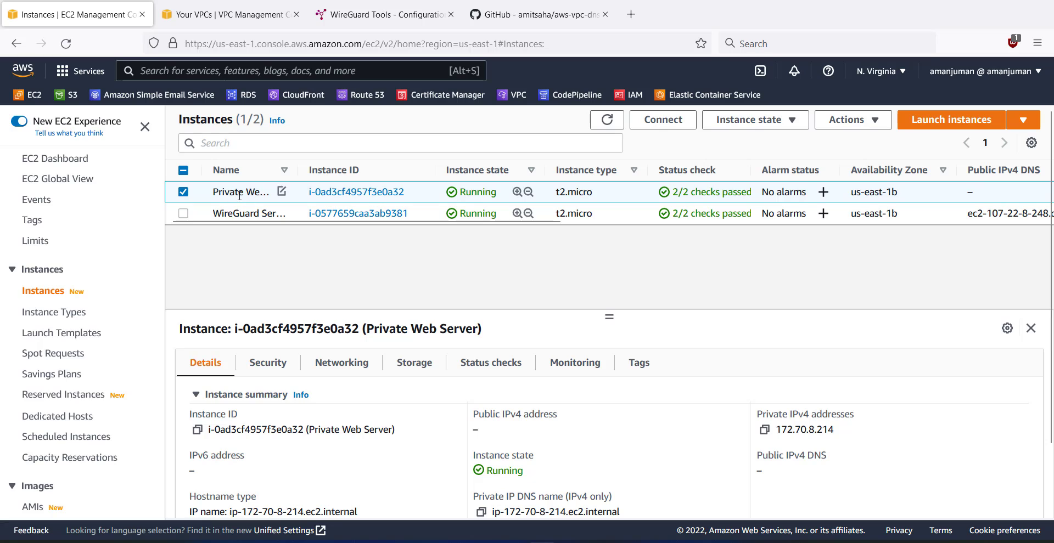
left_click(763, 431)
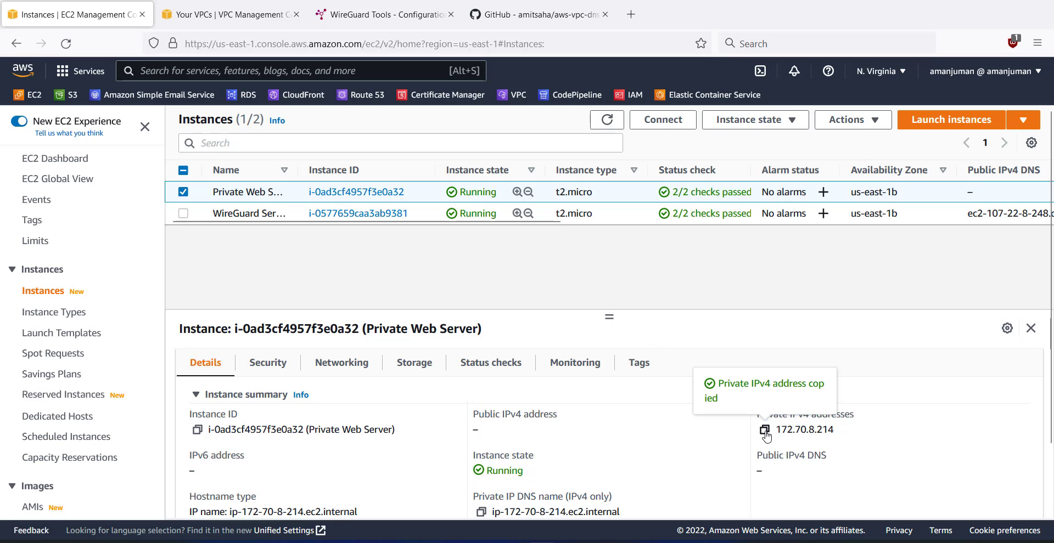
Step: Return to pfSense's ping diagnostic and ping the private web server at 172.70.8.214
mouse_move(602, 542)
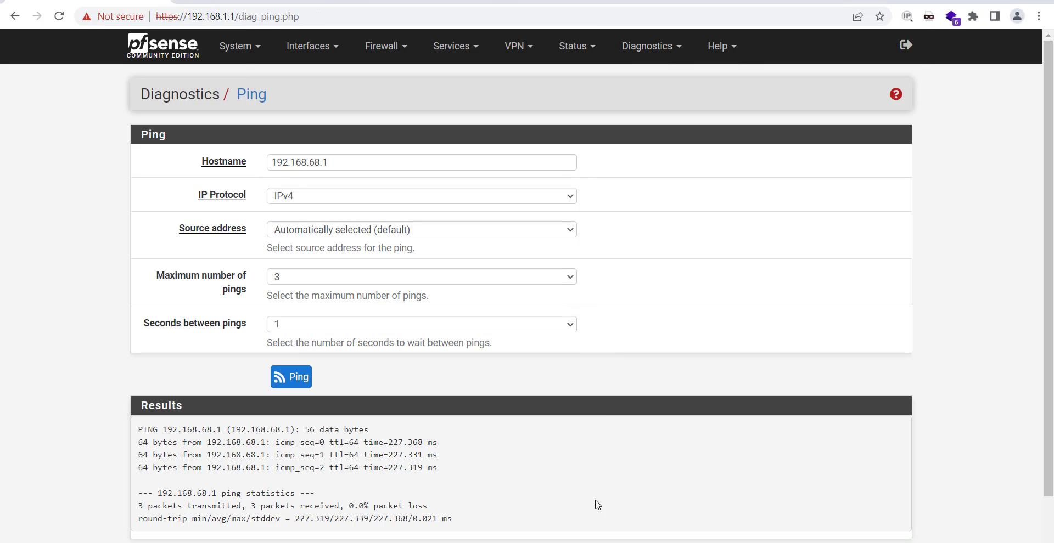
double_click(348, 163)
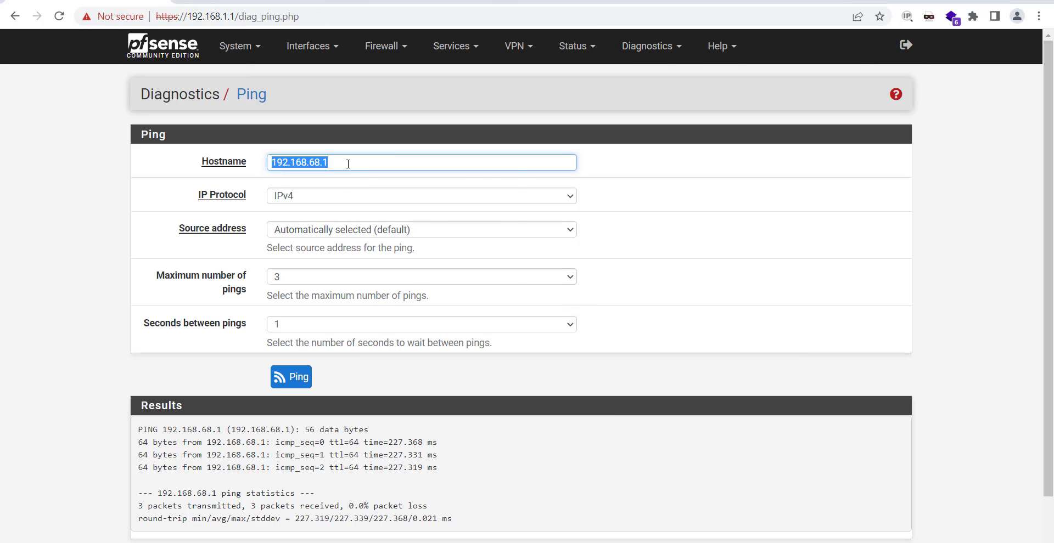
right_click(347, 163)
left_click(386, 231)
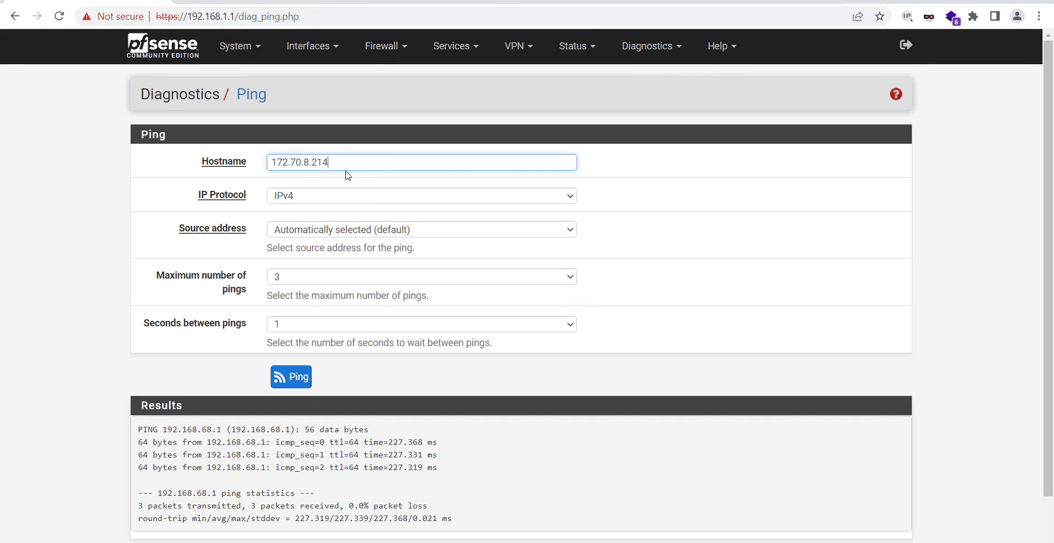
left_click(299, 378)
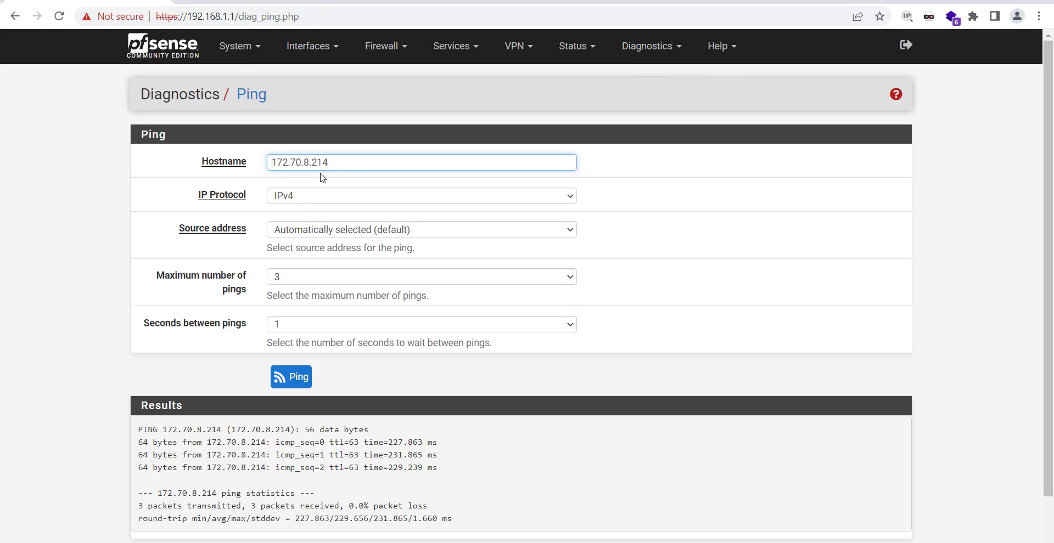
Step: Copy the pinged hostname 172.70.8.214 and load it as a web page in a new browser tab
double_click(341, 165)
right_click(311, 165)
left_click(349, 219)
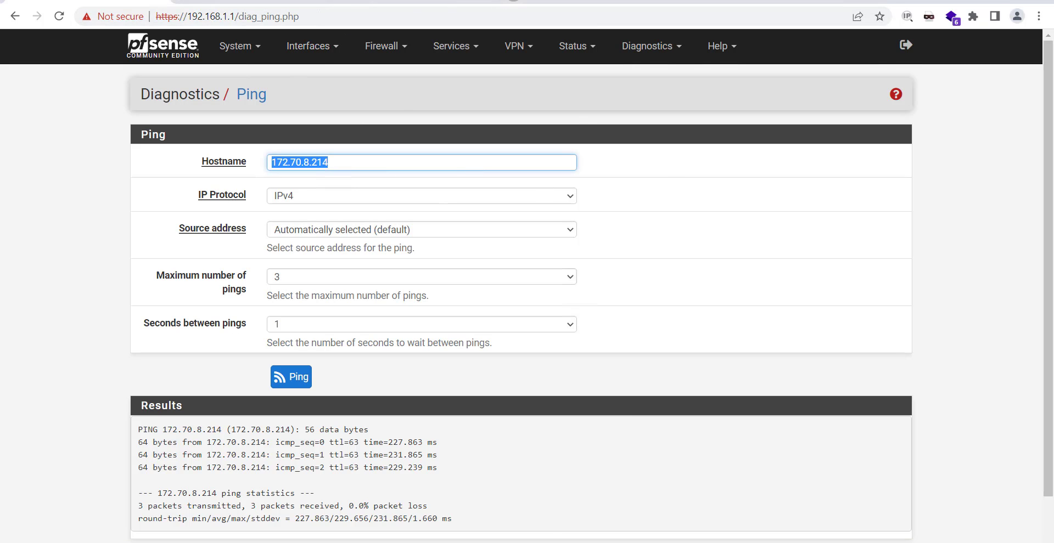
key("ctrl+t")
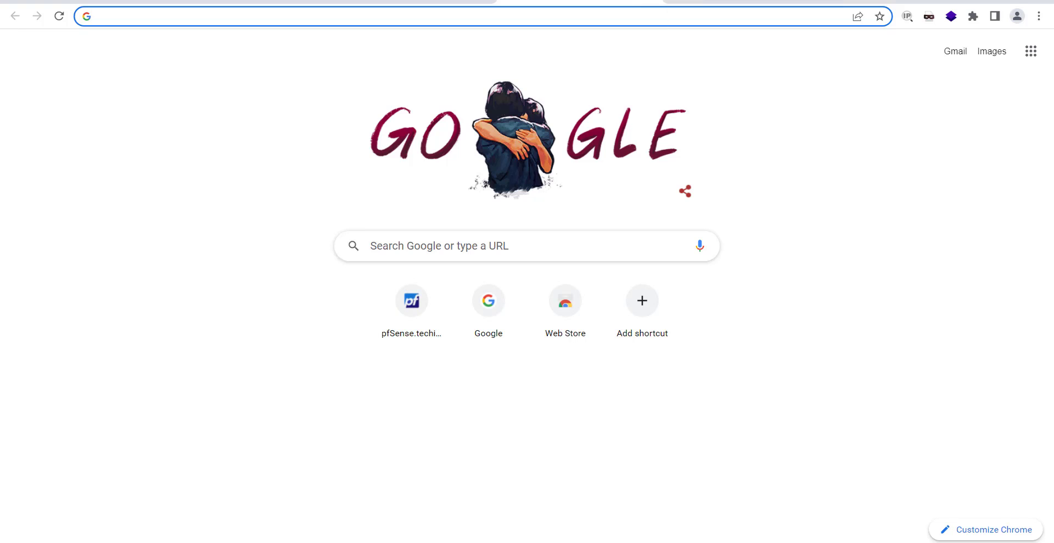
key("ctrl+v")
key("Return")
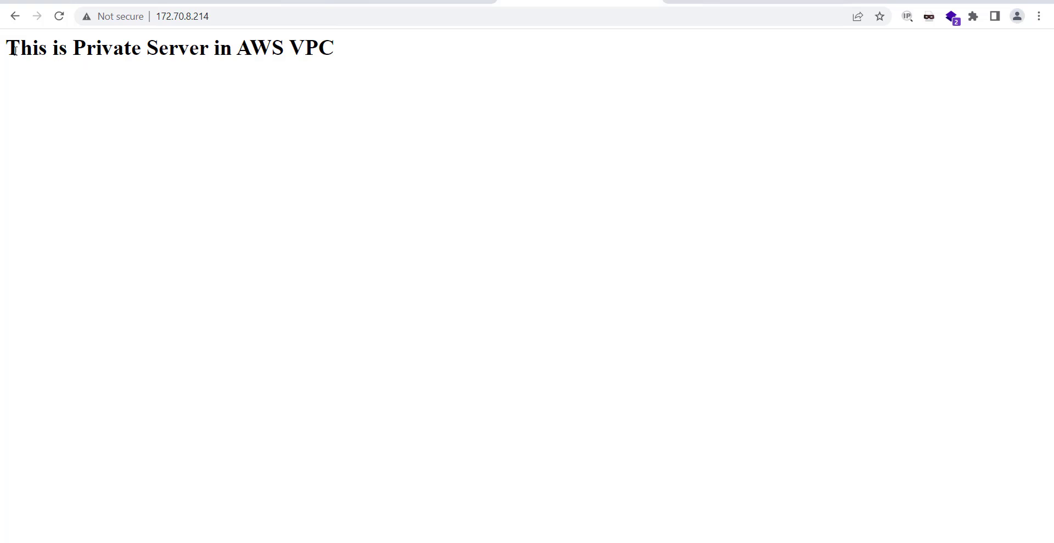
left_click_drag(13, 49, 284, 52)
left_click(293, 75)
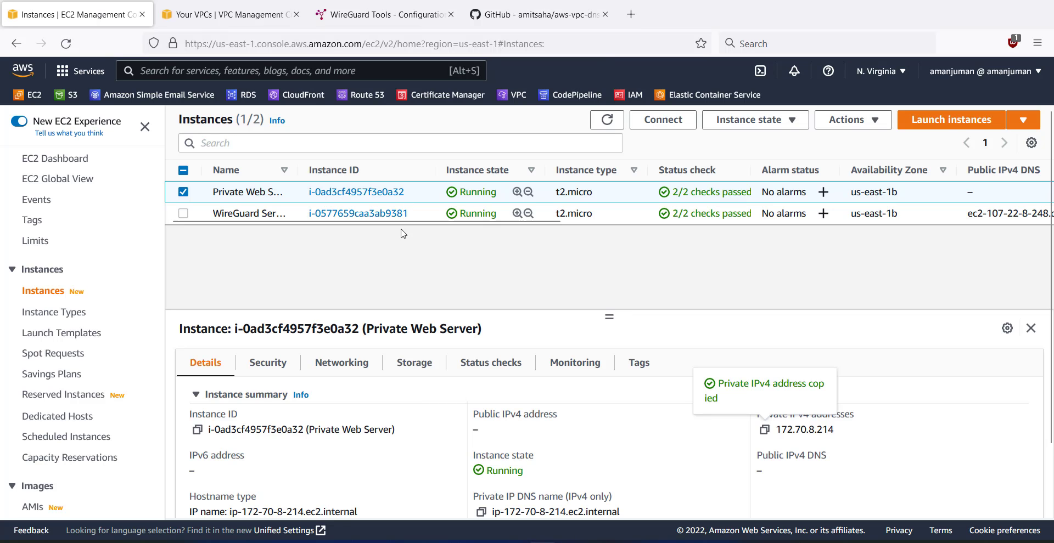
Step: Switch to the WireGuard server's terminal session, become root with sudo su and clear the screen
key("alt+Tab")
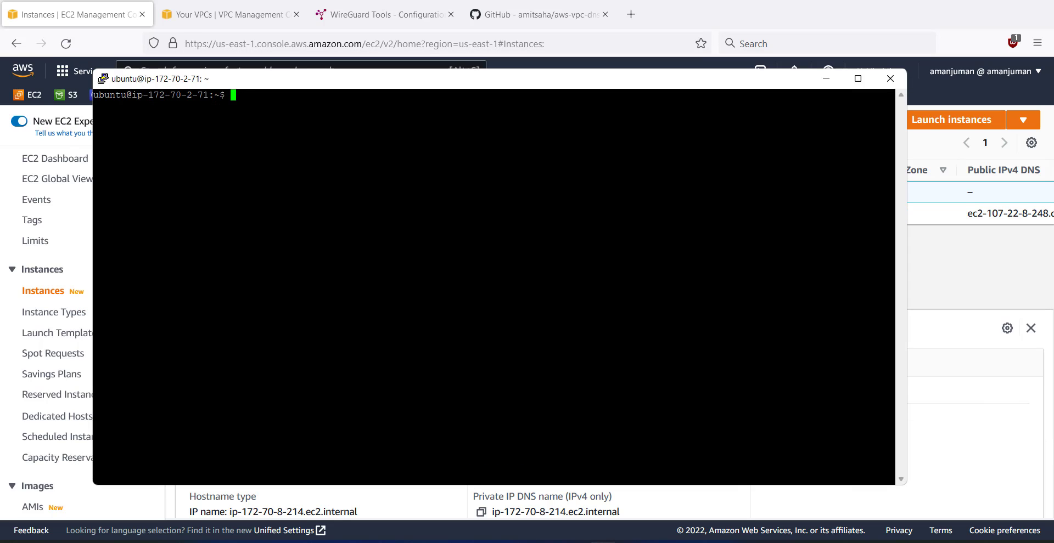
type("sudo su")
key("Return")
type("clear")
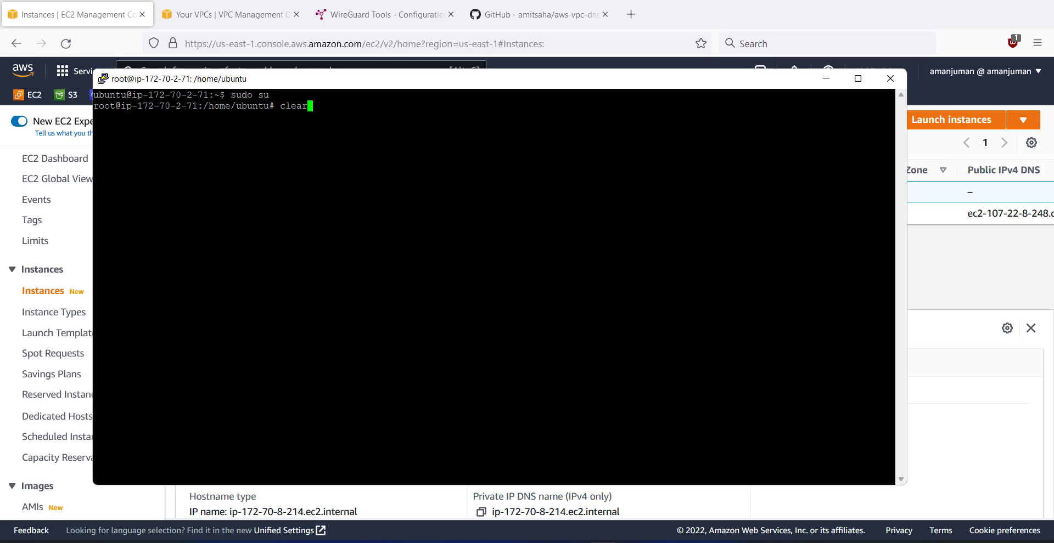
key("Return")
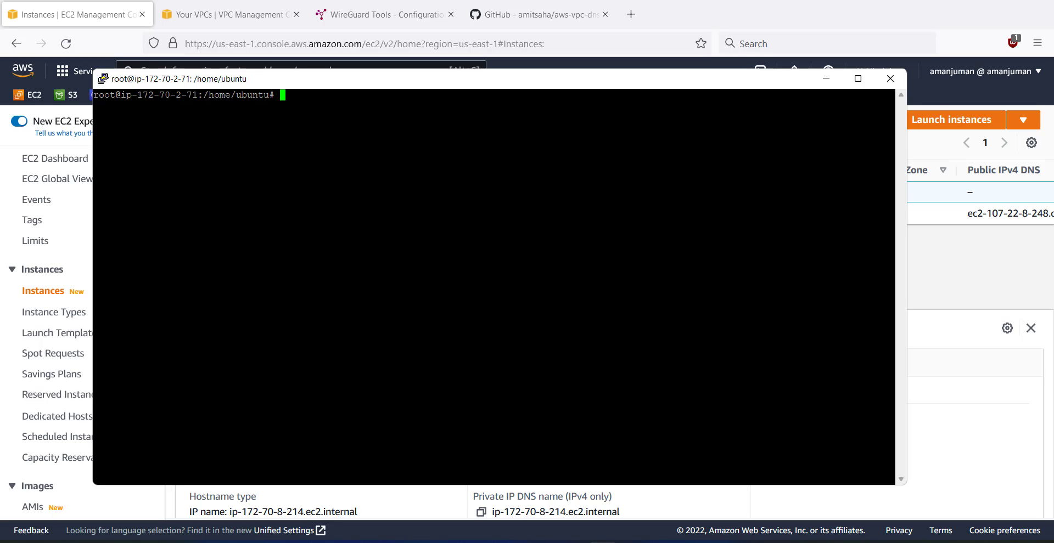
Step: Ping the pfSense LAN address 192.168.1.1 from the WireGuard server, stopping it after several replies
type("ping")
type("192.168.1.1")
key("Return")
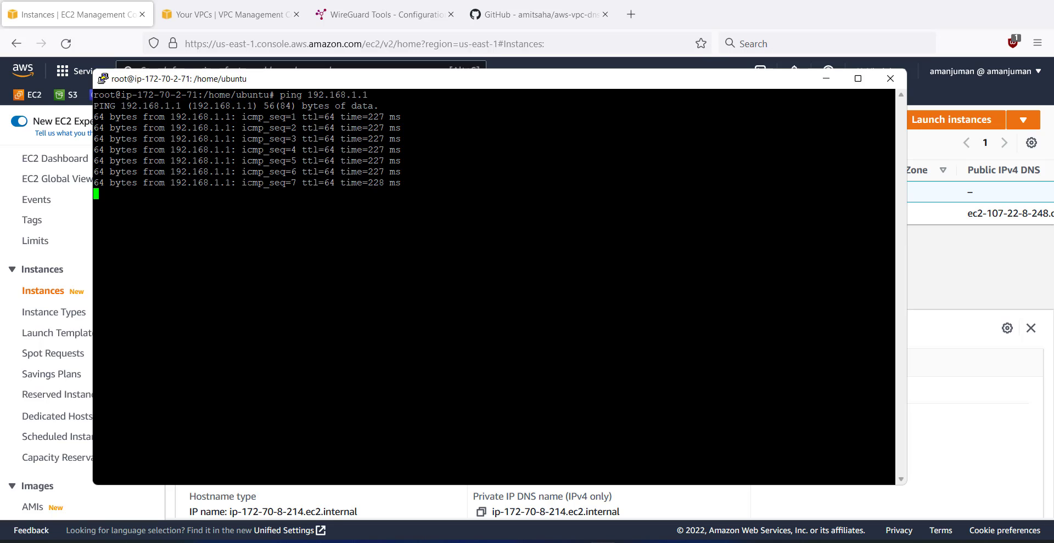
key("ctrl+c")
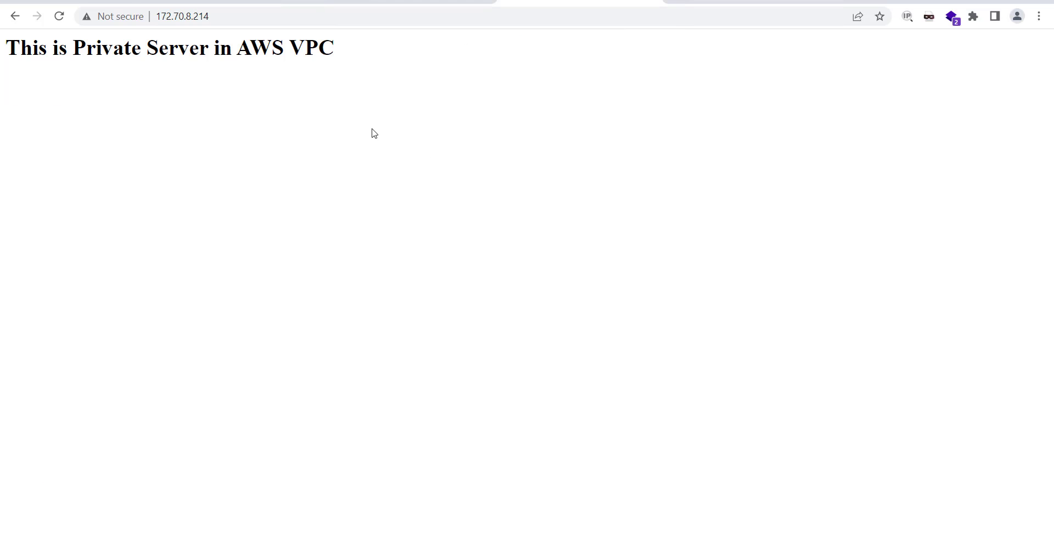
Step: Switch to Windows Network Connections and check the Ethernet0 connection details for the local computer's IPv4 address
left_click(107, 2)
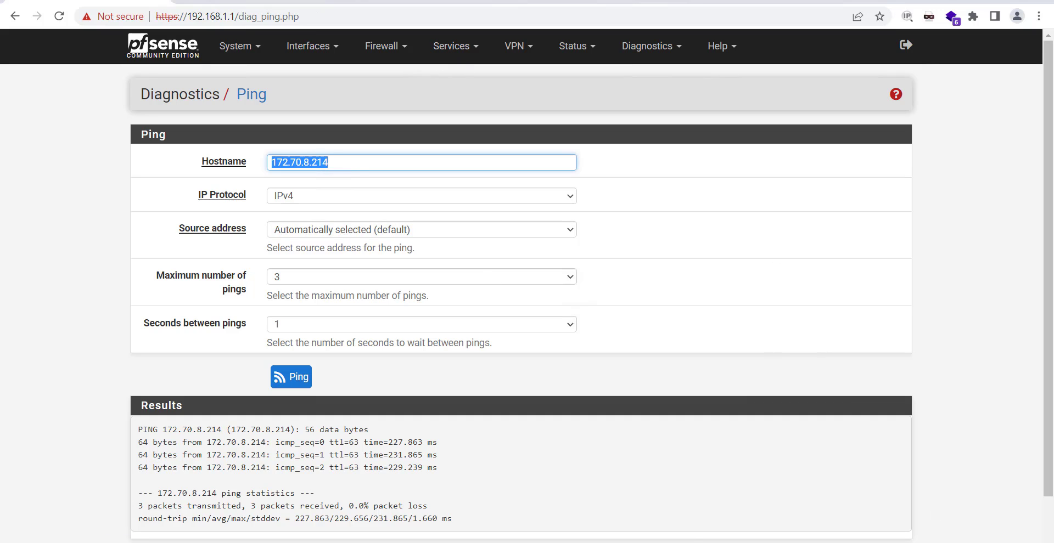
mouse_move(617, 542)
left_click(617, 542)
left_click(285, 188)
right_click(280, 182)
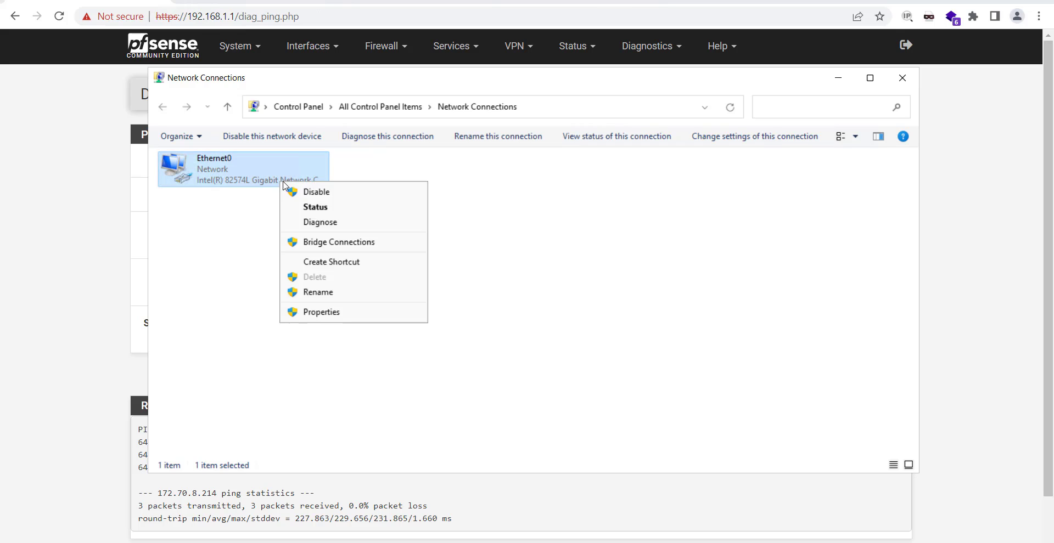
left_click(328, 212)
left_click(457, 262)
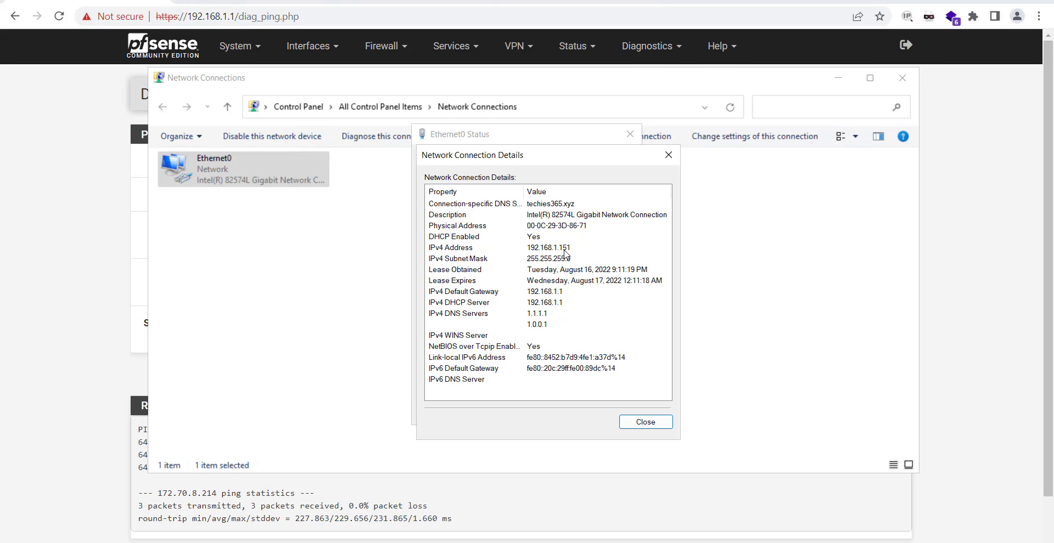
left_click(643, 421)
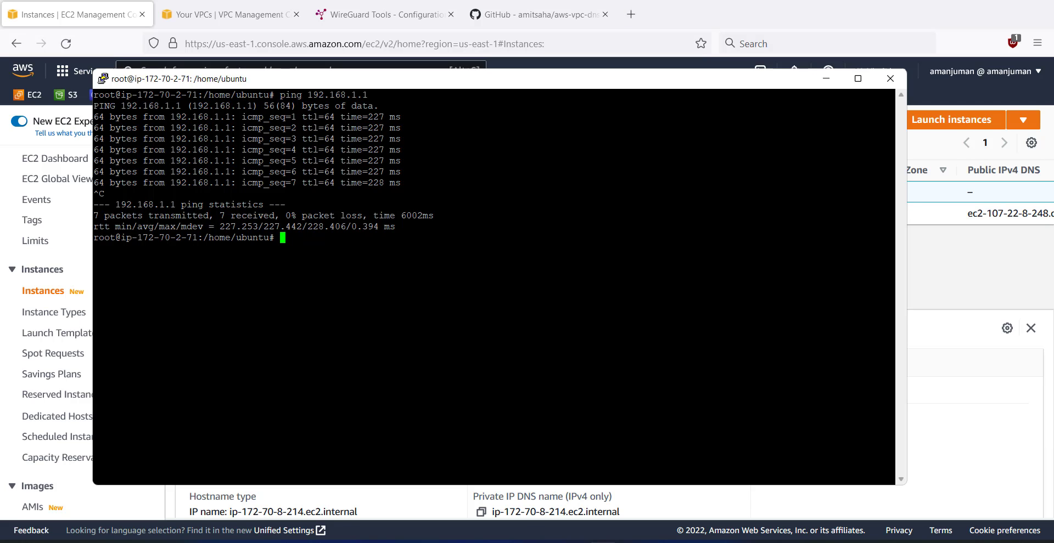
Step: Try to ping the local computer at 192.168.1.151 from the WireGuard server's terminal, and stop the ping
type("ping 192.168.1.151")
key("Return")
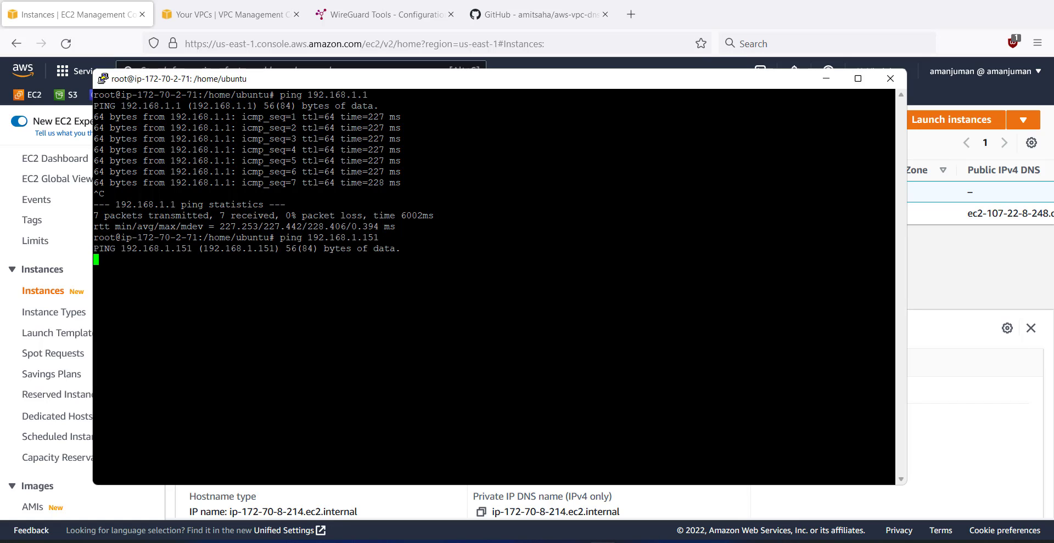
key("ctrl+c")
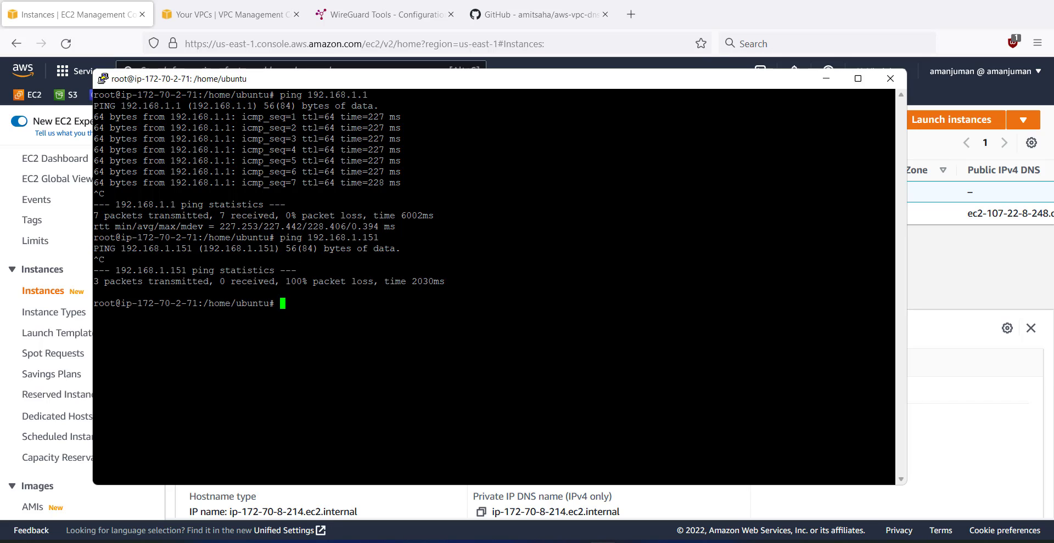